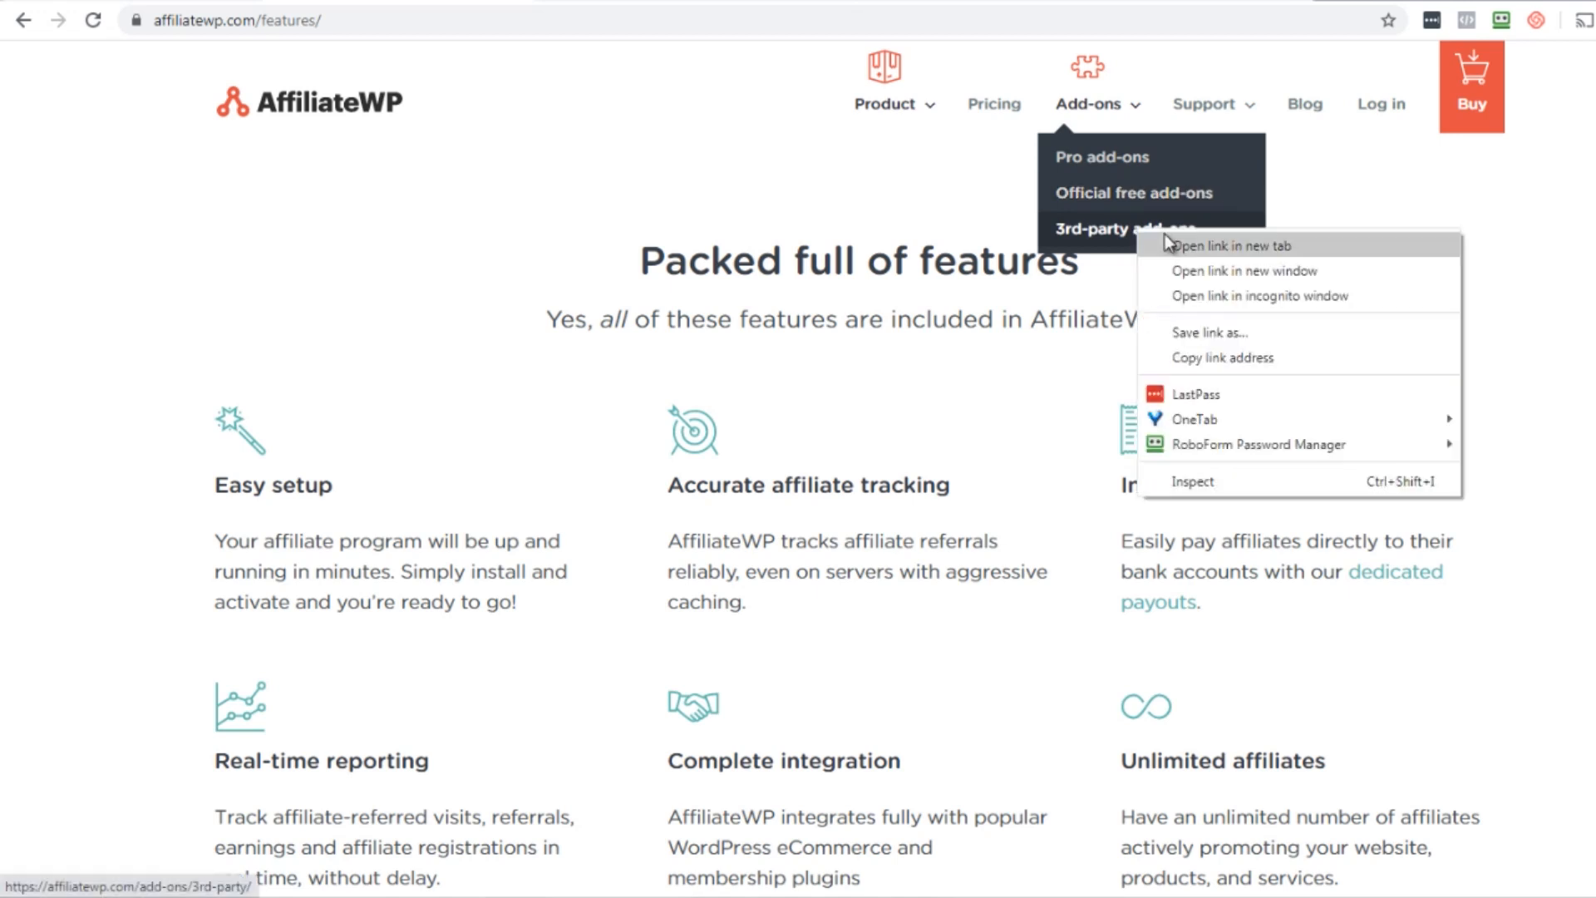
- Open the AffiliateWP pricing page and review the Personal plan alongside the other license tiers
{"action": "left_click", "coordinate": [1002, 108]}
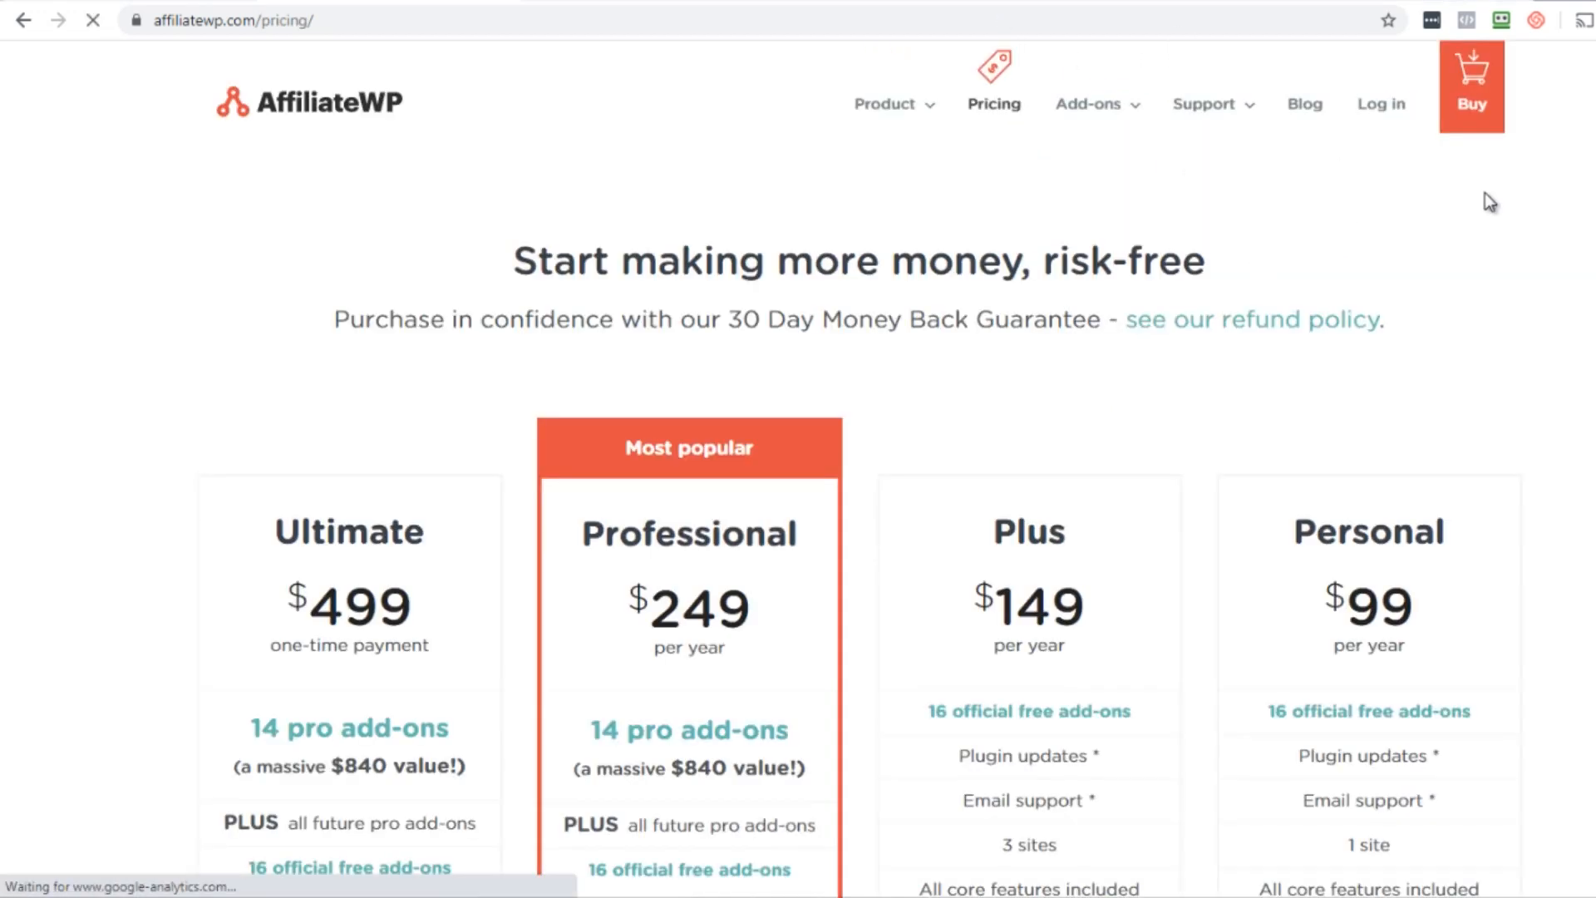
{"action": "scroll", "coordinate": [1449, 208], "scroll_direction": "down", "scroll_amount": 4}
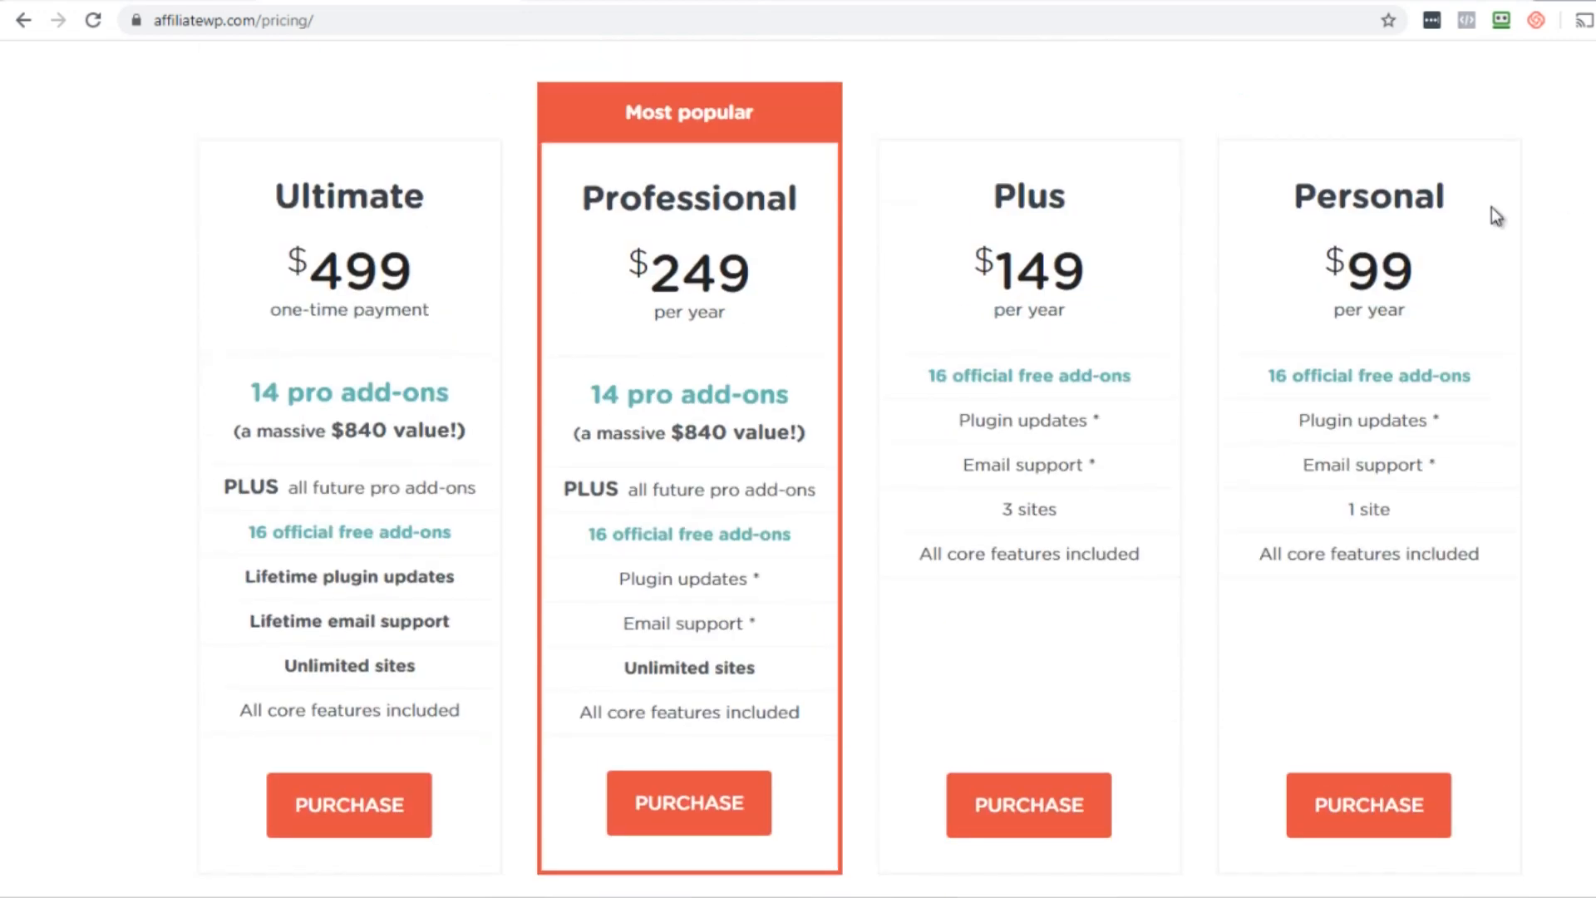
{"action": "left_click_drag", "start_coordinate": [1285, 203], "coordinate": [1471, 204]}
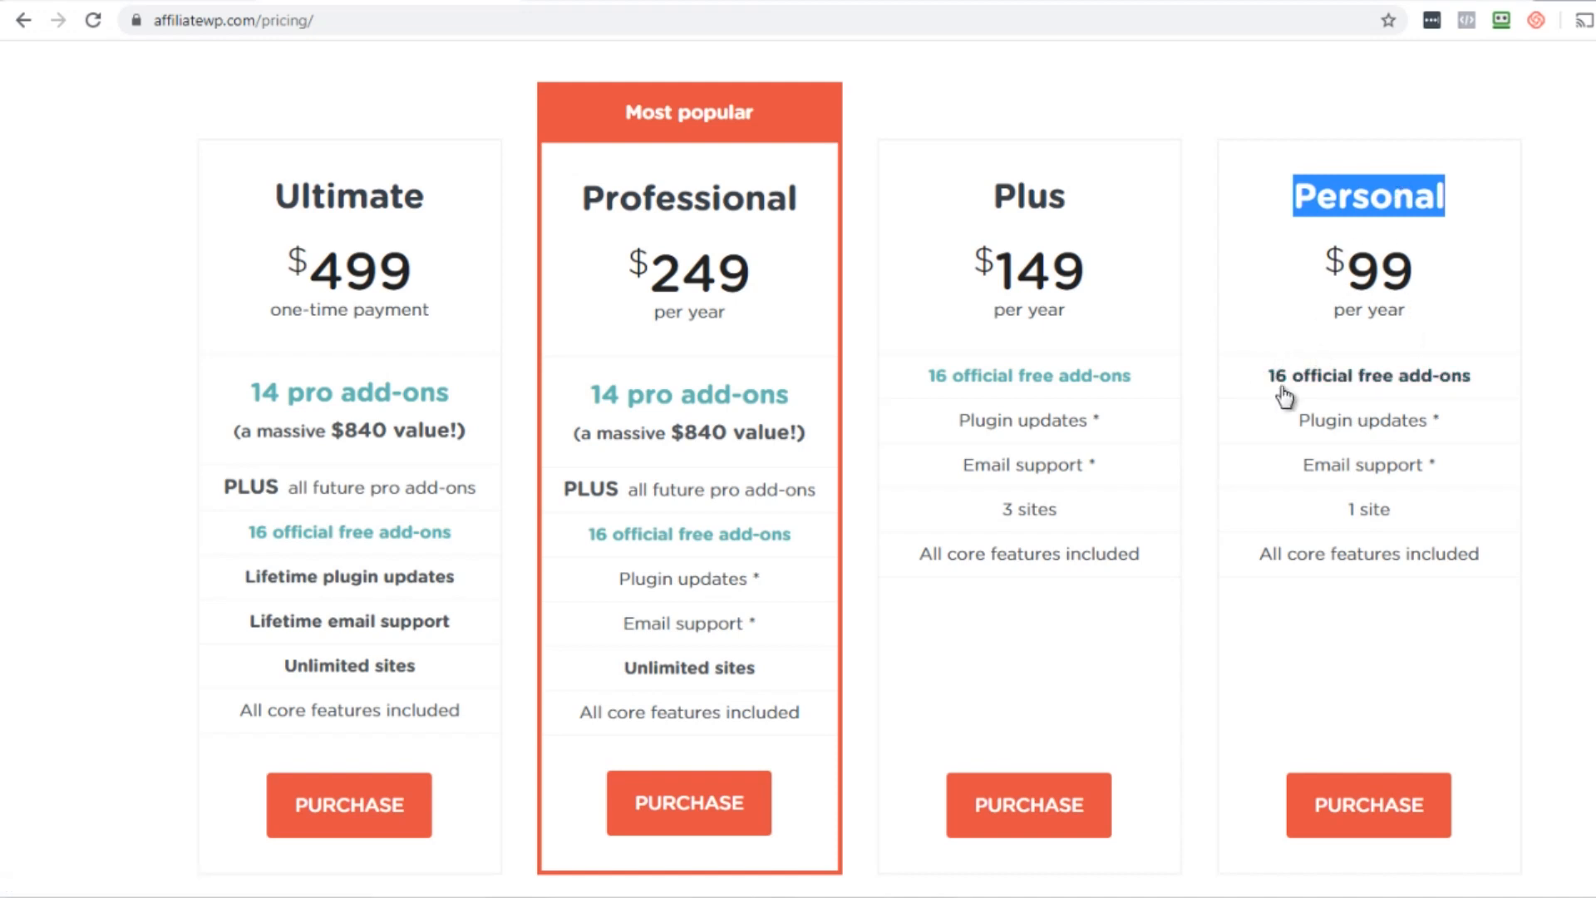
{"action": "left_click", "coordinate": [1255, 370]}
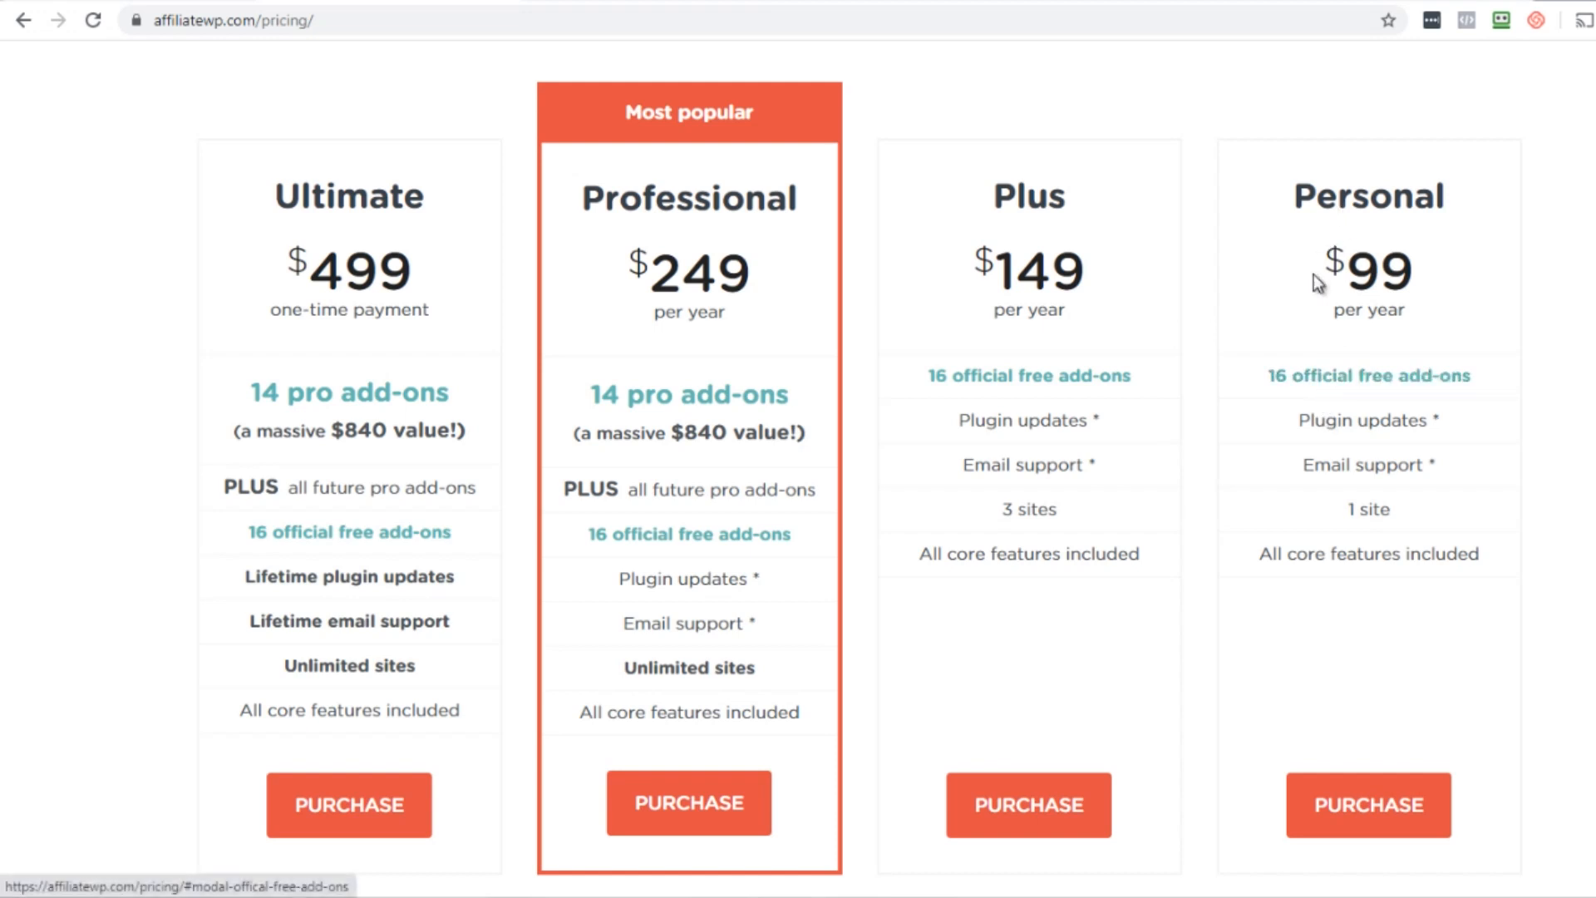
{"action": "scroll", "coordinate": [798, 469], "scroll_direction": "down", "scroll_amount": 1}
{"action": "scroll", "coordinate": [797, 470], "scroll_direction": "down", "scroll_amount": 7}
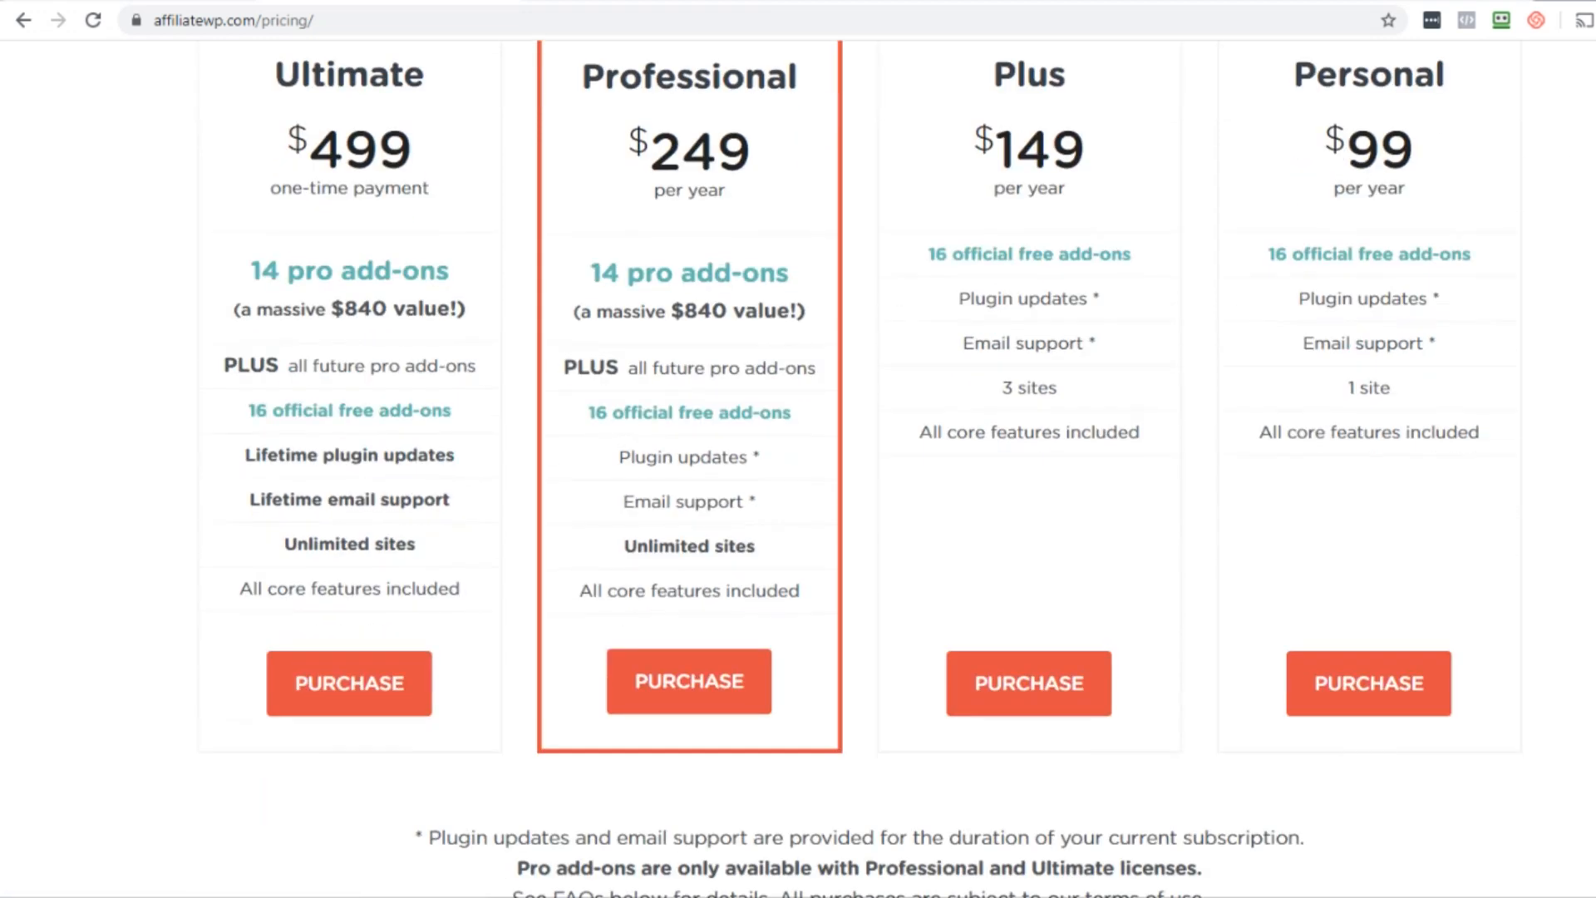
{"action": "scroll", "coordinate": [798, 470], "scroll_direction": "up", "scroll_amount": 7}
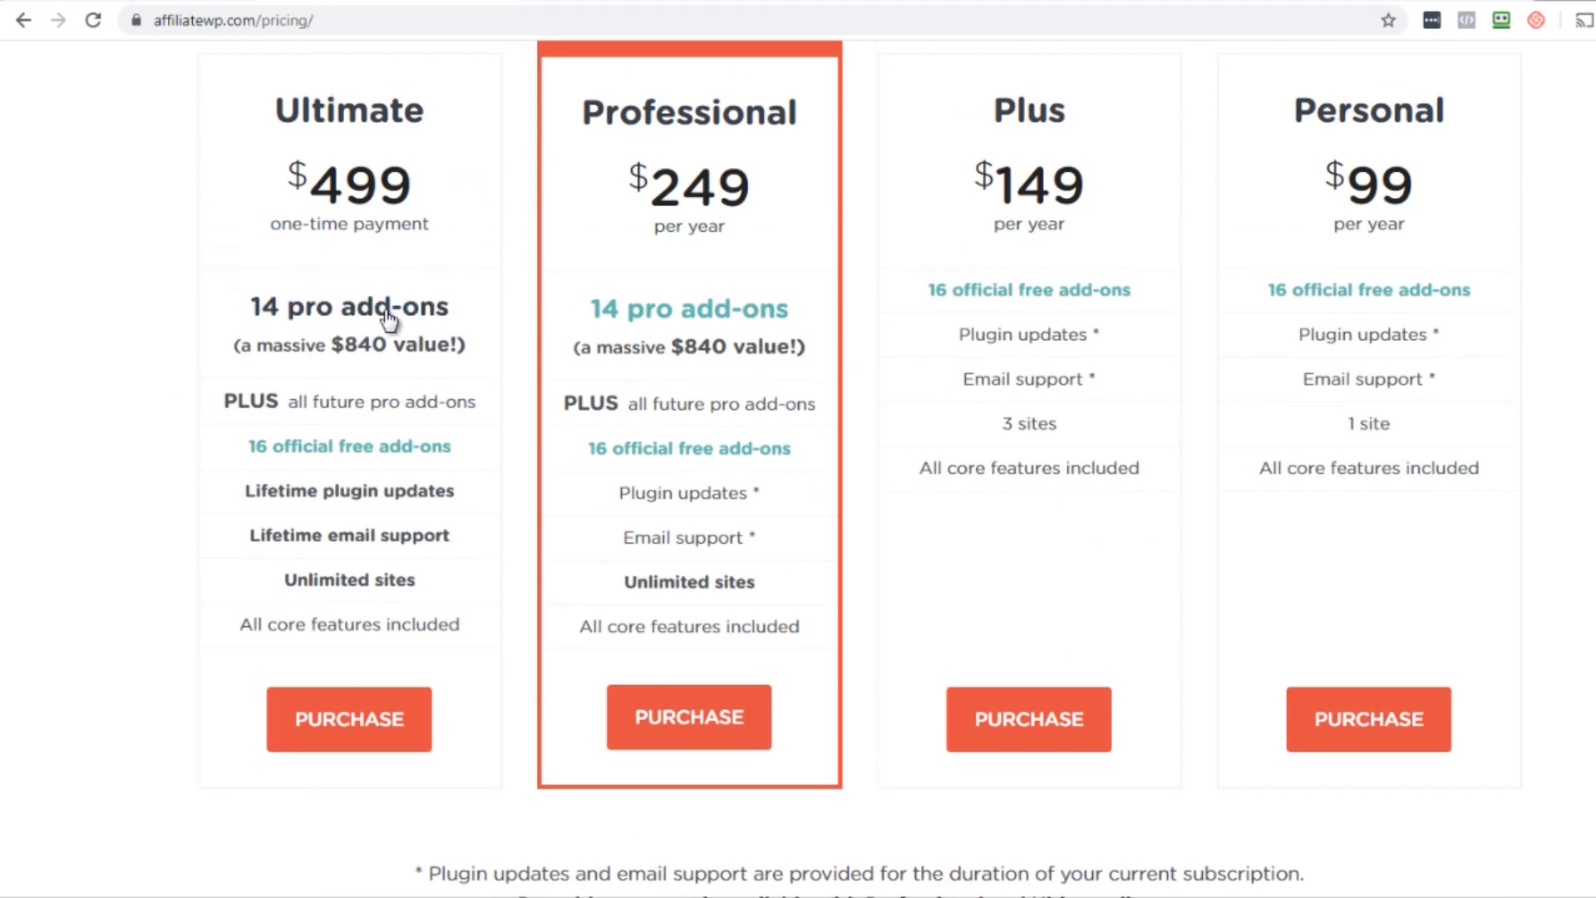
- Compare the Ultimate plan's one-time payment with the Personal plan's yearly price
{"action": "left_click_drag", "start_coordinate": [302, 226], "coordinate": [431, 231]}
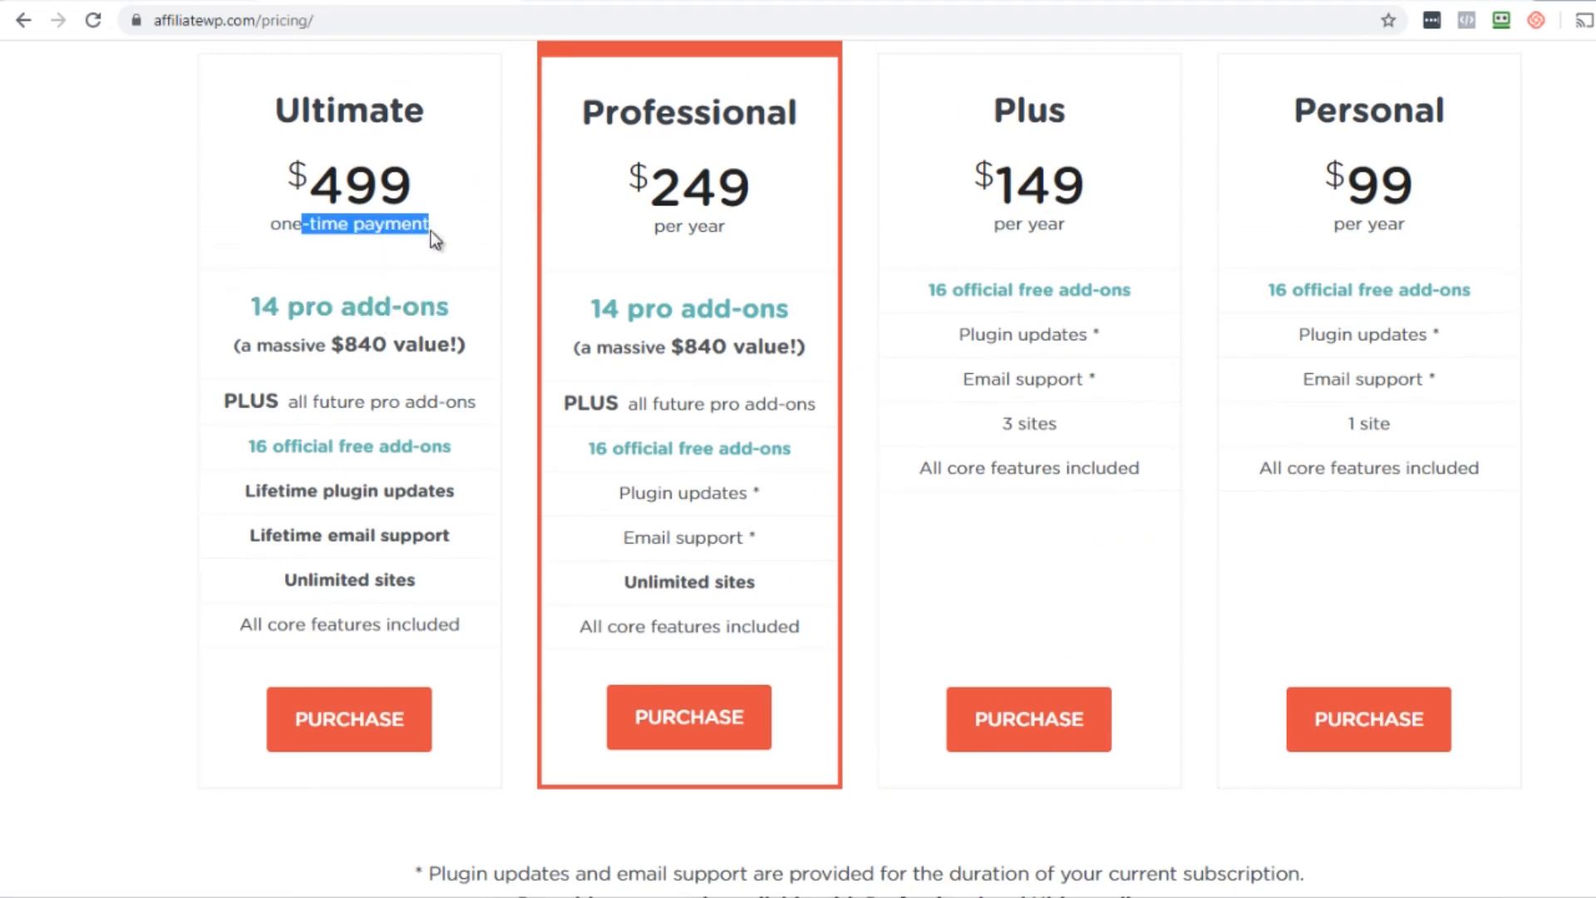
{"action": "left_click", "coordinate": [430, 231]}
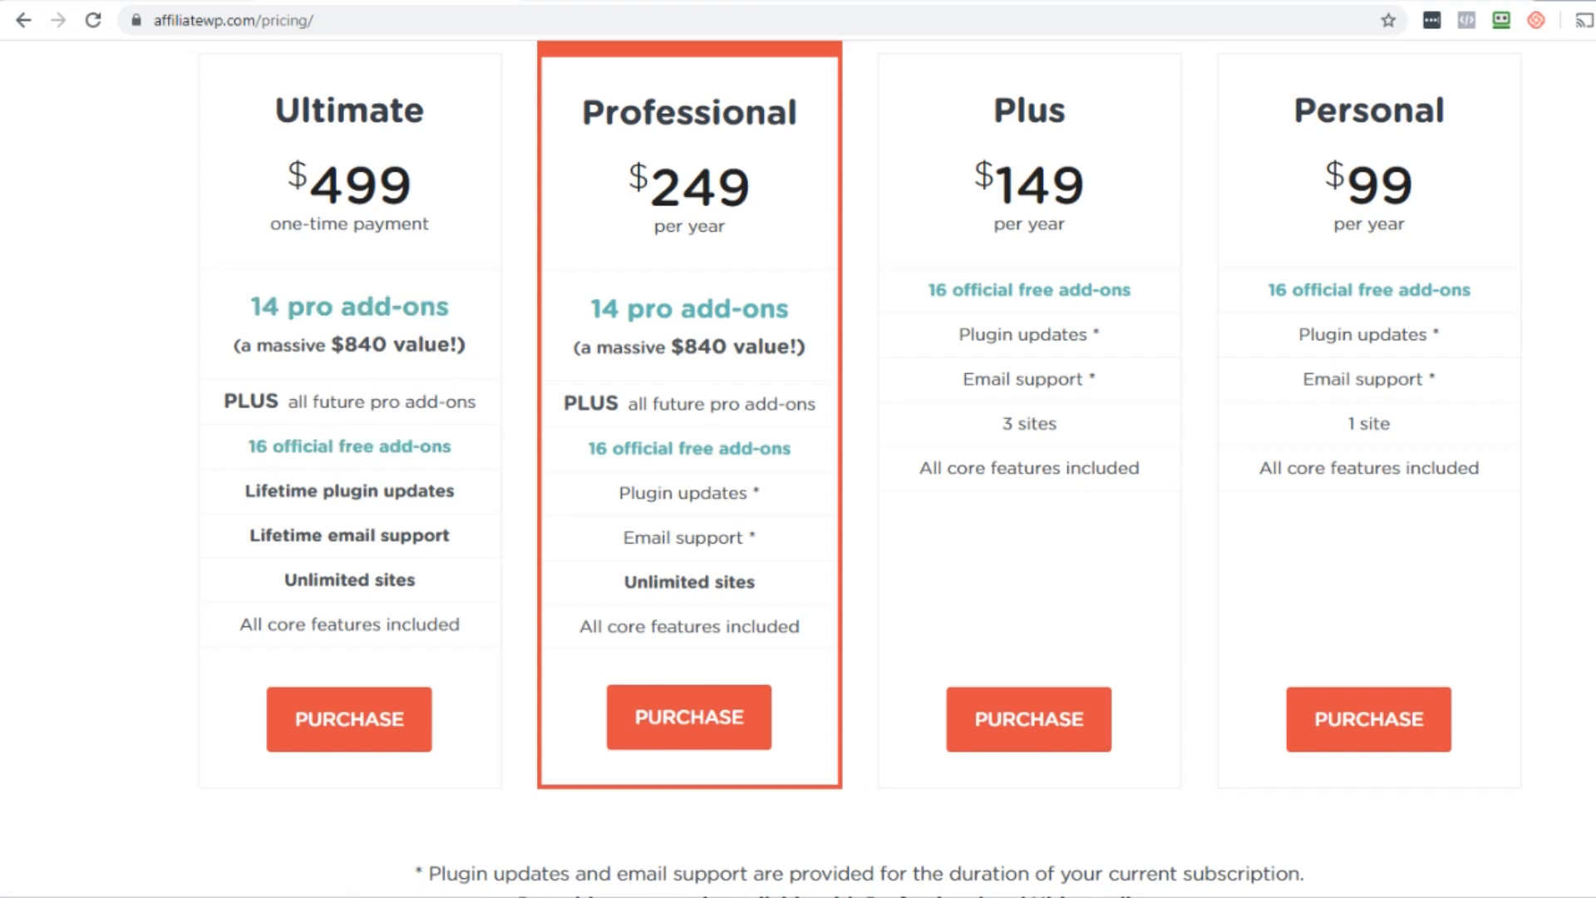
{"action": "scroll", "coordinate": [1434, 165], "scroll_direction": "up", "scroll_amount": 1}
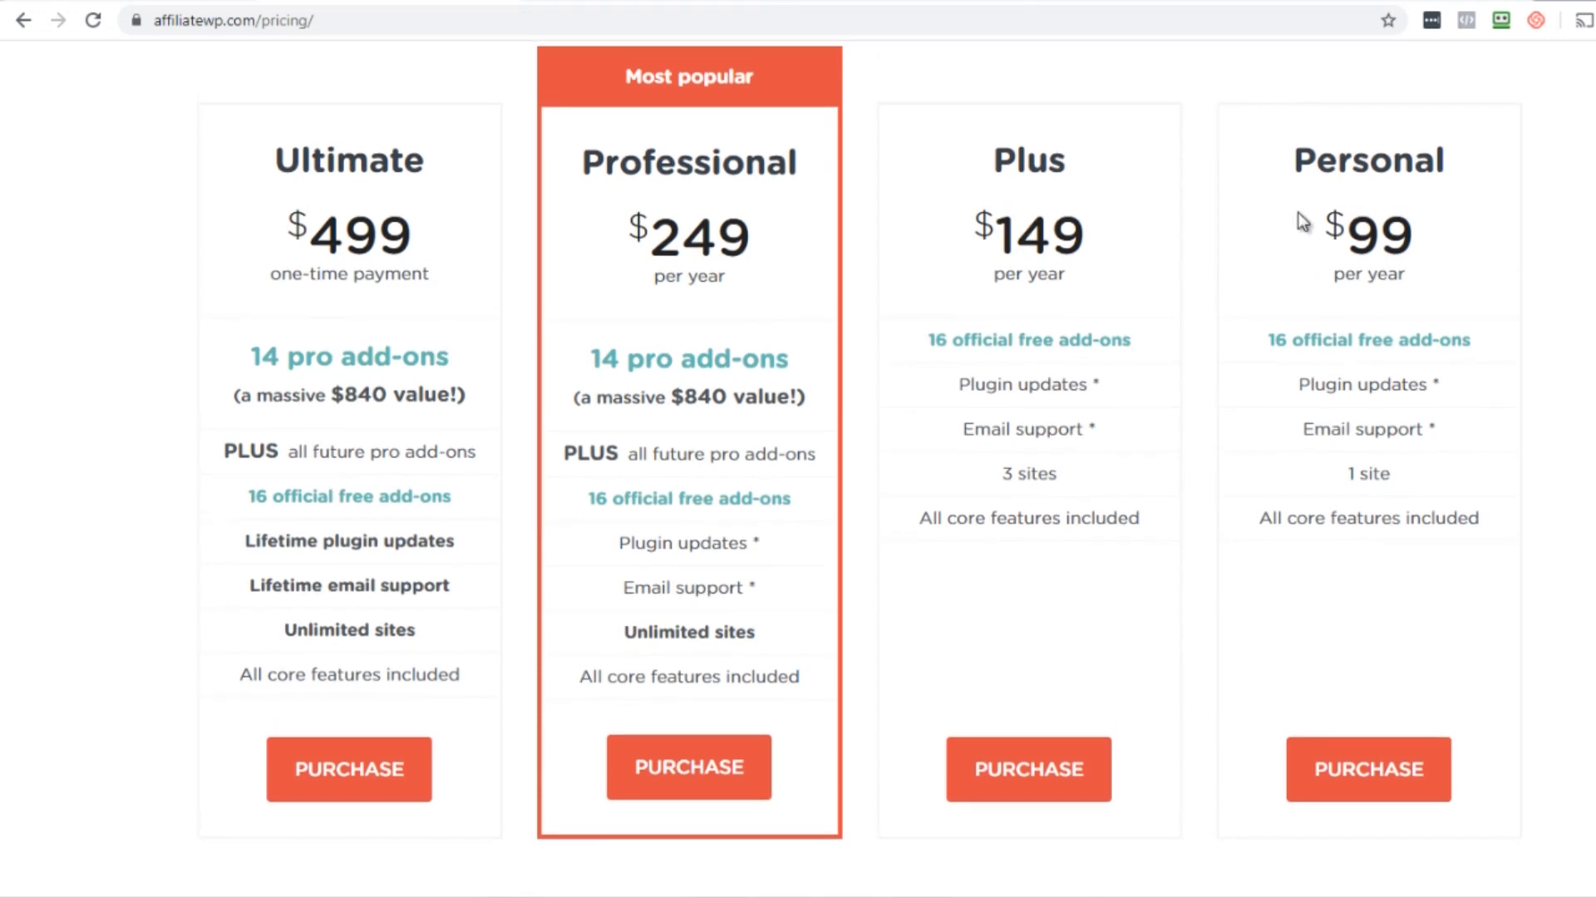
{"action": "left_click_drag", "start_coordinate": [1294, 148], "coordinate": [1421, 274]}
{"action": "left_click", "coordinate": [1421, 270]}
- Switch to the open Pro add-ons page and look through the first two rows of add-ons
{"action": "left_click", "coordinate": [510, 1]}
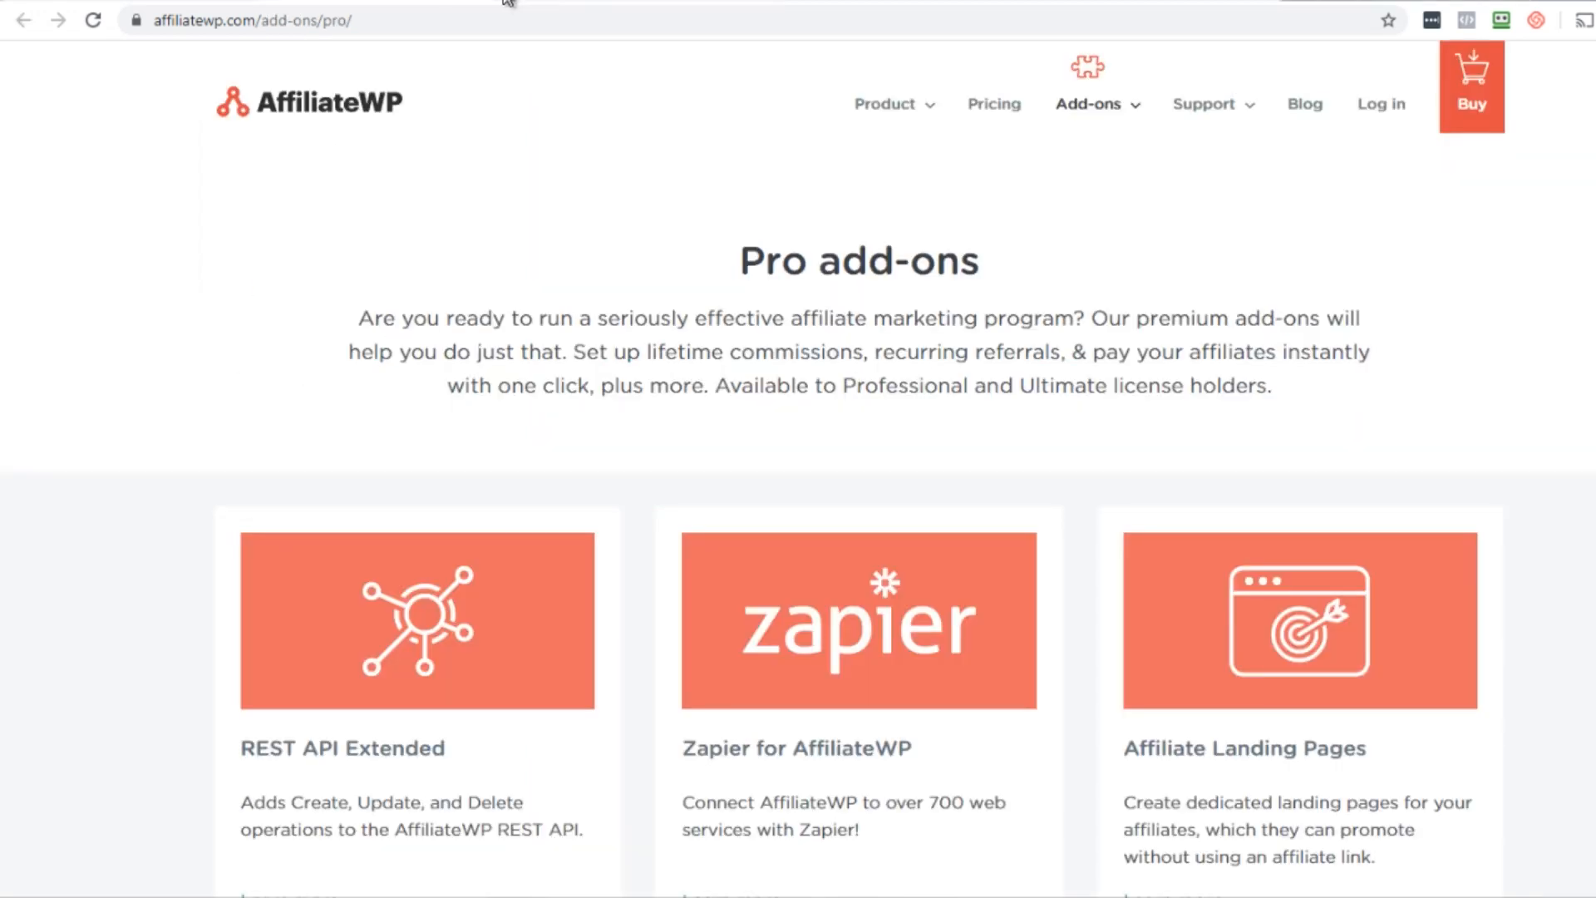
{"action": "scroll", "coordinate": [798, 465], "scroll_direction": "down", "scroll_amount": 4}
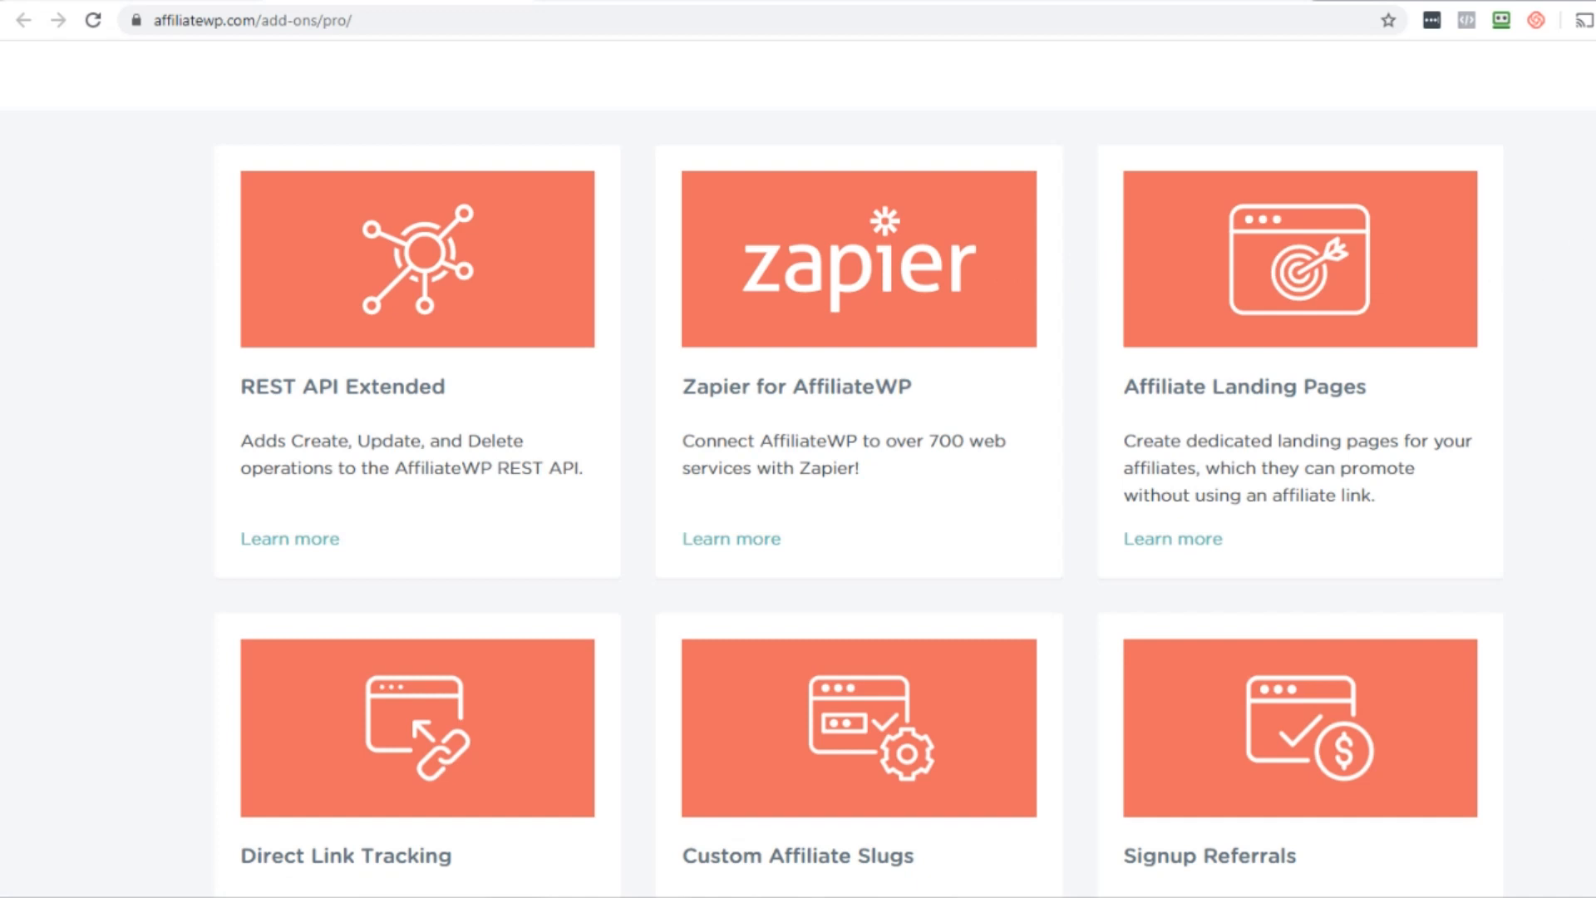
{"action": "scroll", "coordinate": [798, 484], "scroll_direction": "down", "scroll_amount": 1}
{"action": "scroll", "coordinate": [1441, 268], "scroll_direction": "down", "scroll_amount": 1}
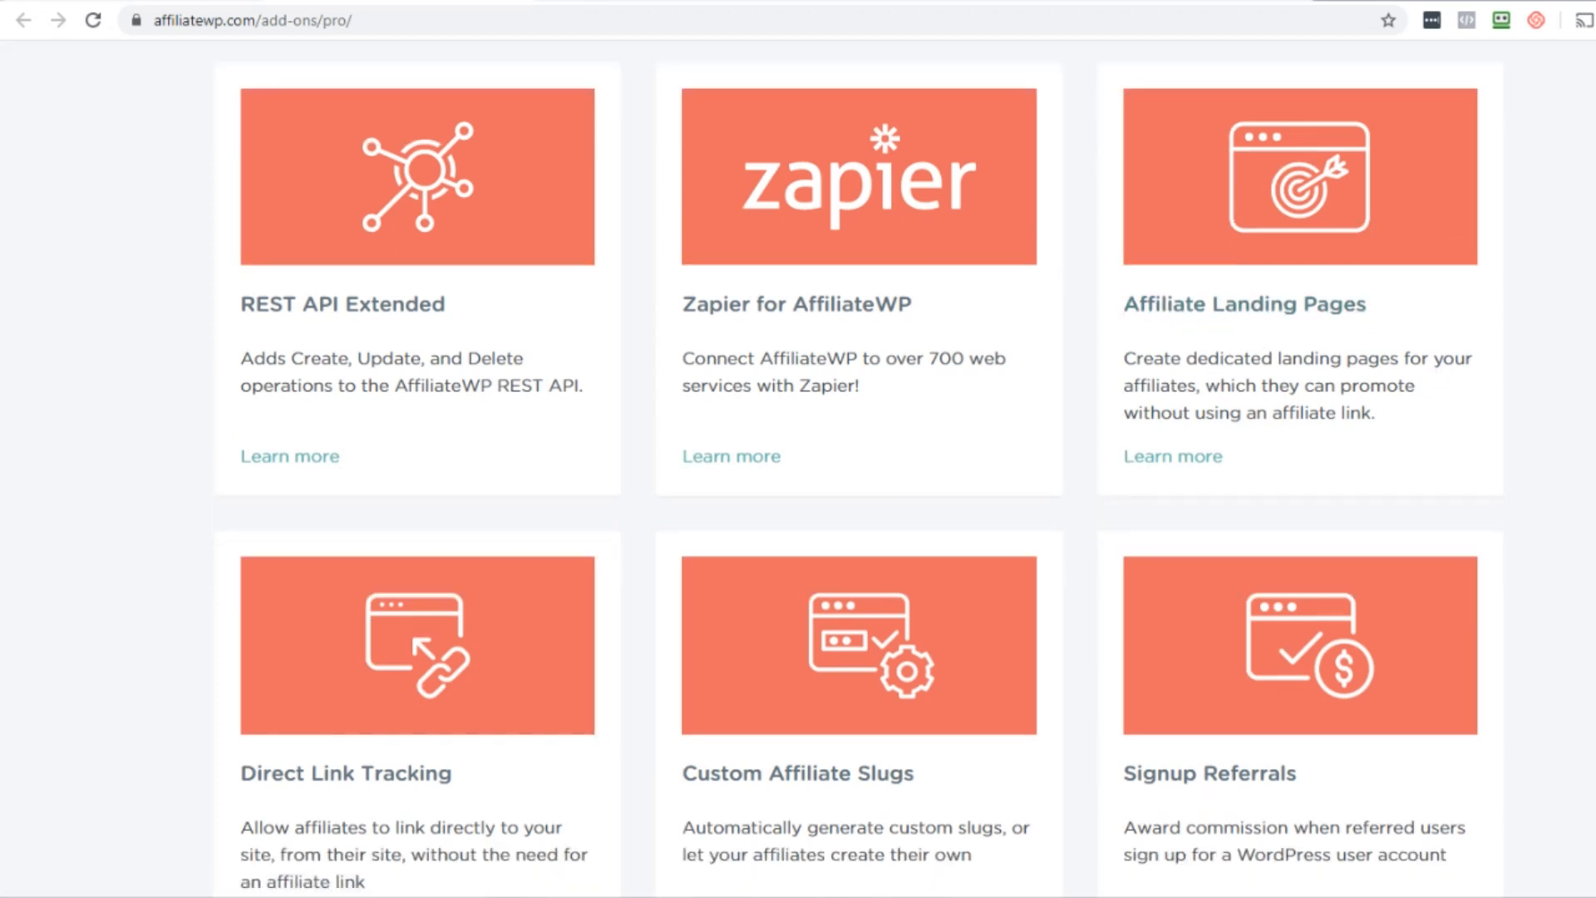
{"action": "scroll", "coordinate": [1587, 330], "scroll_direction": "down", "scroll_amount": 4}
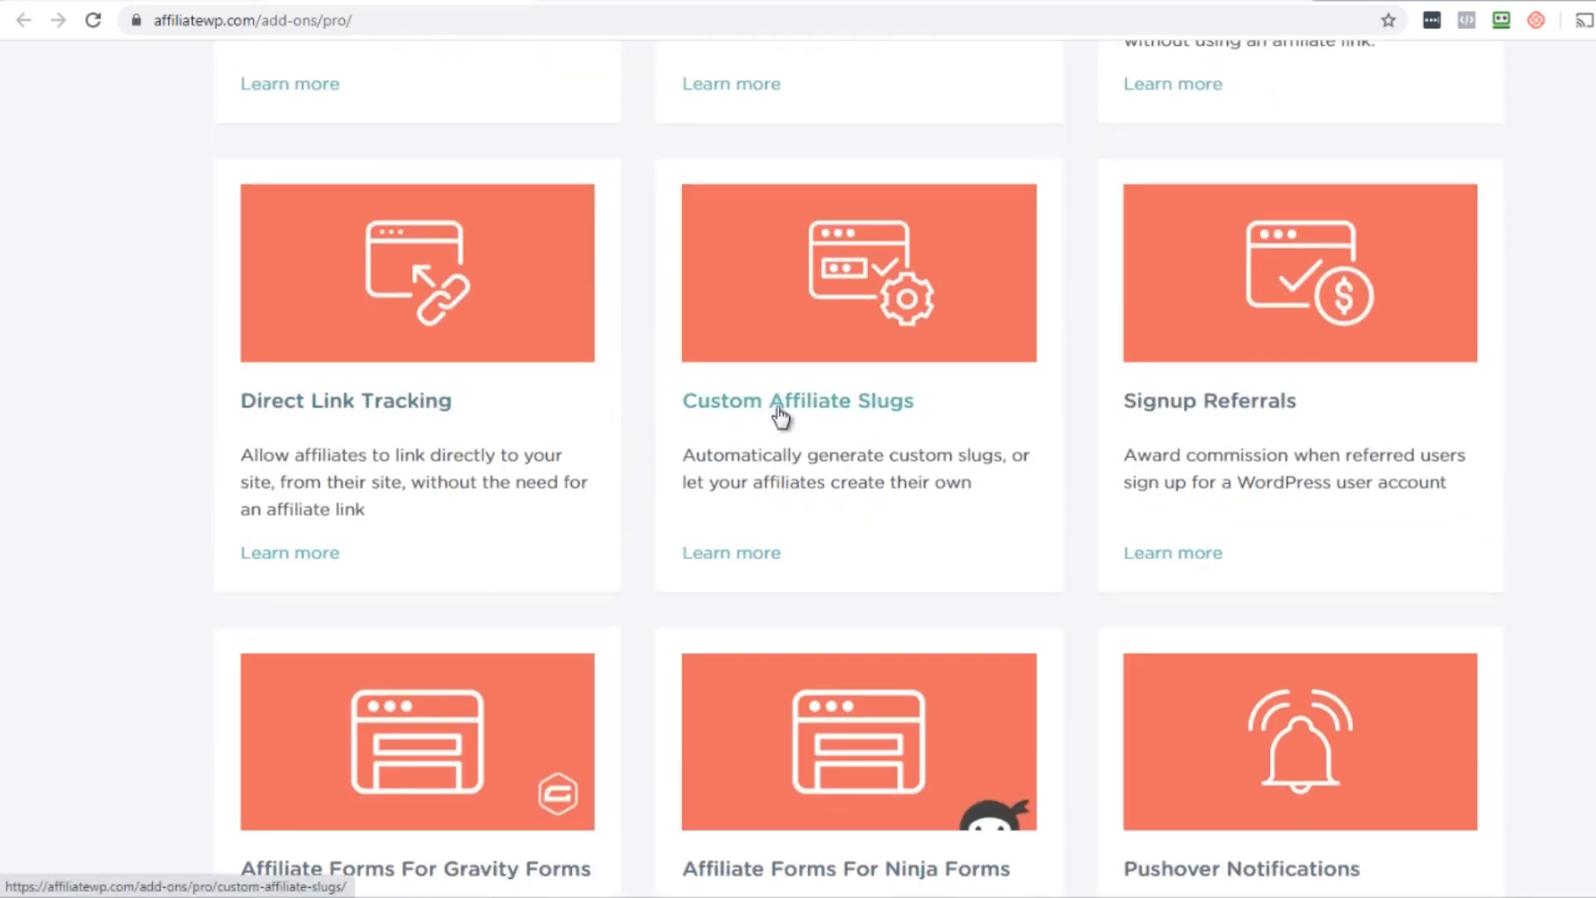
- Read the Custom Affiliate Slugs description and relate it to the Custom Affiliate Link in the Lucidchart diagram
{"action": "left_click_drag", "start_coordinate": [740, 455], "coordinate": [989, 480]}
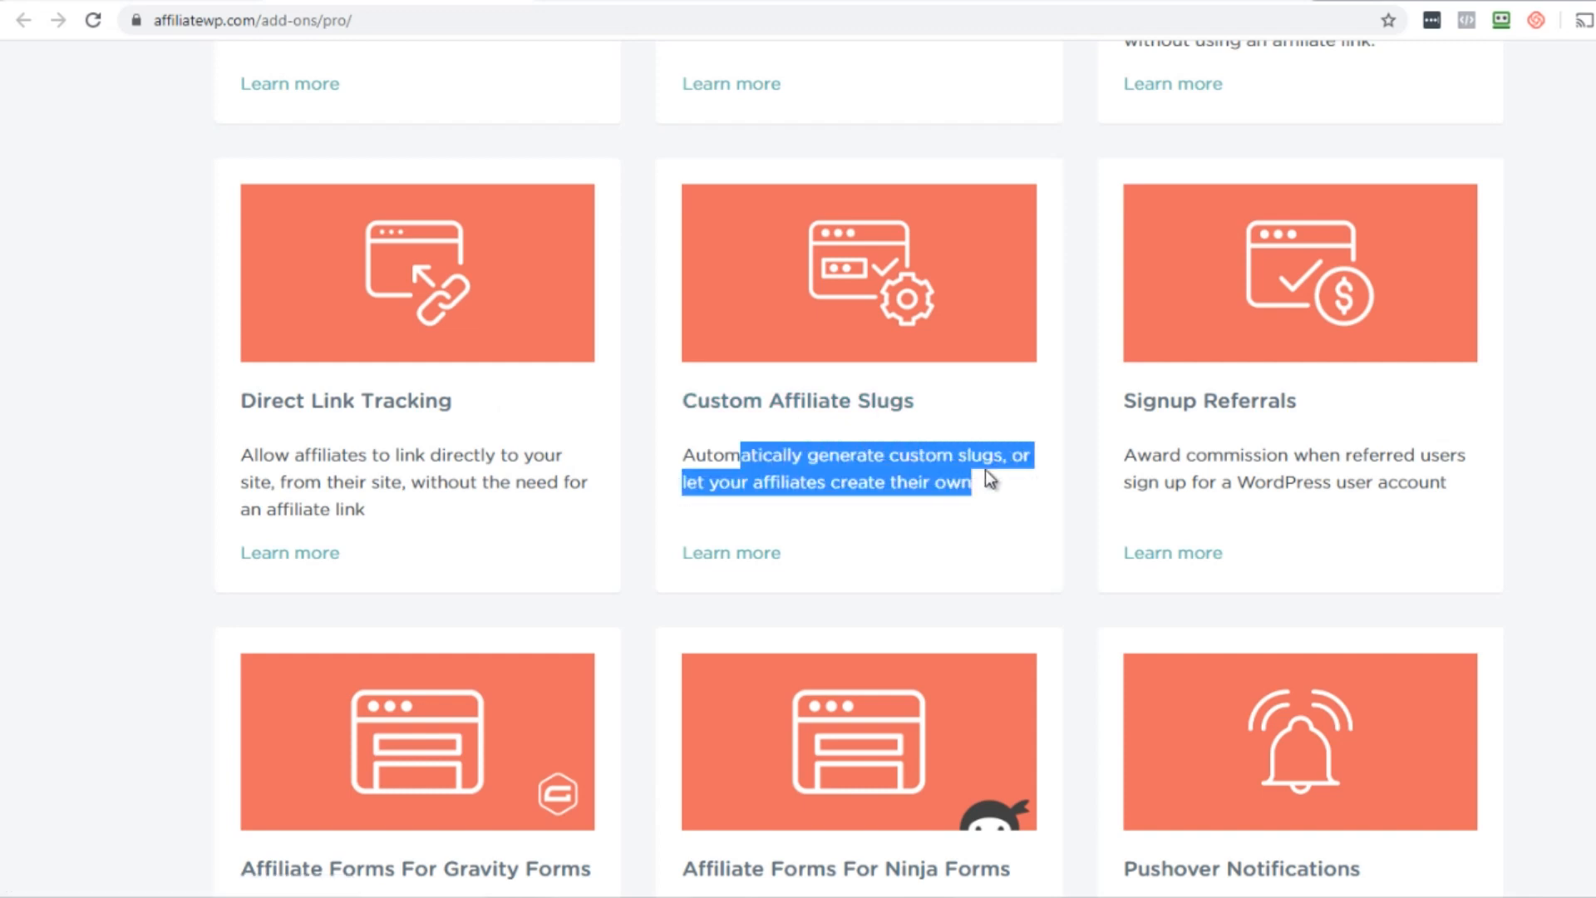
{"action": "left_click", "coordinate": [934, 487]}
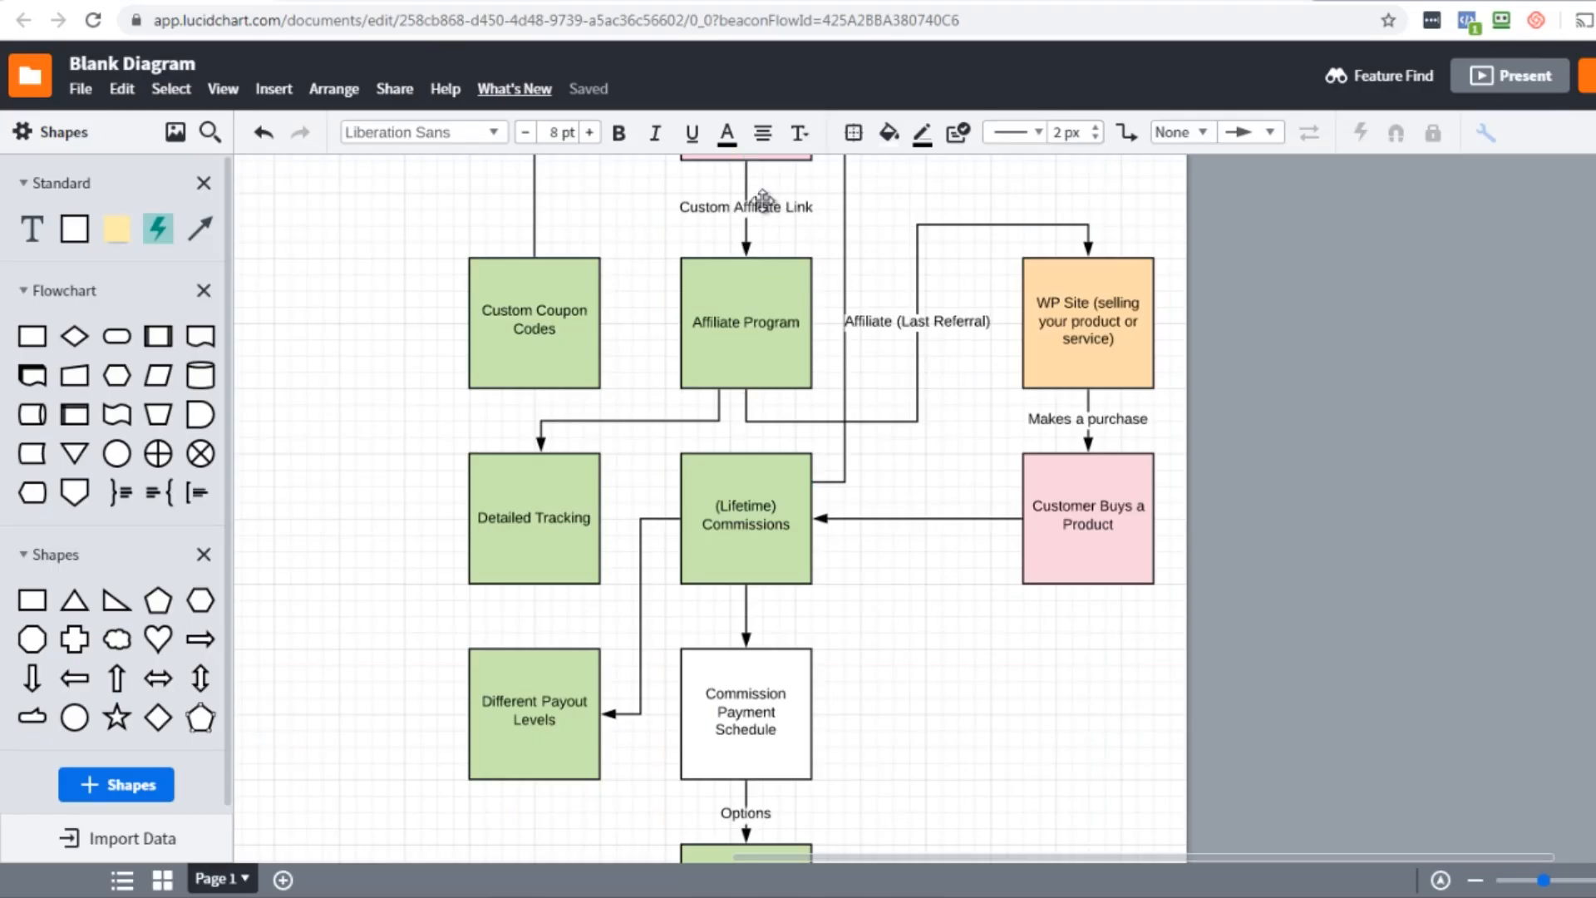
{"action": "left_click", "coordinate": [763, 200]}
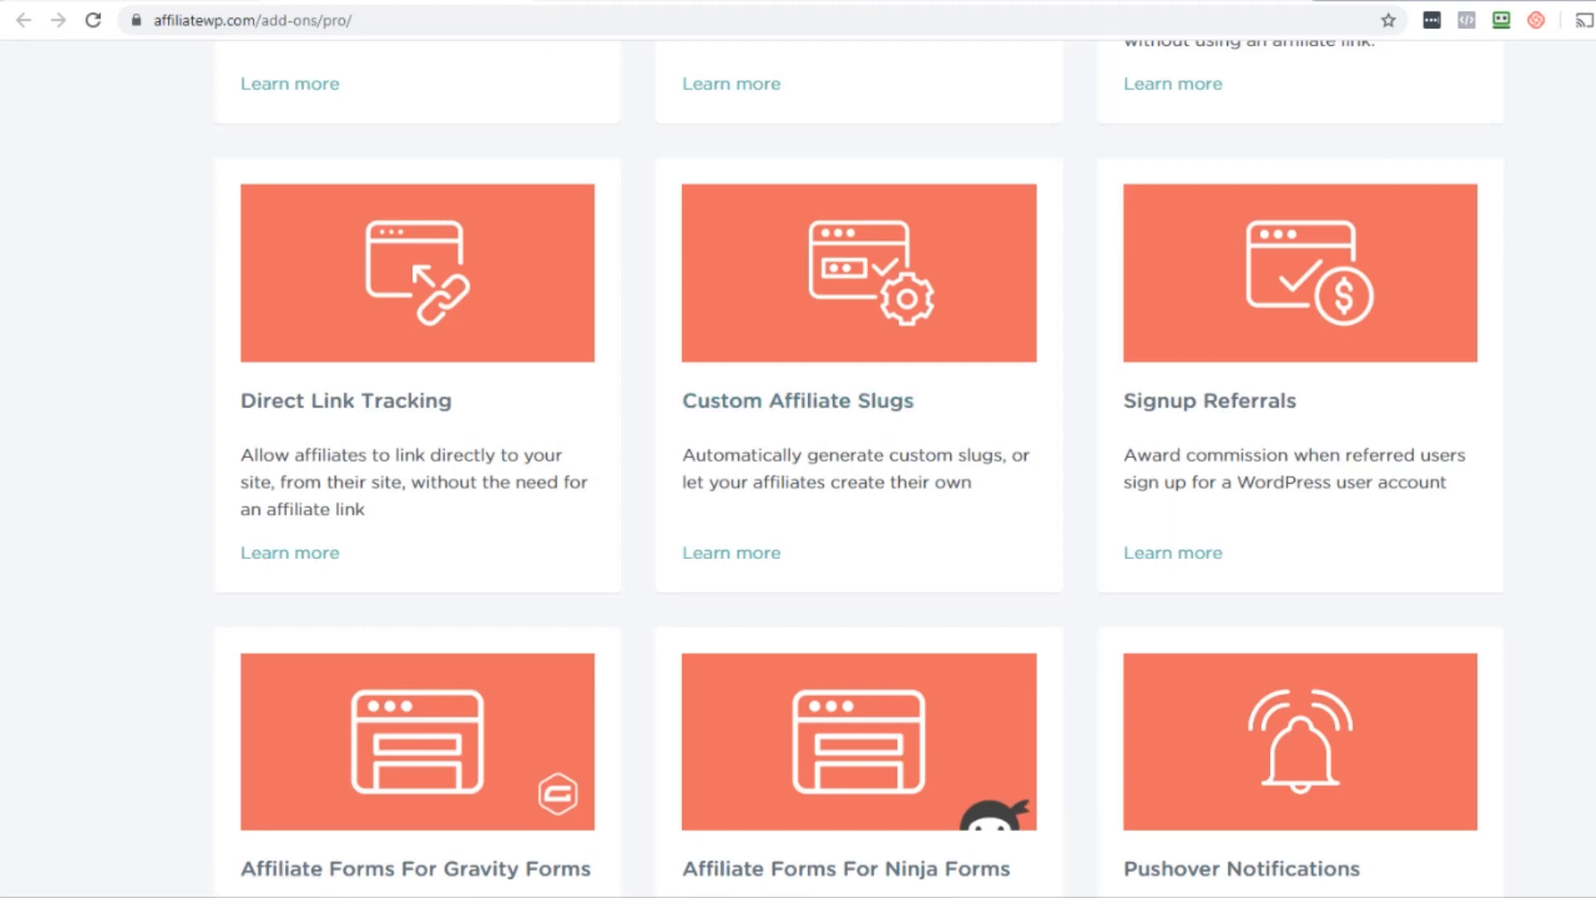
- Look through the pro add-ons from the start of the list to Lifetime Commissions, Recurring Referrals and Tiered Affiliate Rates
{"action": "scroll", "coordinate": [798, 465], "scroll_direction": "up", "scroll_amount": 10}
{"action": "scroll", "coordinate": [798, 465], "scroll_direction": "down", "scroll_amount": 4}
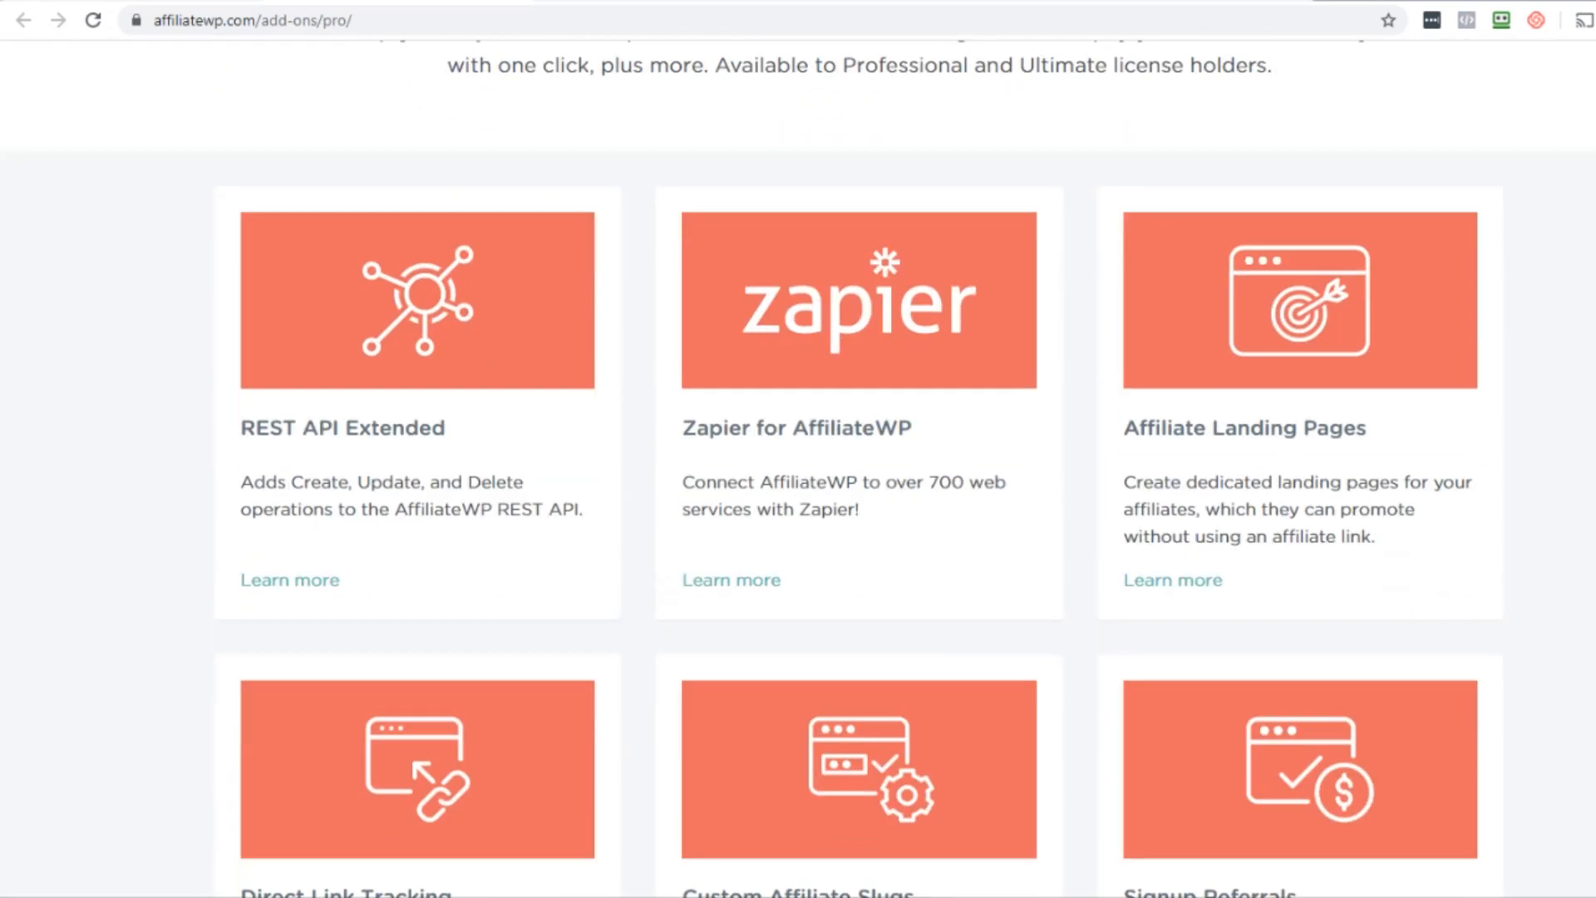
{"action": "scroll", "coordinate": [798, 465], "scroll_direction": "down", "scroll_amount": 2}
{"action": "scroll", "coordinate": [798, 466], "scroll_direction": "down", "scroll_amount": 4}
{"action": "scroll", "coordinate": [798, 465], "scroll_direction": "down", "scroll_amount": 5}
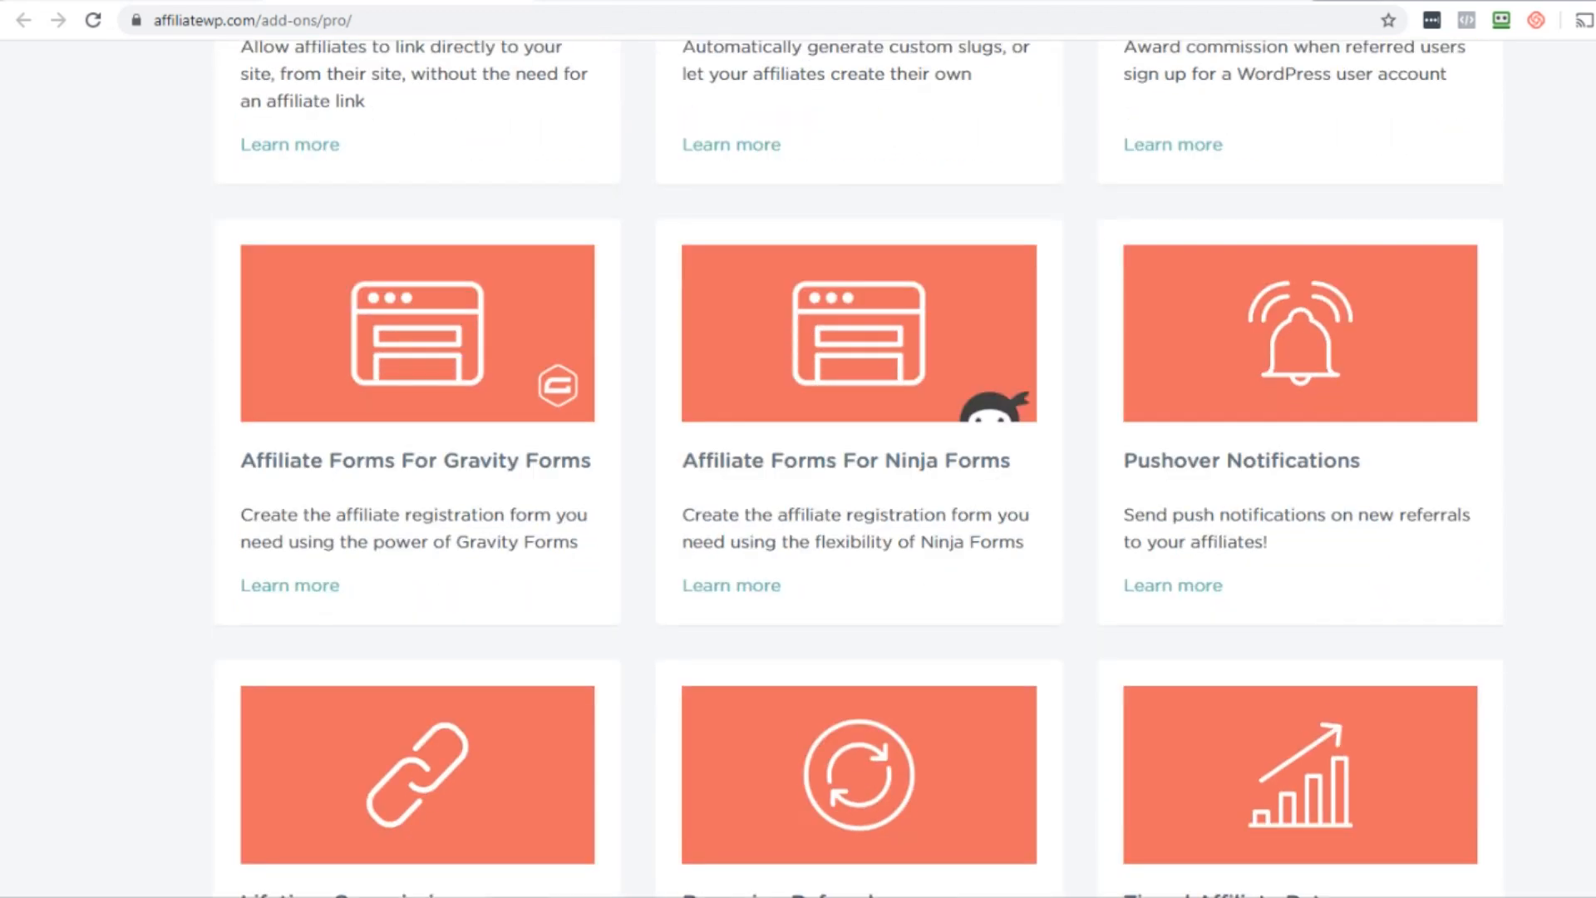
{"action": "scroll", "coordinate": [798, 466], "scroll_direction": "down", "scroll_amount": 1}
{"action": "scroll", "coordinate": [798, 465], "scroll_direction": "down", "scroll_amount": 5}
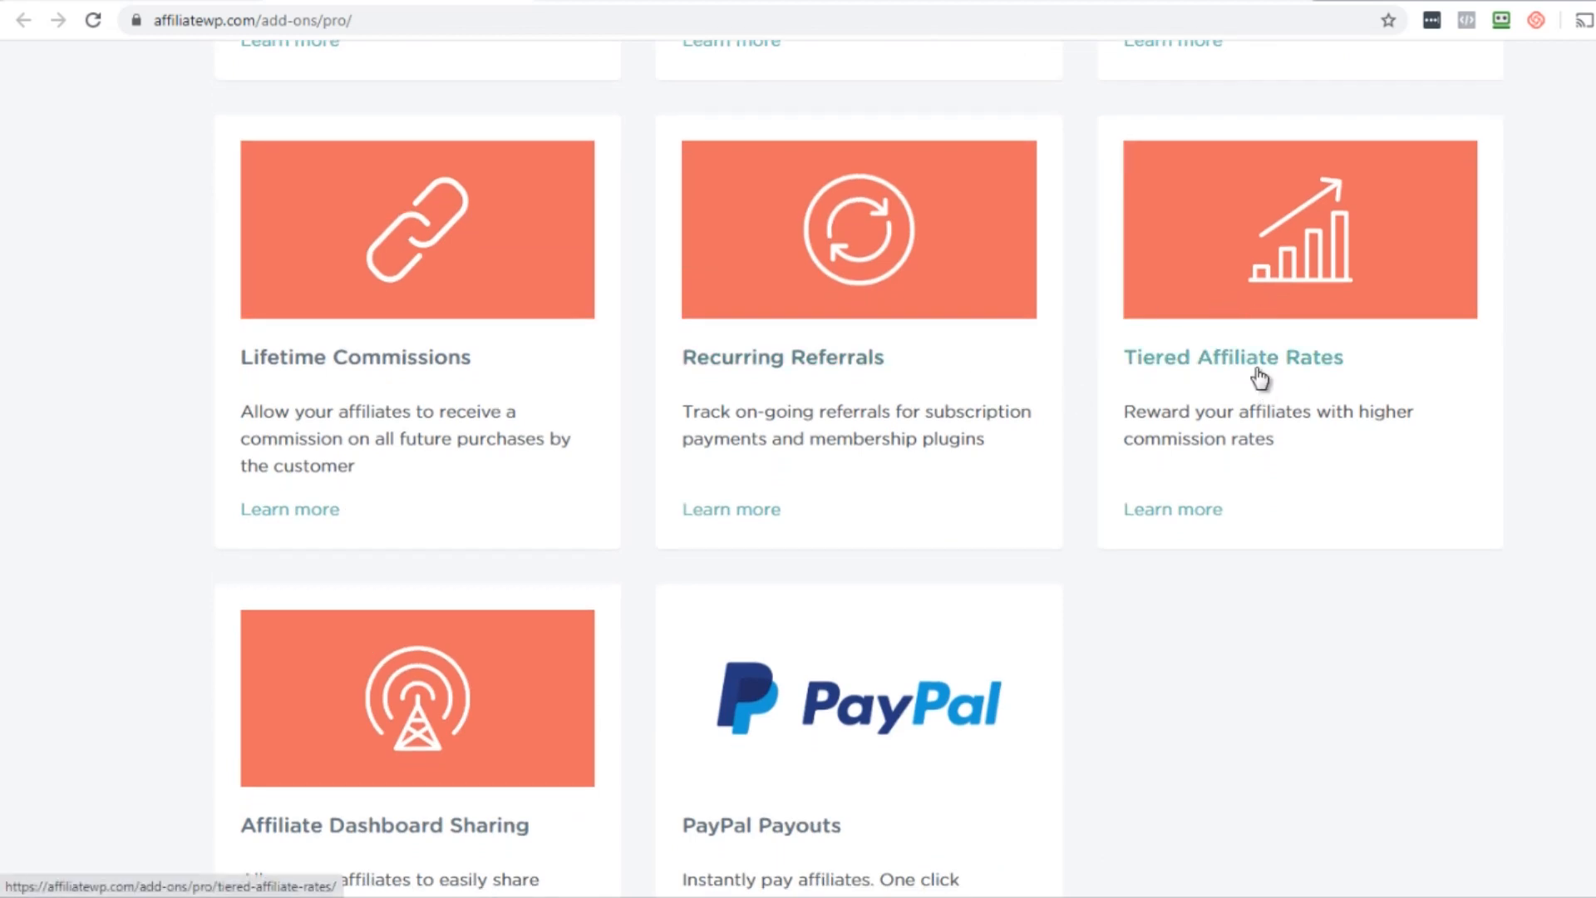
- Open the Lifetime Commissions add-on page and read its introductory description
{"action": "left_click", "coordinate": [418, 365]}
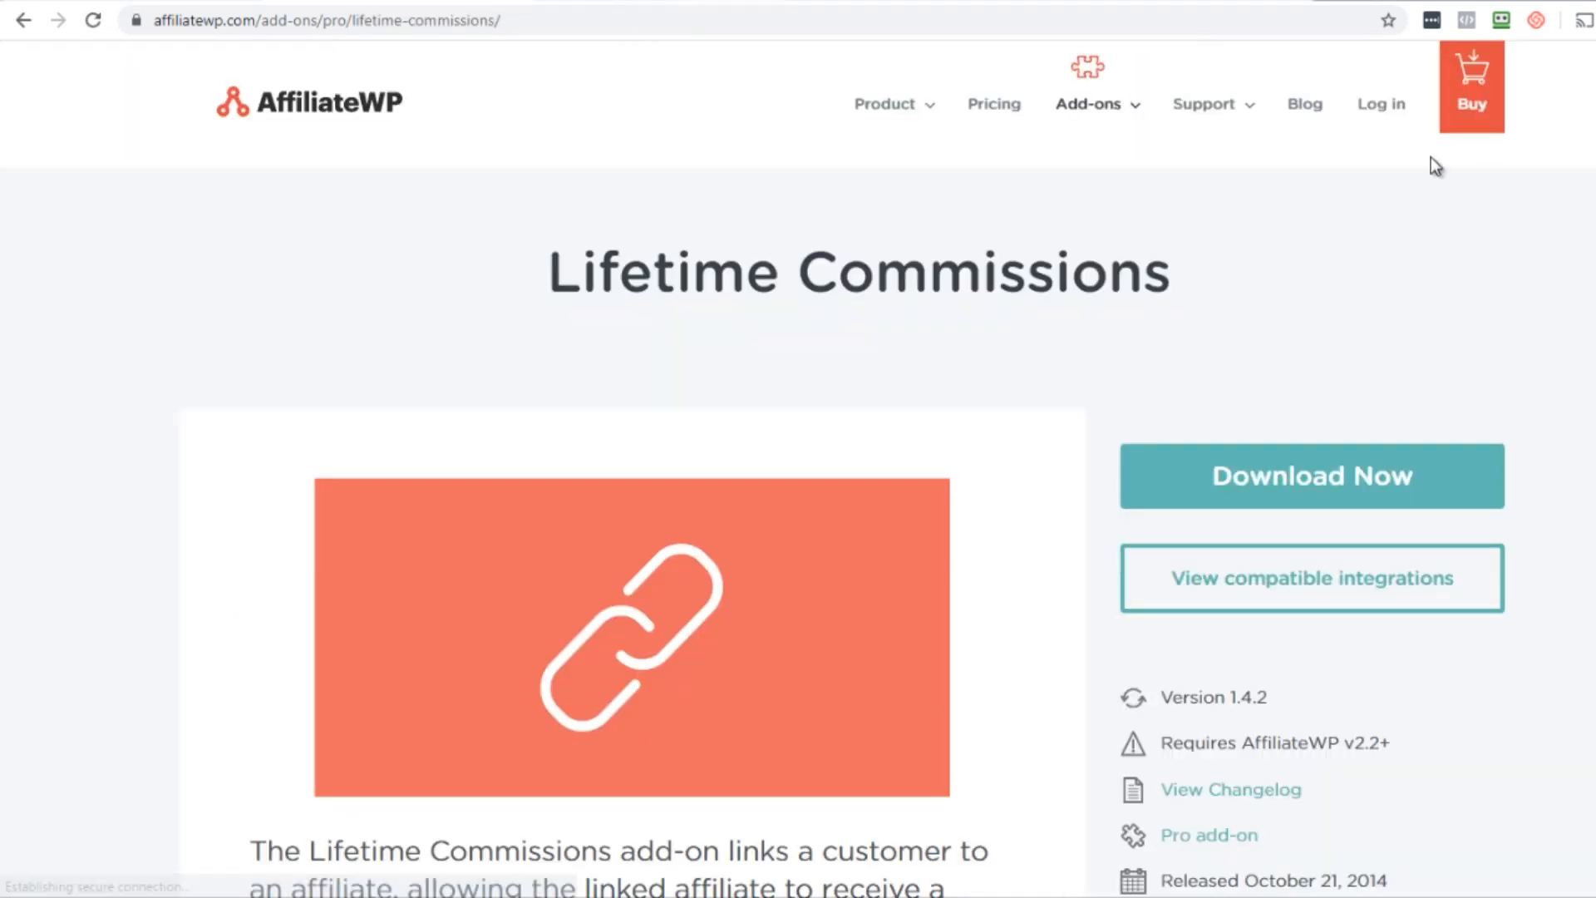
{"action": "scroll", "coordinate": [1578, 161], "scroll_direction": "down", "scroll_amount": 3}
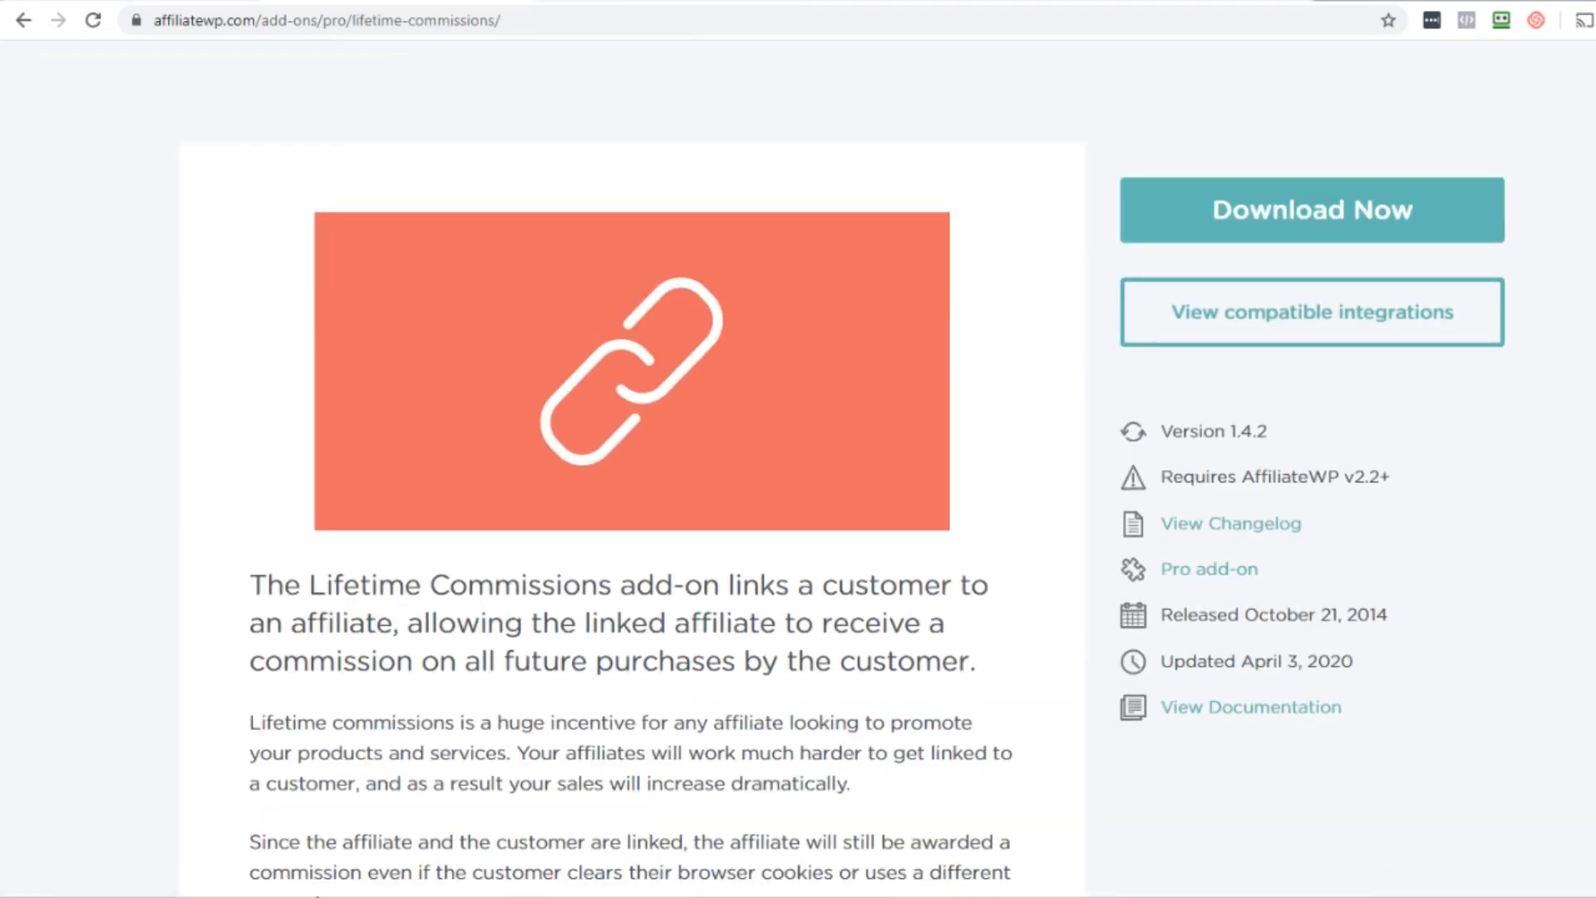
{"action": "scroll", "coordinate": [371, 133], "scroll_direction": "down", "scroll_amount": 5}
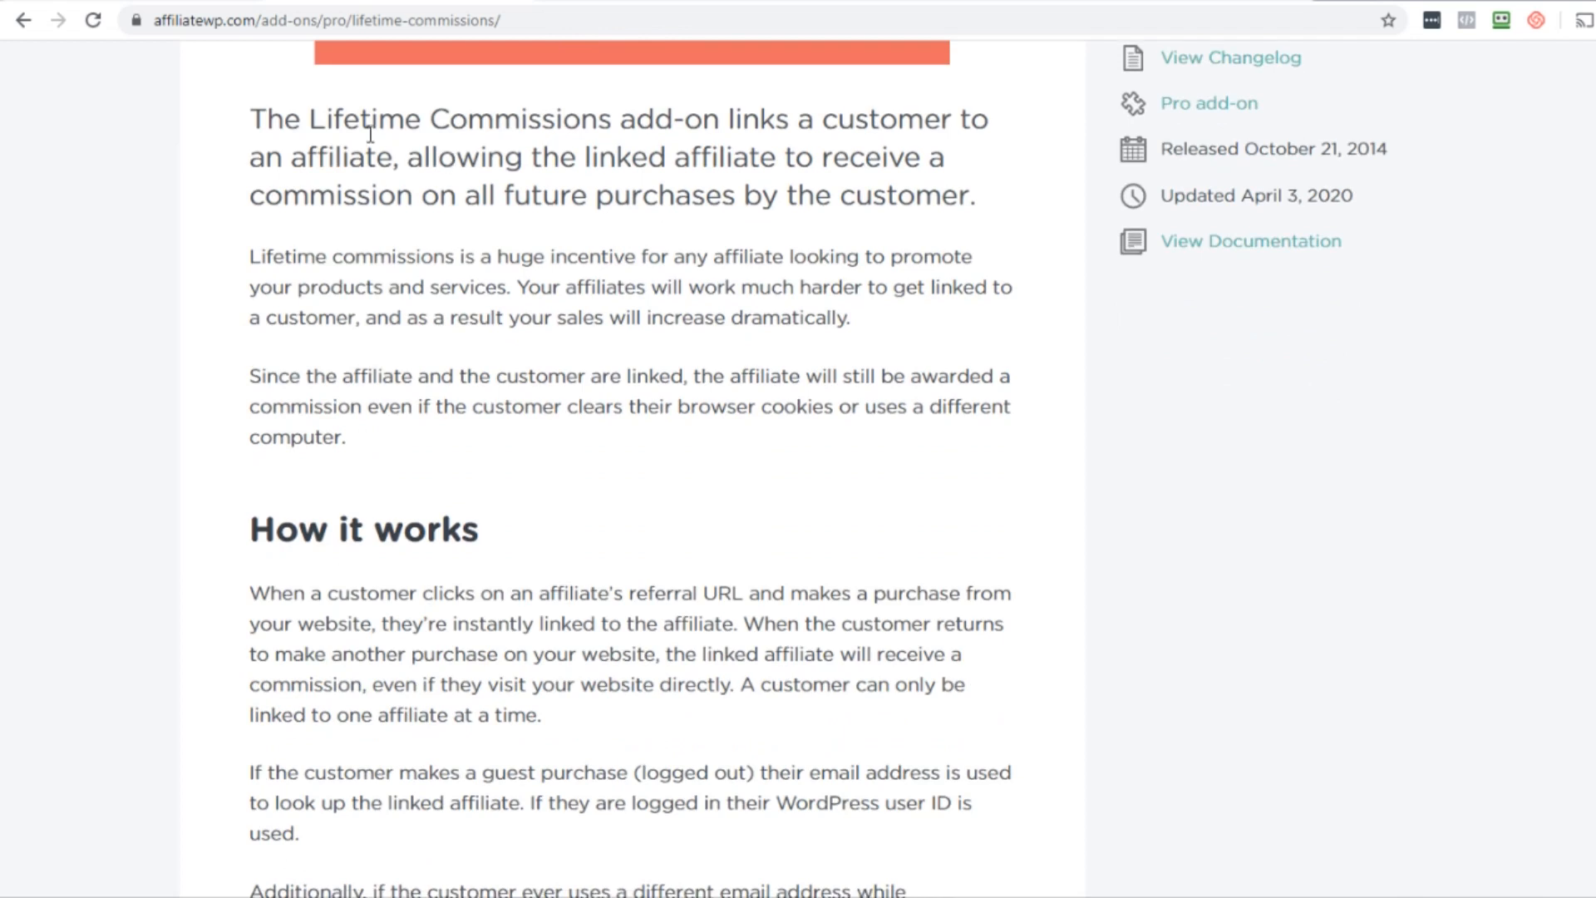
{"action": "left_click_drag", "start_coordinate": [341, 132], "coordinate": [976, 207]}
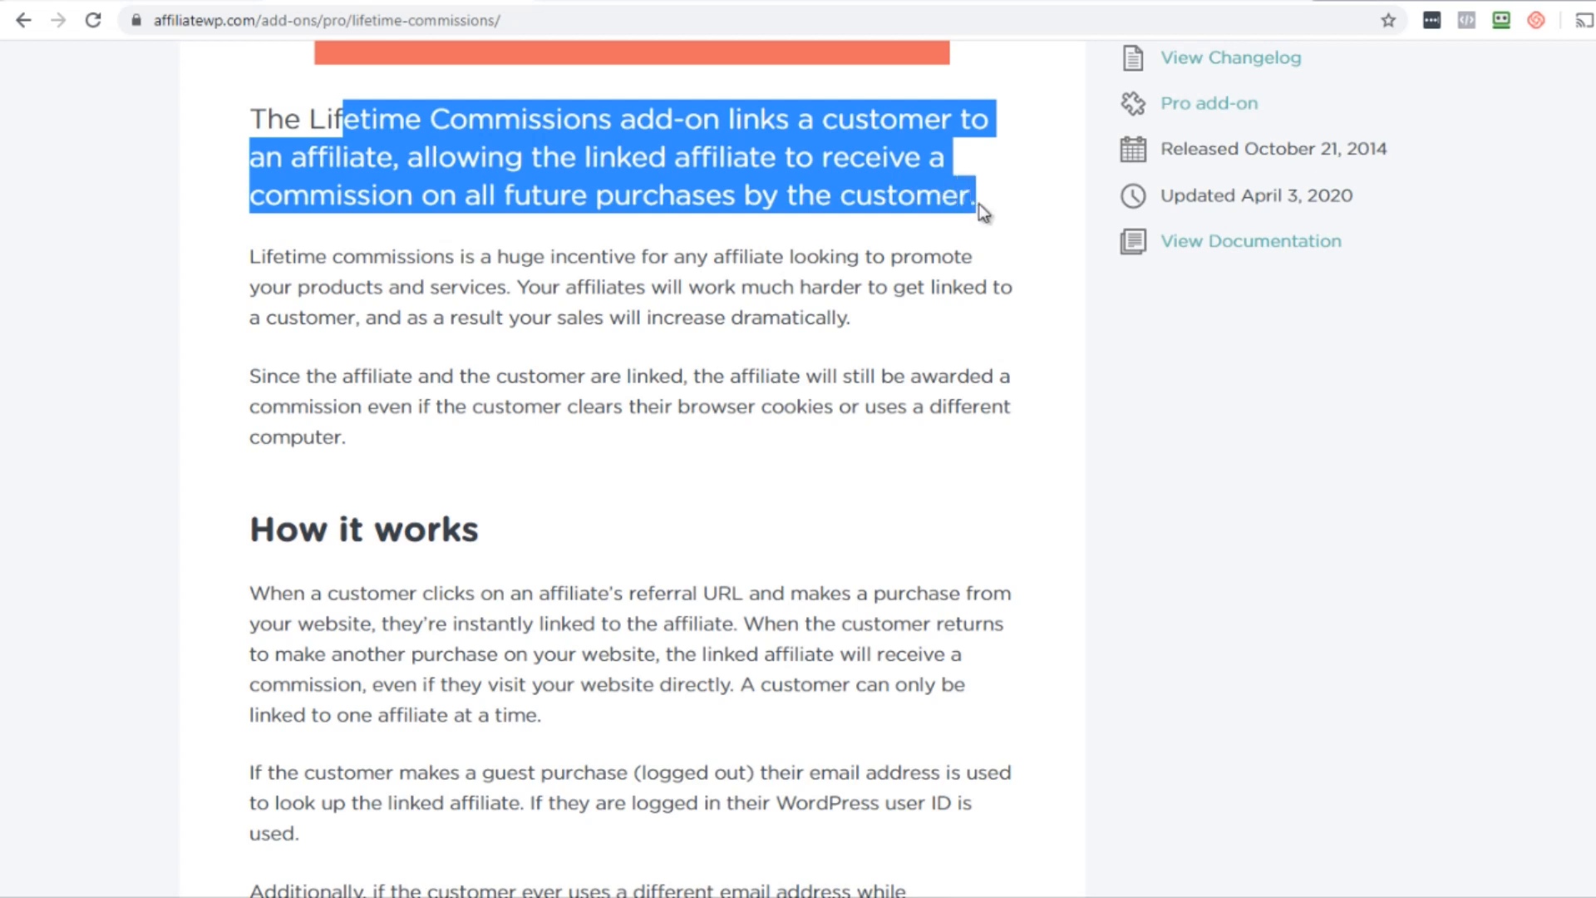
{"action": "left_click", "coordinate": [218, 177]}
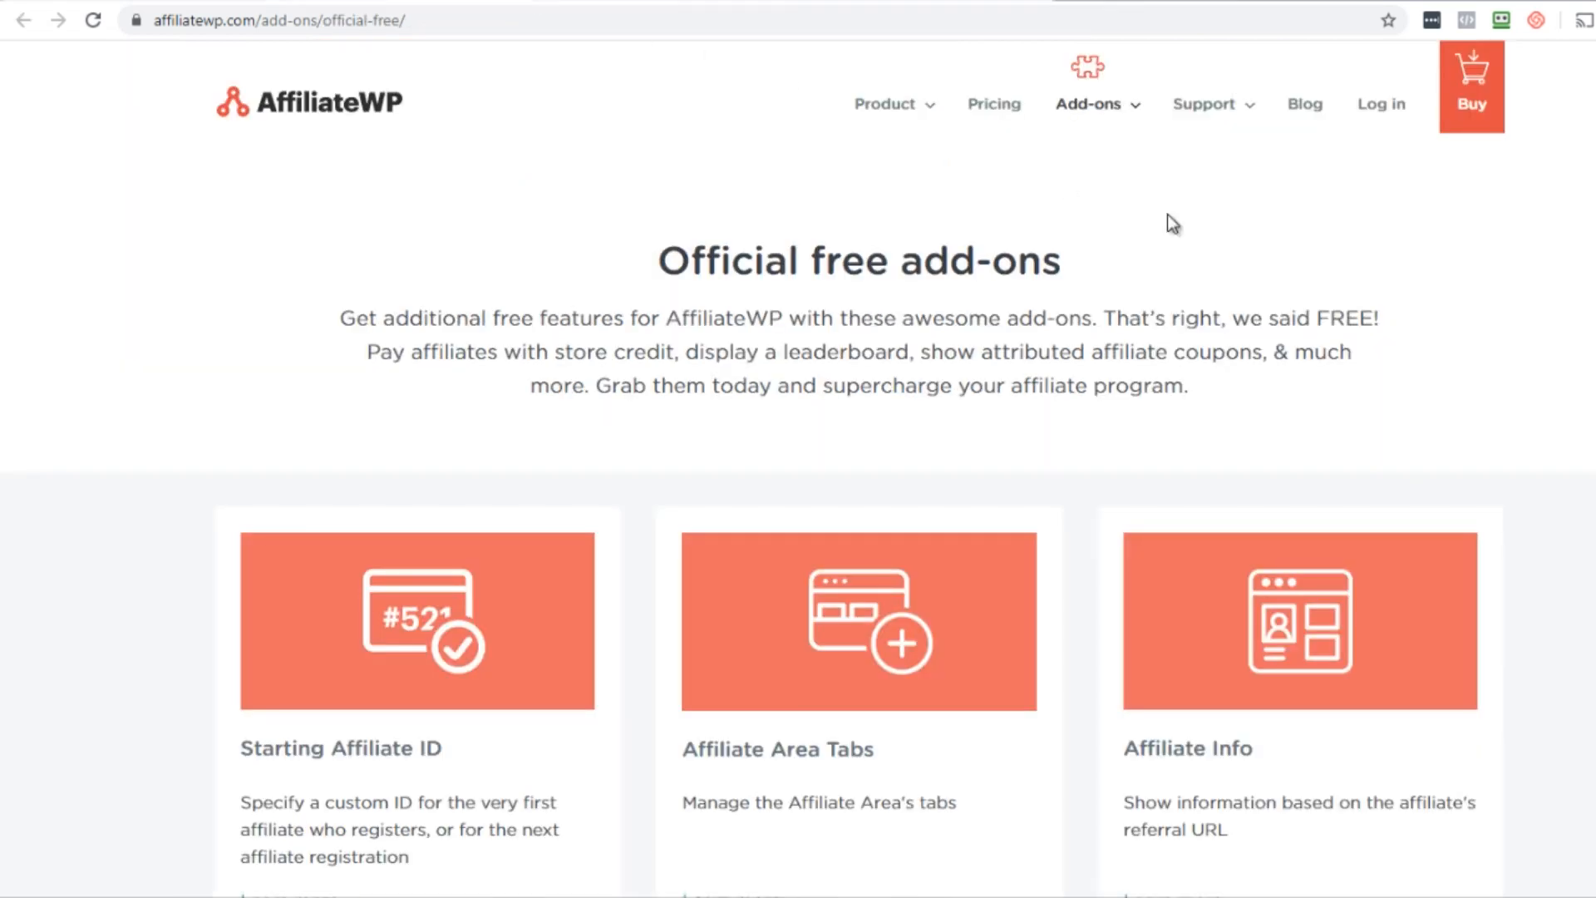
- Examine the first official free add-ons, including Starting Affiliate ID, Affiliate Area Tabs and Affiliate Info
{"action": "scroll", "coordinate": [859, 470], "scroll_direction": "down", "scroll_amount": 5}
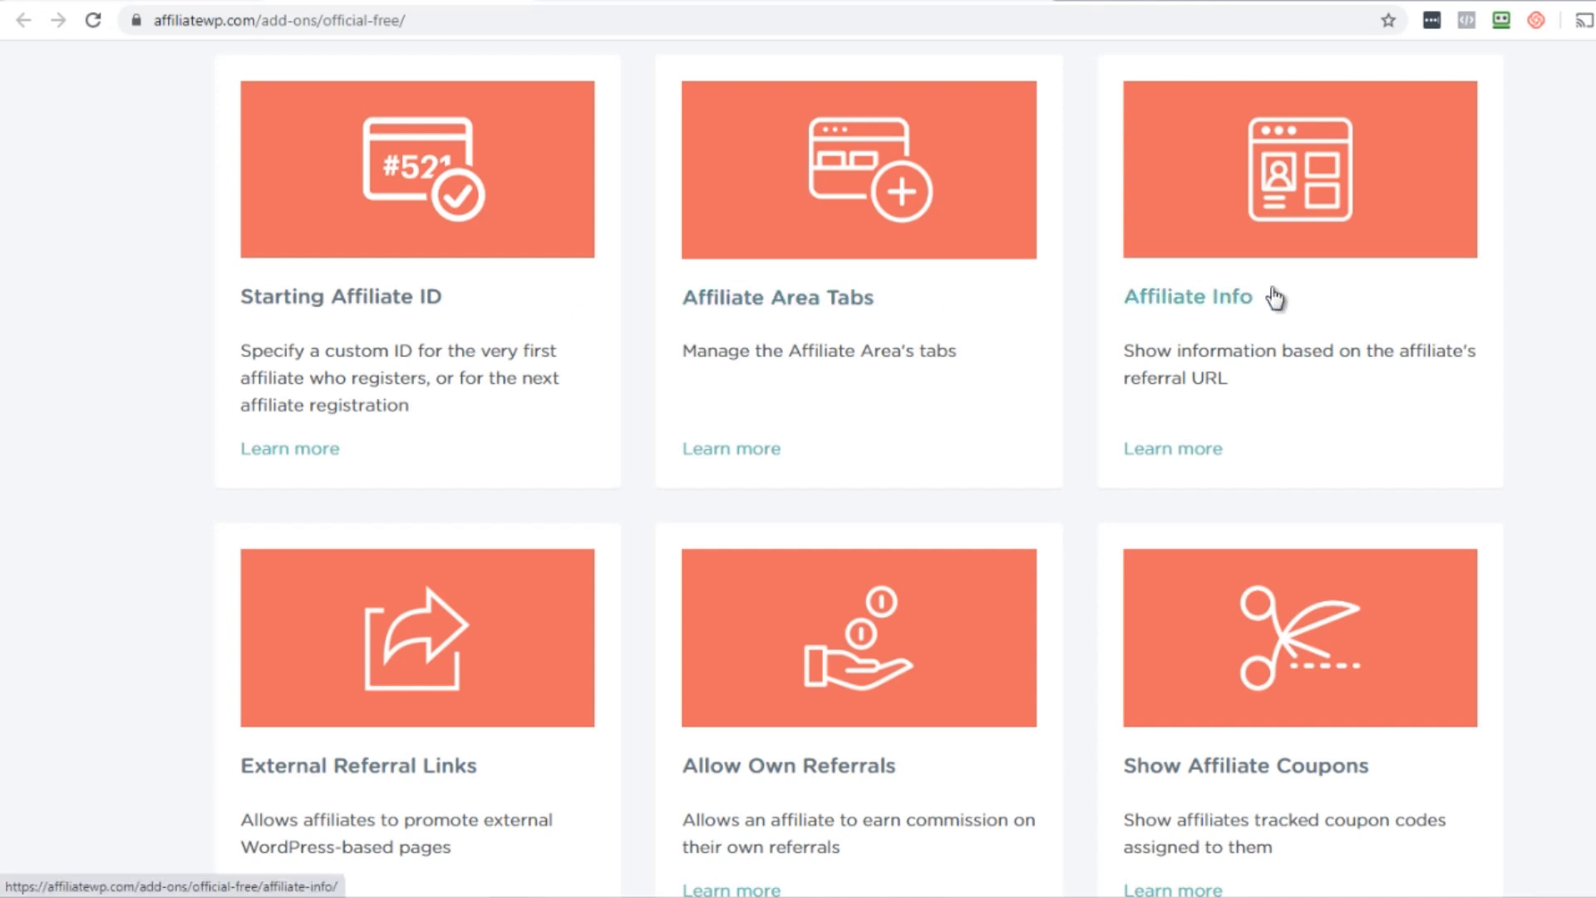
{"action": "scroll", "coordinate": [861, 465], "scroll_direction": "down", "scroll_amount": 2}
{"action": "scroll", "coordinate": [859, 469], "scroll_direction": "up", "scroll_amount": 1}
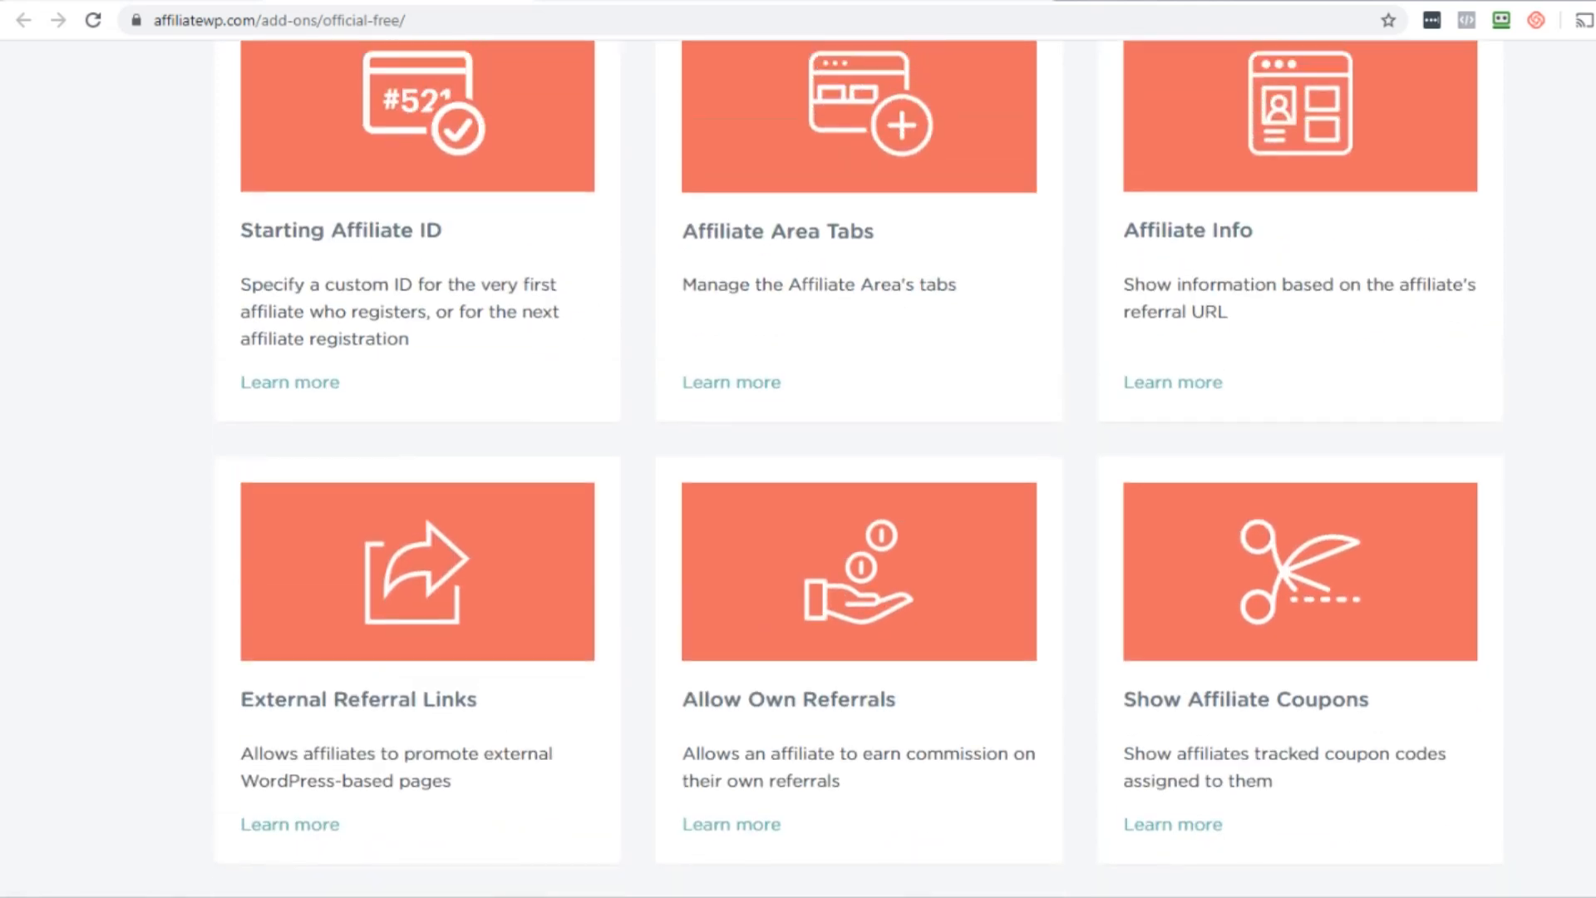
{"action": "scroll", "coordinate": [858, 469], "scroll_direction": "up", "scroll_amount": 1}
{"action": "scroll", "coordinate": [859, 469], "scroll_direction": "down", "scroll_amount": 1}
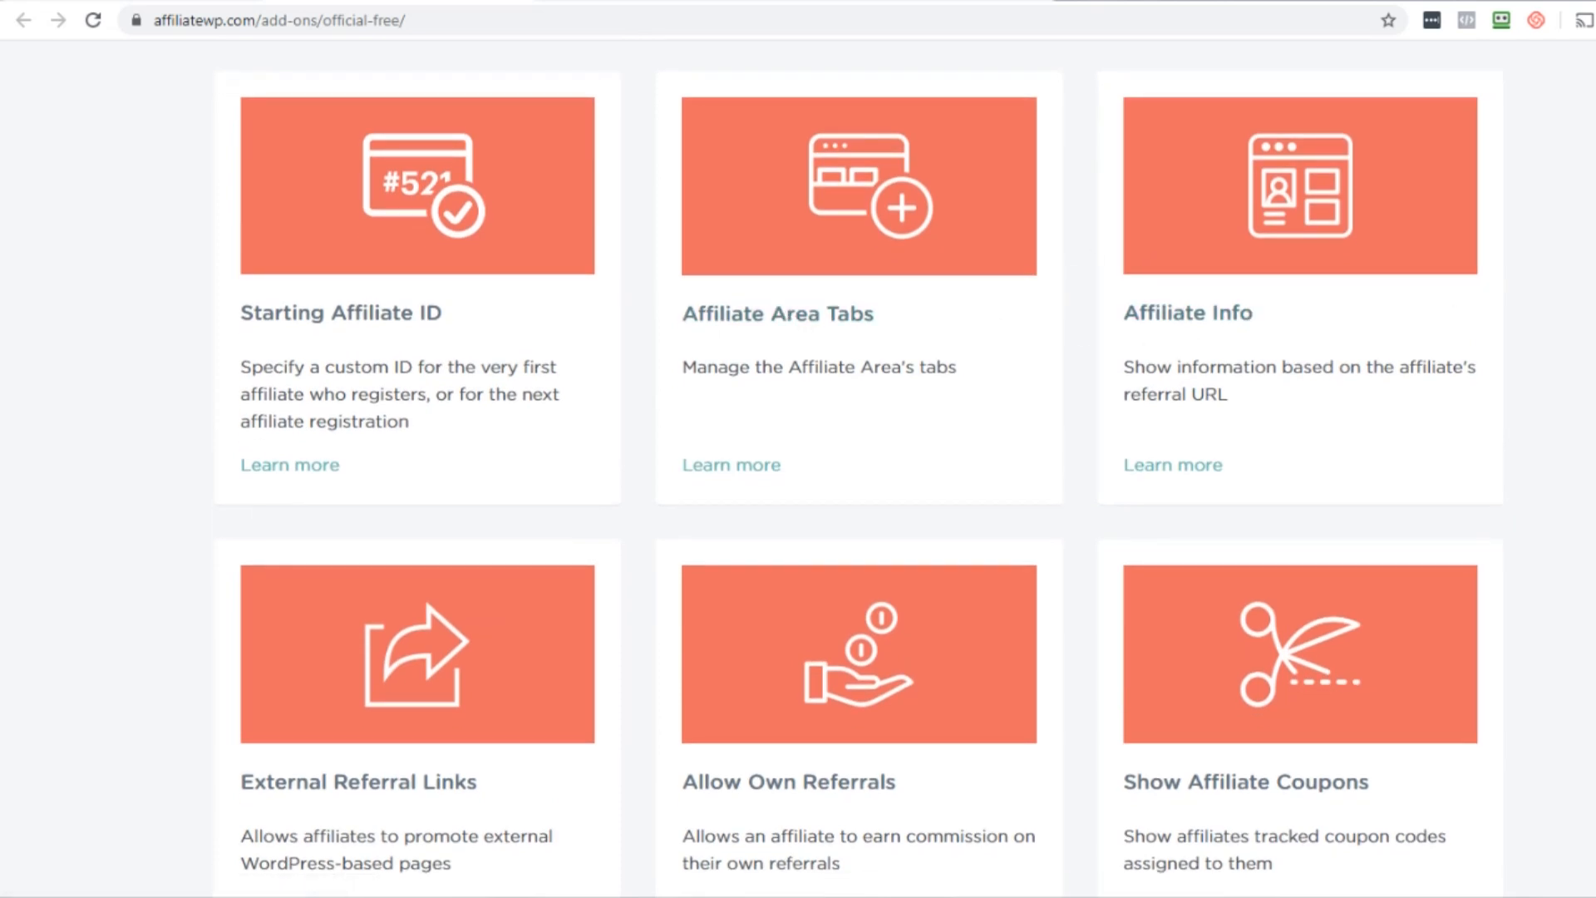
- Find the Show Affiliate Coupons add-on among the official free add-ons and read its description
{"action": "scroll", "coordinate": [858, 469], "scroll_direction": "down", "scroll_amount": 4}
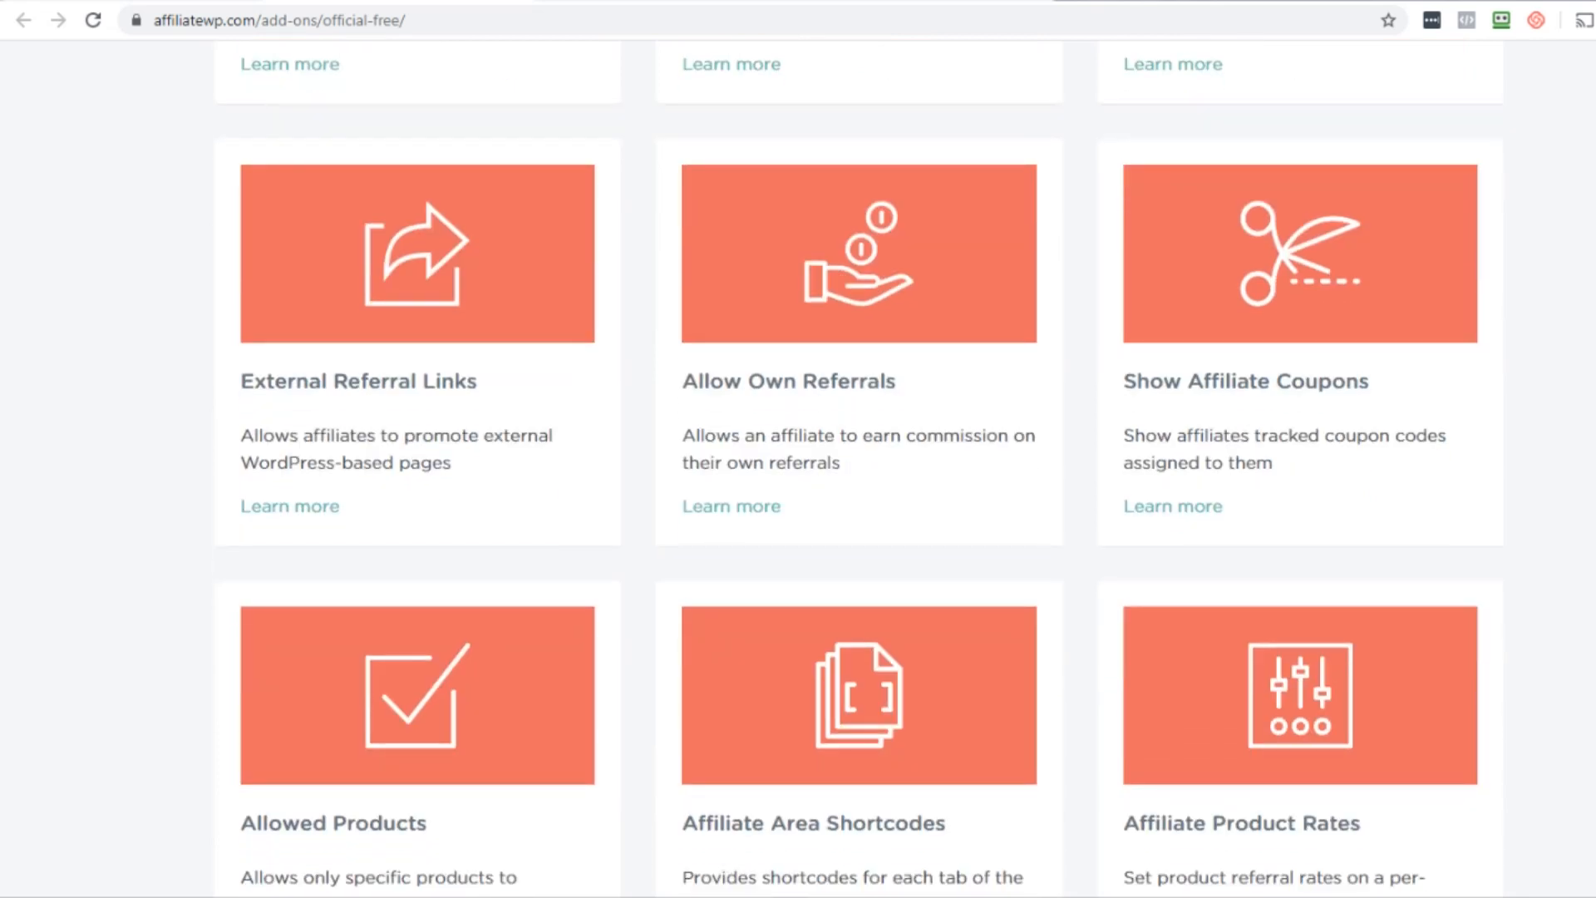
{"action": "scroll", "coordinate": [859, 469], "scroll_direction": "down", "scroll_amount": 2}
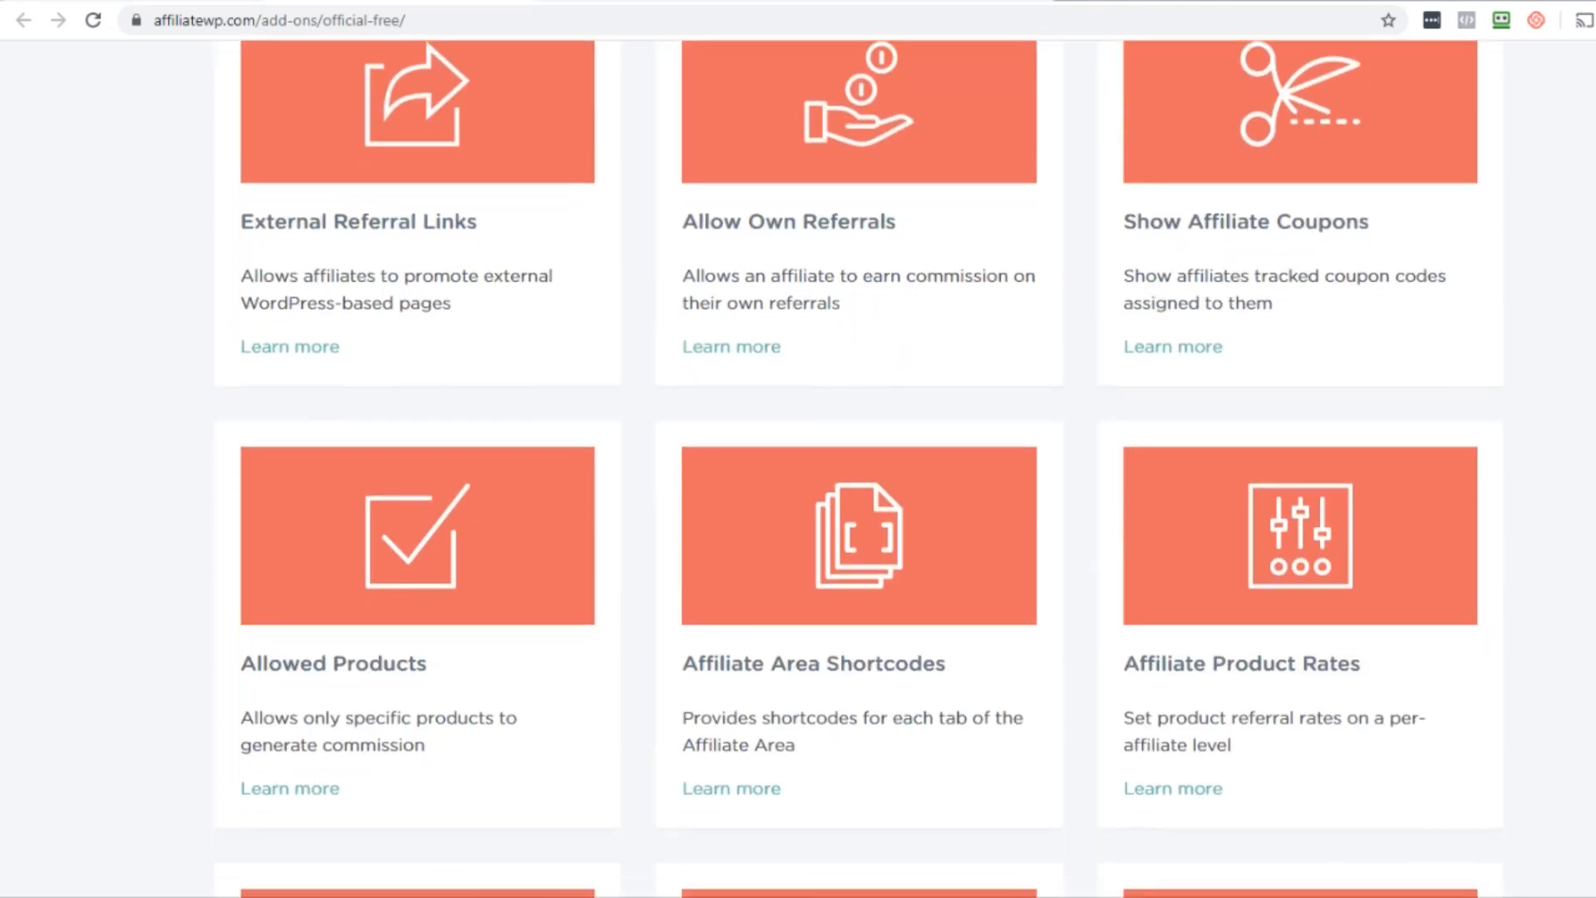
{"action": "scroll", "coordinate": [859, 469], "scroll_direction": "up", "scroll_amount": 1}
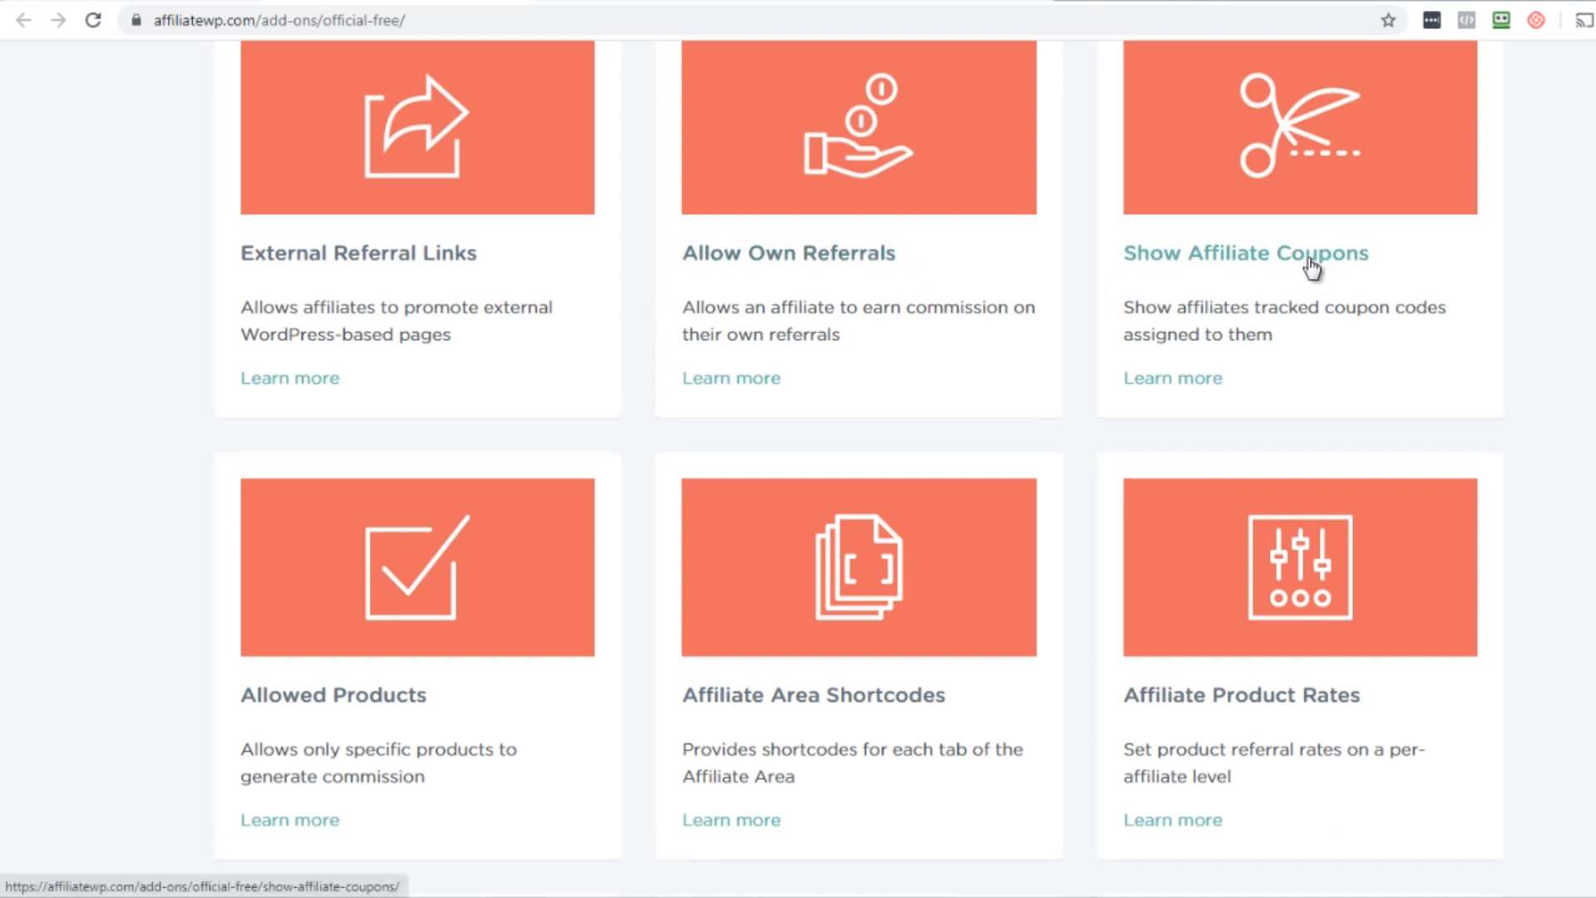
{"action": "left_click_drag", "start_coordinate": [1241, 307], "coordinate": [1356, 336]}
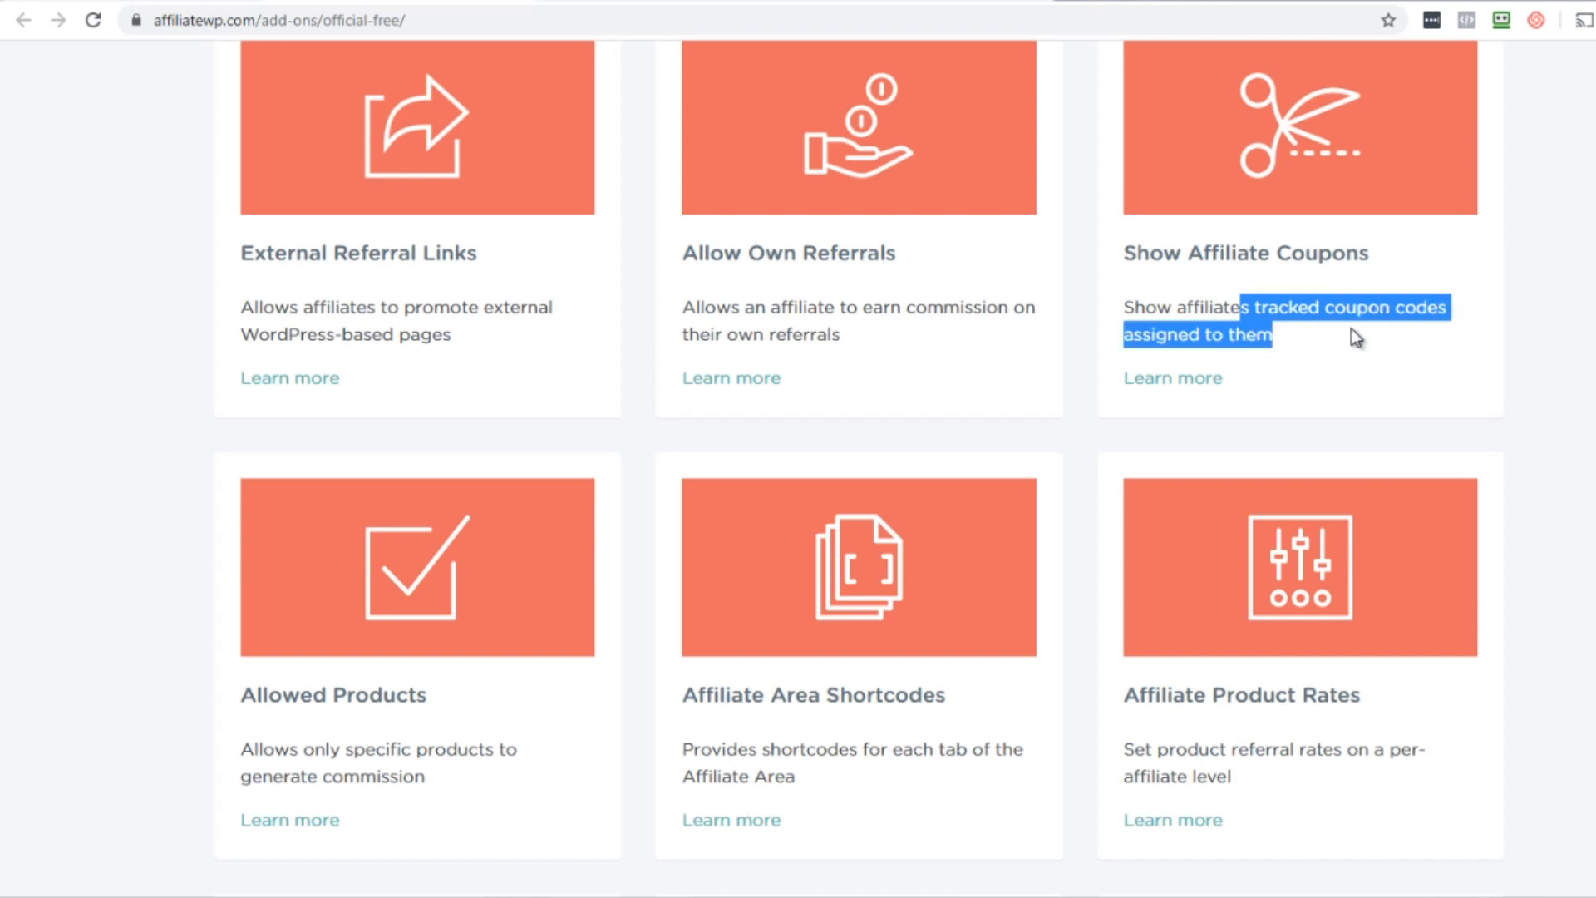
{"action": "left_click", "coordinate": [1352, 325]}
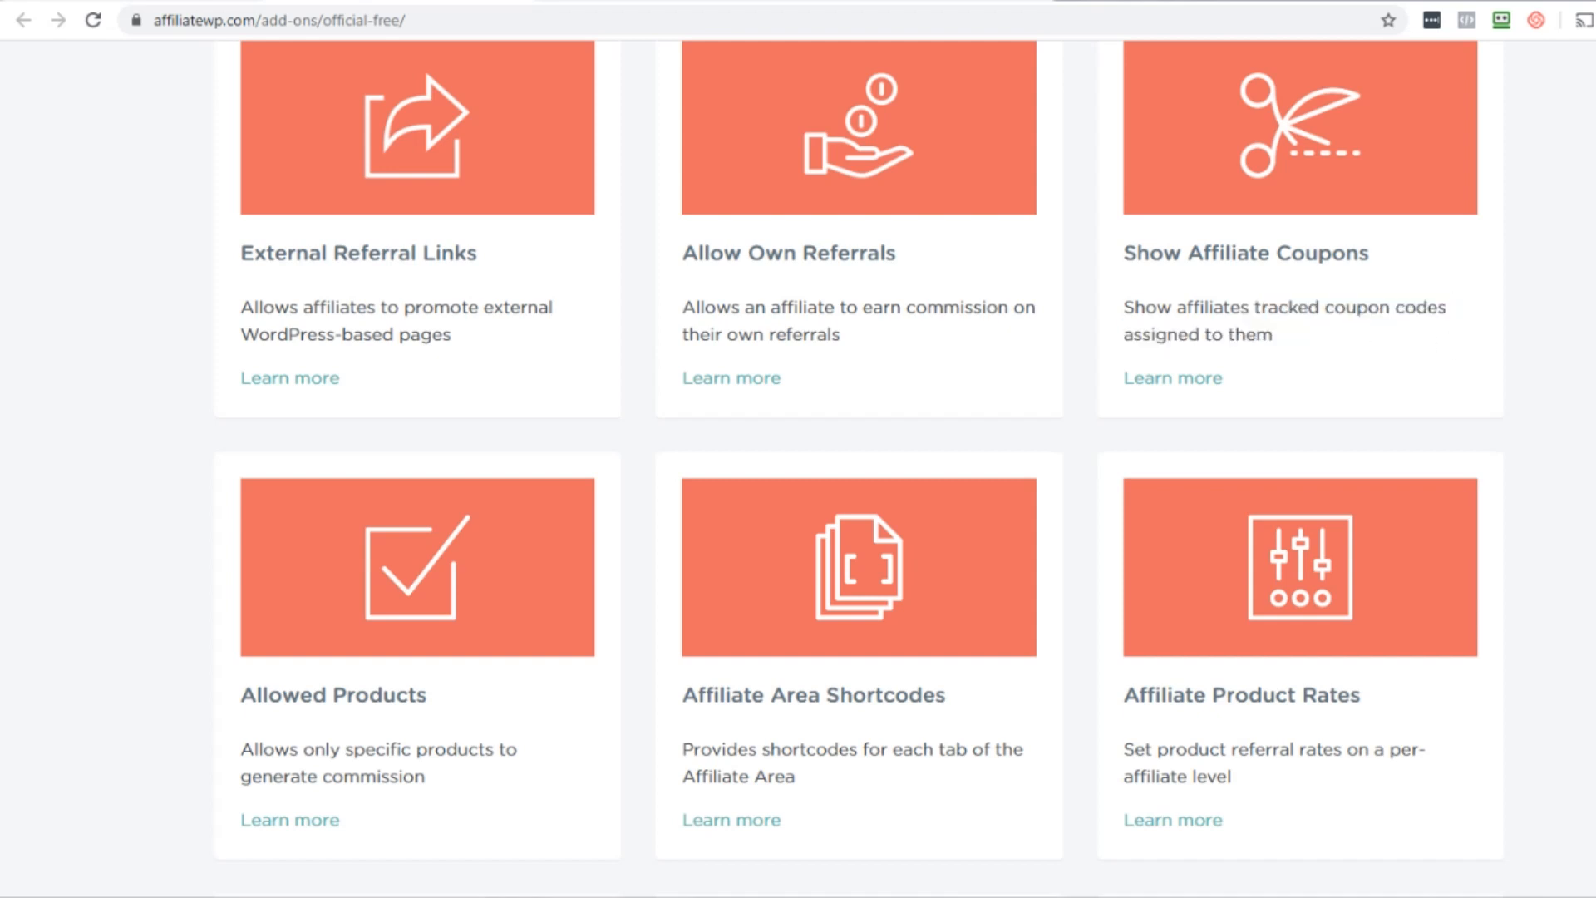
- Look through the further free add-ons, from Allowed Products and Affiliate Product Rates to Leaderboard, Sign Up Bonus and Store Credit
{"action": "scroll", "coordinate": [858, 469], "scroll_direction": "down", "scroll_amount": 2}
{"action": "scroll", "coordinate": [1463, 312], "scroll_direction": "down", "scroll_amount": 2}
{"action": "scroll", "coordinate": [1463, 312], "scroll_direction": "up", "scroll_amount": 4}
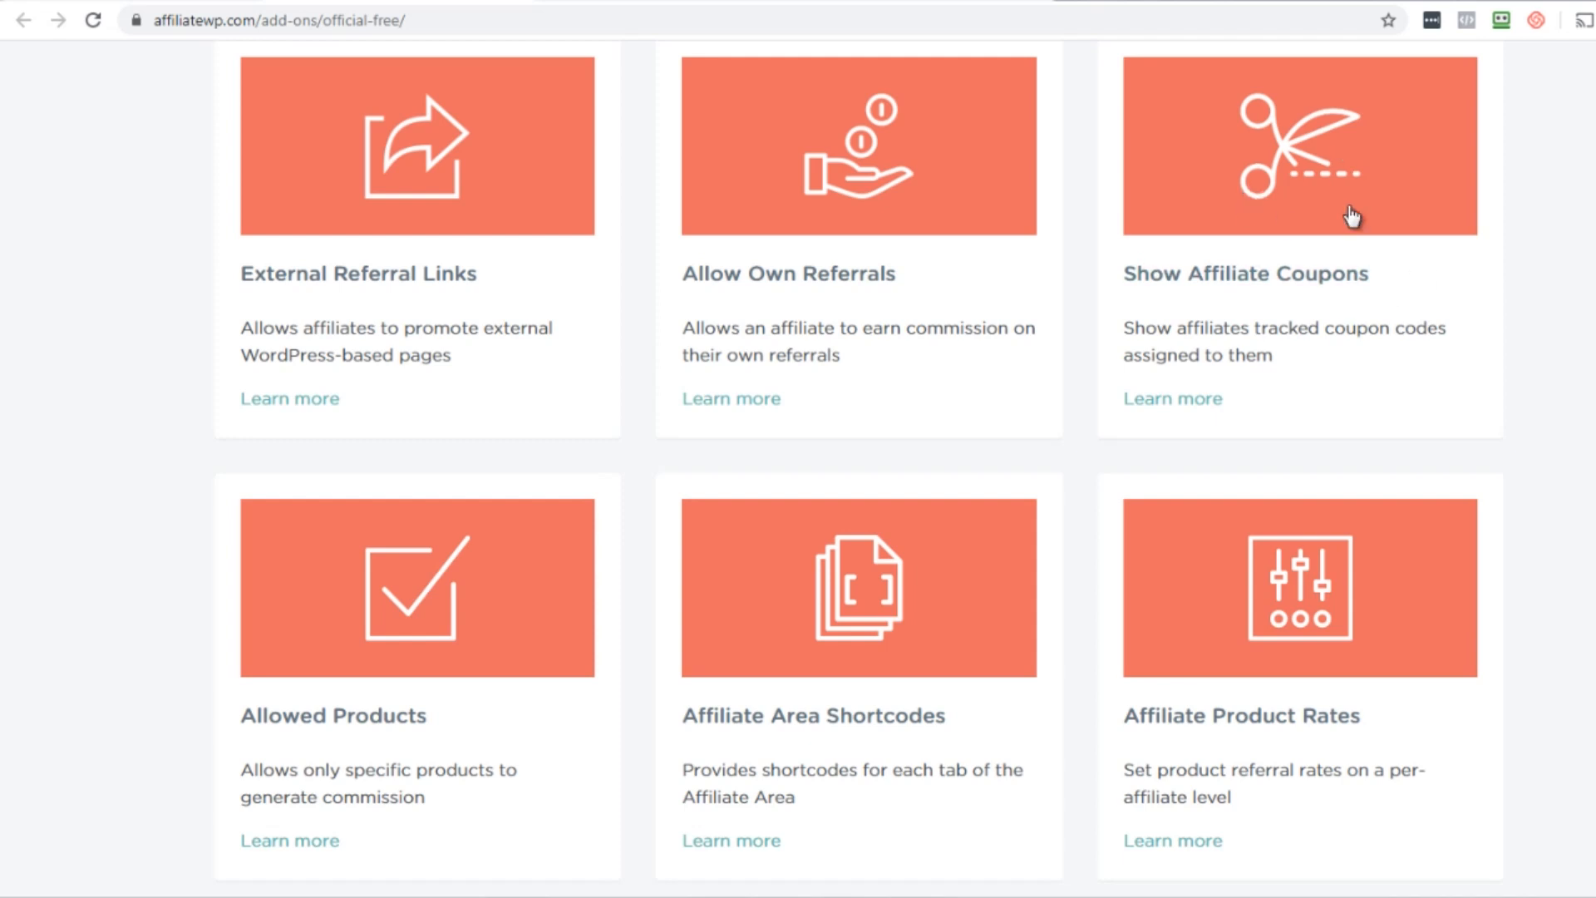
{"action": "scroll", "coordinate": [1353, 214], "scroll_direction": "down", "scroll_amount": 3}
{"action": "scroll", "coordinate": [858, 469], "scroll_direction": "down", "scroll_amount": 2}
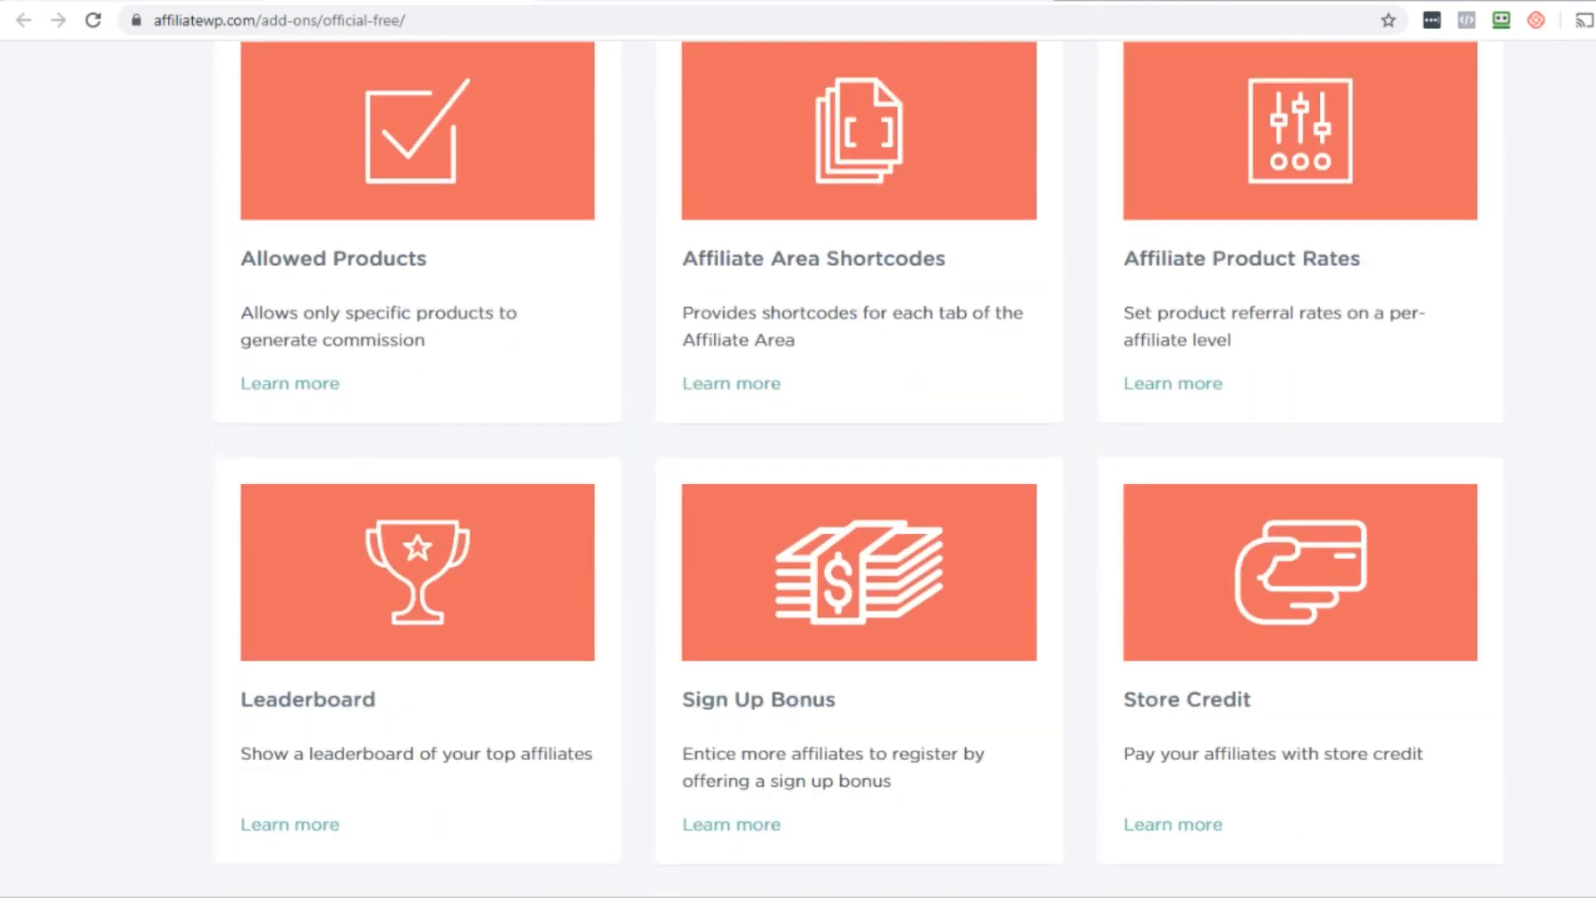
{"action": "scroll", "coordinate": [859, 469], "scroll_direction": "down", "scroll_amount": 4}
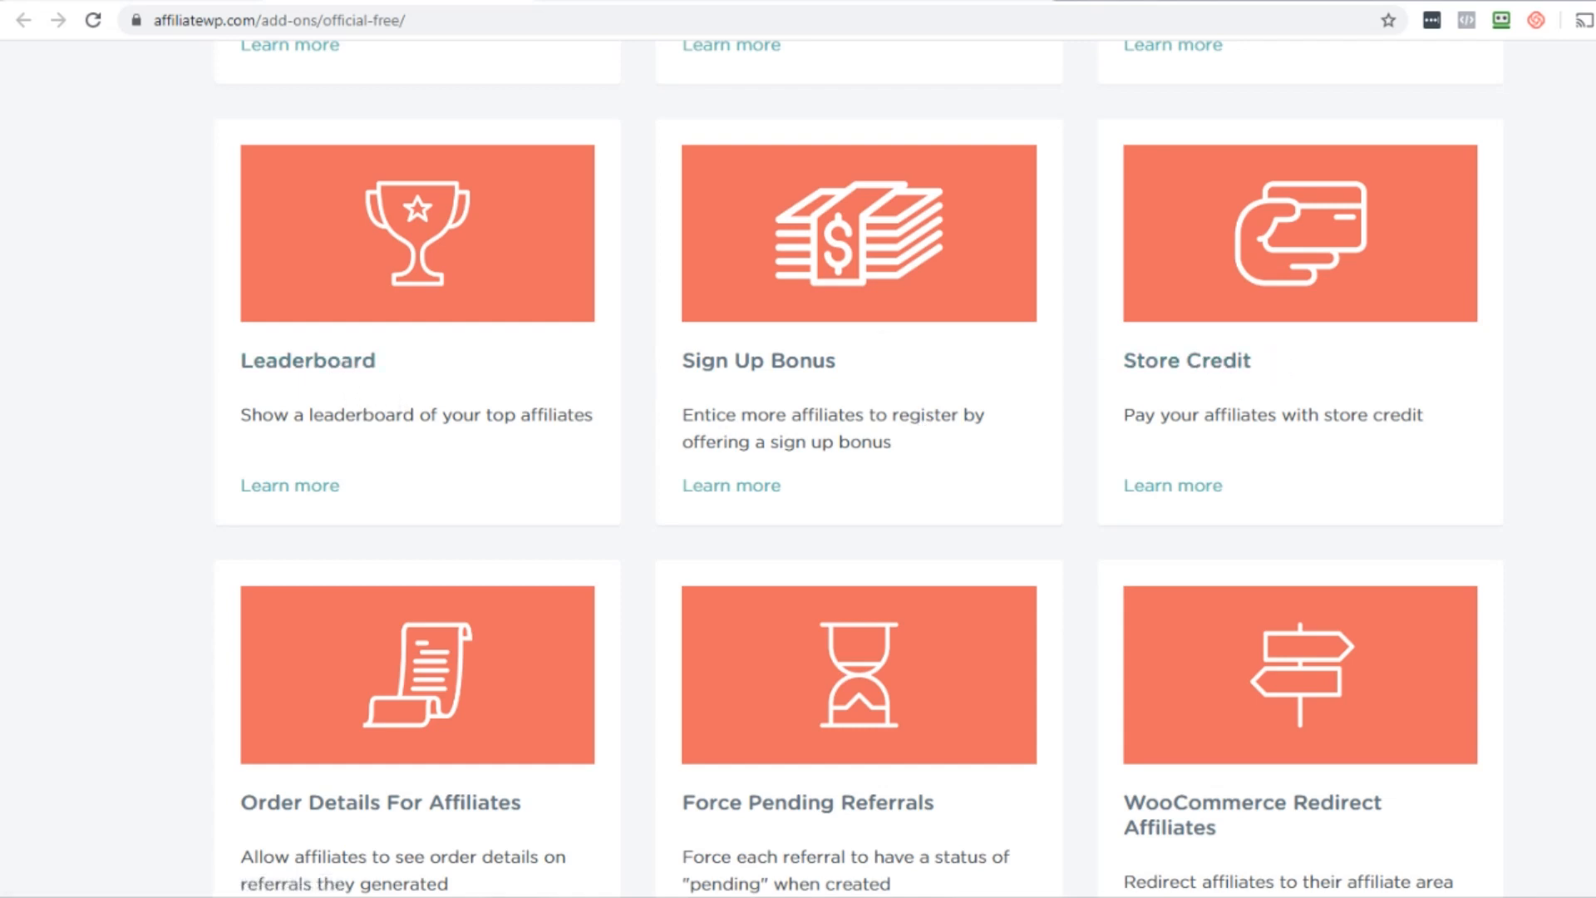
- Look through the last official free add-ons, from Order Details For Affiliates to Checkout Referrals, and open the 3rd-party add-ons page
{"action": "scroll", "coordinate": [858, 469], "scroll_direction": "down", "scroll_amount": 2}
{"action": "scroll", "coordinate": [1231, 504], "scroll_direction": "down", "scroll_amount": 5}
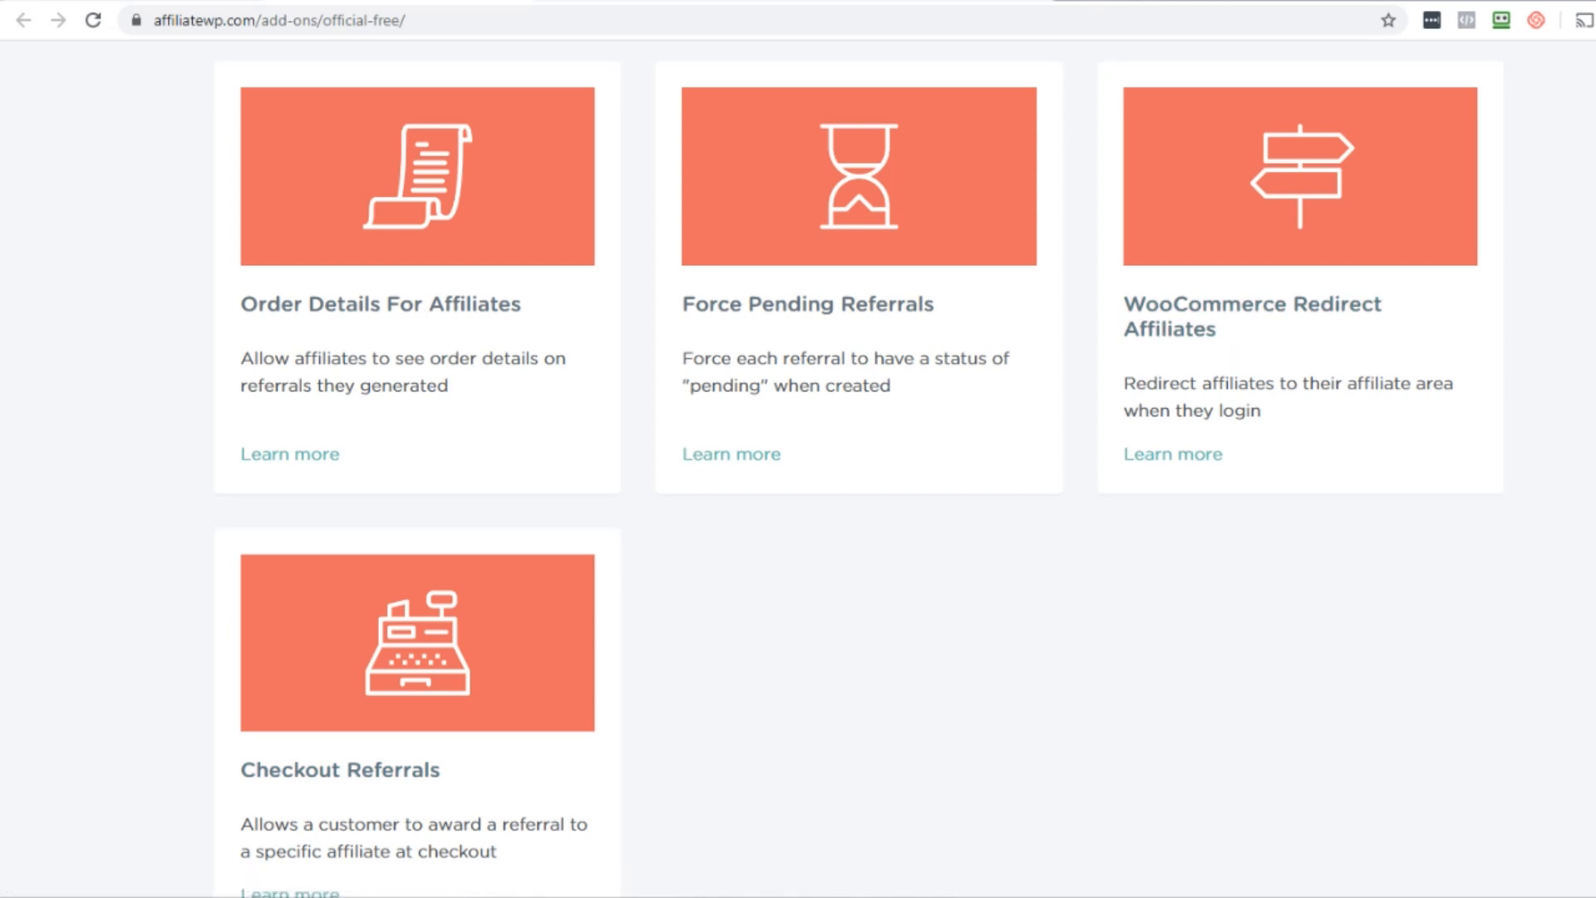
{"action": "scroll", "coordinate": [798, 469], "scroll_direction": "up", "scroll_amount": 20}
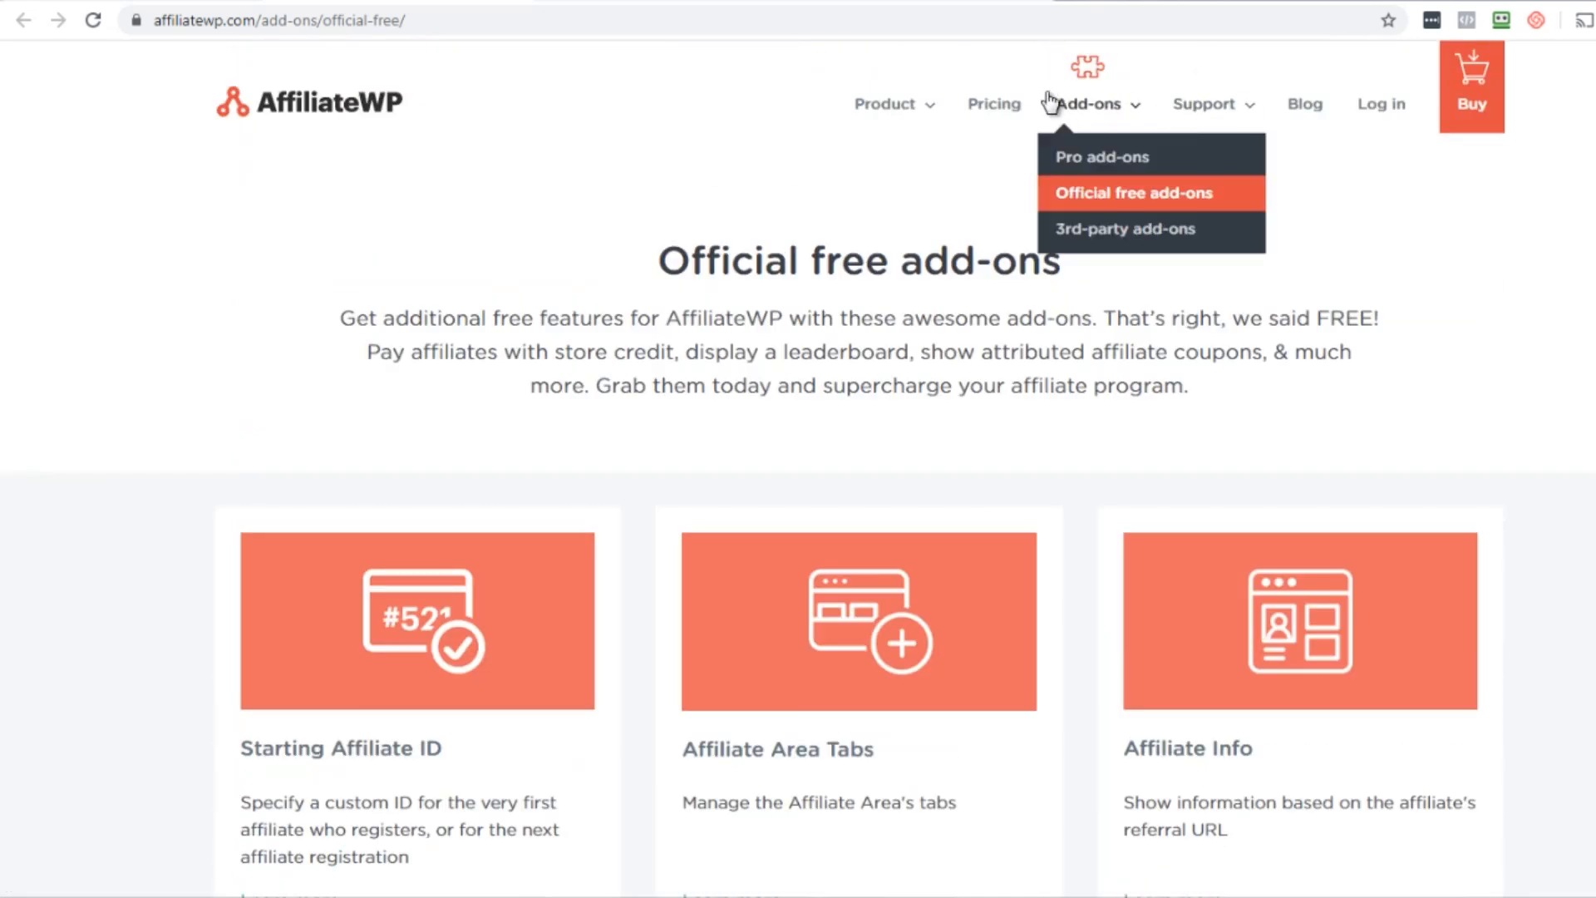
{"action": "mouse_move", "coordinate": [1097, 103]}
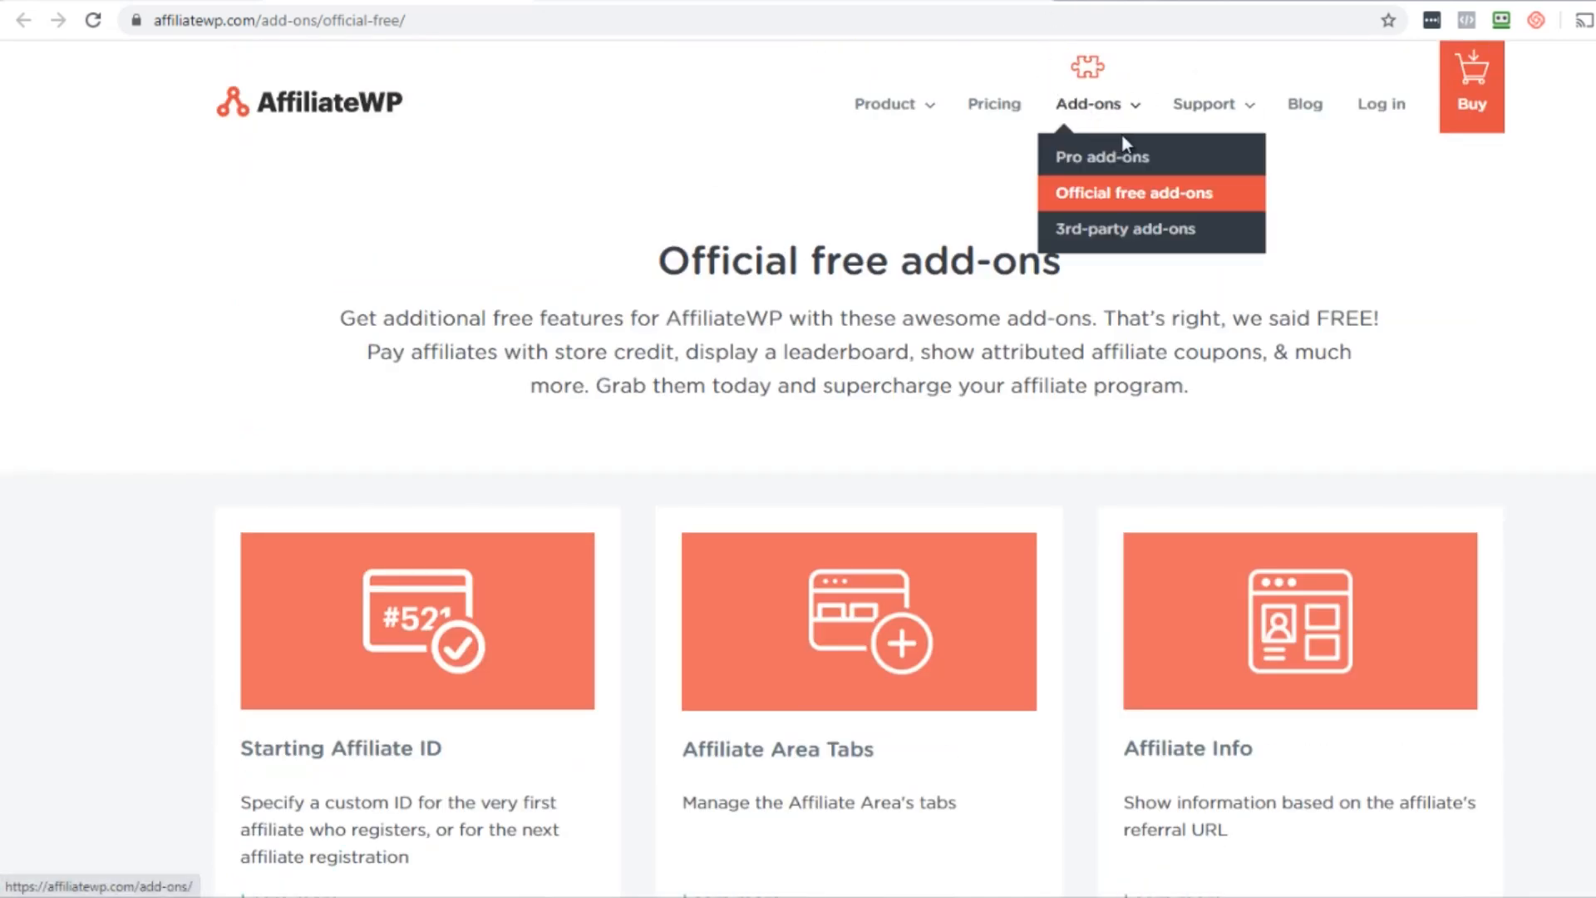
{"action": "left_click", "coordinate": [1118, 228]}
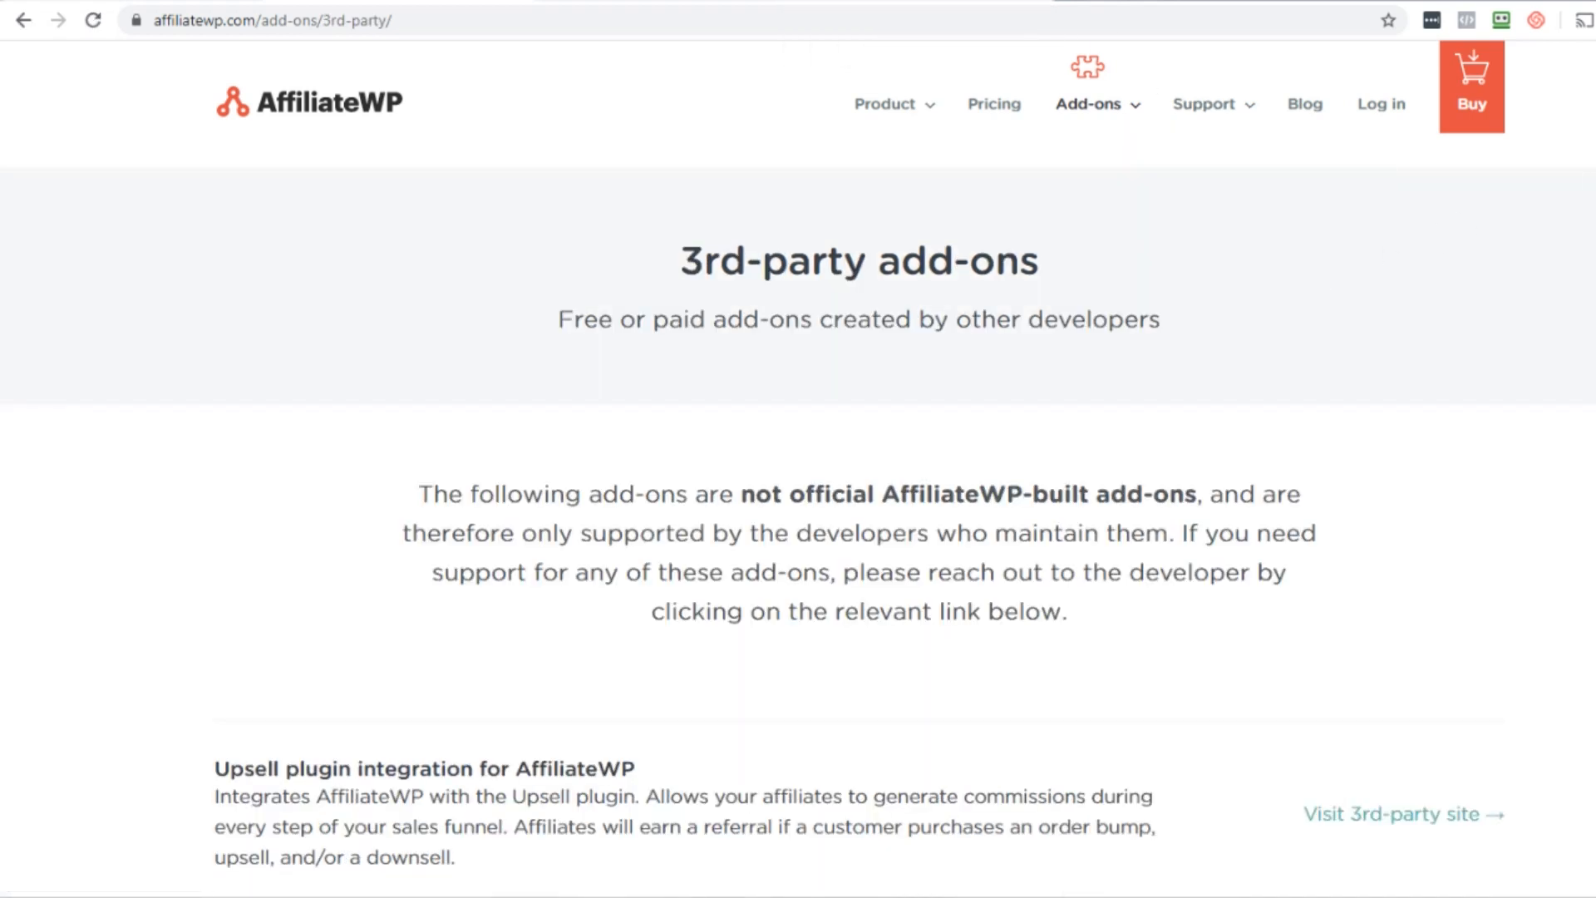
- Read the introductory note on who builds and supports the 3rd-party add-ons
{"action": "scroll", "coordinate": [798, 466], "scroll_direction": "down", "scroll_amount": 5}
{"action": "scroll", "coordinate": [798, 465], "scroll_direction": "up", "scroll_amount": 1}
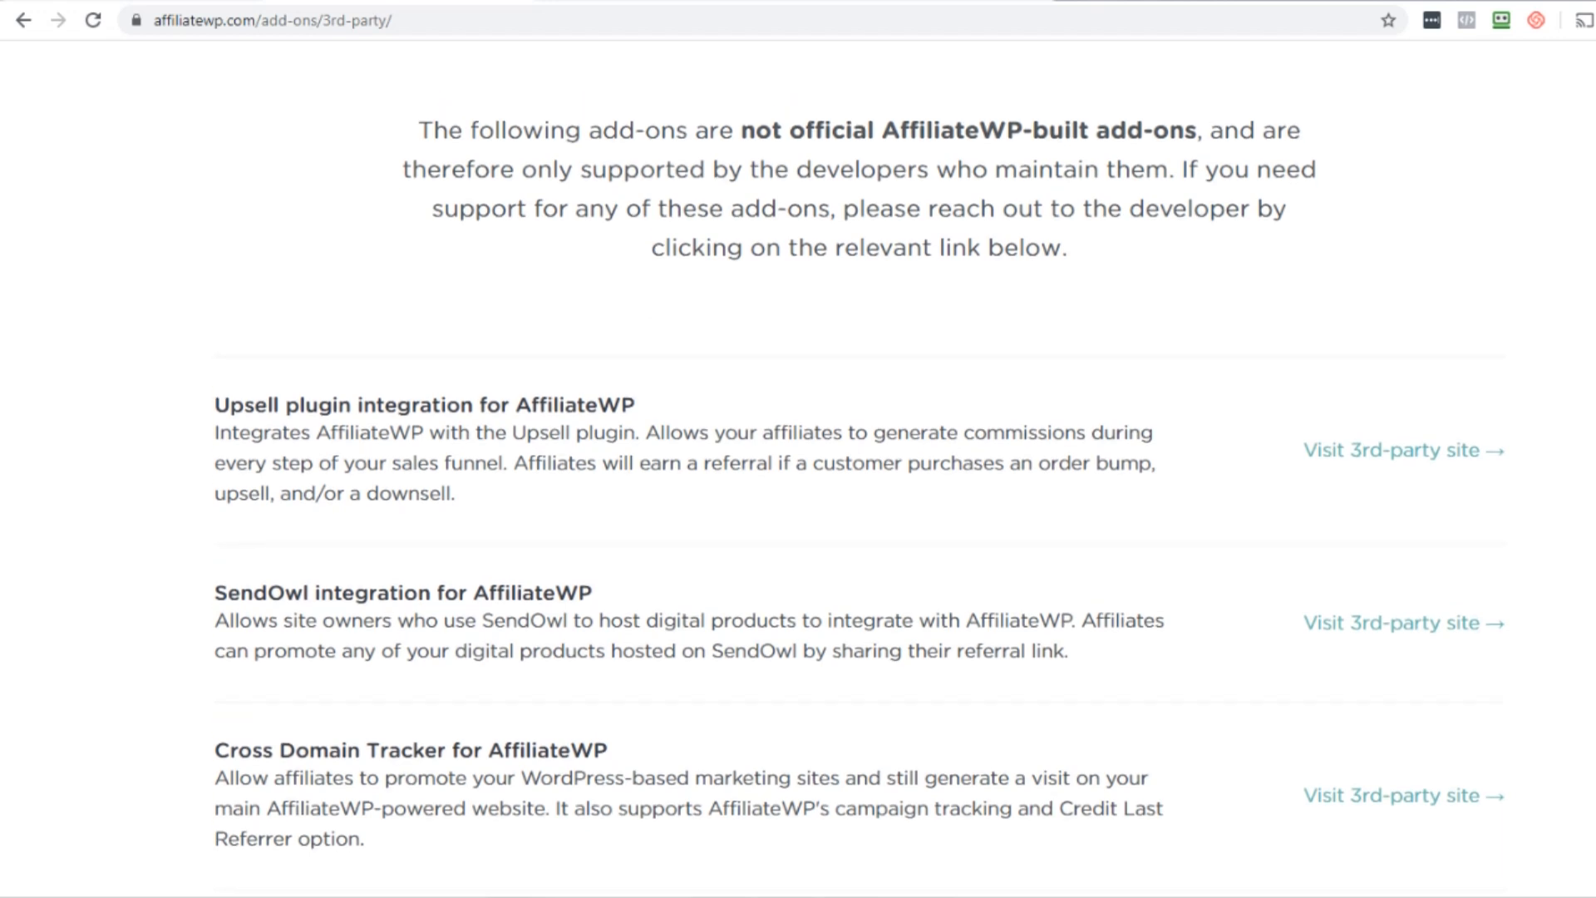
{"action": "scroll", "coordinate": [798, 465], "scroll_direction": "up", "scroll_amount": 3}
{"action": "scroll", "coordinate": [798, 465], "scroll_direction": "down", "scroll_amount": 1}
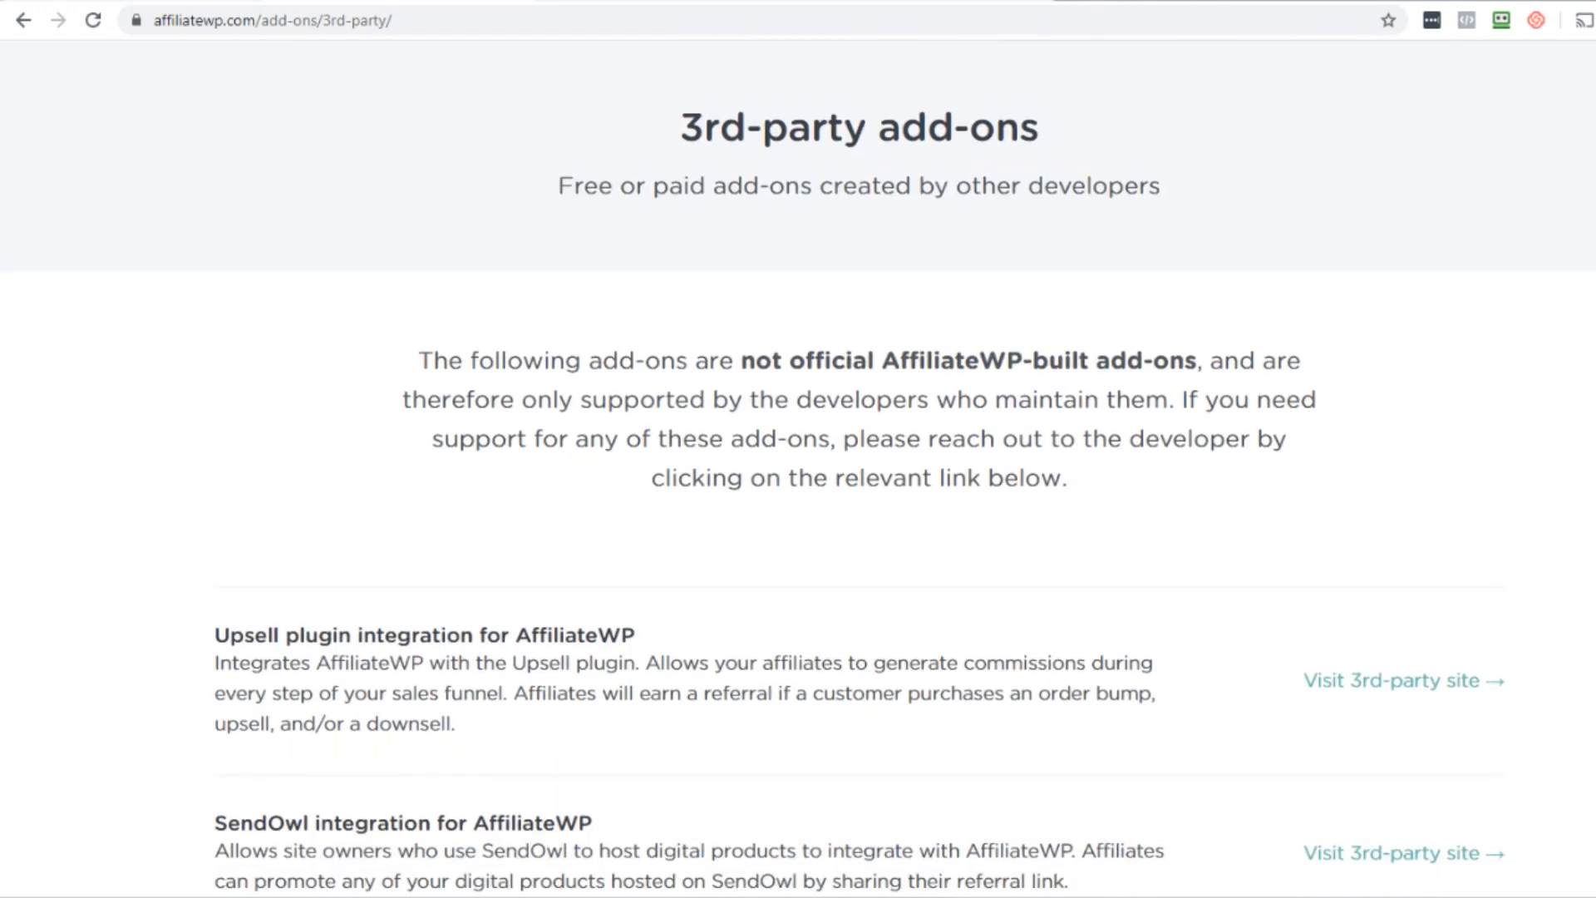
{"action": "scroll", "coordinate": [1463, 170], "scroll_direction": "down", "scroll_amount": 3}
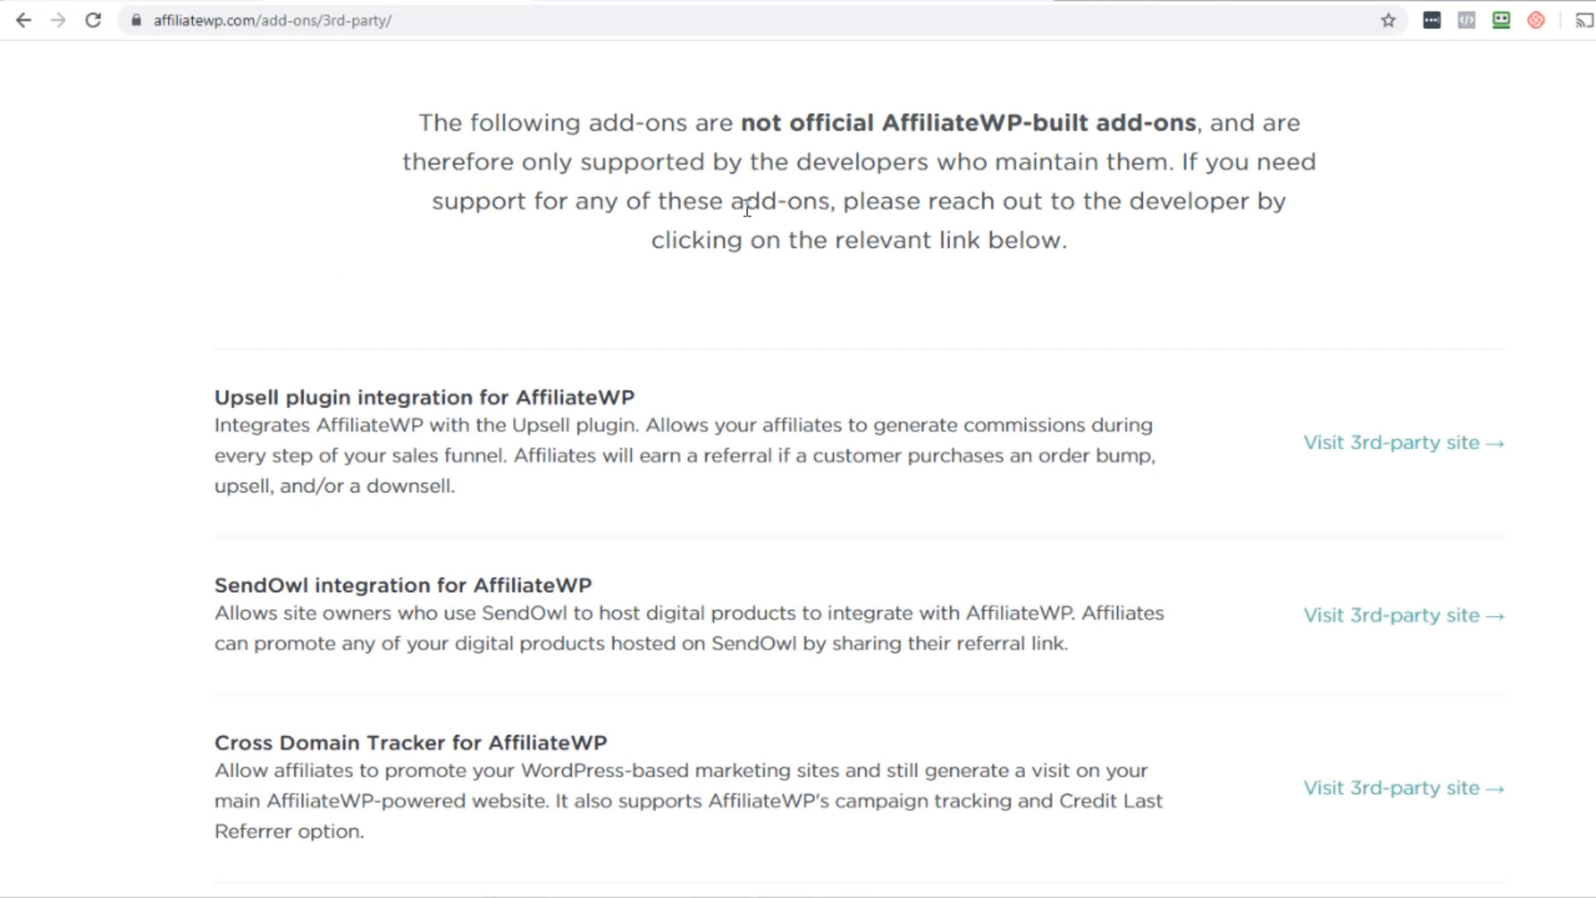
- Highlight the names of the Upsell, SendOwl, Cross Domain Tracker and Crypto add-ons in turn while reviewing their entries
{"action": "scroll", "coordinate": [798, 465], "scroll_direction": "down", "scroll_amount": 4}
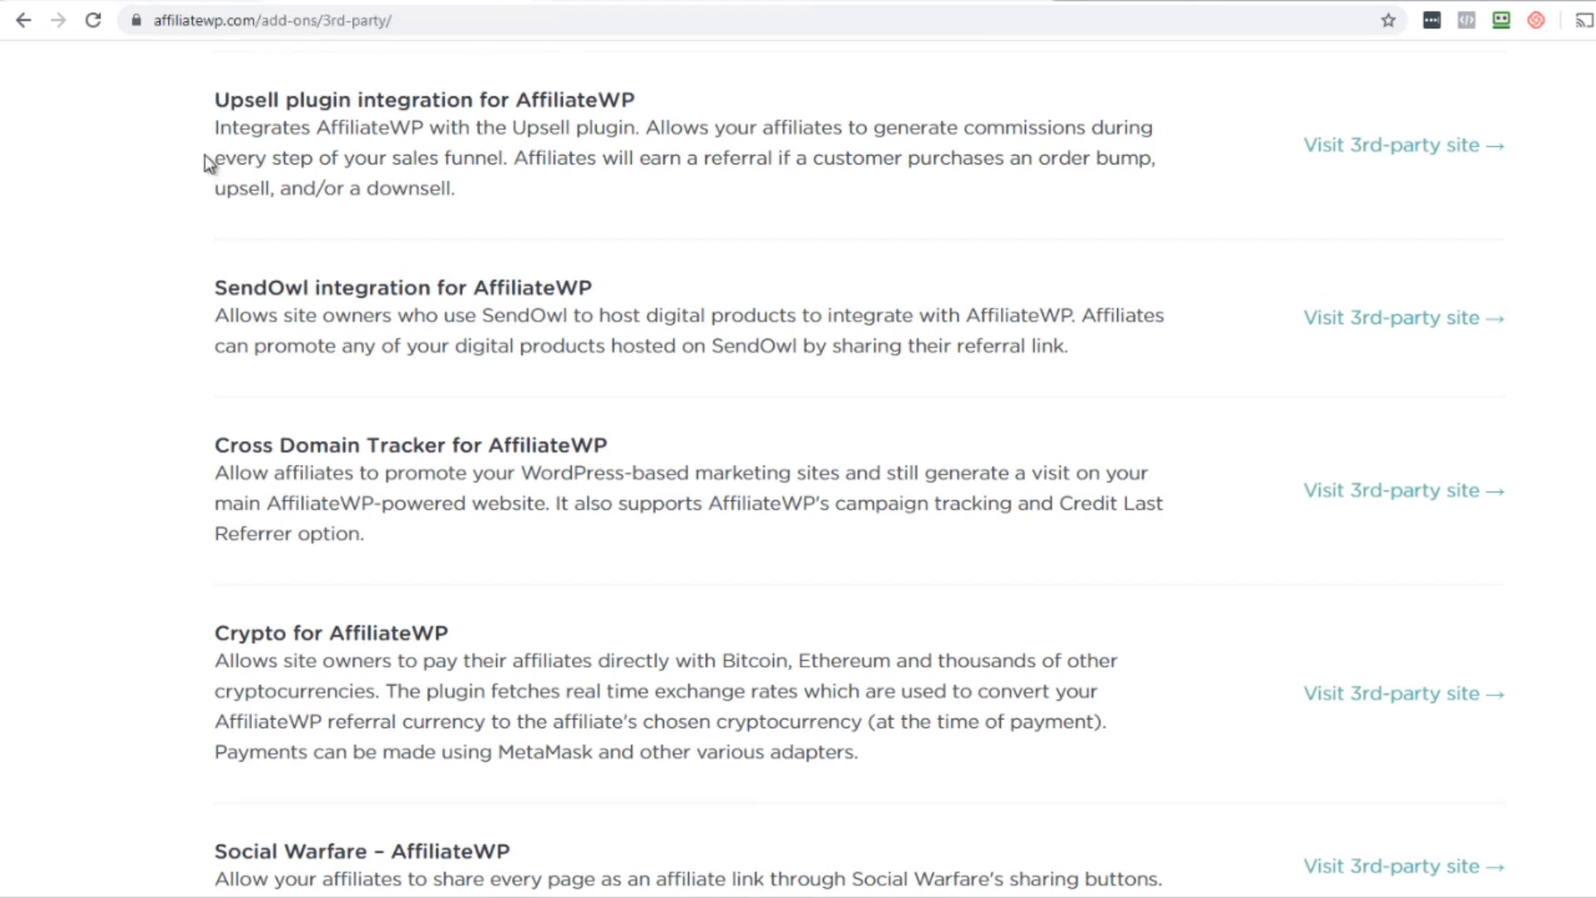
{"action": "left_click_drag", "start_coordinate": [244, 100], "coordinate": [659, 98]}
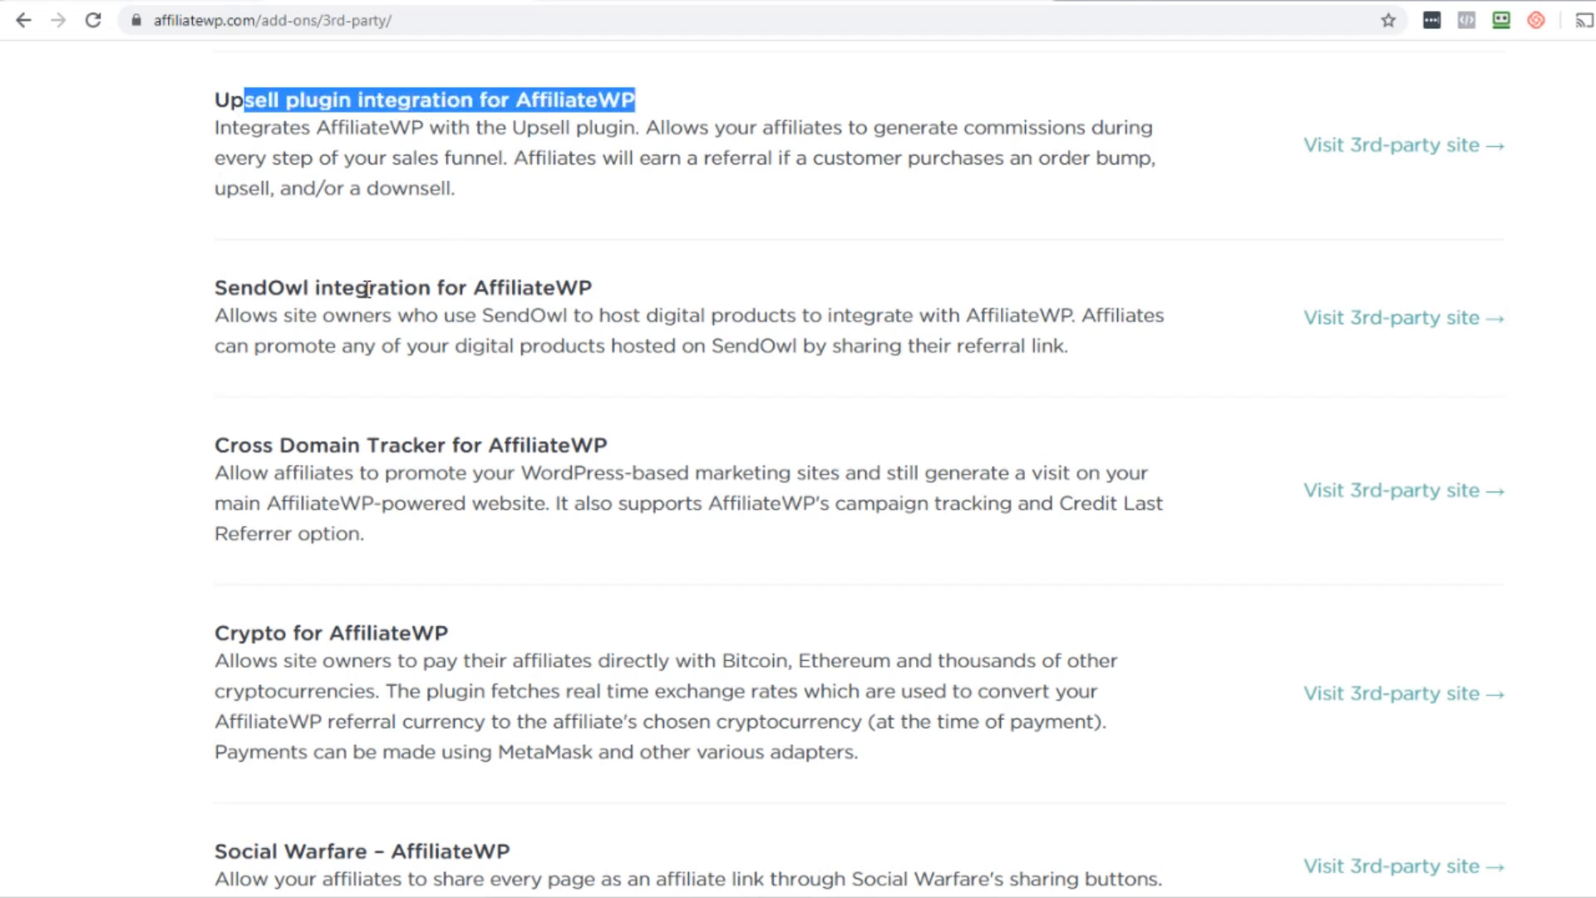
{"action": "left_click_drag", "start_coordinate": [368, 288], "coordinate": [665, 292]}
{"action": "left_click_drag", "start_coordinate": [251, 444], "coordinate": [457, 445]}
{"action": "left_click_drag", "start_coordinate": [264, 632], "coordinate": [474, 638]}
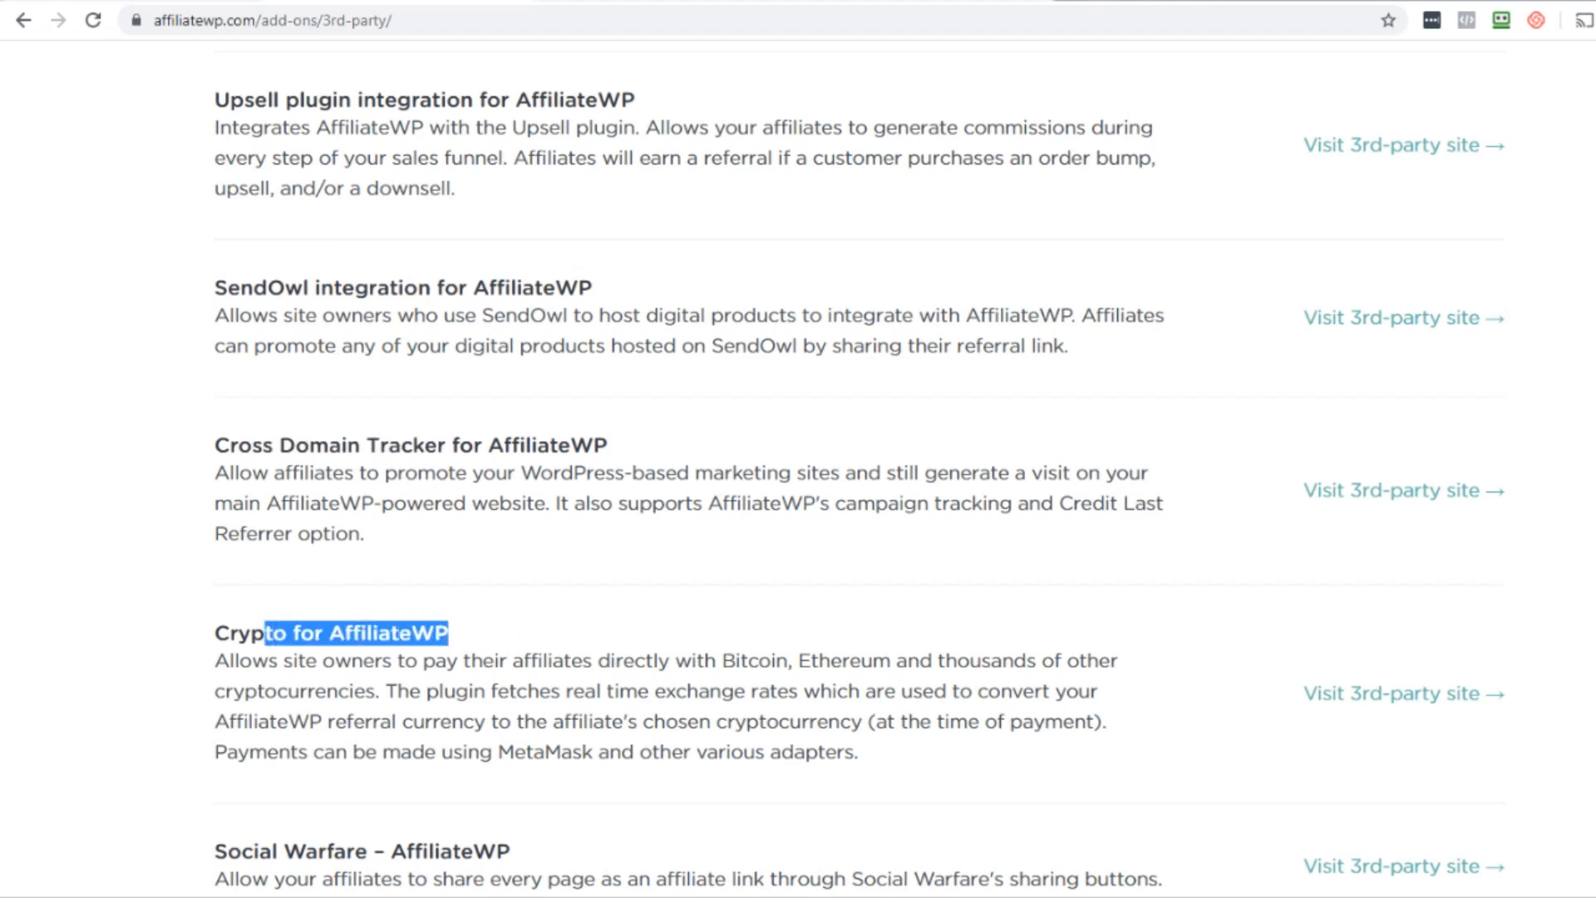
- Look through the remaining 3rd-party add-ons down to Affiliate Banners Widget, and return to the start of the page
{"action": "scroll", "coordinate": [860, 469], "scroll_direction": "down", "scroll_amount": 8}
{"action": "scroll", "coordinate": [860, 468], "scroll_direction": "down", "scroll_amount": 2}
{"action": "scroll", "coordinate": [836, 291], "scroll_direction": "down", "scroll_amount": 1}
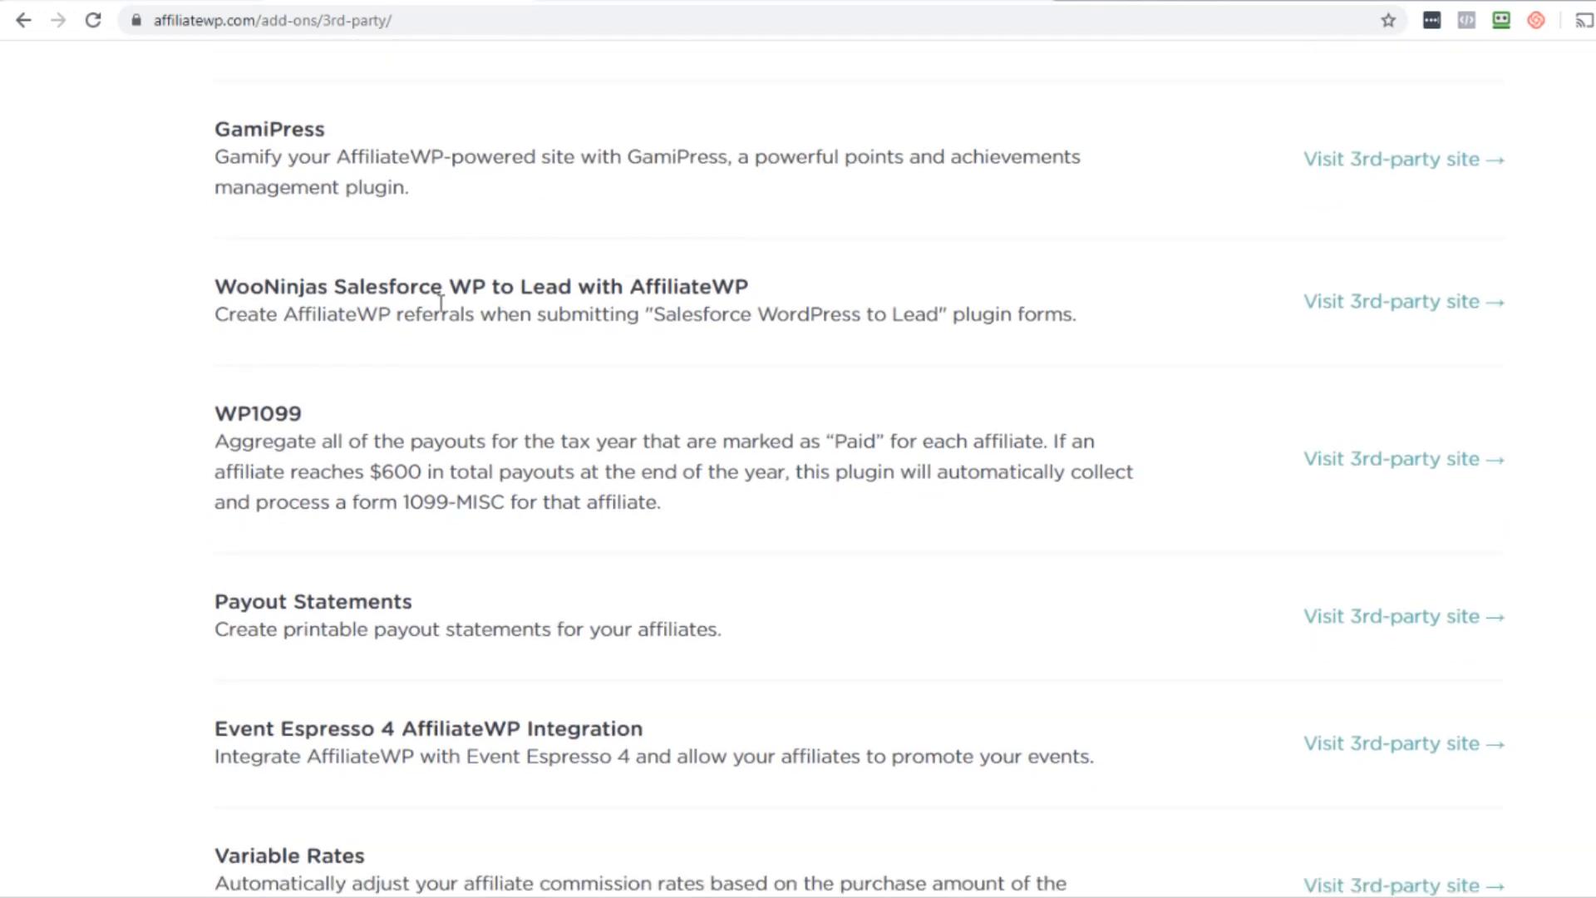
{"action": "scroll", "coordinate": [860, 469], "scroll_direction": "down", "scroll_amount": 5}
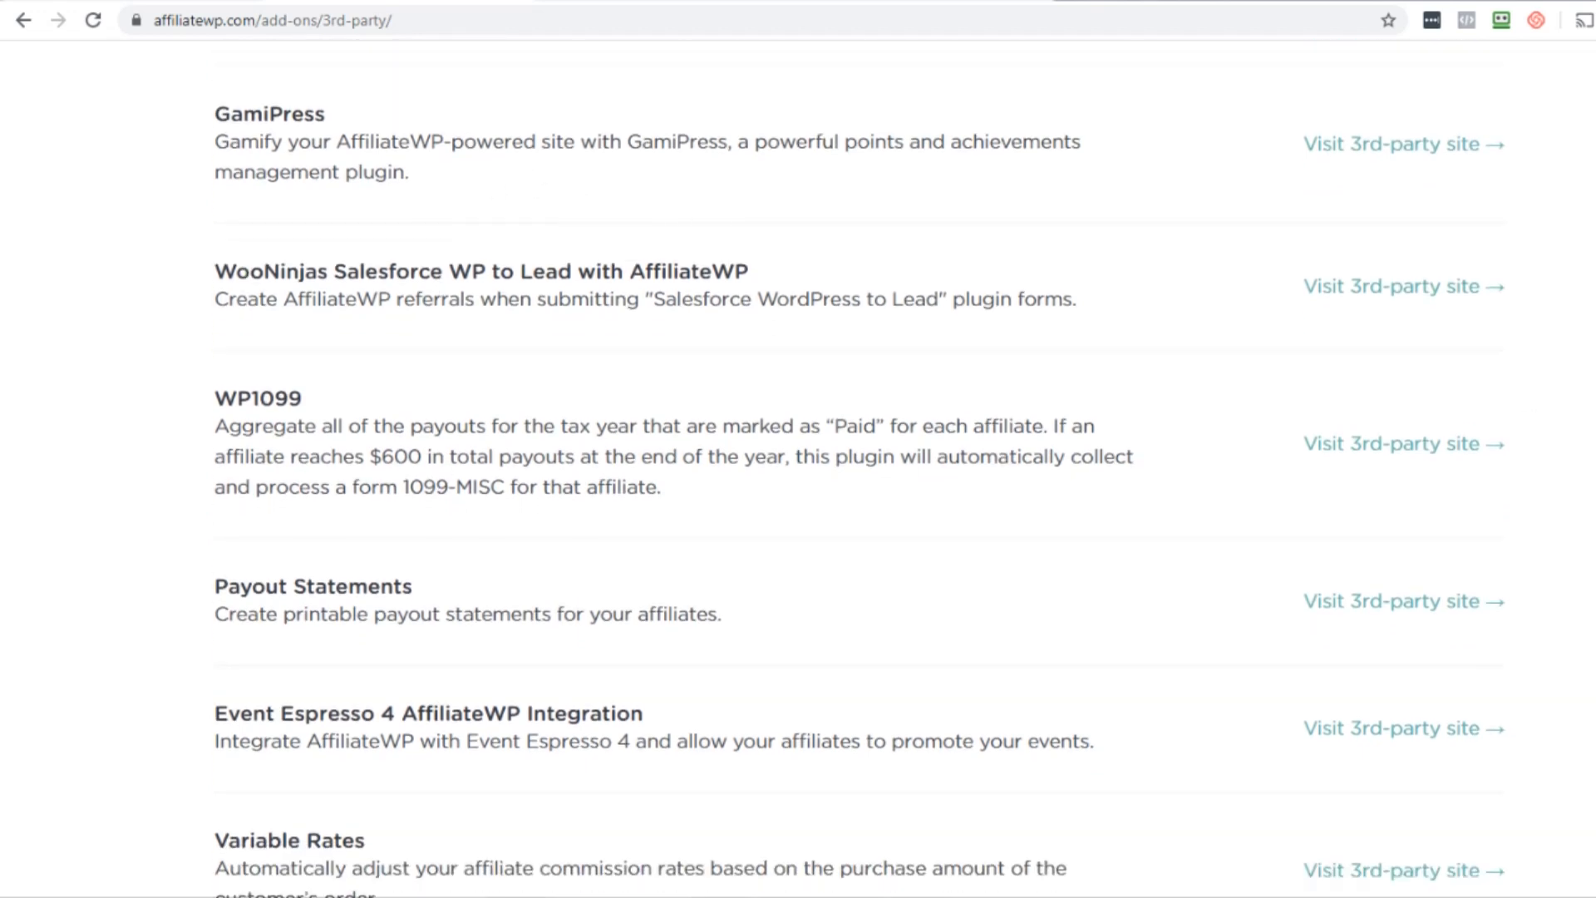
{"action": "scroll", "coordinate": [861, 469], "scroll_direction": "down", "scroll_amount": 2}
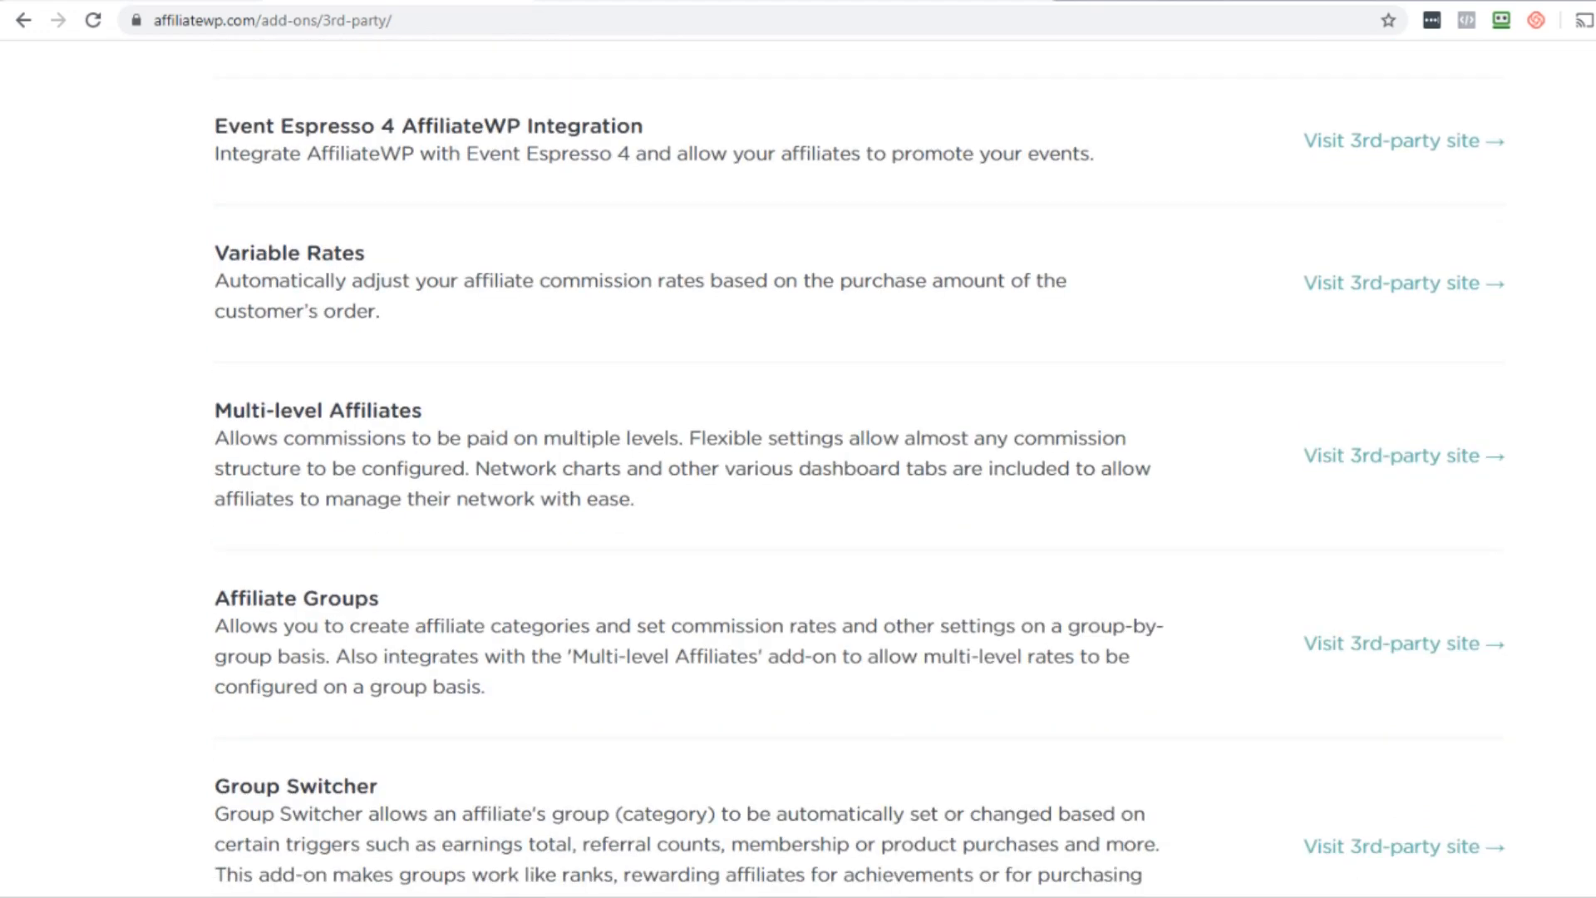
{"action": "scroll", "coordinate": [798, 469], "scroll_direction": "down", "scroll_amount": 5}
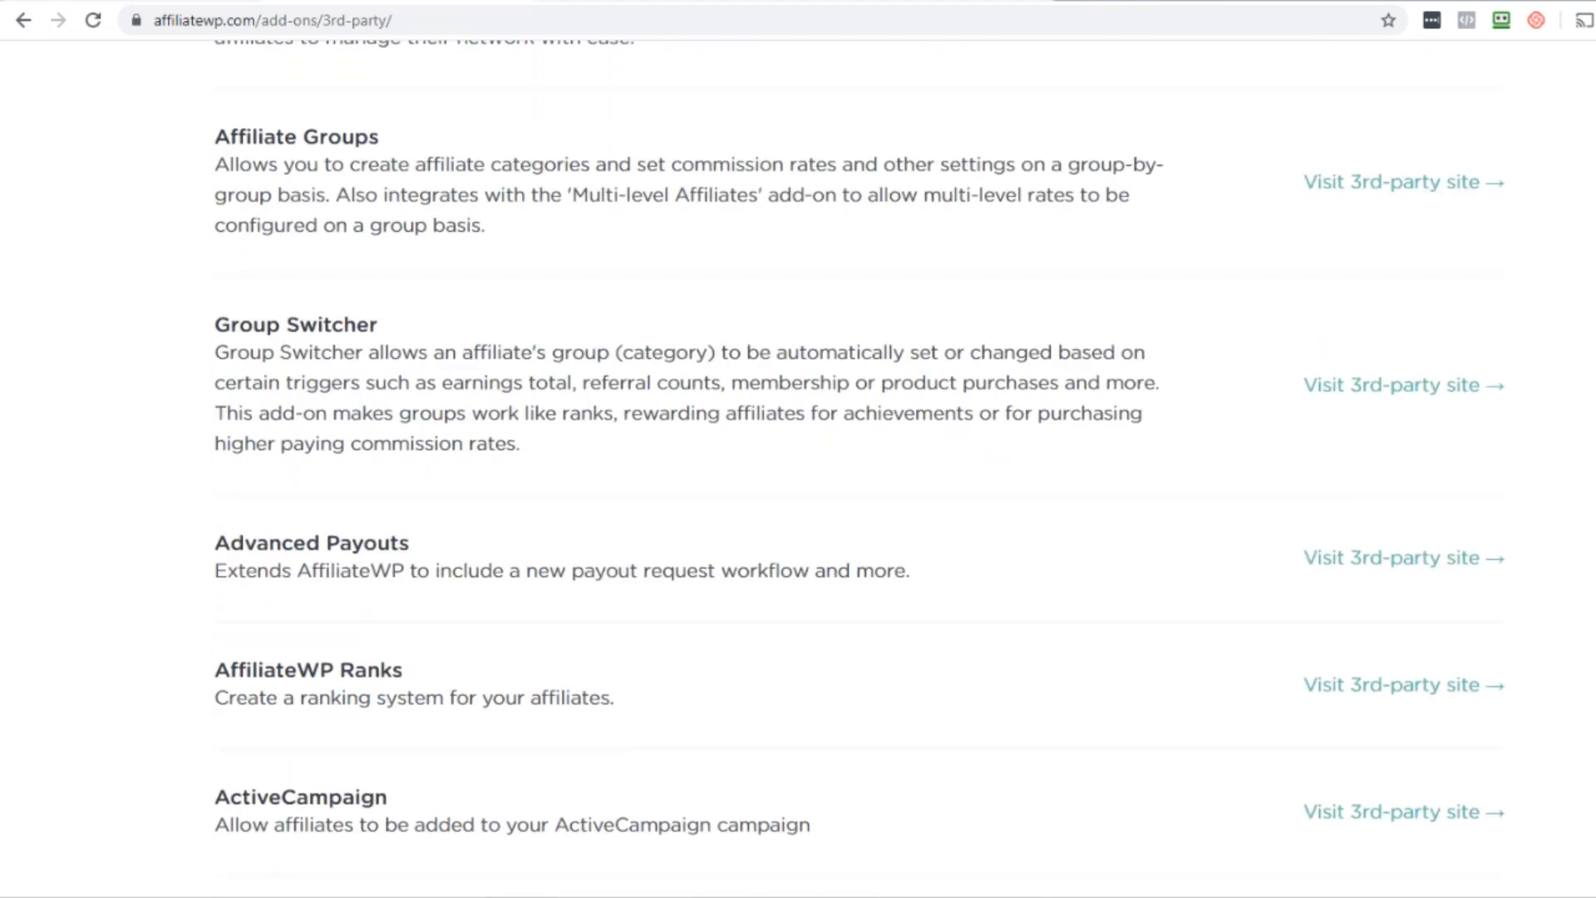
{"action": "scroll", "coordinate": [798, 469], "scroll_direction": "down", "scroll_amount": 4}
{"action": "scroll", "coordinate": [798, 468], "scroll_direction": "down", "scroll_amount": 6}
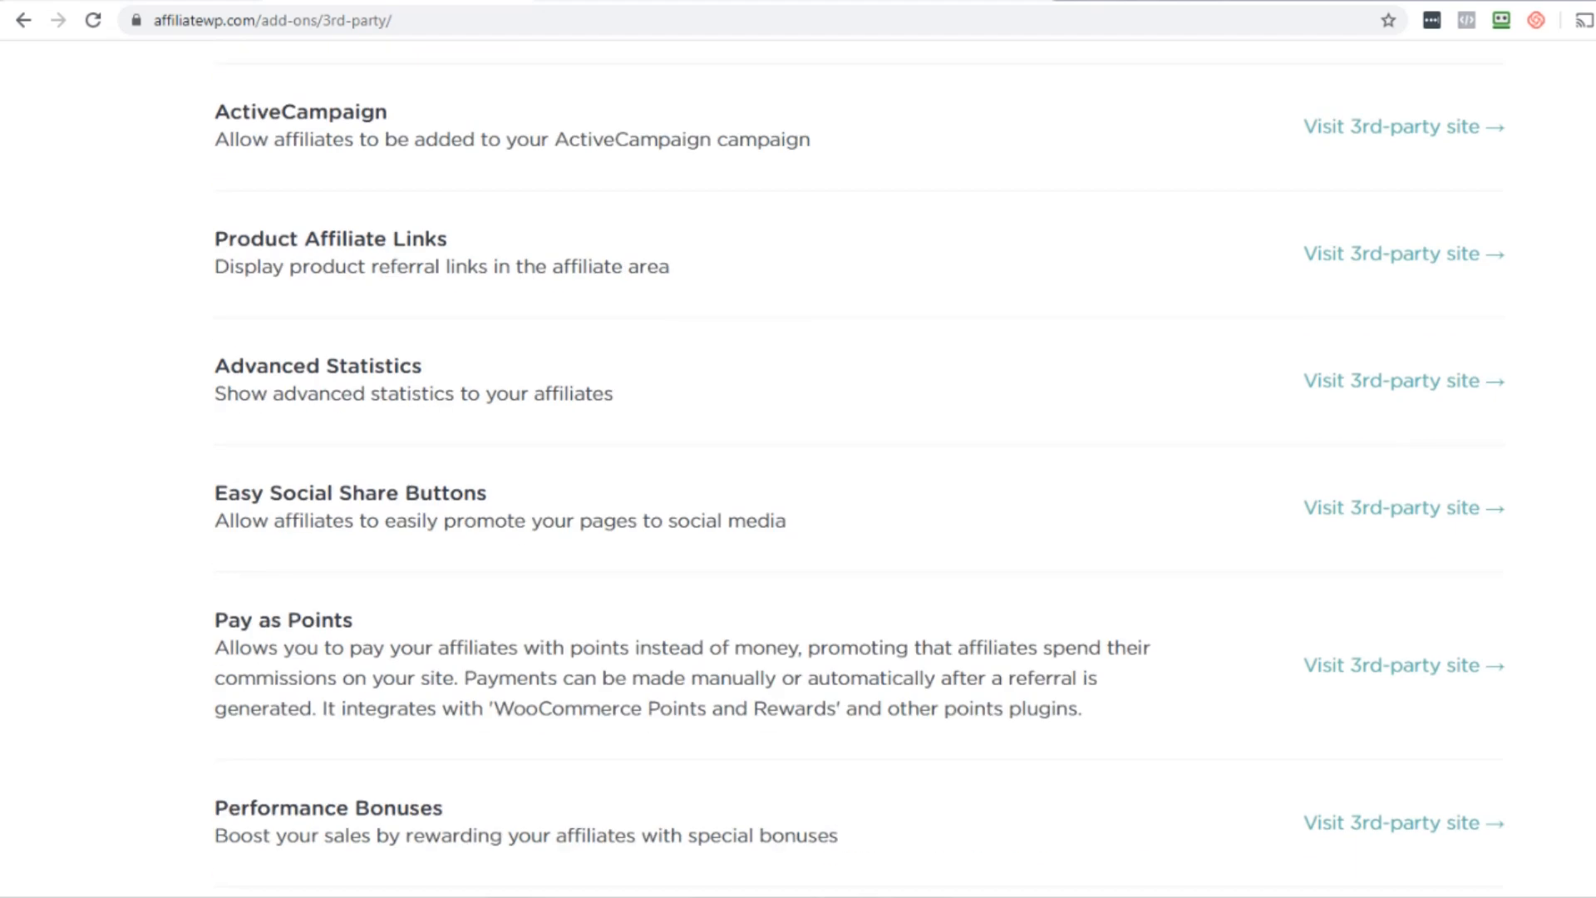
{"action": "scroll", "coordinate": [798, 469], "scroll_direction": "down", "scroll_amount": 8}
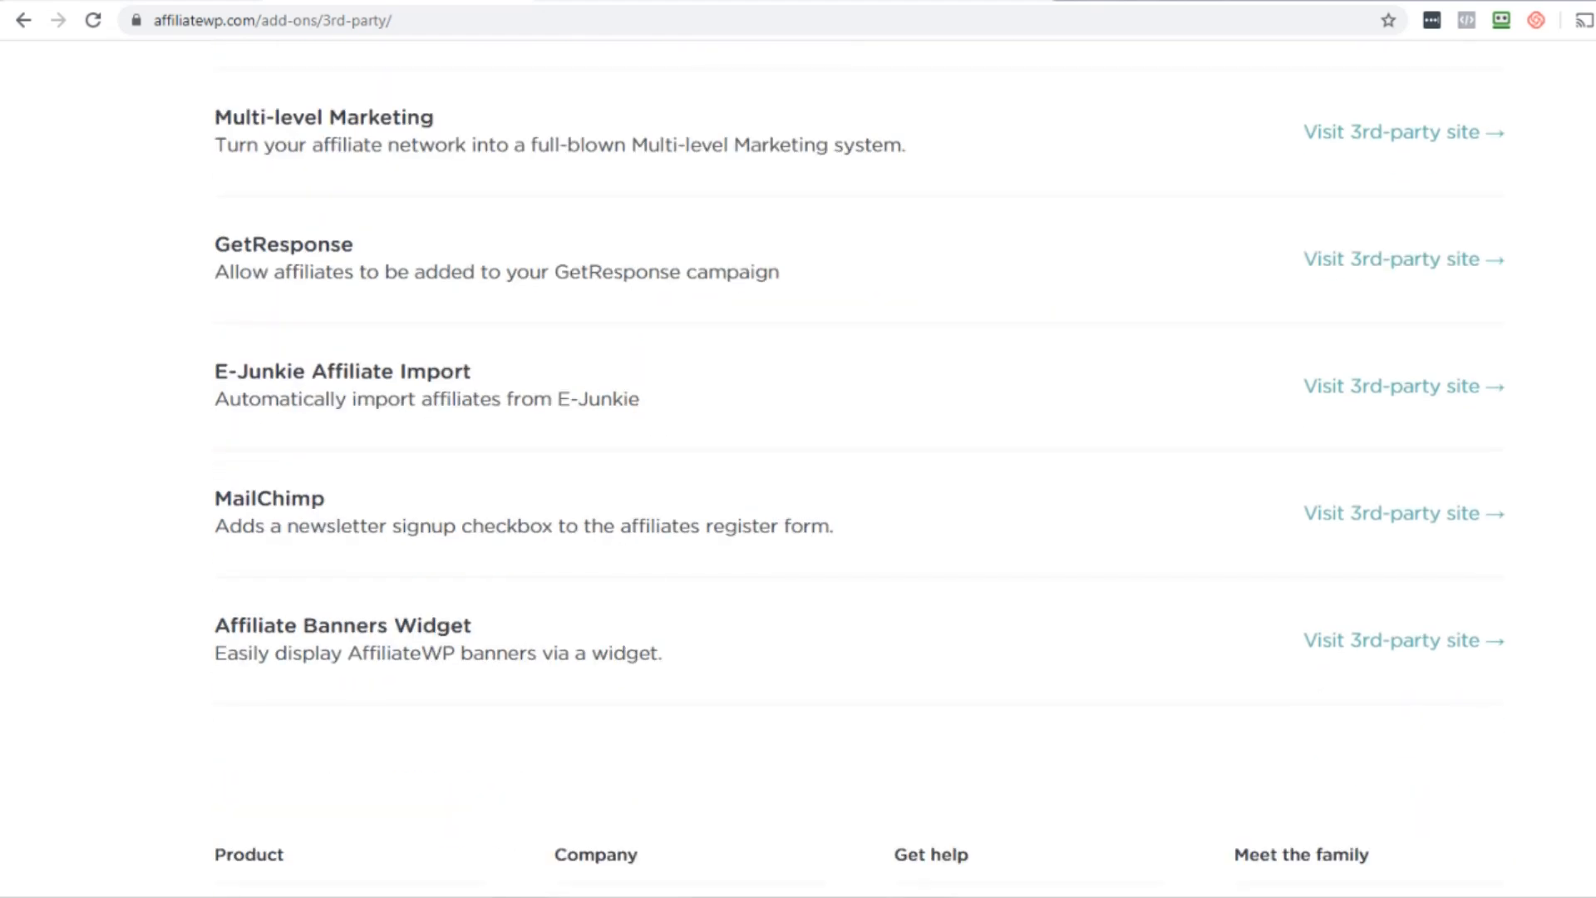
{"action": "key", "text": "Home"}
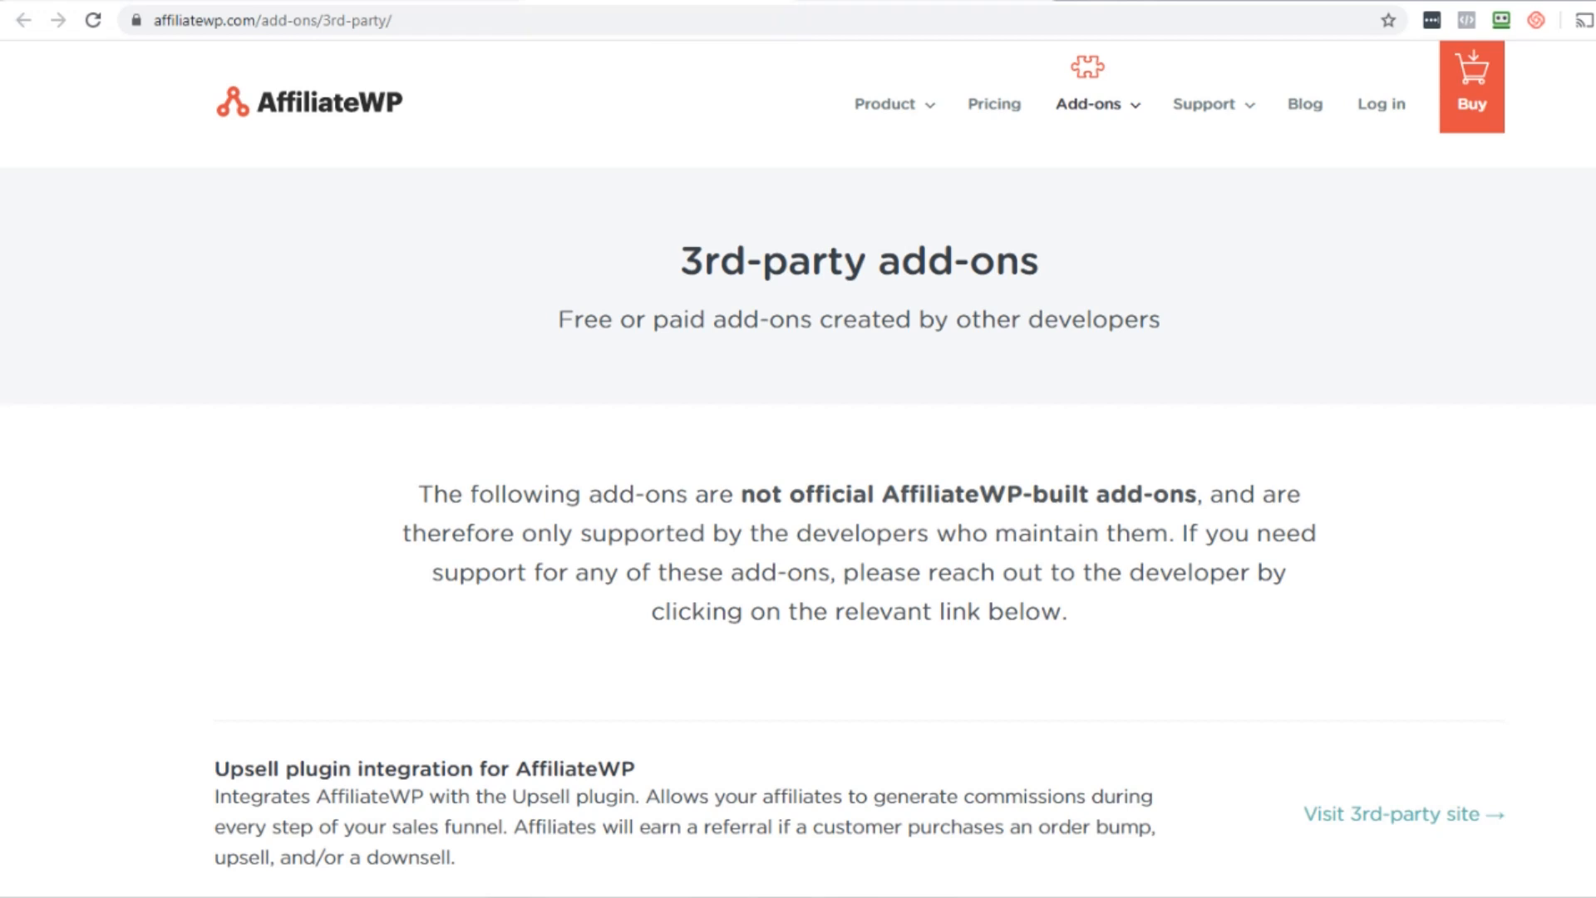
- Switch to the YITH WooCommerce Affiliates page and examine its overview of manual order affiliates, affiliation removal and WPML compatibility
{"action": "left_click", "coordinate": [1024, 1]}
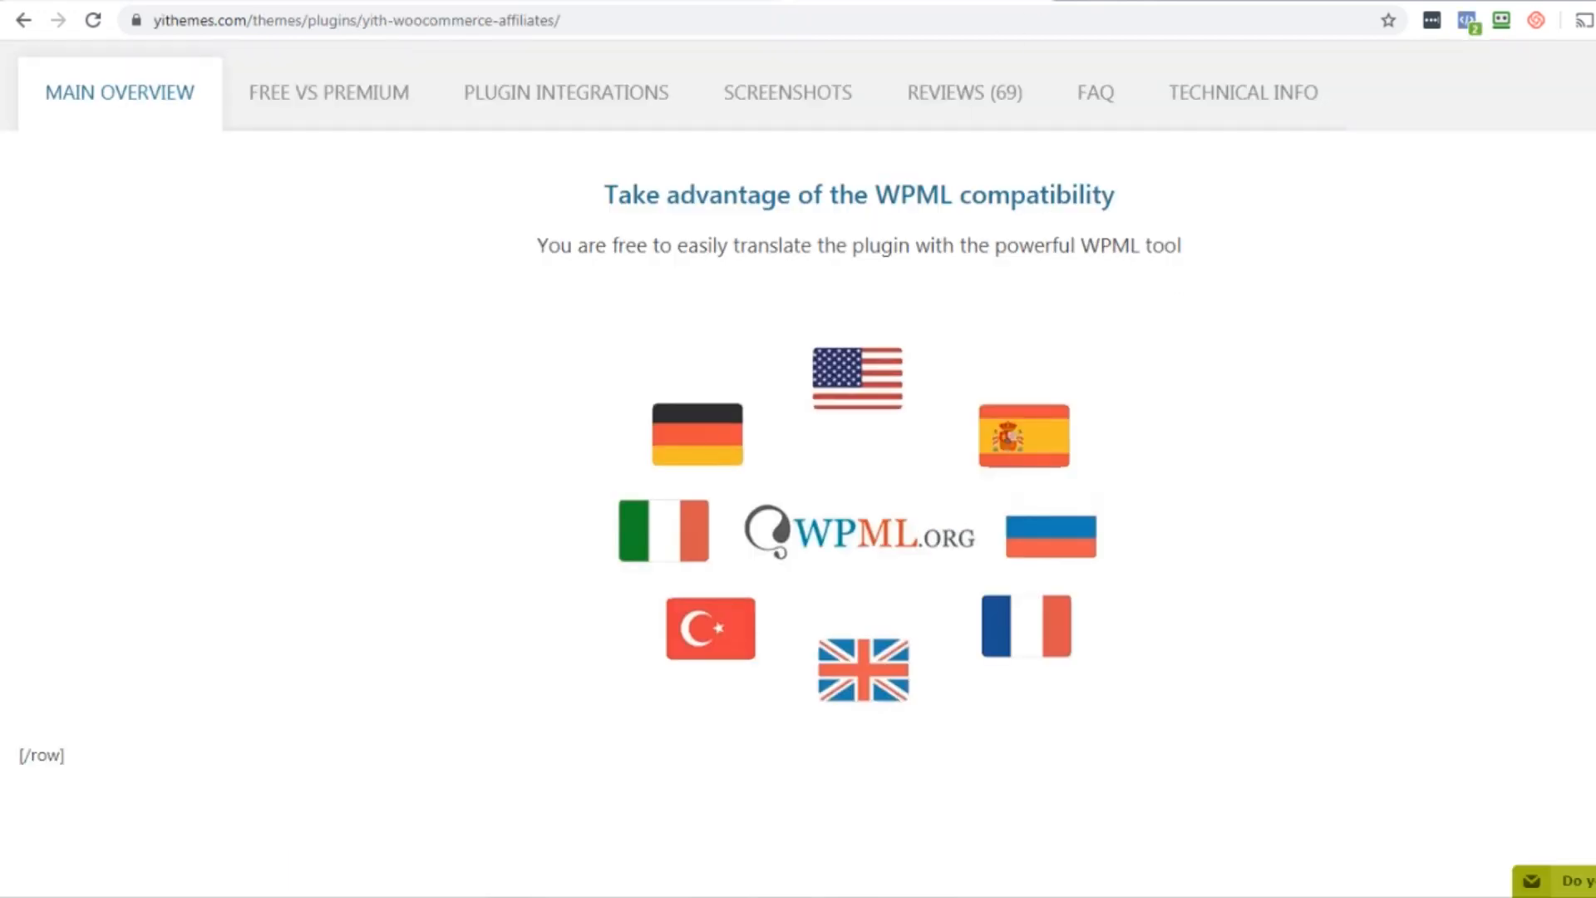
{"action": "scroll", "coordinate": [798, 498], "scroll_direction": "up", "scroll_amount": 10}
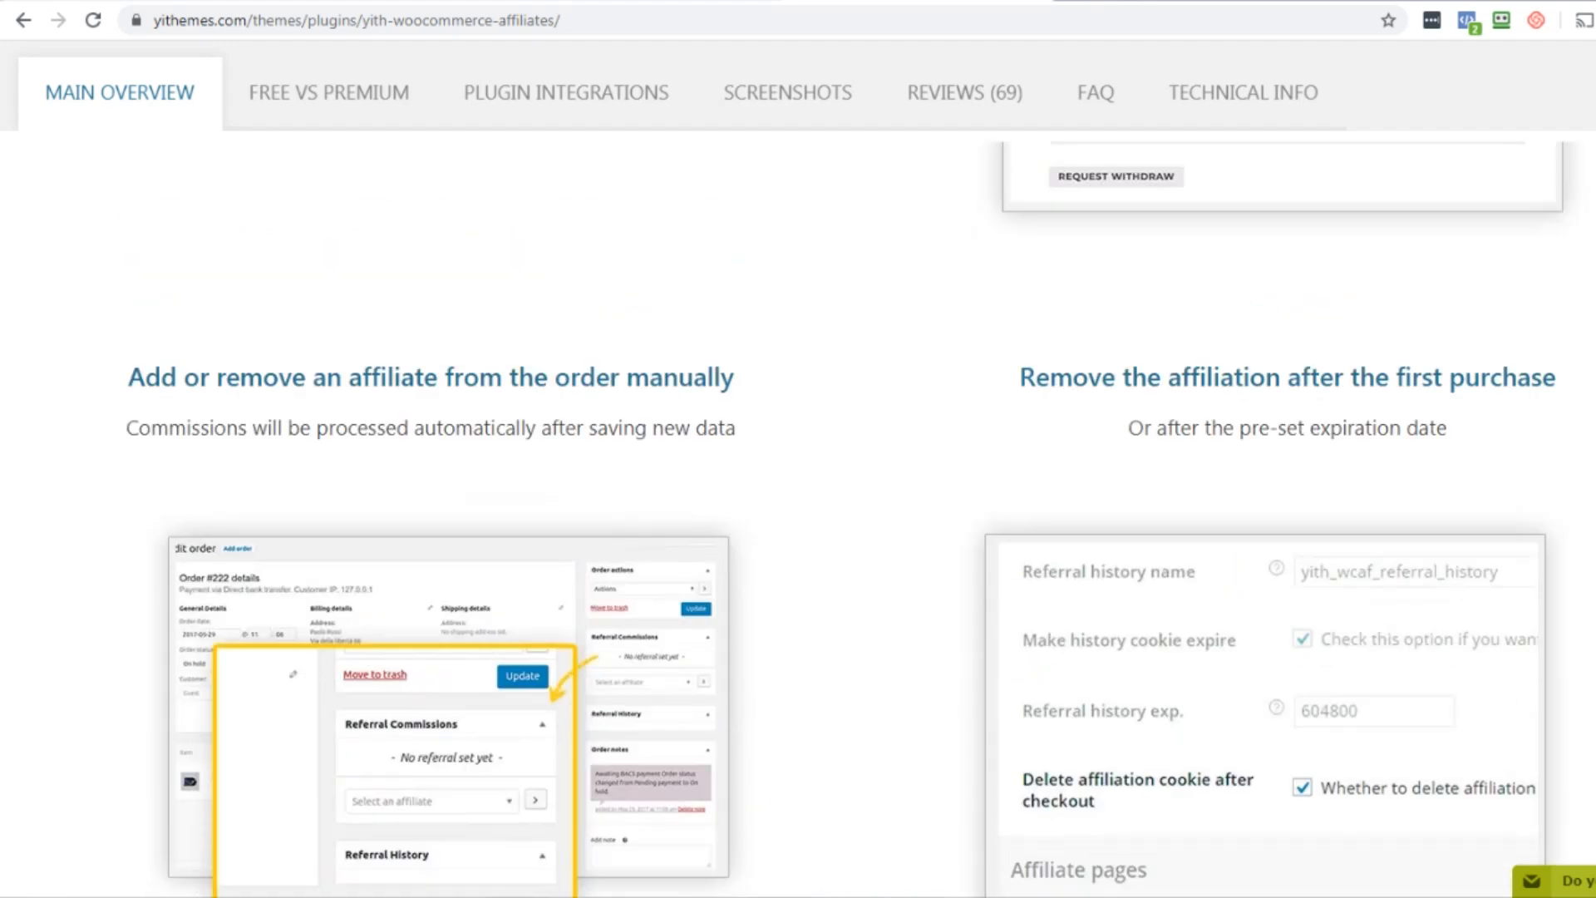
{"action": "scroll", "coordinate": [798, 499], "scroll_direction": "down", "scroll_amount": 3}
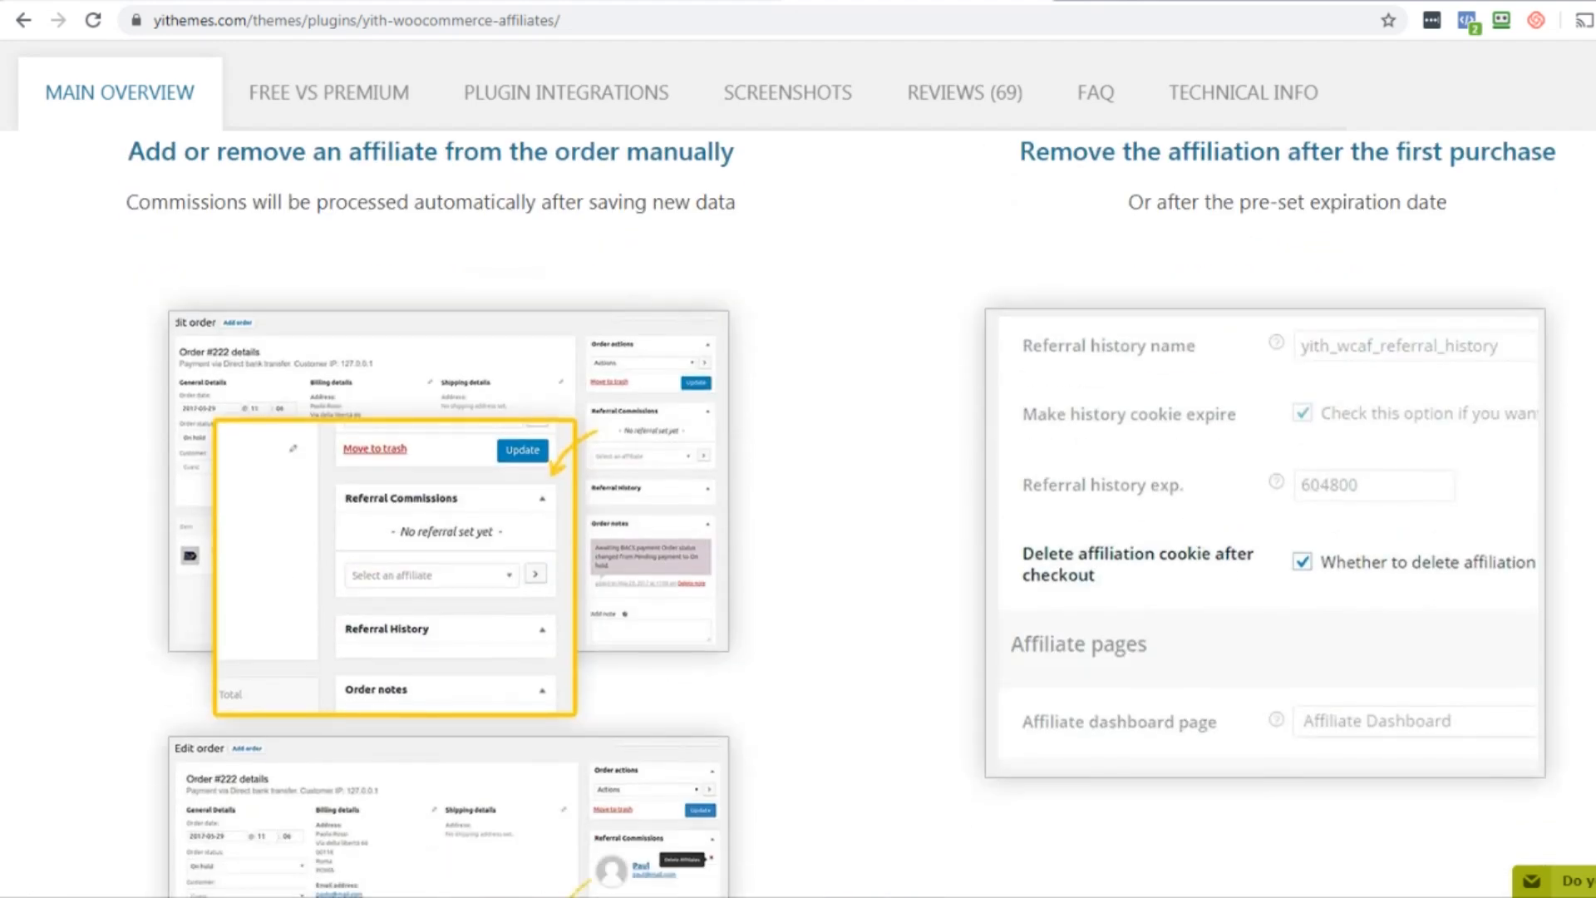
{"action": "scroll", "coordinate": [797, 499], "scroll_direction": "up", "scroll_amount": 1}
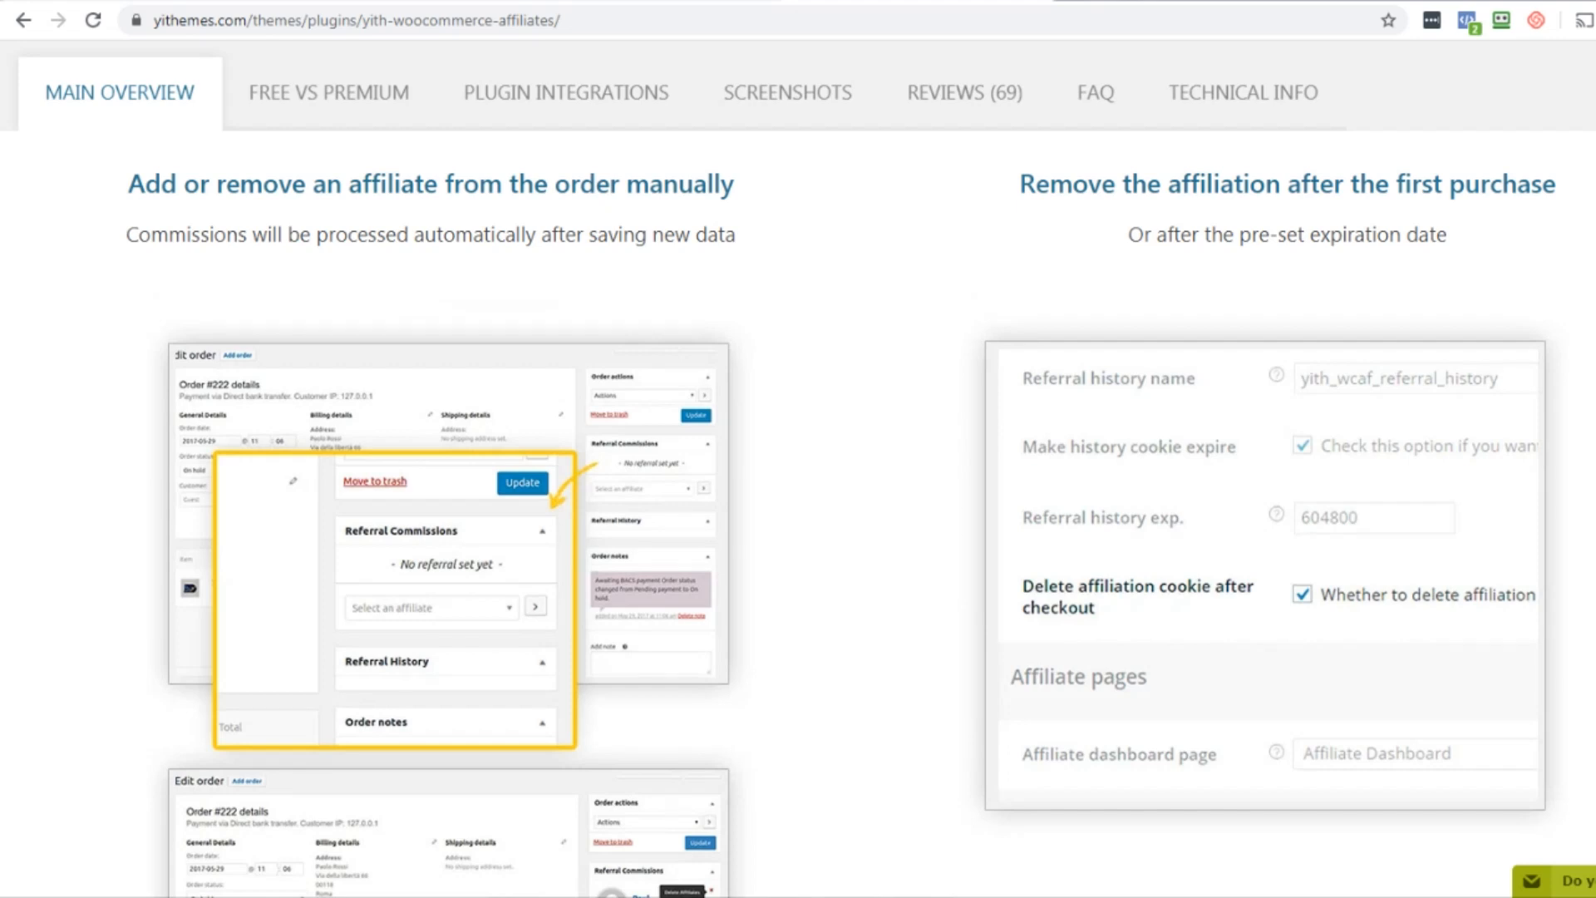
{"action": "scroll", "coordinate": [798, 498], "scroll_direction": "down", "scroll_amount": 15}
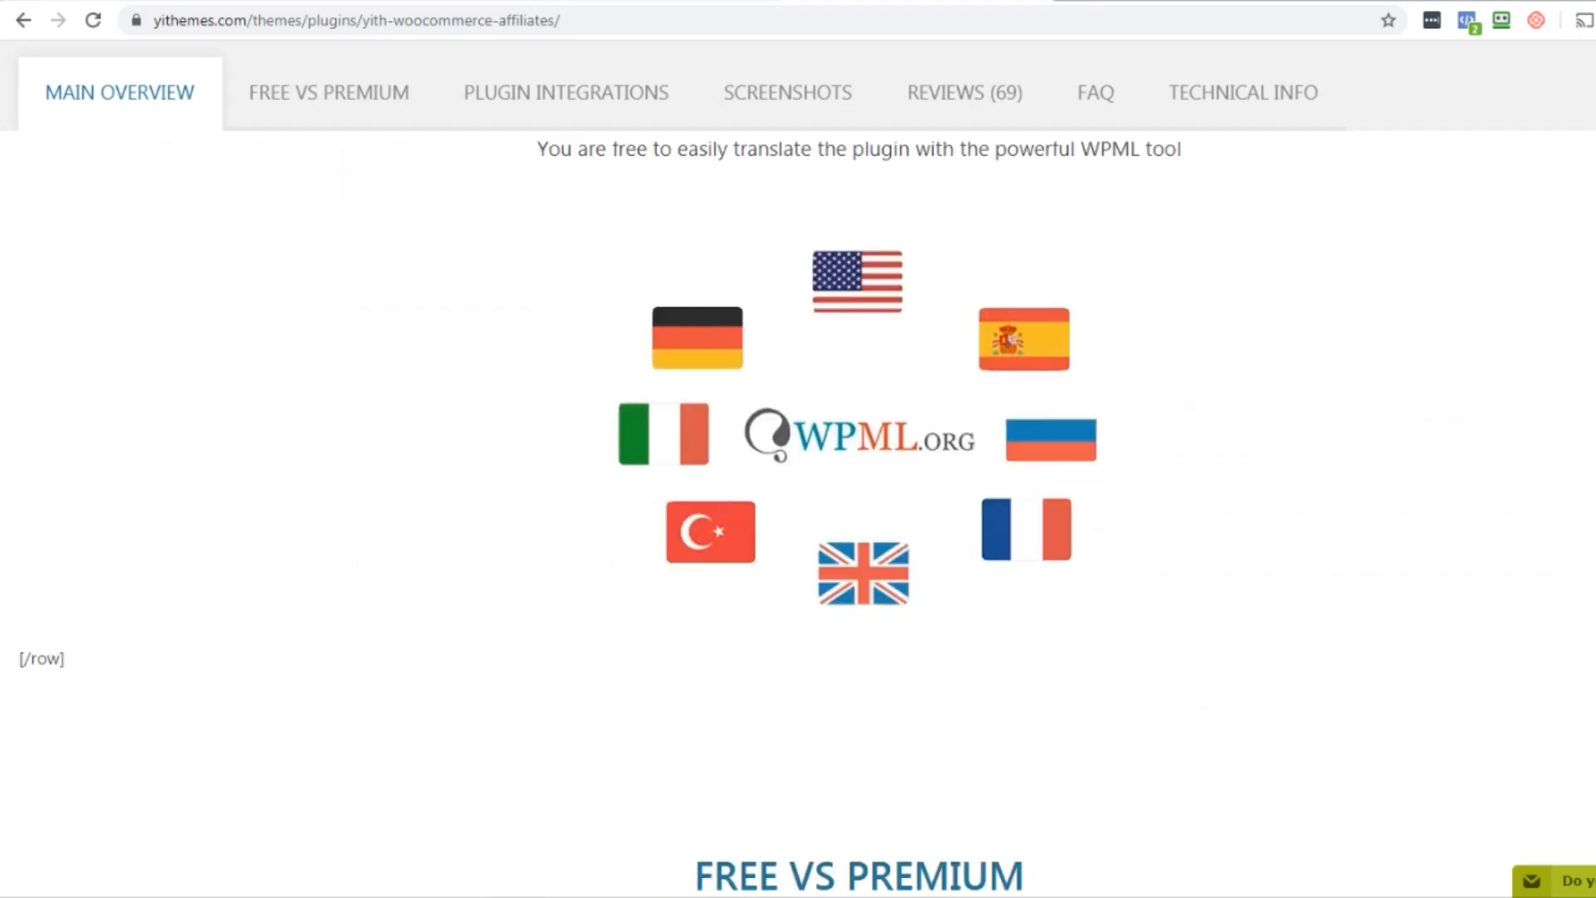
- Find the Free vs Premium section and compare the features of the plugin's two versions
{"action": "scroll", "coordinate": [798, 499], "scroll_direction": "up", "scroll_amount": 2}
{"action": "scroll", "coordinate": [798, 499], "scroll_direction": "down", "scroll_amount": 9}
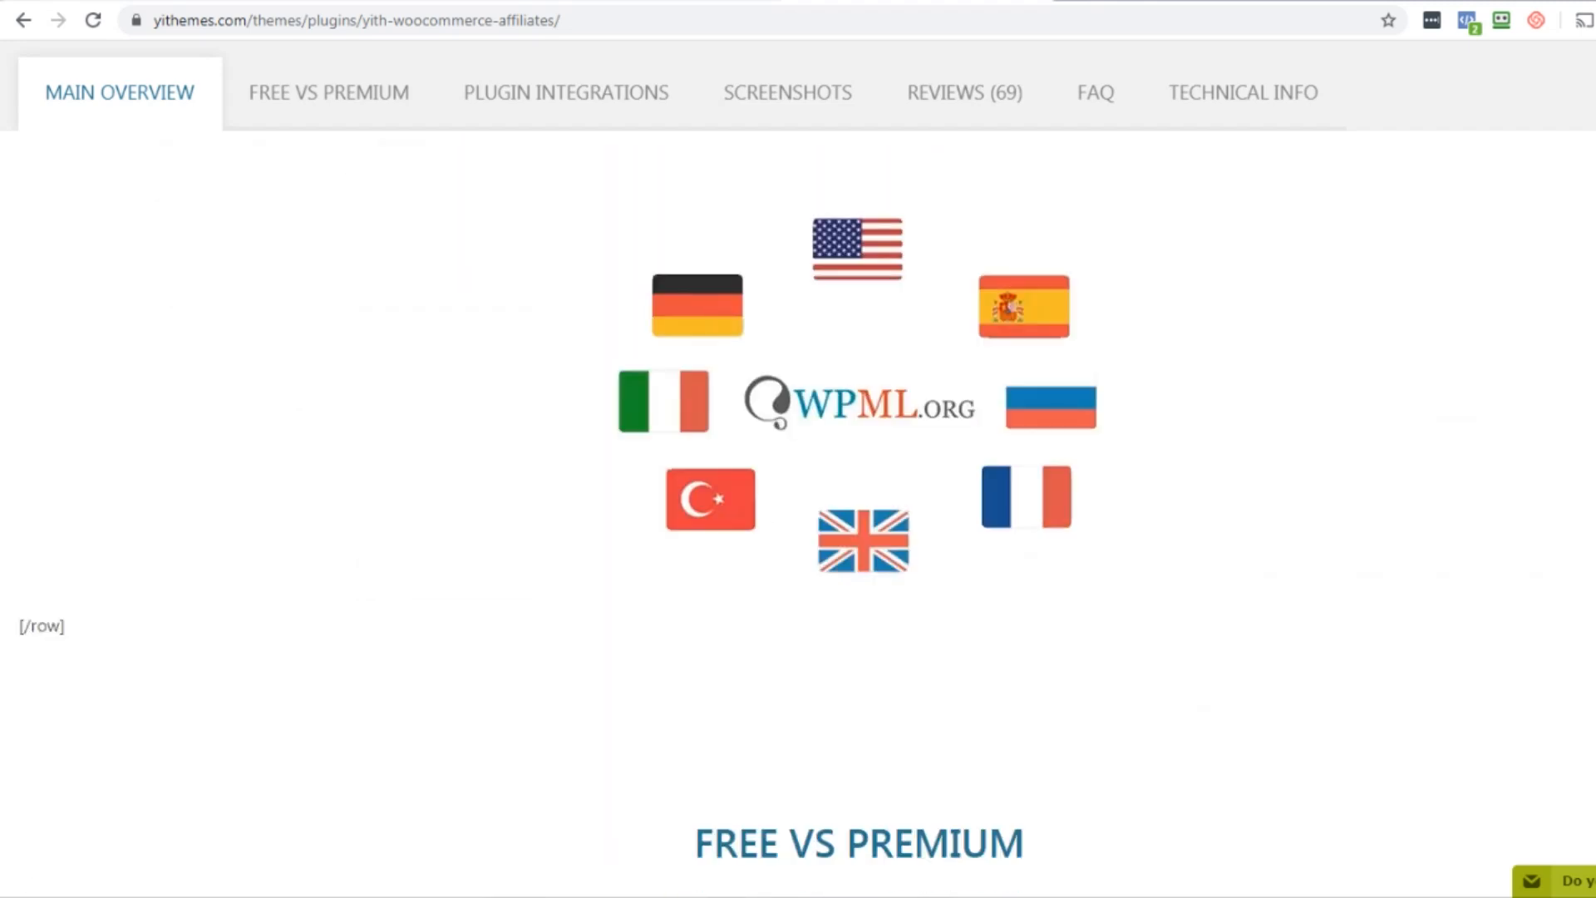
{"action": "scroll", "coordinate": [798, 499], "scroll_direction": "down", "scroll_amount": 1}
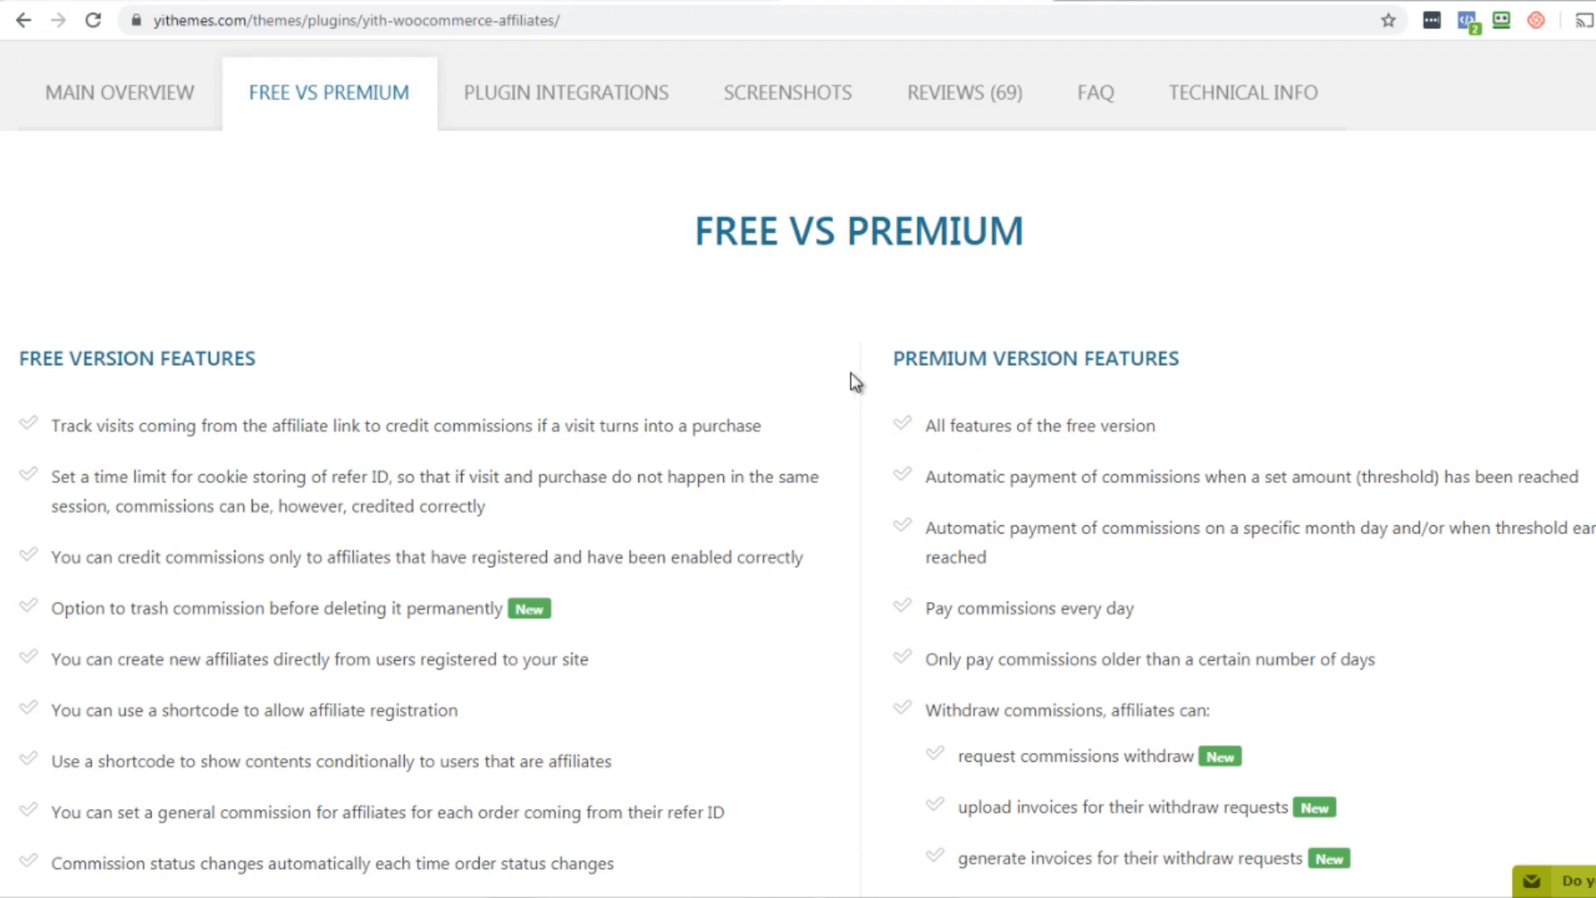
{"action": "scroll", "coordinate": [850, 373], "scroll_direction": "down", "scroll_amount": 3}
{"action": "scroll", "coordinate": [850, 374], "scroll_direction": "up", "scroll_amount": 1}
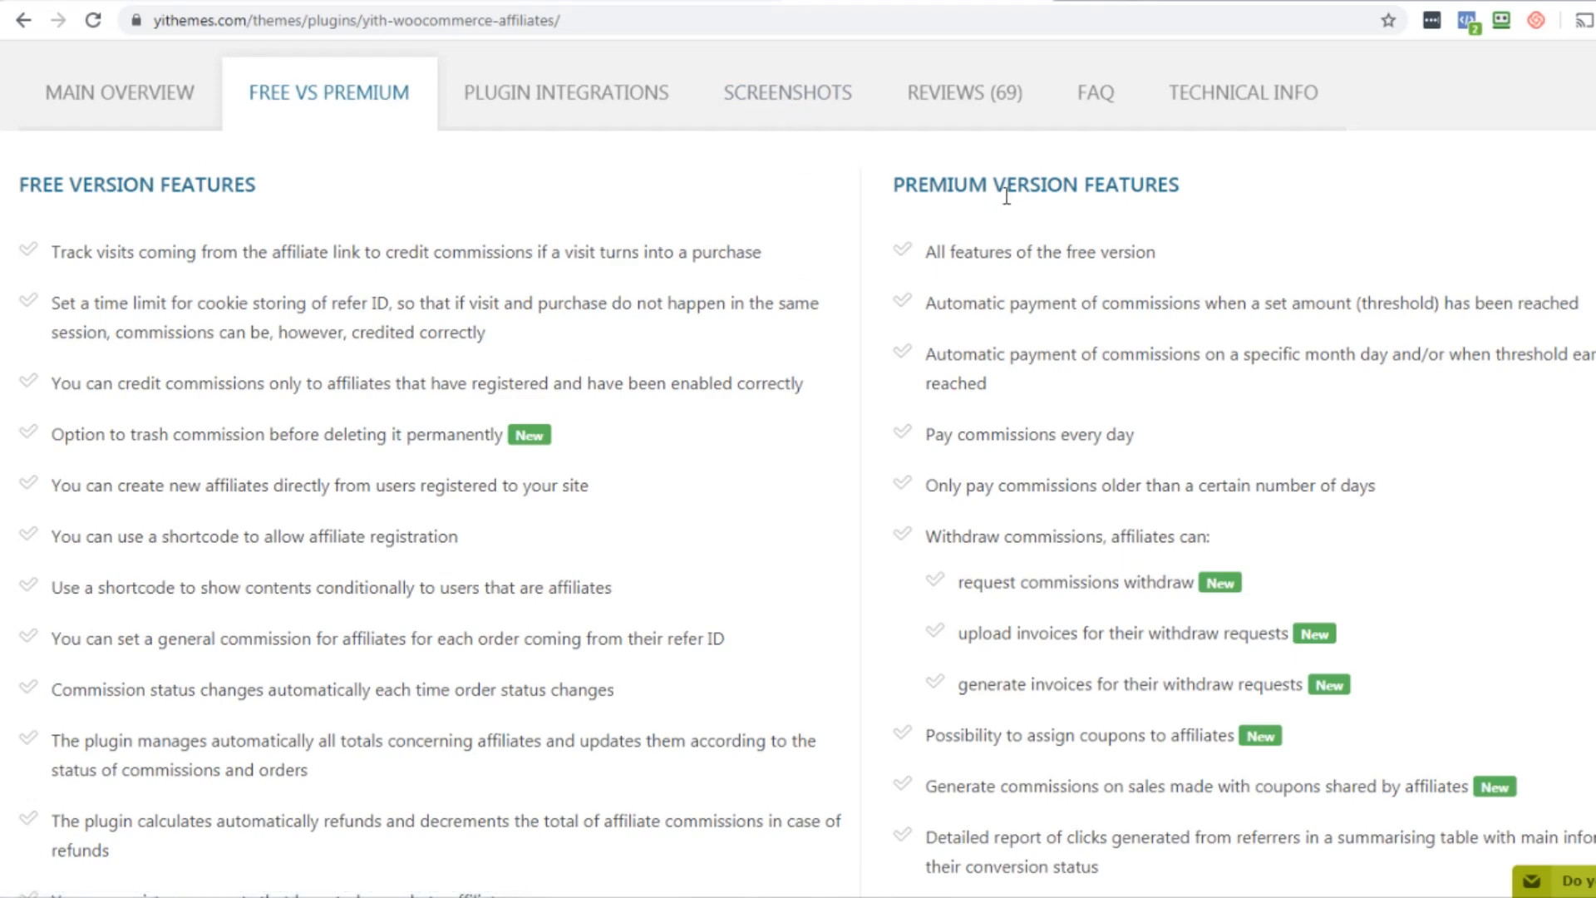
- Open the Plugin Integrations section and highlight the PayPal Payouts, Stripe Connect, Points and Rewards and subscription plugin names in turn
{"action": "left_click", "coordinate": [611, 110]}
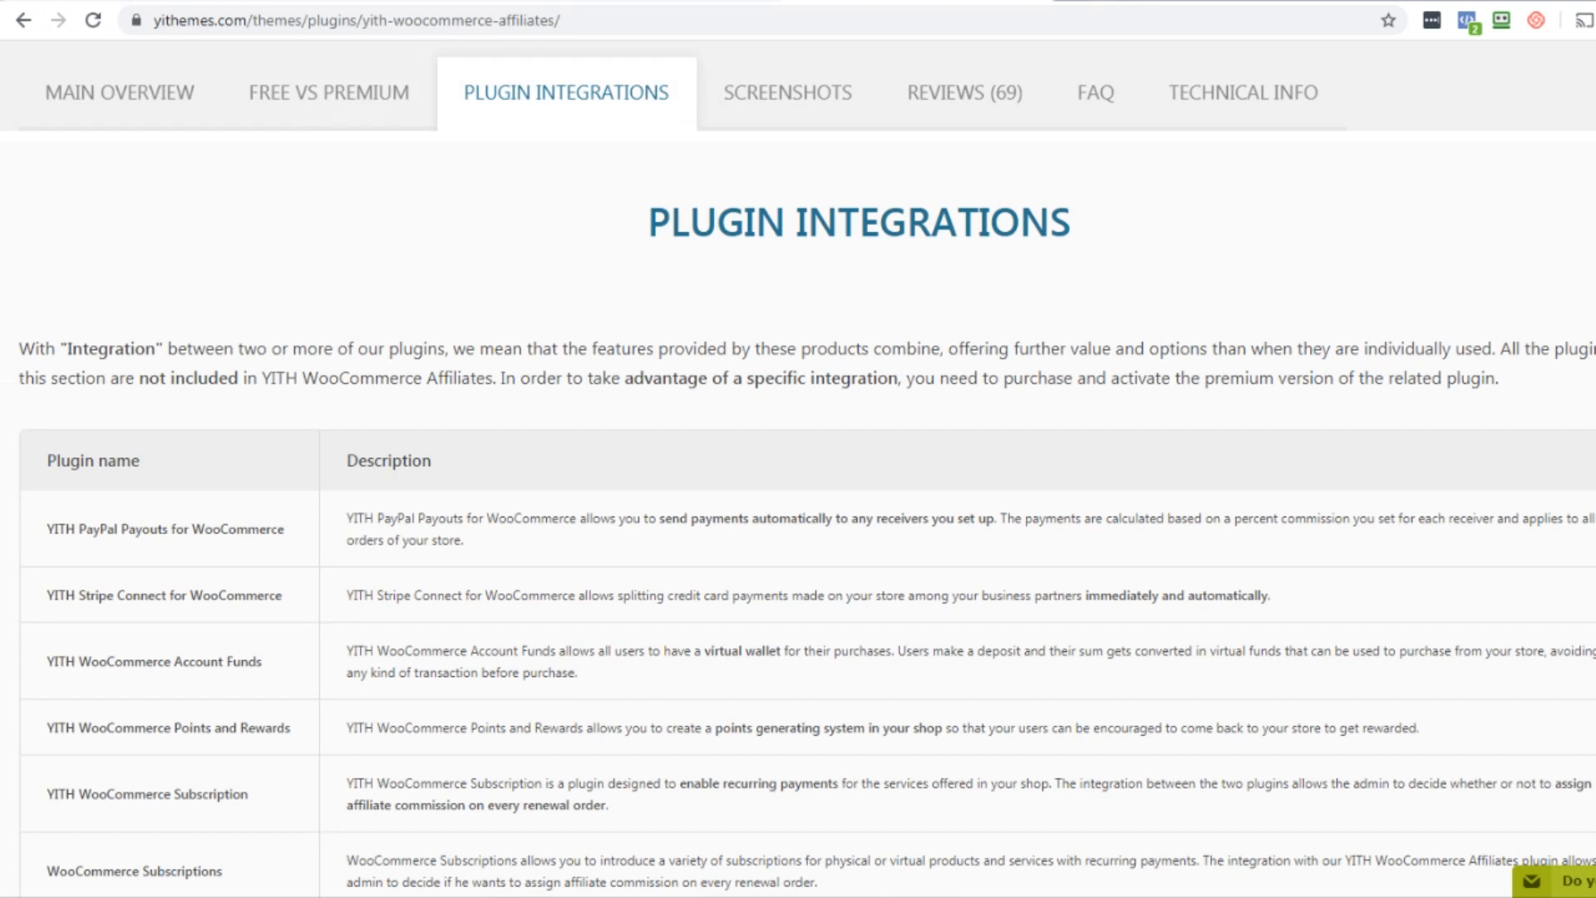
{"action": "scroll", "coordinate": [798, 524], "scroll_direction": "down", "scroll_amount": 3}
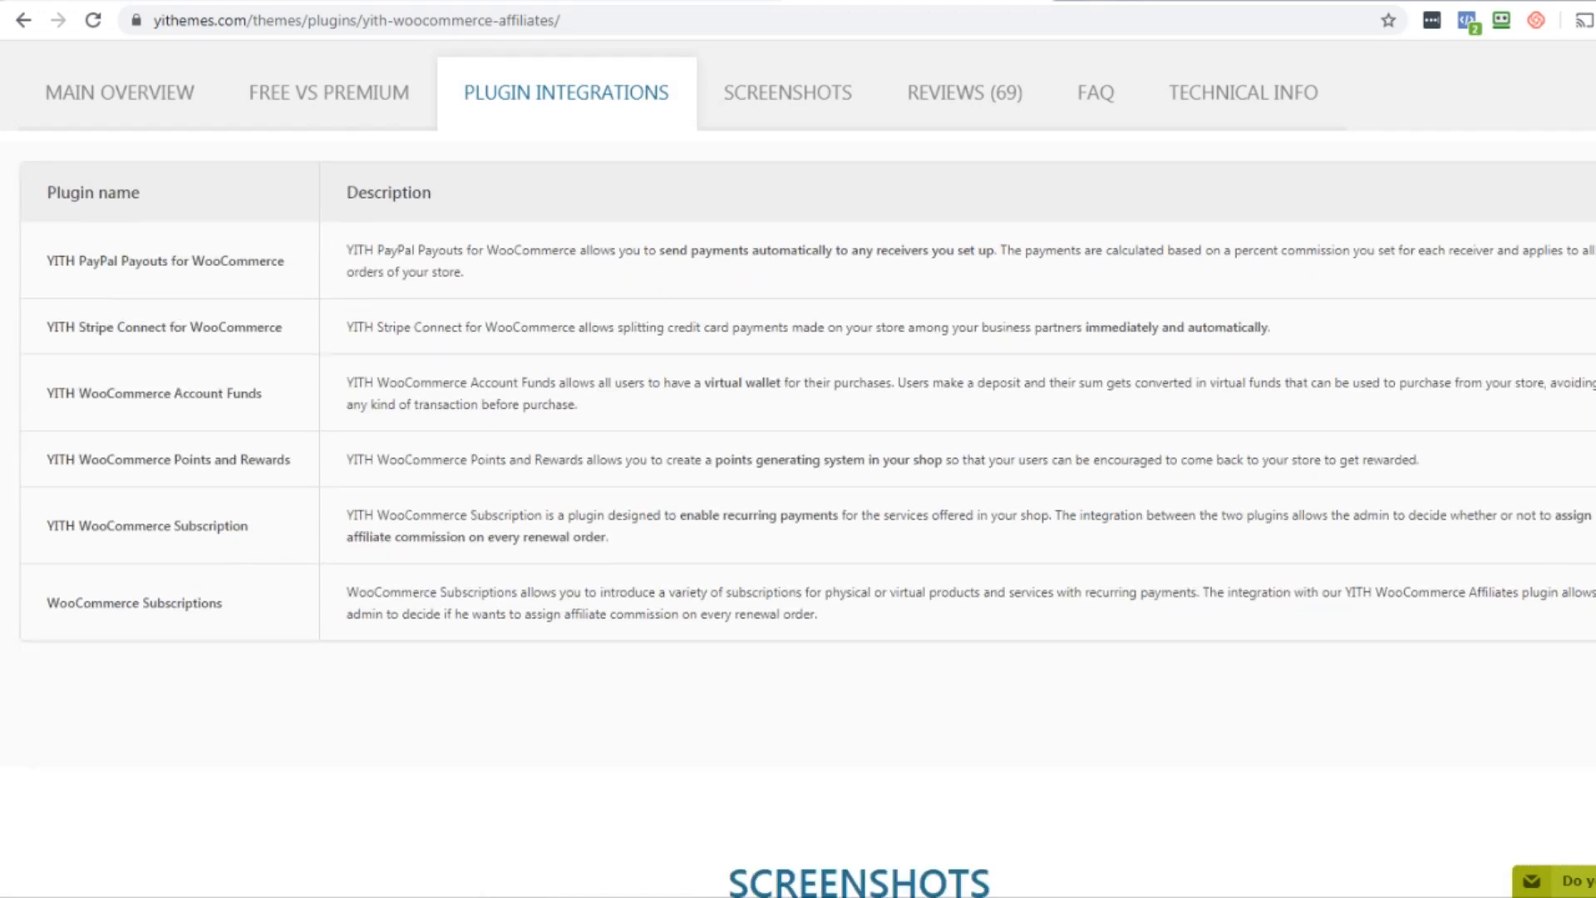
{"action": "scroll", "coordinate": [798, 515], "scroll_direction": "up", "scroll_amount": 2}
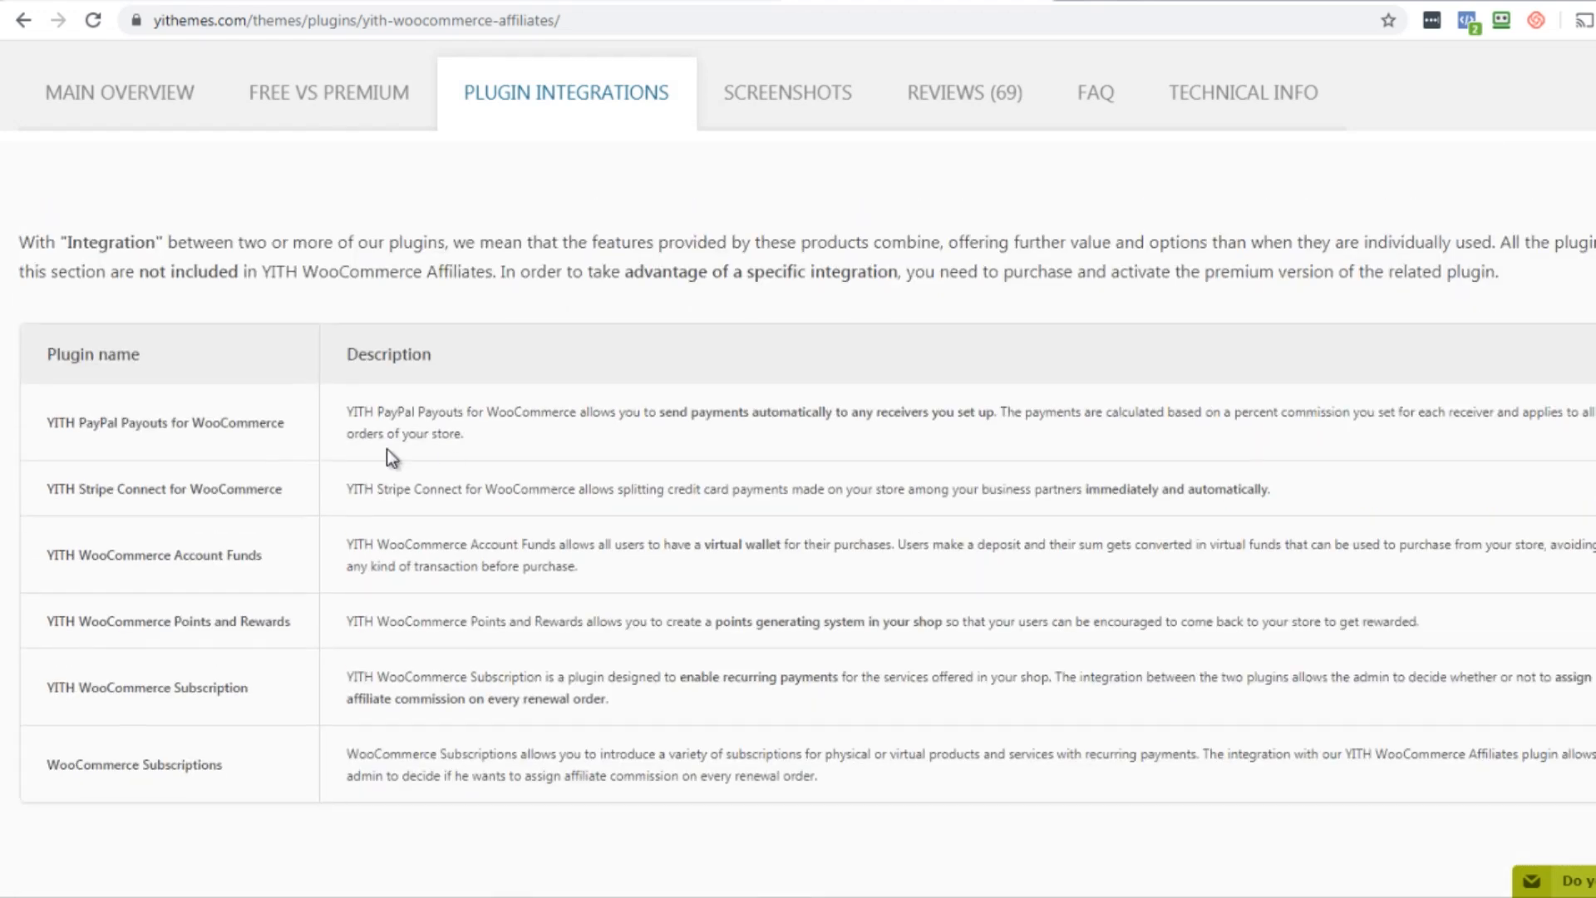
{"action": "double_click", "coordinate": [98, 423]}
{"action": "left_click_drag", "start_coordinate": [86, 489], "coordinate": [155, 489]}
{"action": "left_click_drag", "start_coordinate": [123, 621], "coordinate": [353, 619]}
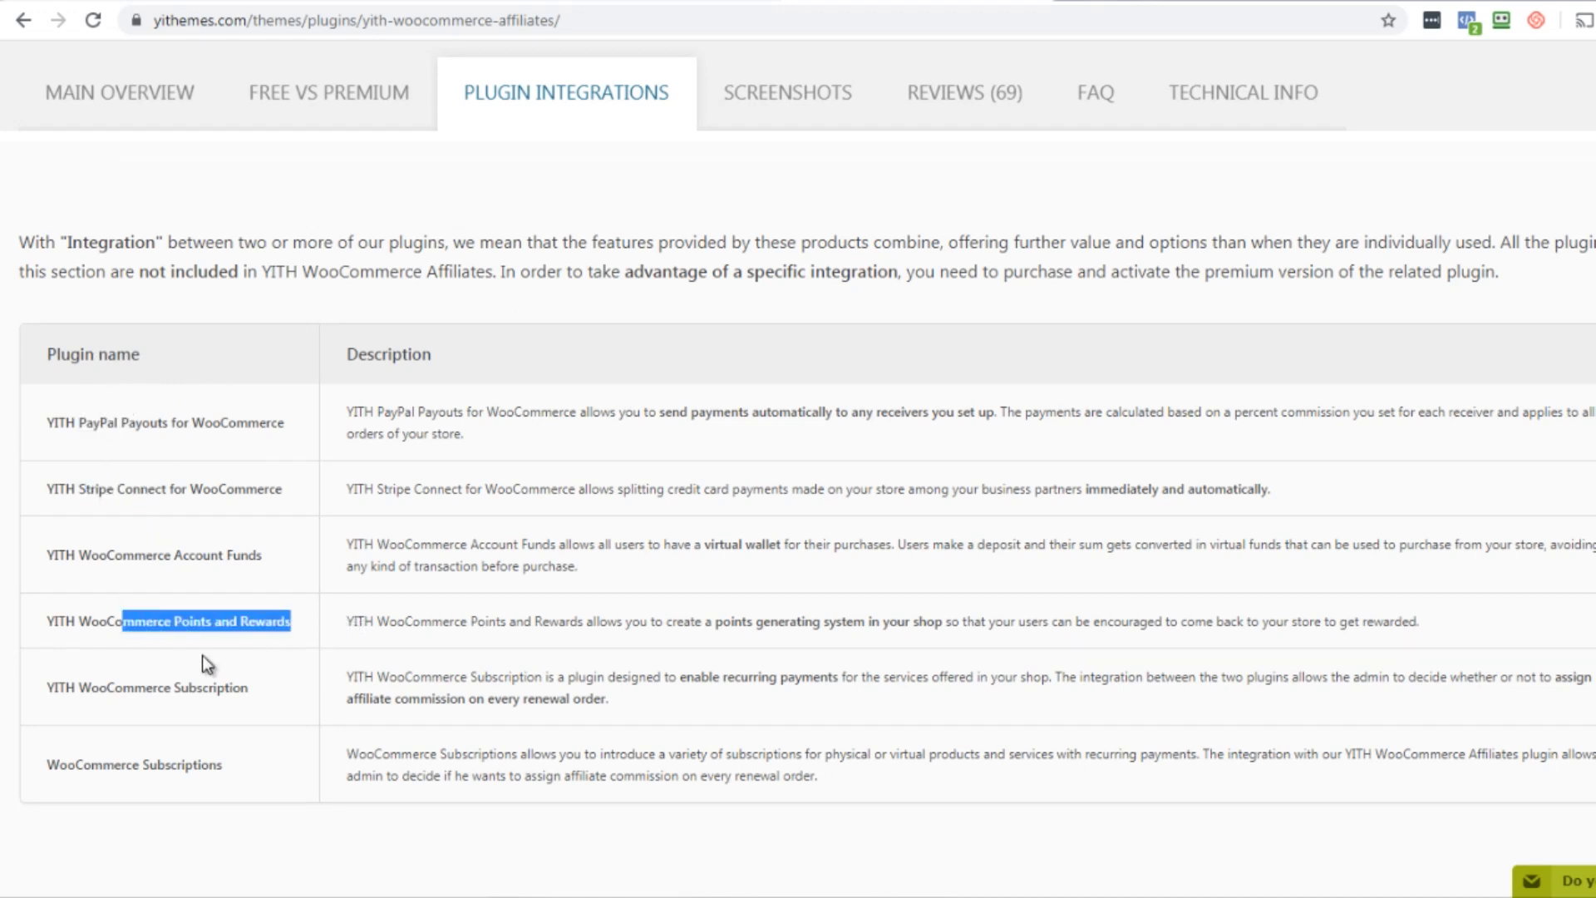
{"action": "left_click_drag", "start_coordinate": [144, 687], "coordinate": [243, 687]}
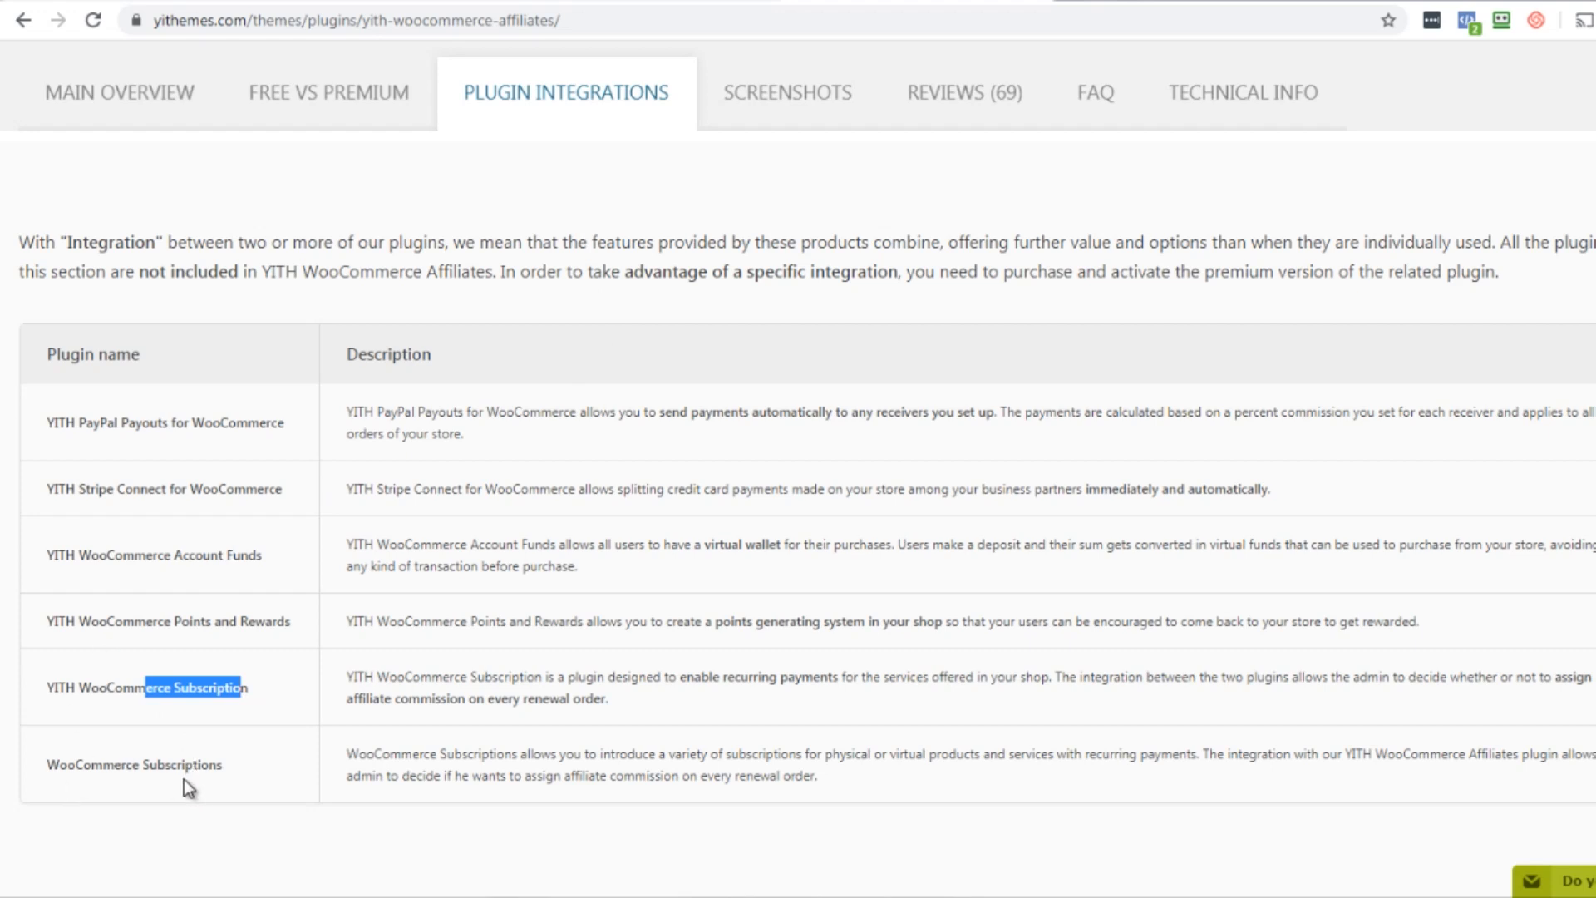
{"action": "left_click_drag", "start_coordinate": [180, 765], "coordinate": [114, 765]}
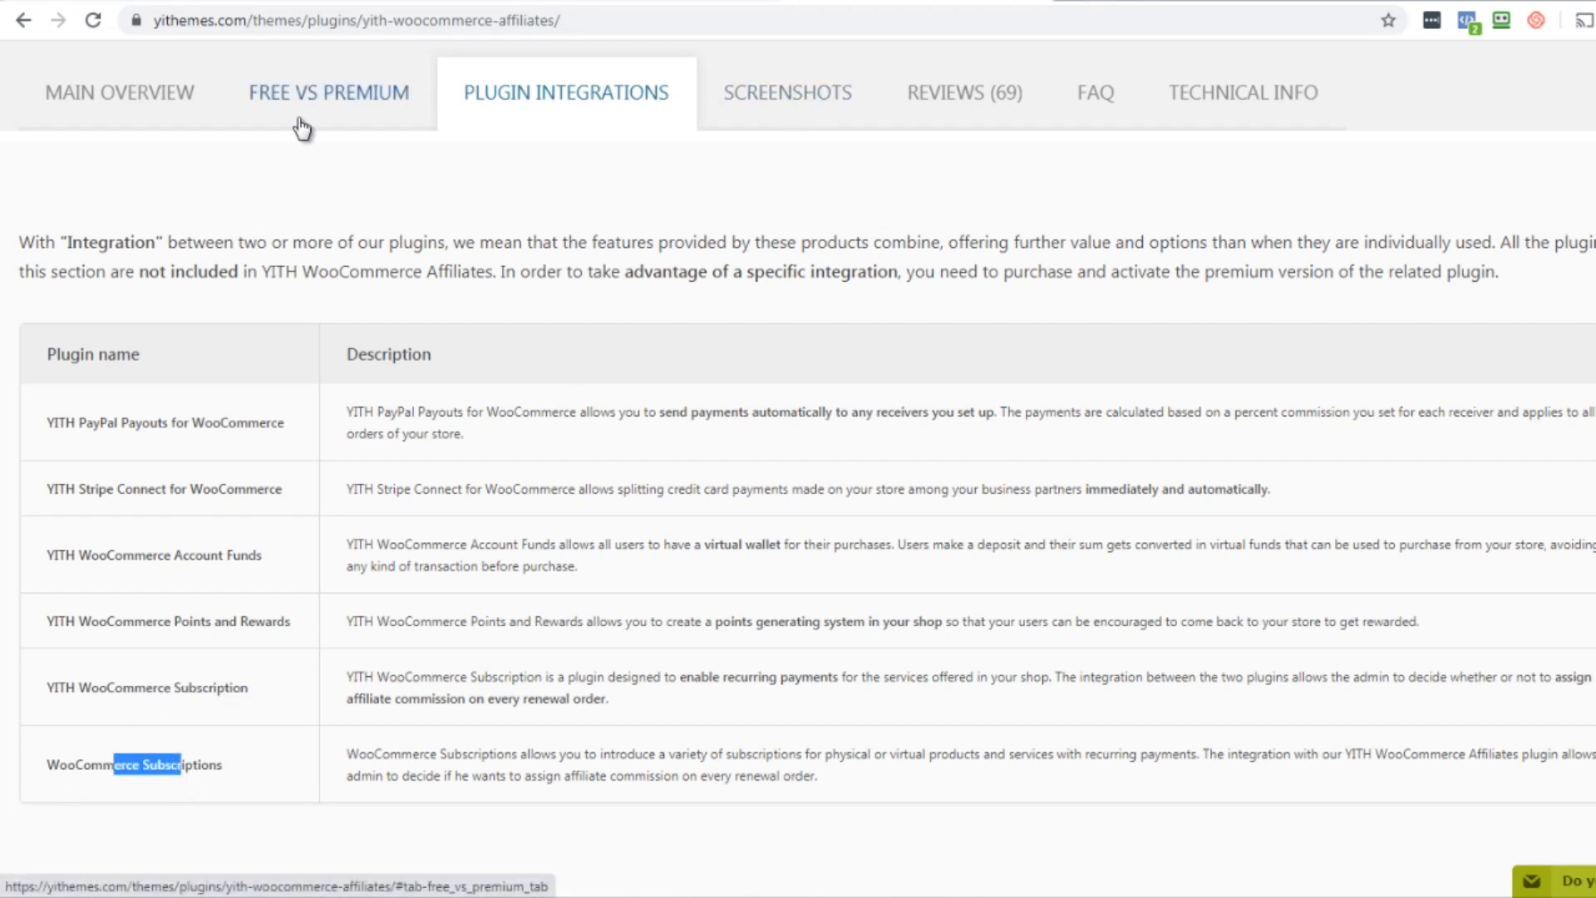
- Return to the start of the YITH WooCommerce Affiliates page and load the yithemes.com home page by shortening the address
{"action": "left_click", "coordinate": [424, 96]}
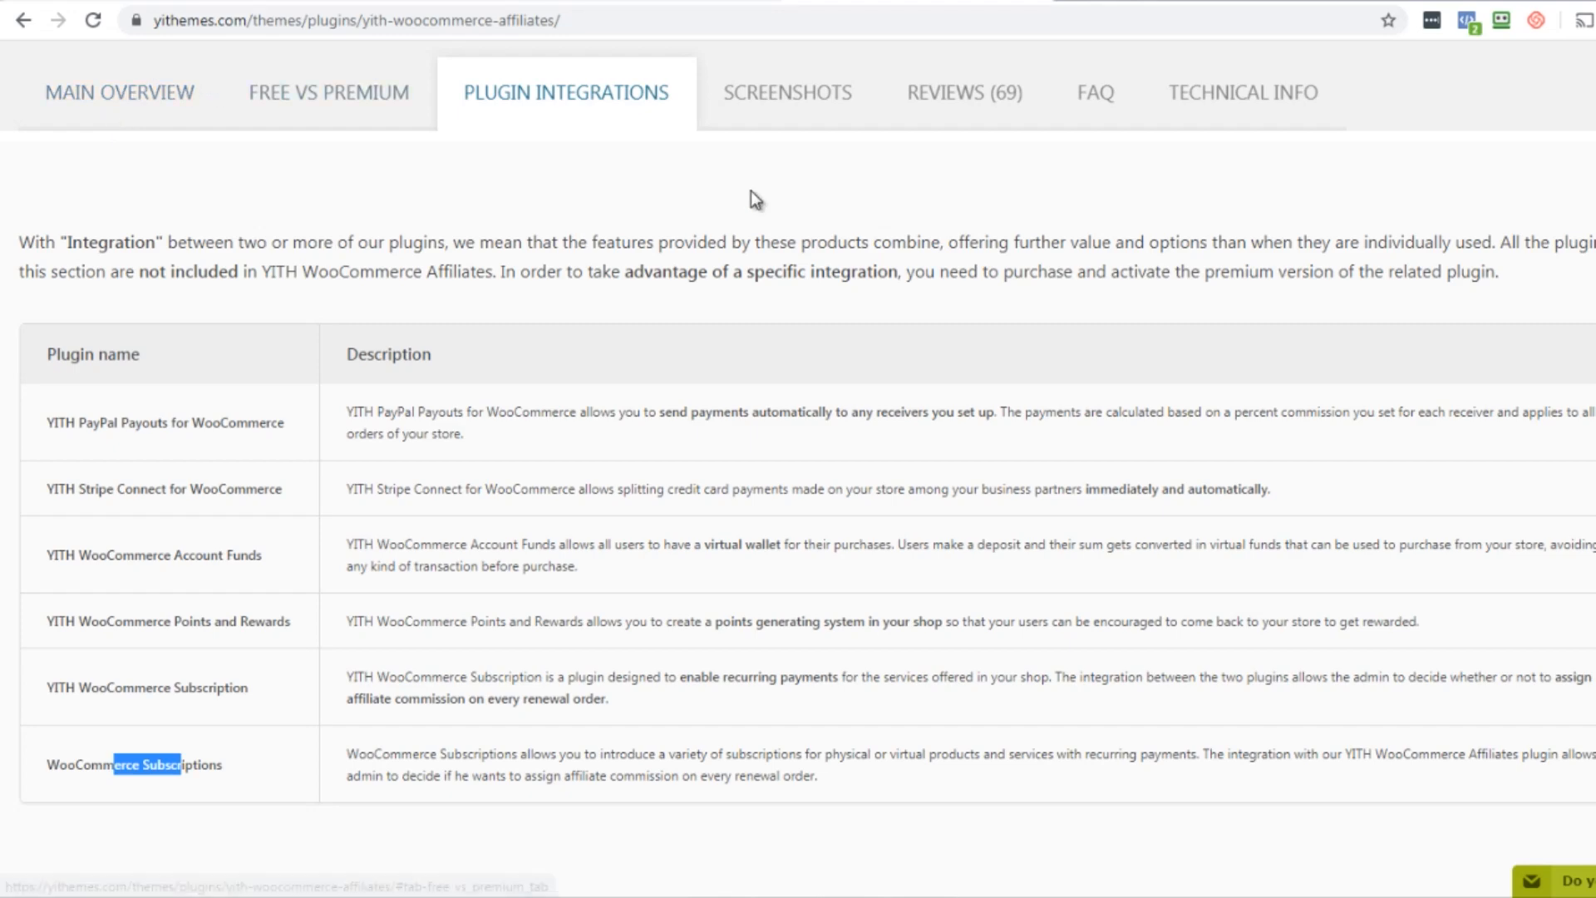
{"action": "scroll", "coordinate": [798, 499], "scroll_direction": "up", "scroll_amount": 20}
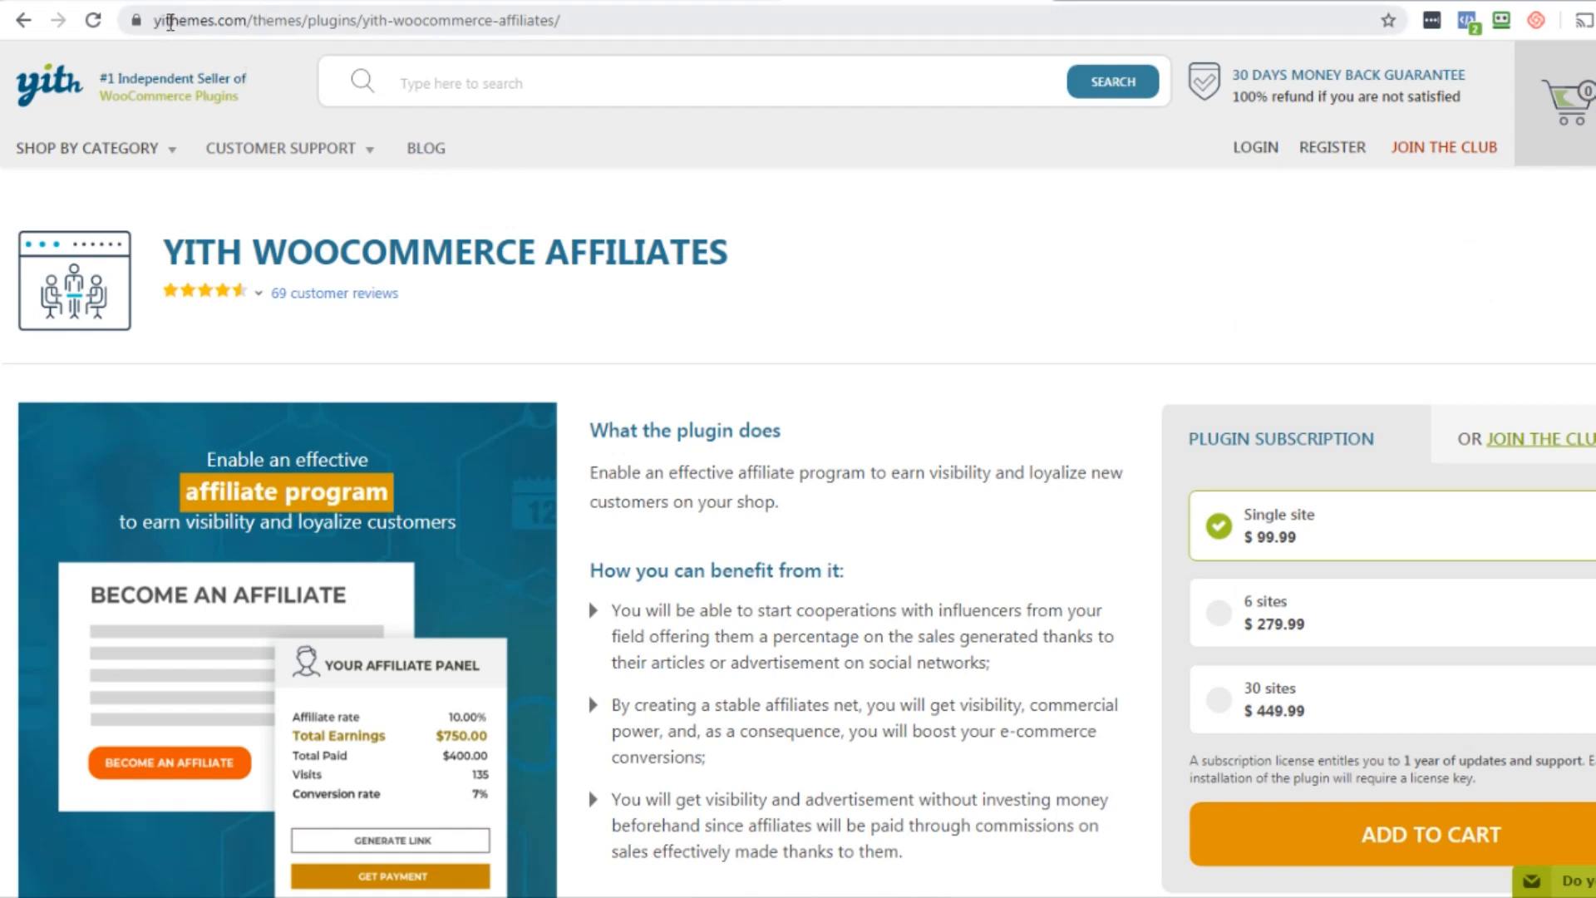
{"action": "left_click_drag", "start_coordinate": [247, 20], "coordinate": [597, 19]}
{"action": "key", "text": "BackSpace"}
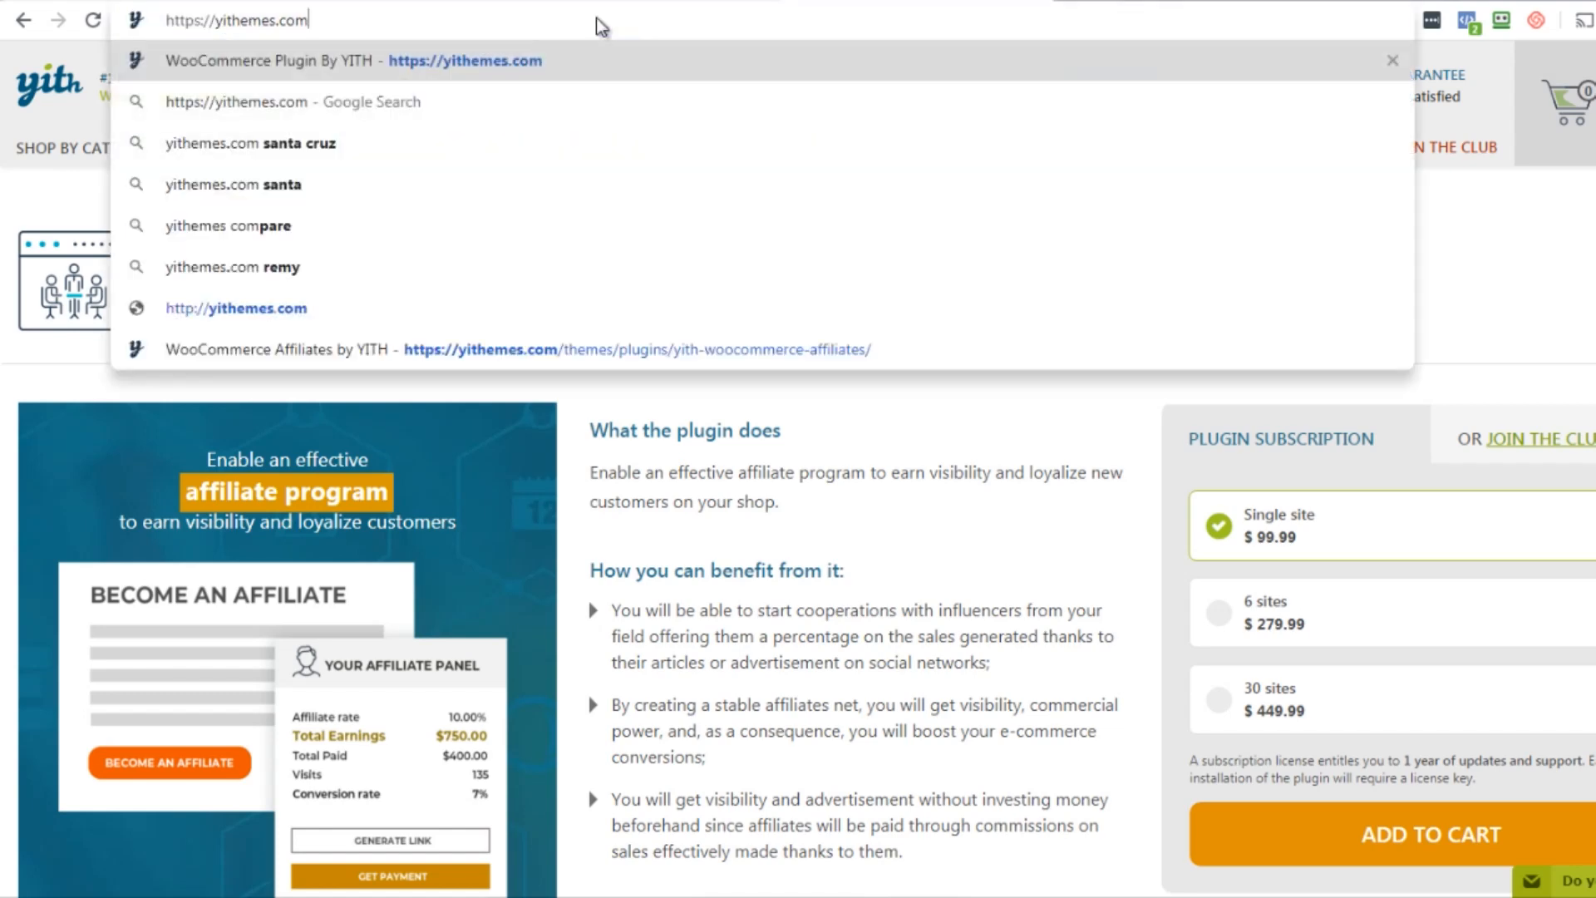
{"action": "key", "text": "Return"}
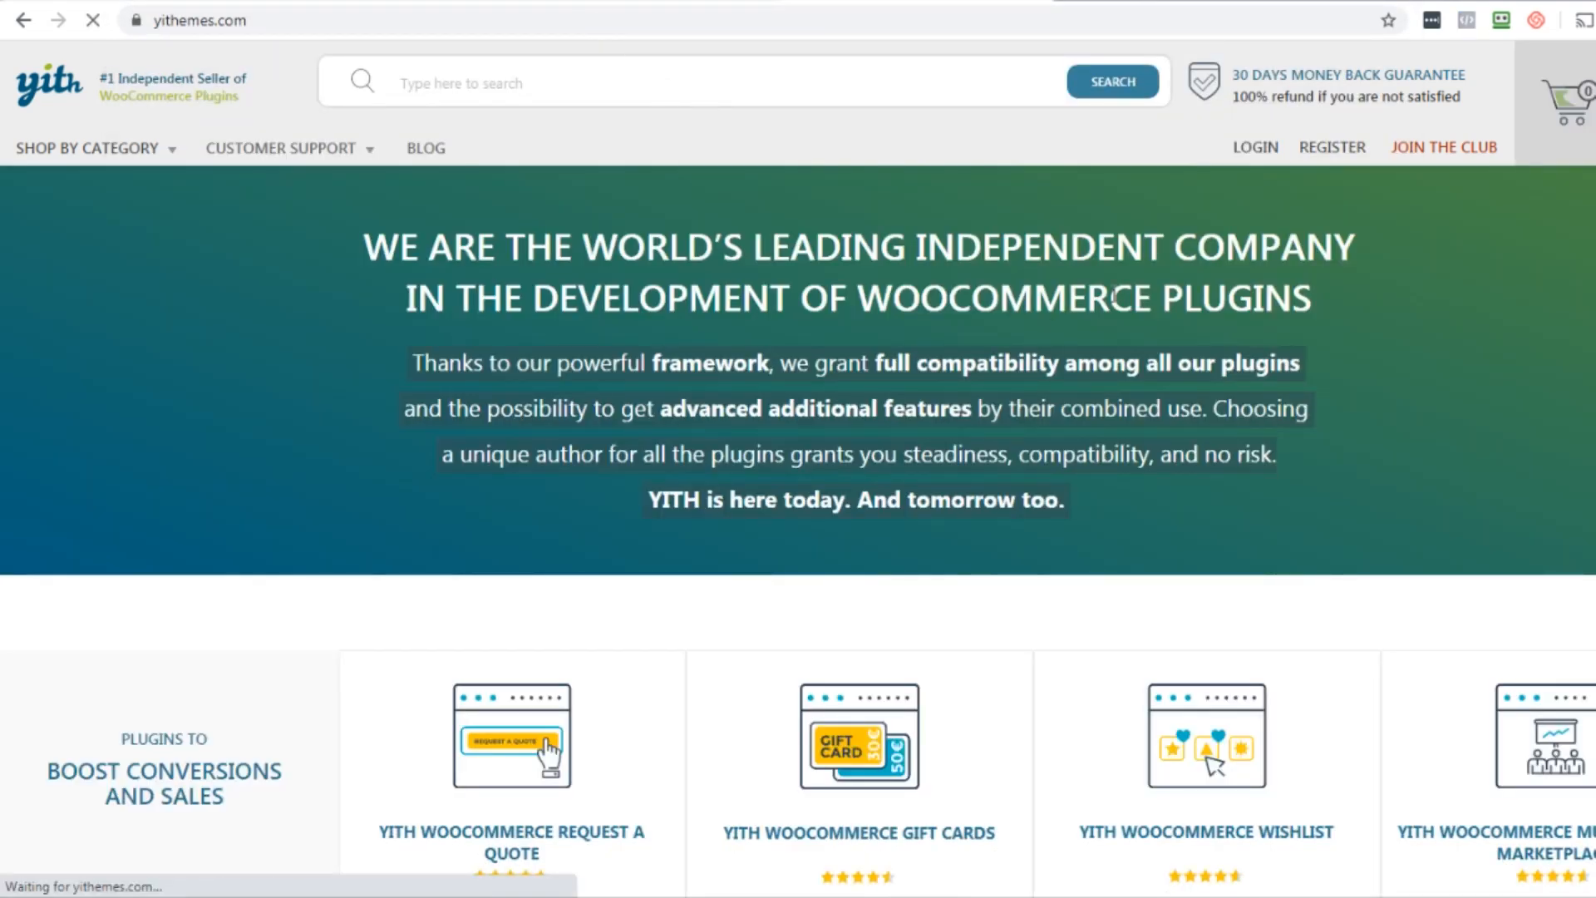
- Search the YITH home page for "affiliate" and open the YITH WooCommerce Affiliates plugin page
{"action": "scroll", "coordinate": [798, 469], "scroll_direction": "down", "scroll_amount": 1}
{"action": "scroll", "coordinate": [798, 468], "scroll_direction": "down", "scroll_amount": 4}
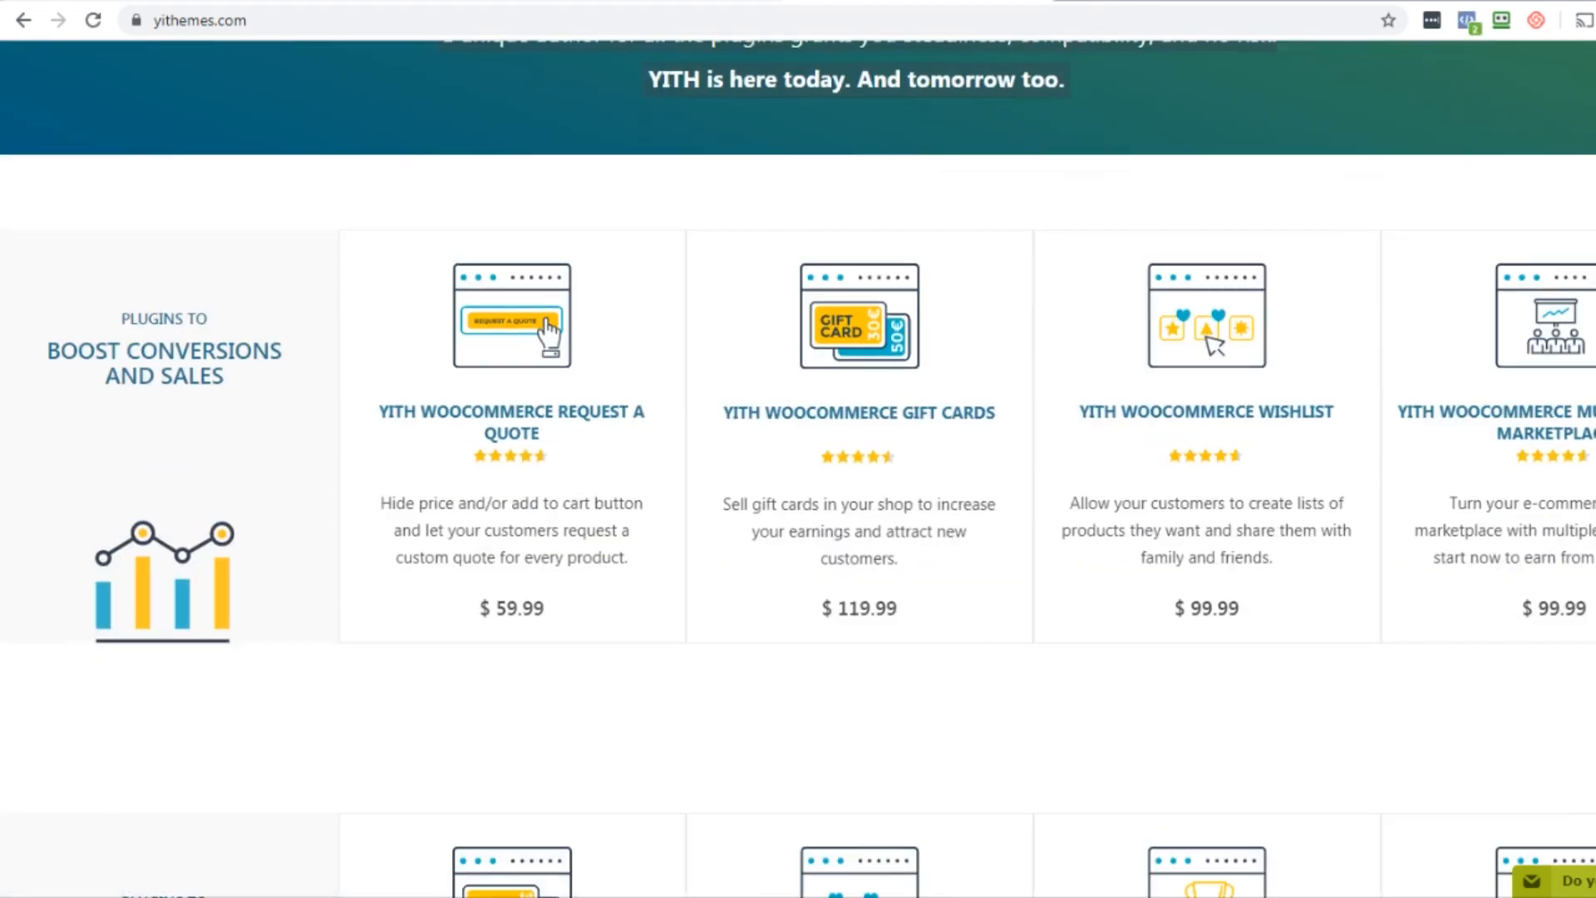
{"action": "scroll", "coordinate": [798, 469], "scroll_direction": "down", "scroll_amount": 10}
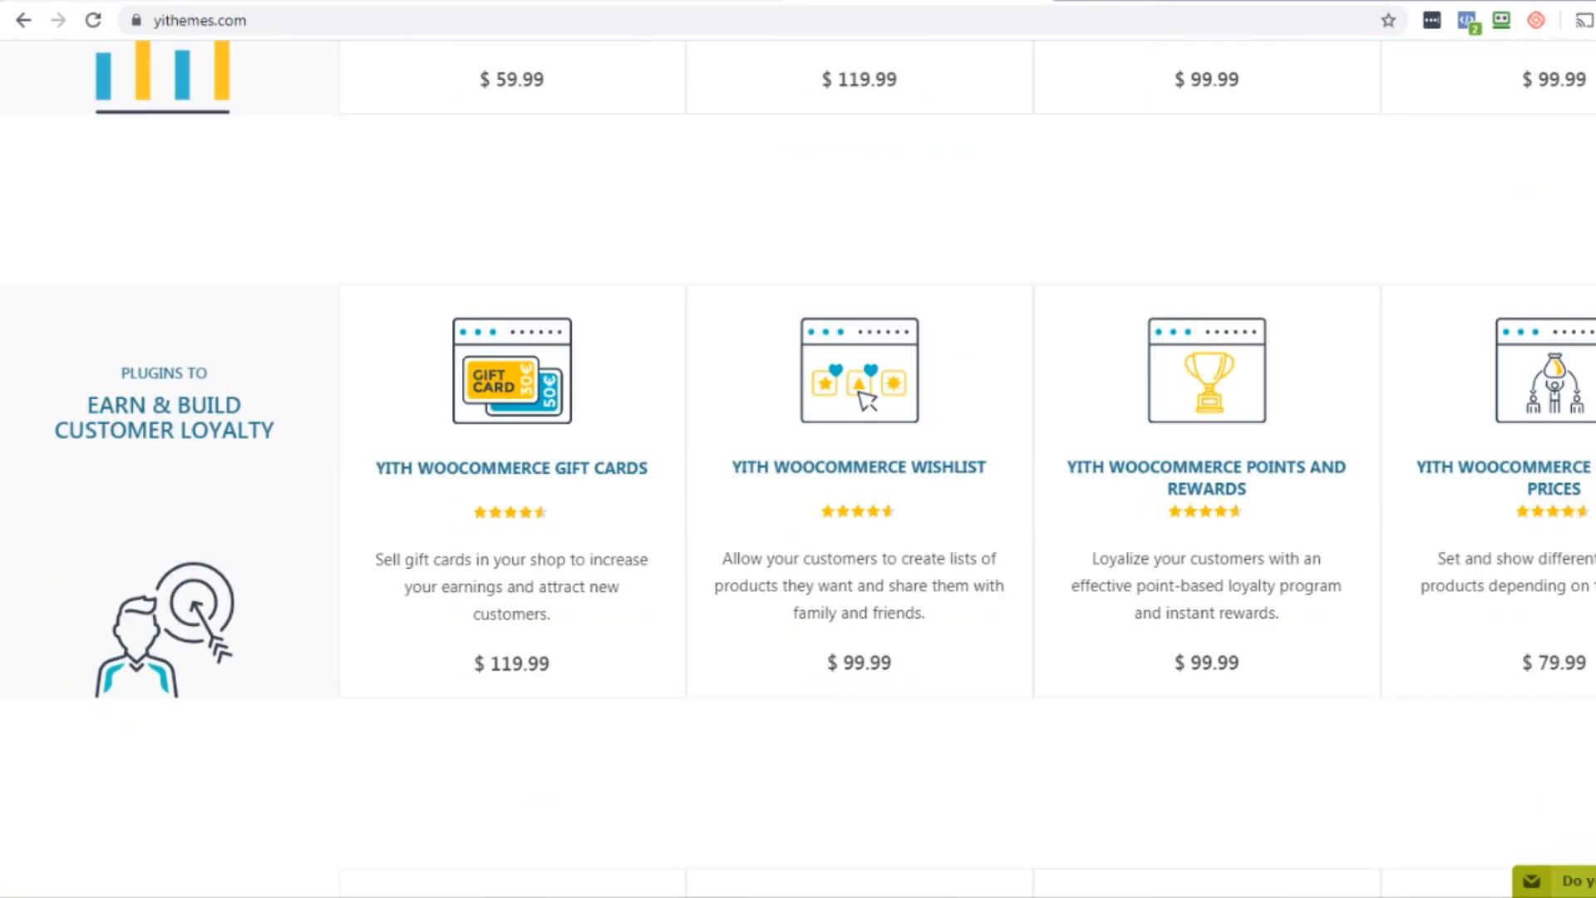
{"action": "scroll", "coordinate": [798, 469], "scroll_direction": "down", "scroll_amount": 10}
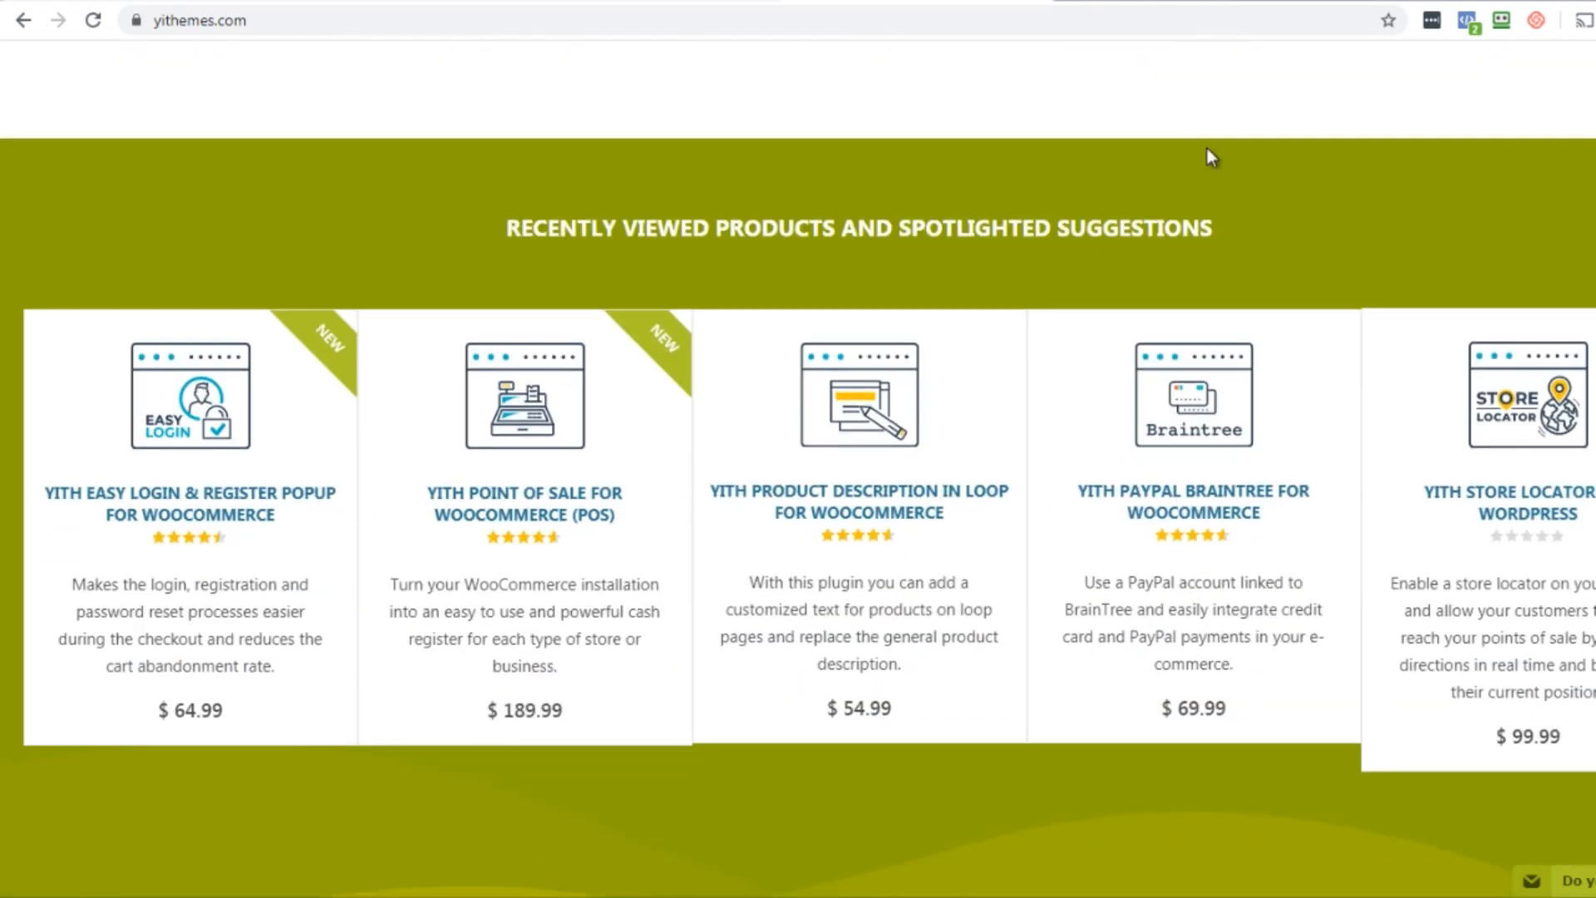
{"action": "key", "text": "ctrl+f"}
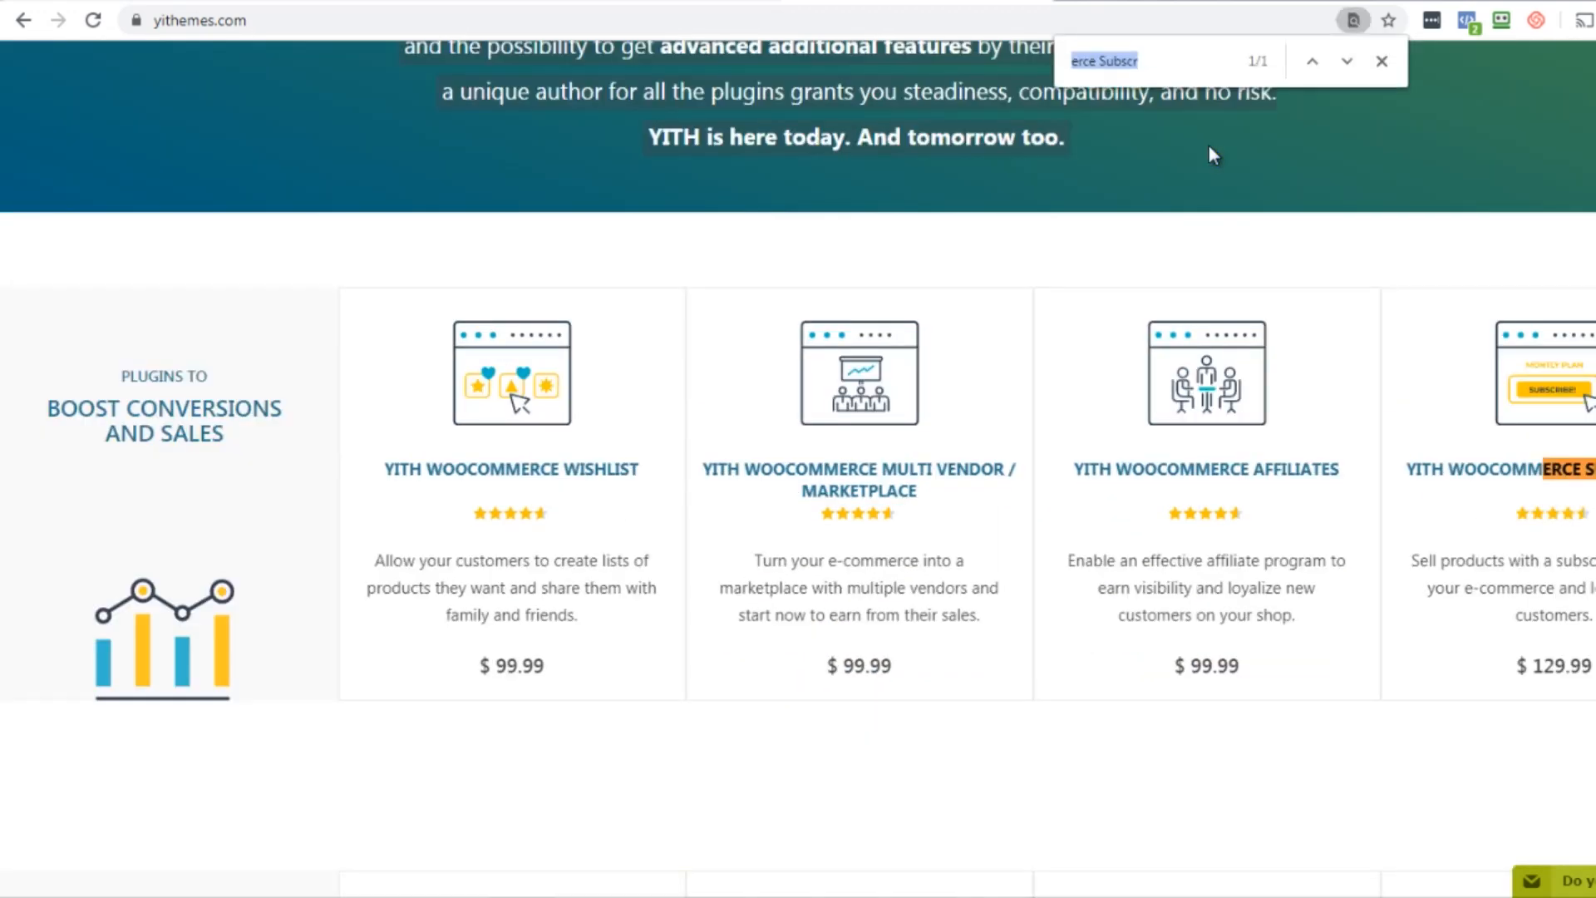
{"action": "key", "text": "BackSpace"}
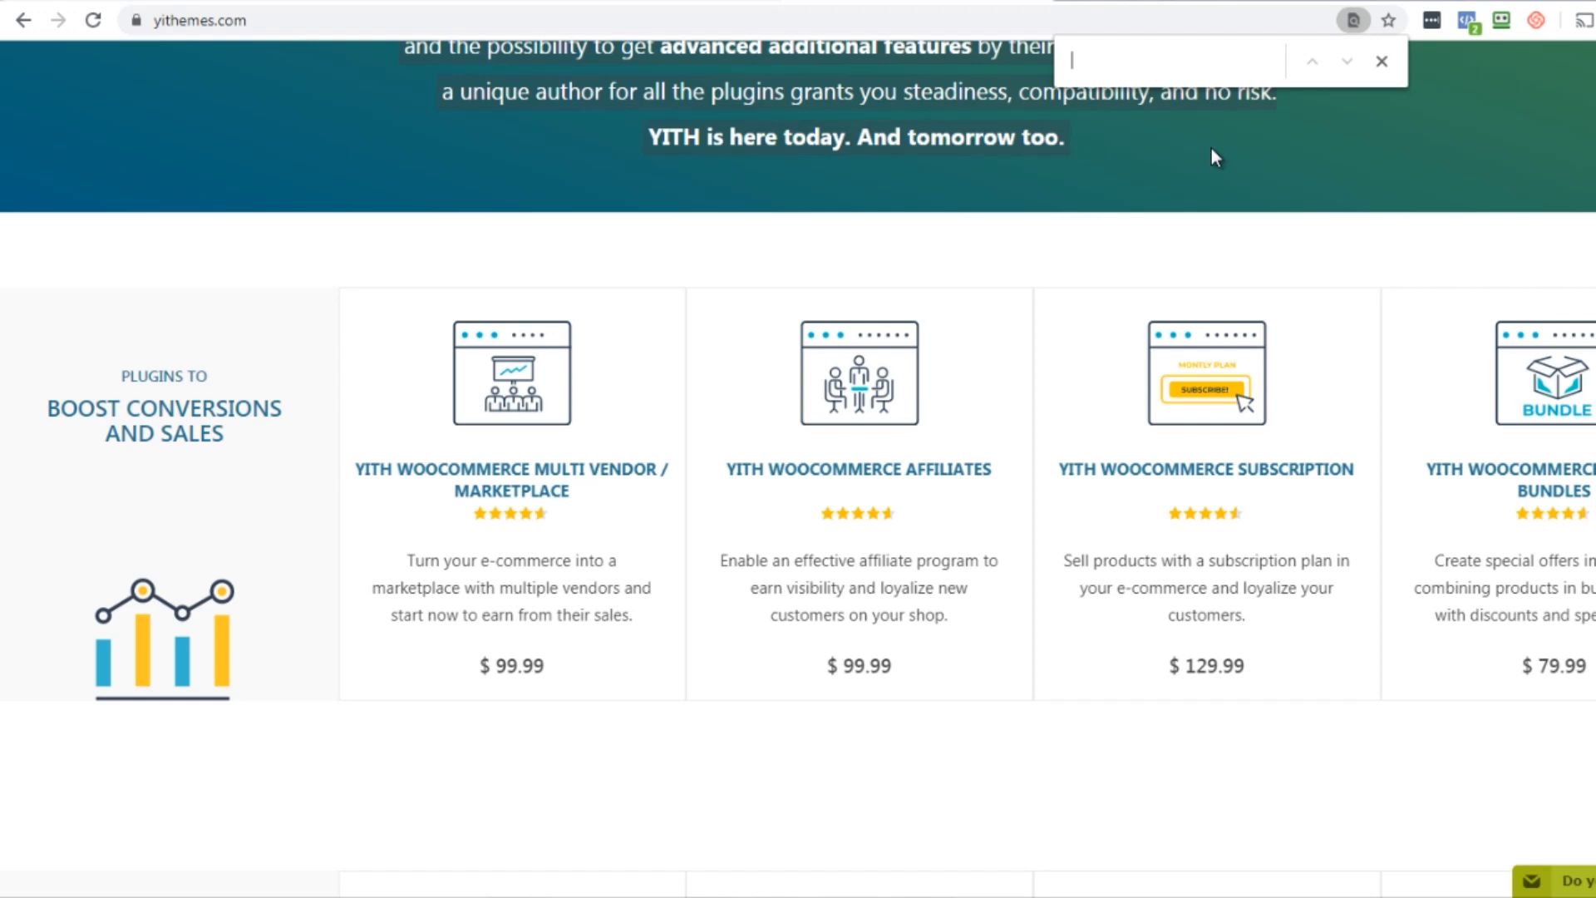
{"action": "type", "text": "affiliate"}
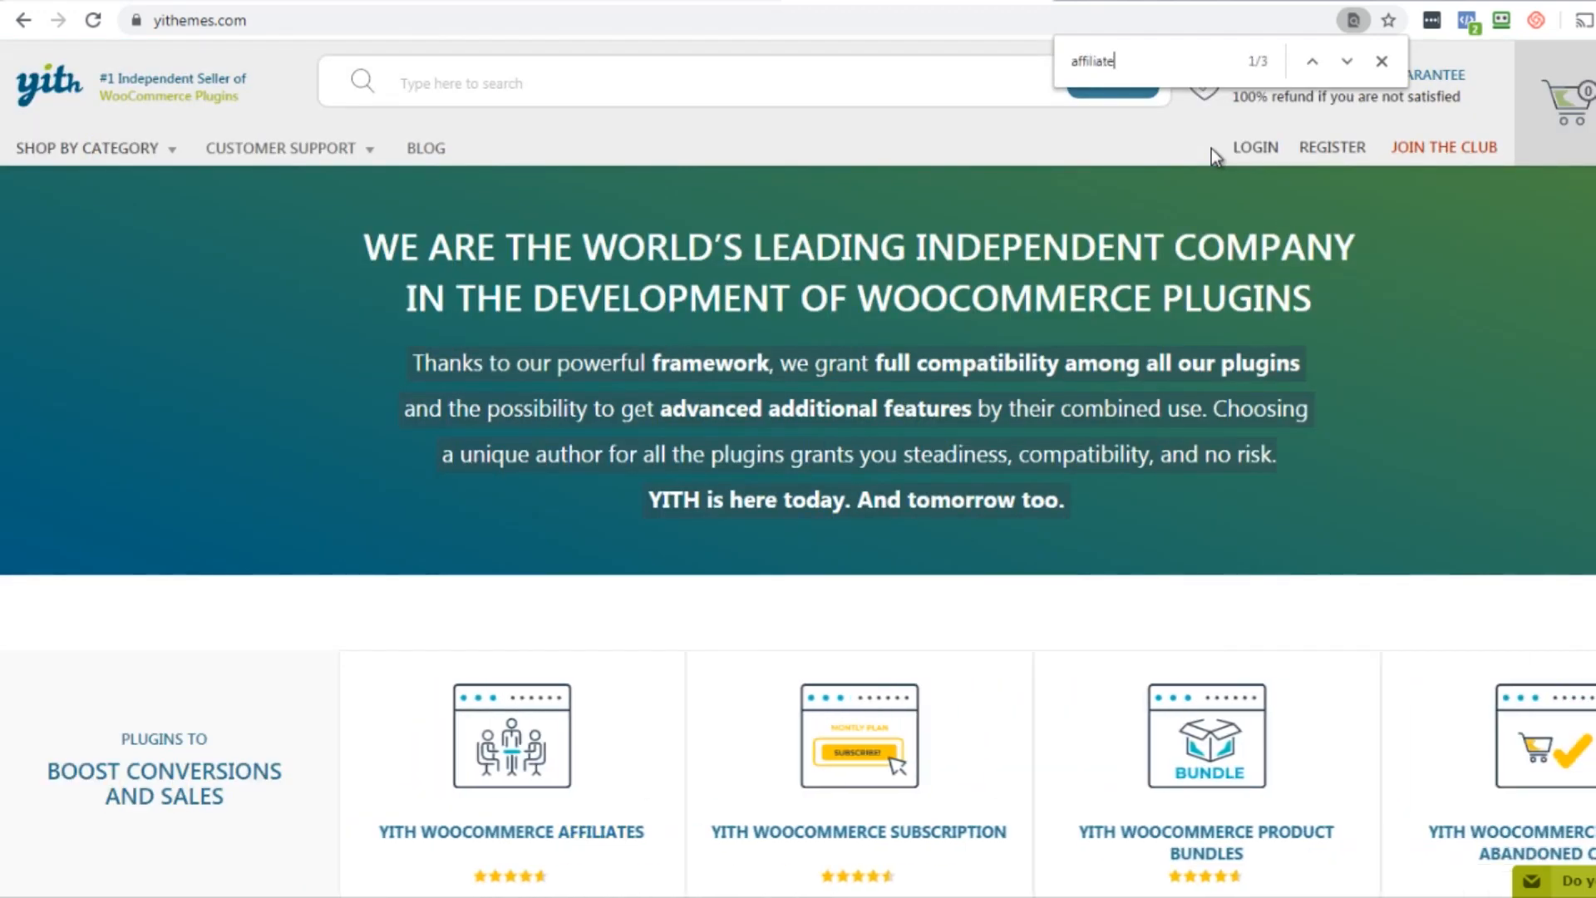
{"action": "scroll", "coordinate": [565, 312], "scroll_direction": "down", "scroll_amount": 5}
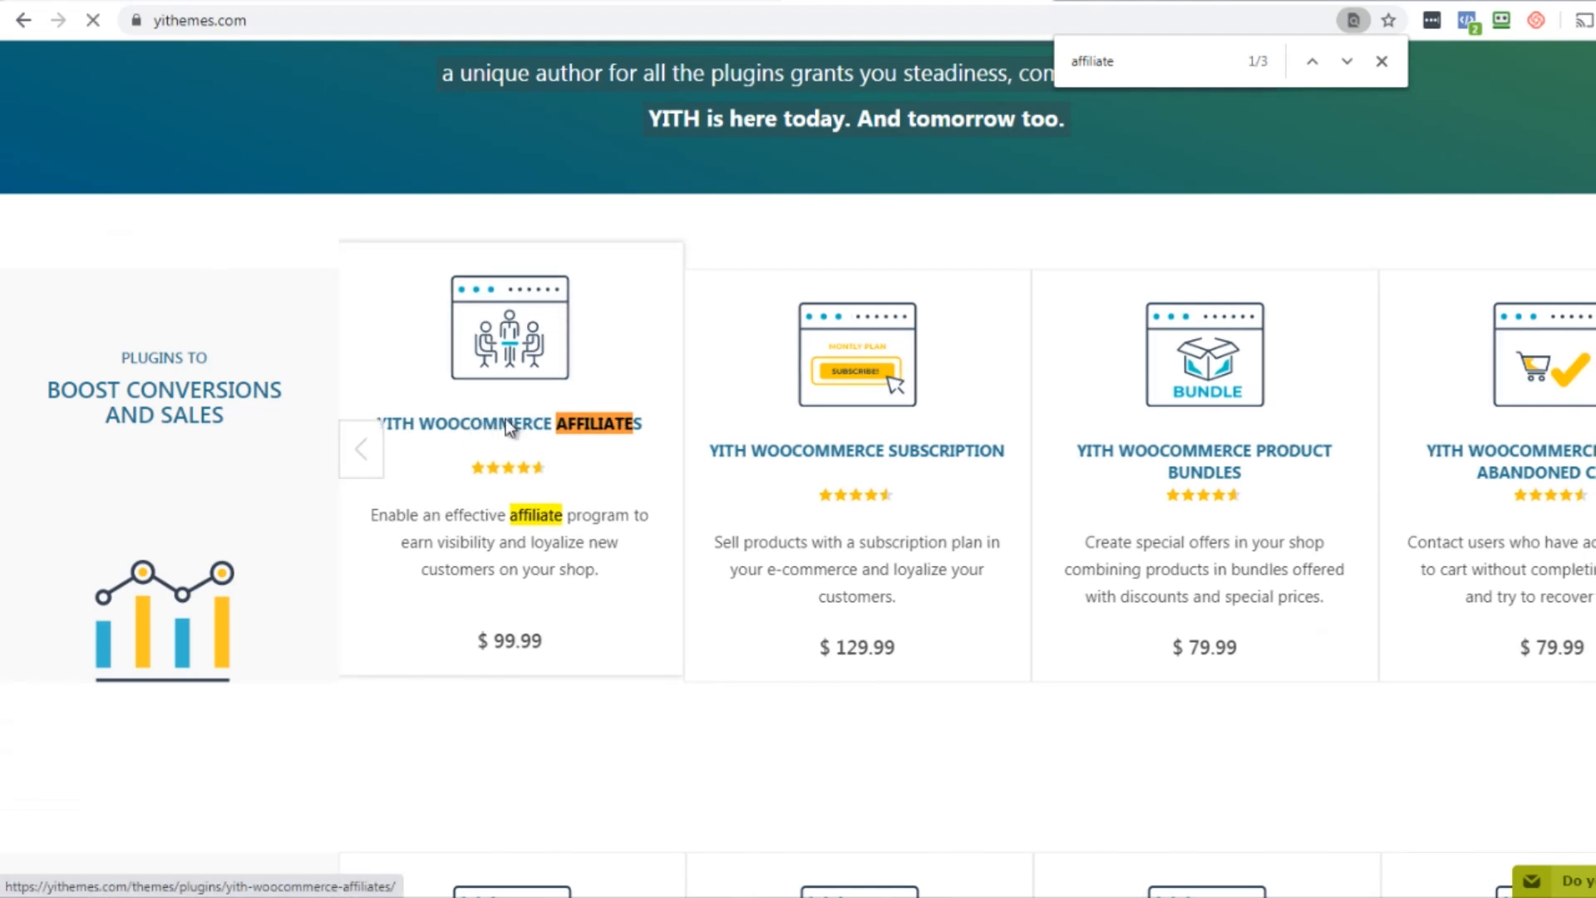
{"action": "left_click", "coordinate": [509, 424]}
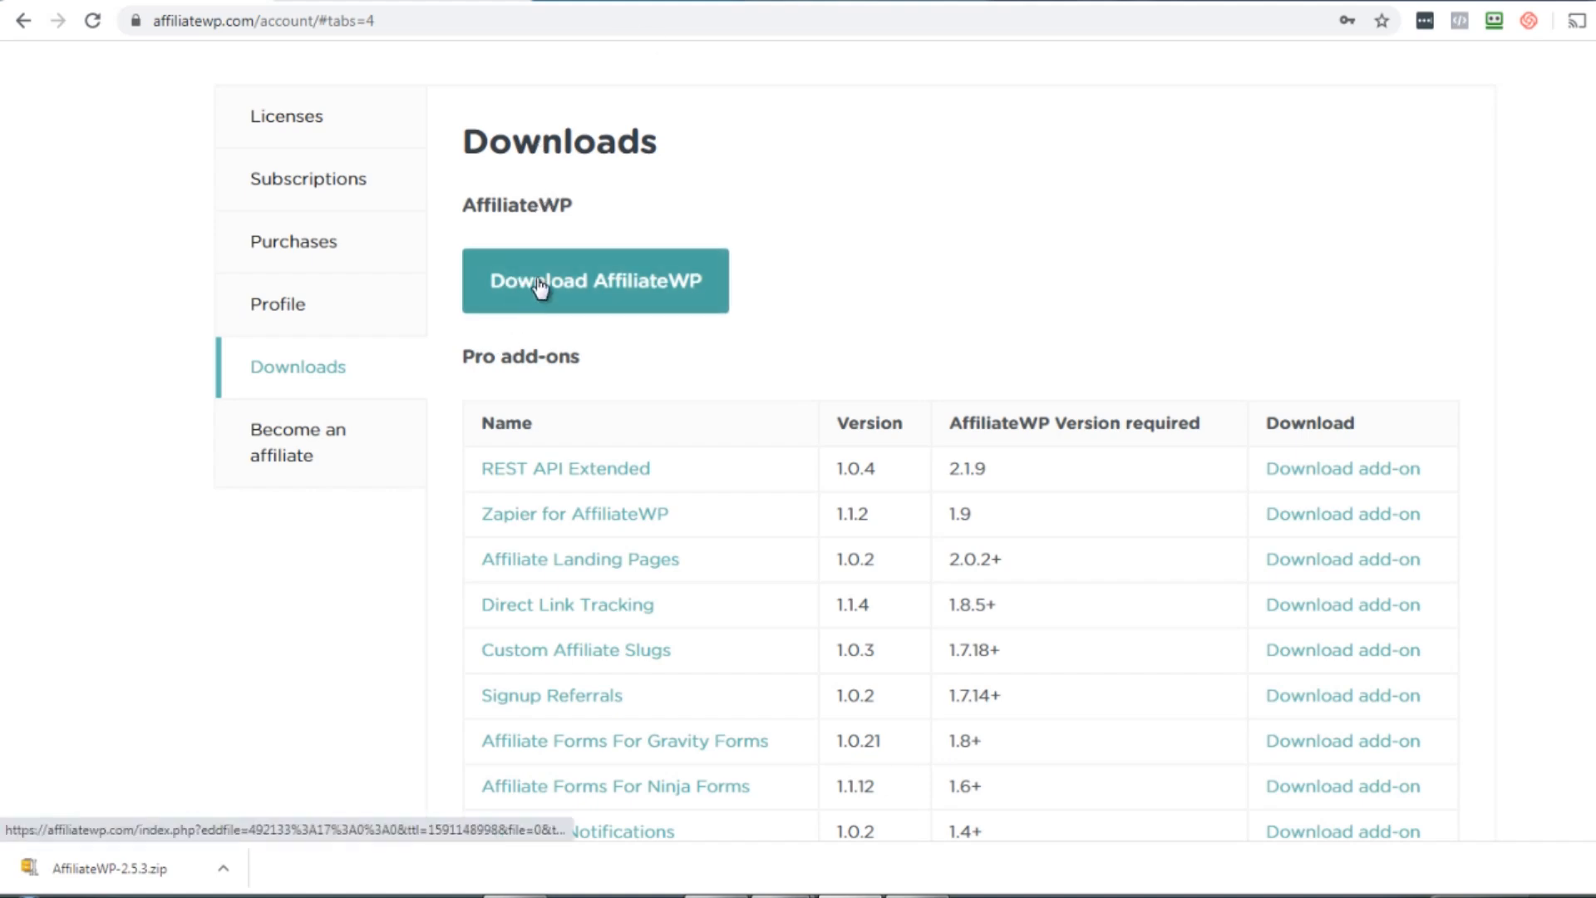
- Switch to the AffiliateWP account's Downloads page and review the list of Pro add-ons
{"action": "scroll", "coordinate": [1544, 249], "scroll_direction": "down", "scroll_amount": 2}
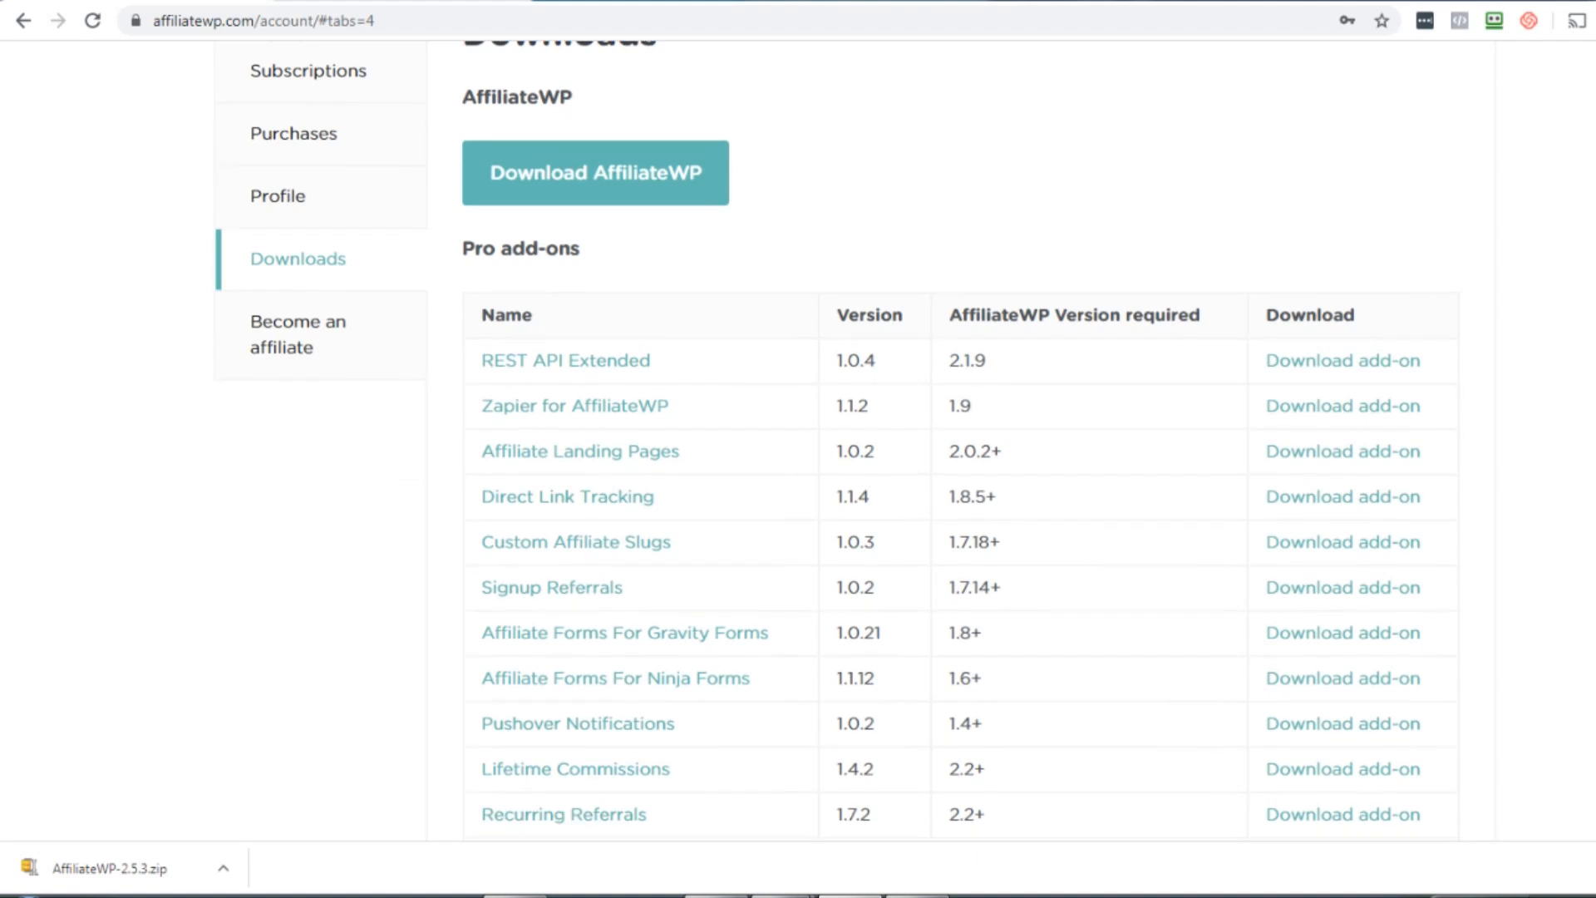
{"action": "scroll", "coordinate": [962, 449], "scroll_direction": "down", "scroll_amount": 1}
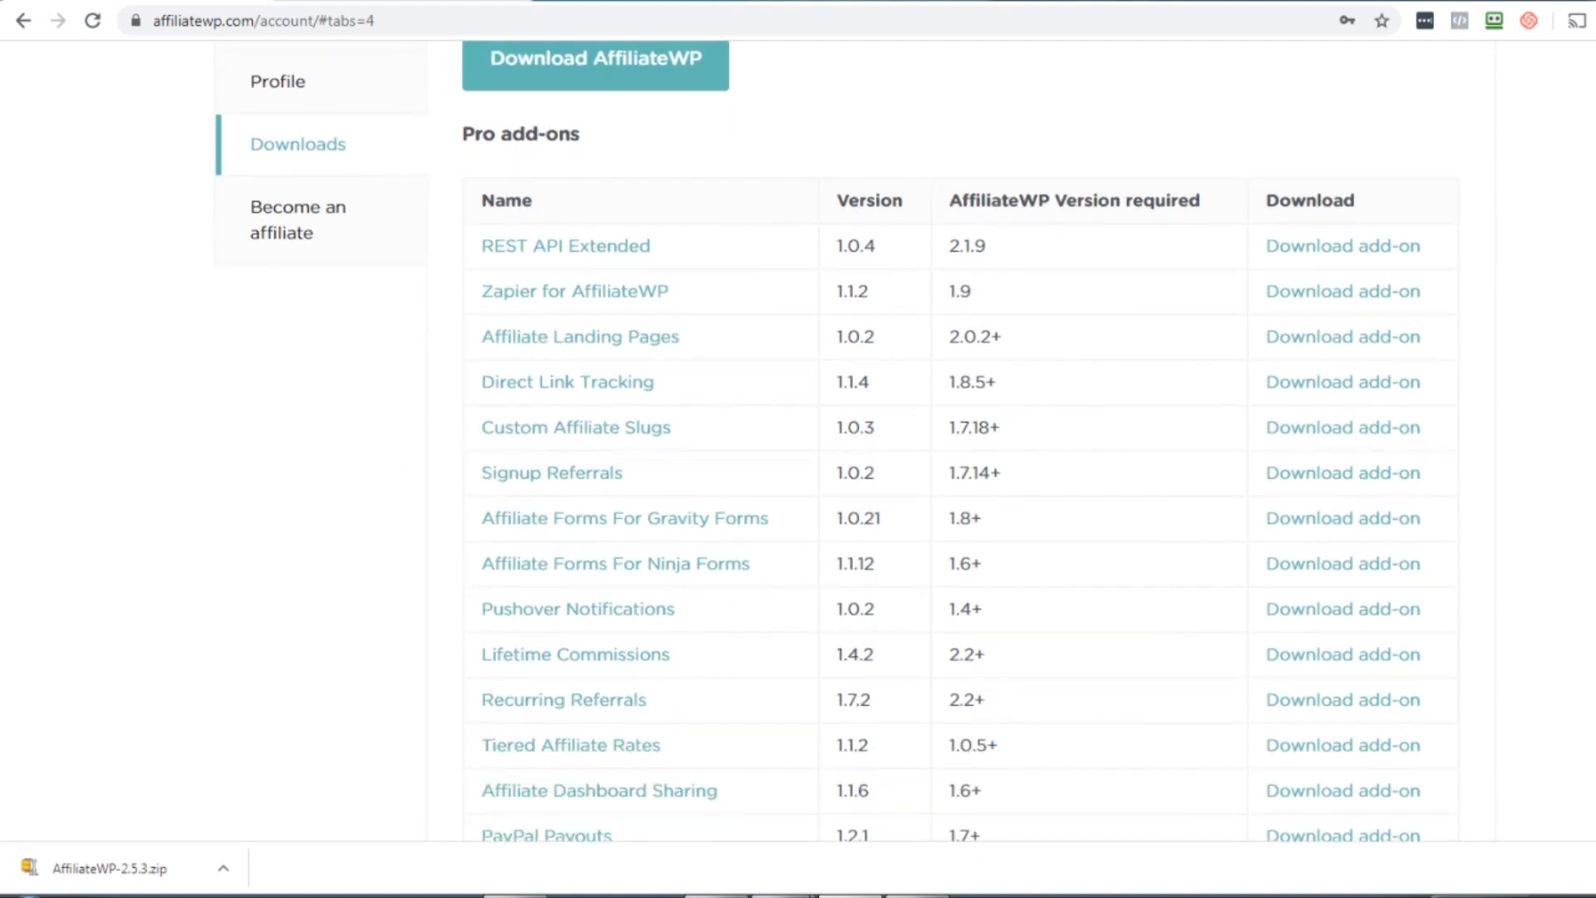
{"action": "scroll", "coordinate": [818, 449], "scroll_direction": "down", "scroll_amount": 1}
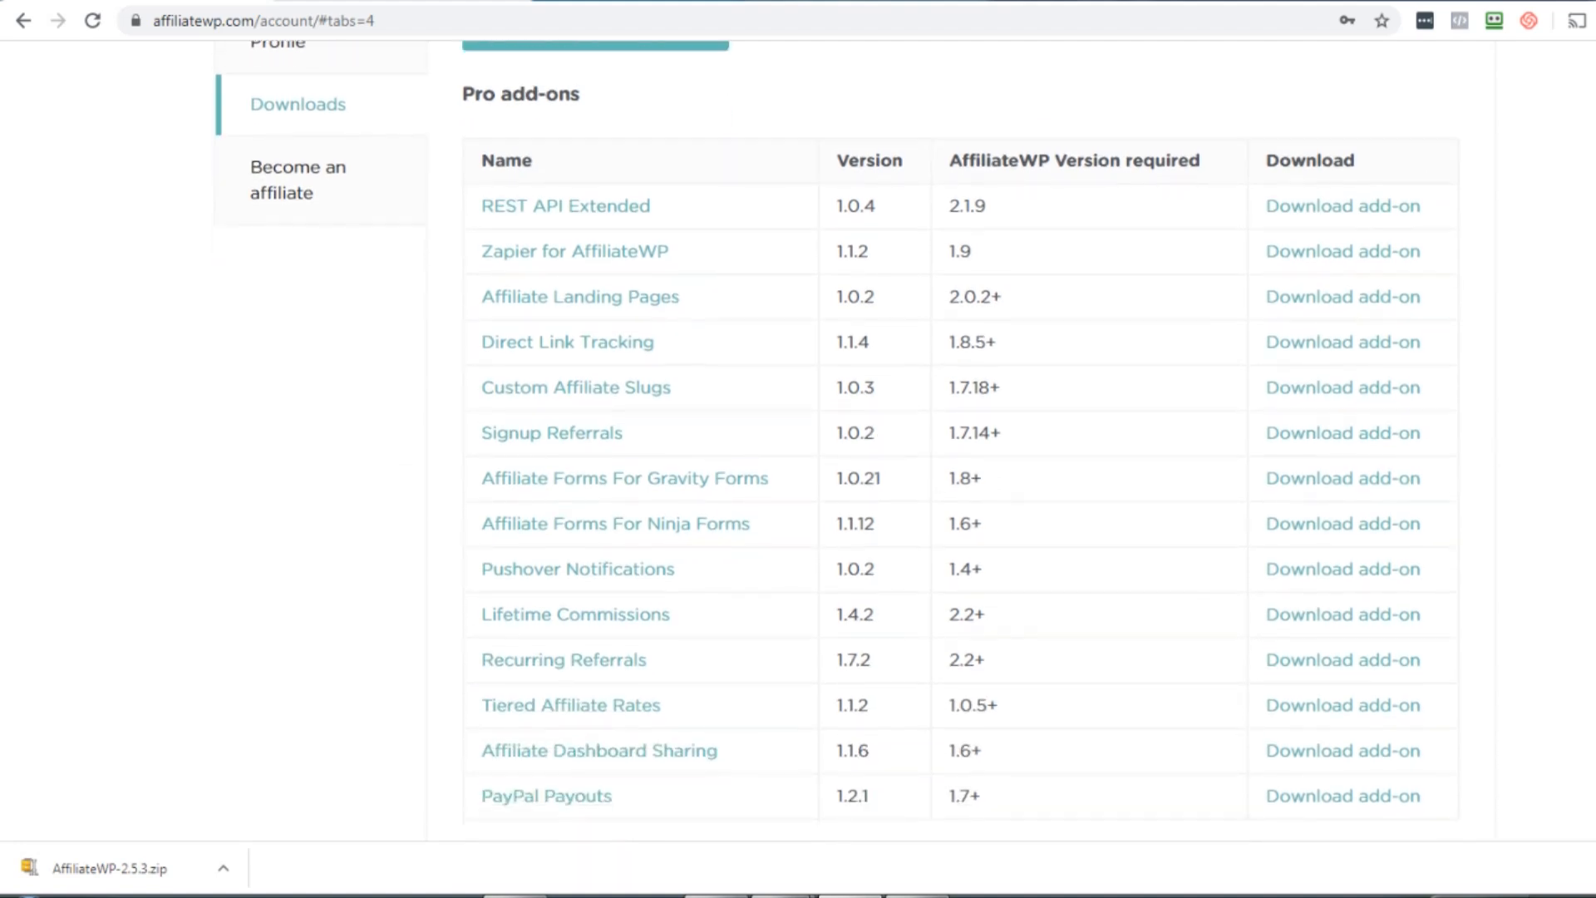
{"action": "scroll", "coordinate": [665, 149], "scroll_direction": "up", "scroll_amount": 2}
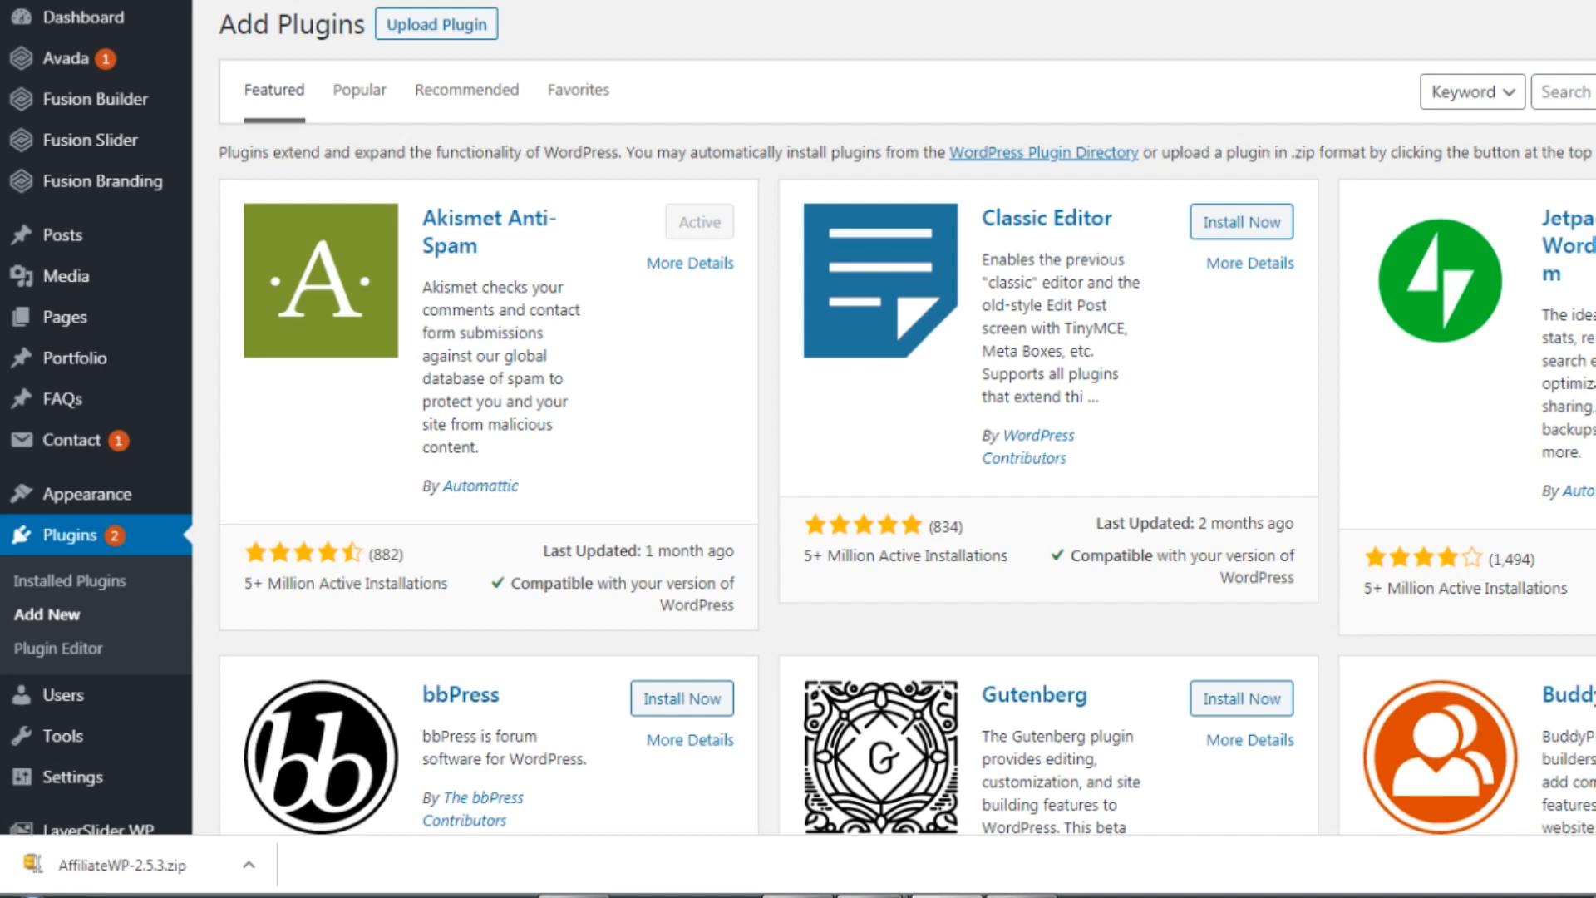
- Install and activate the WordPress plugin from AffiliateWP-2.5.3.zip and dismiss its integrations notice
{"action": "left_click", "coordinate": [429, 24]}
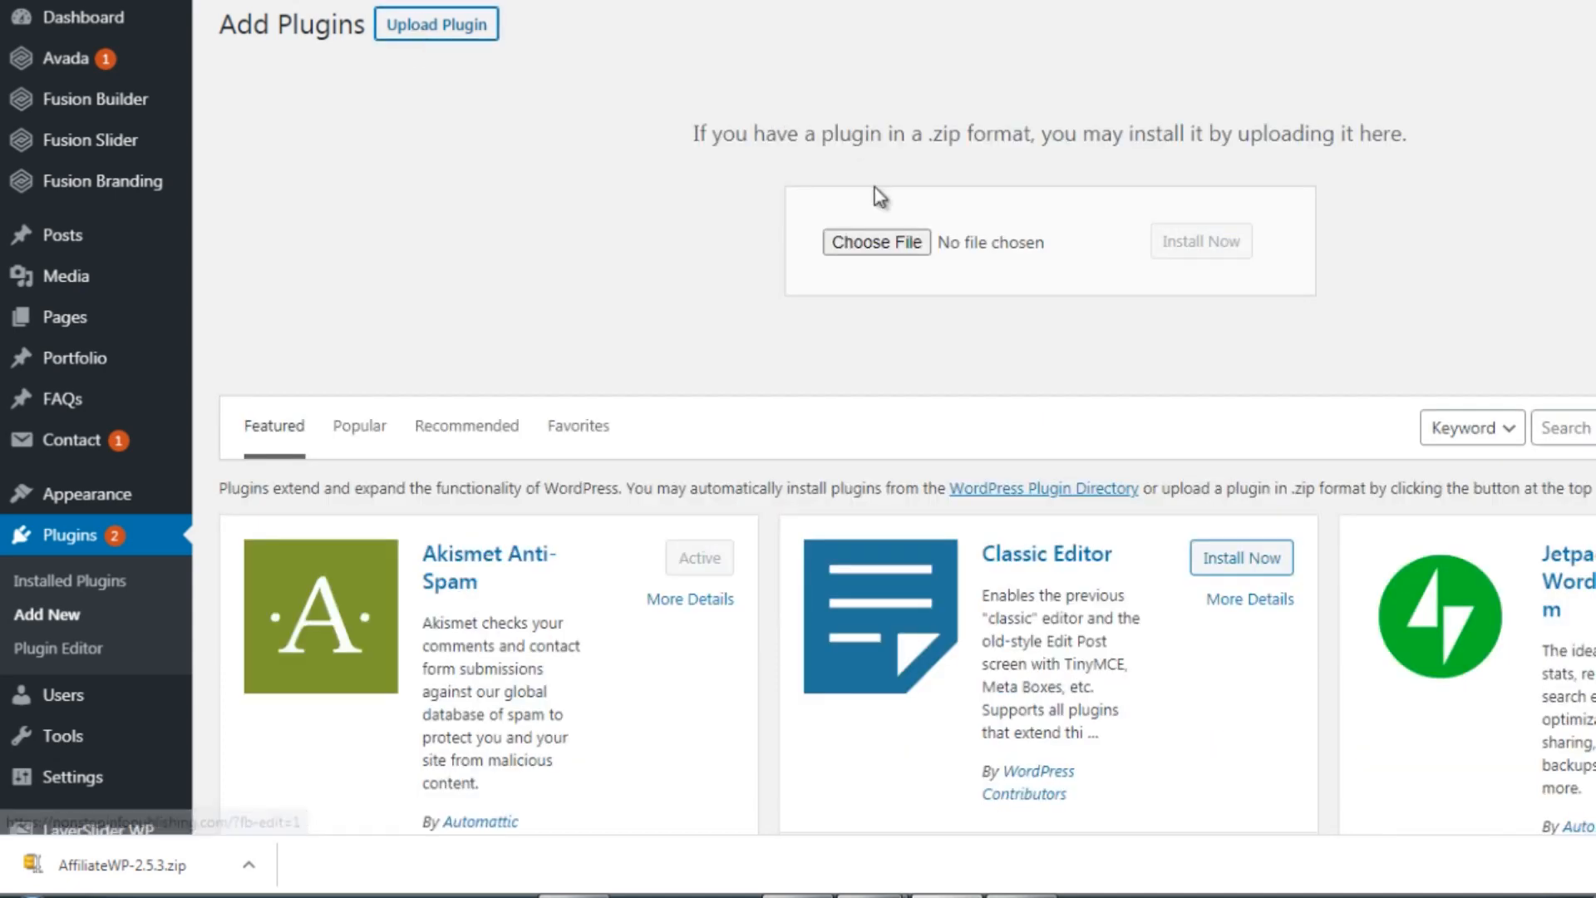
{"action": "left_click", "coordinate": [861, 248]}
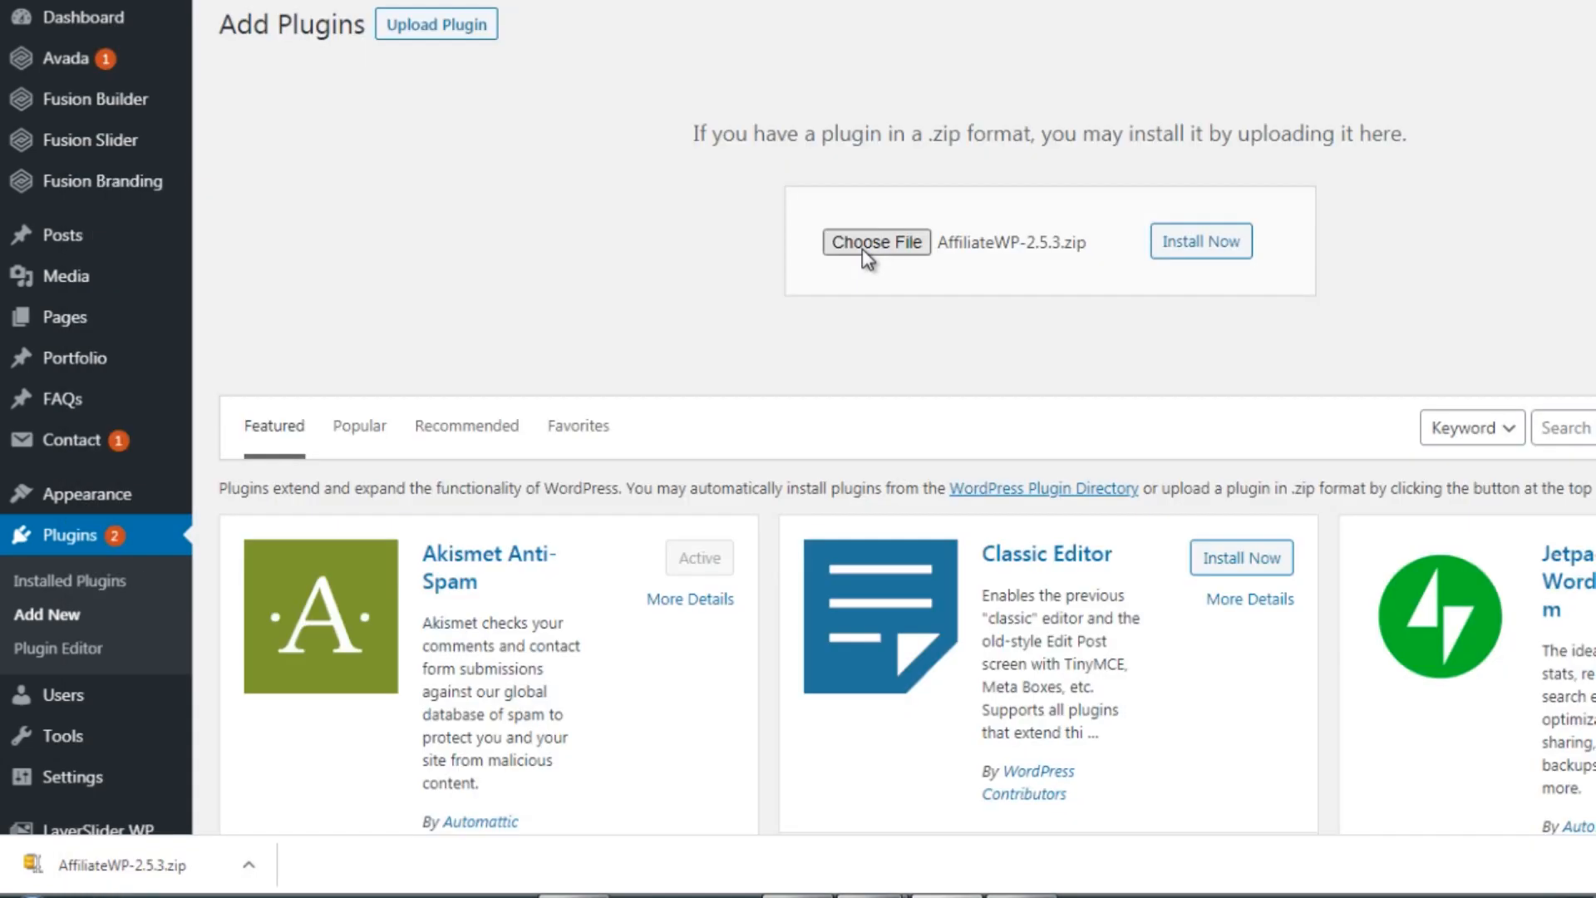
{"action": "left_click", "coordinate": [1202, 252]}
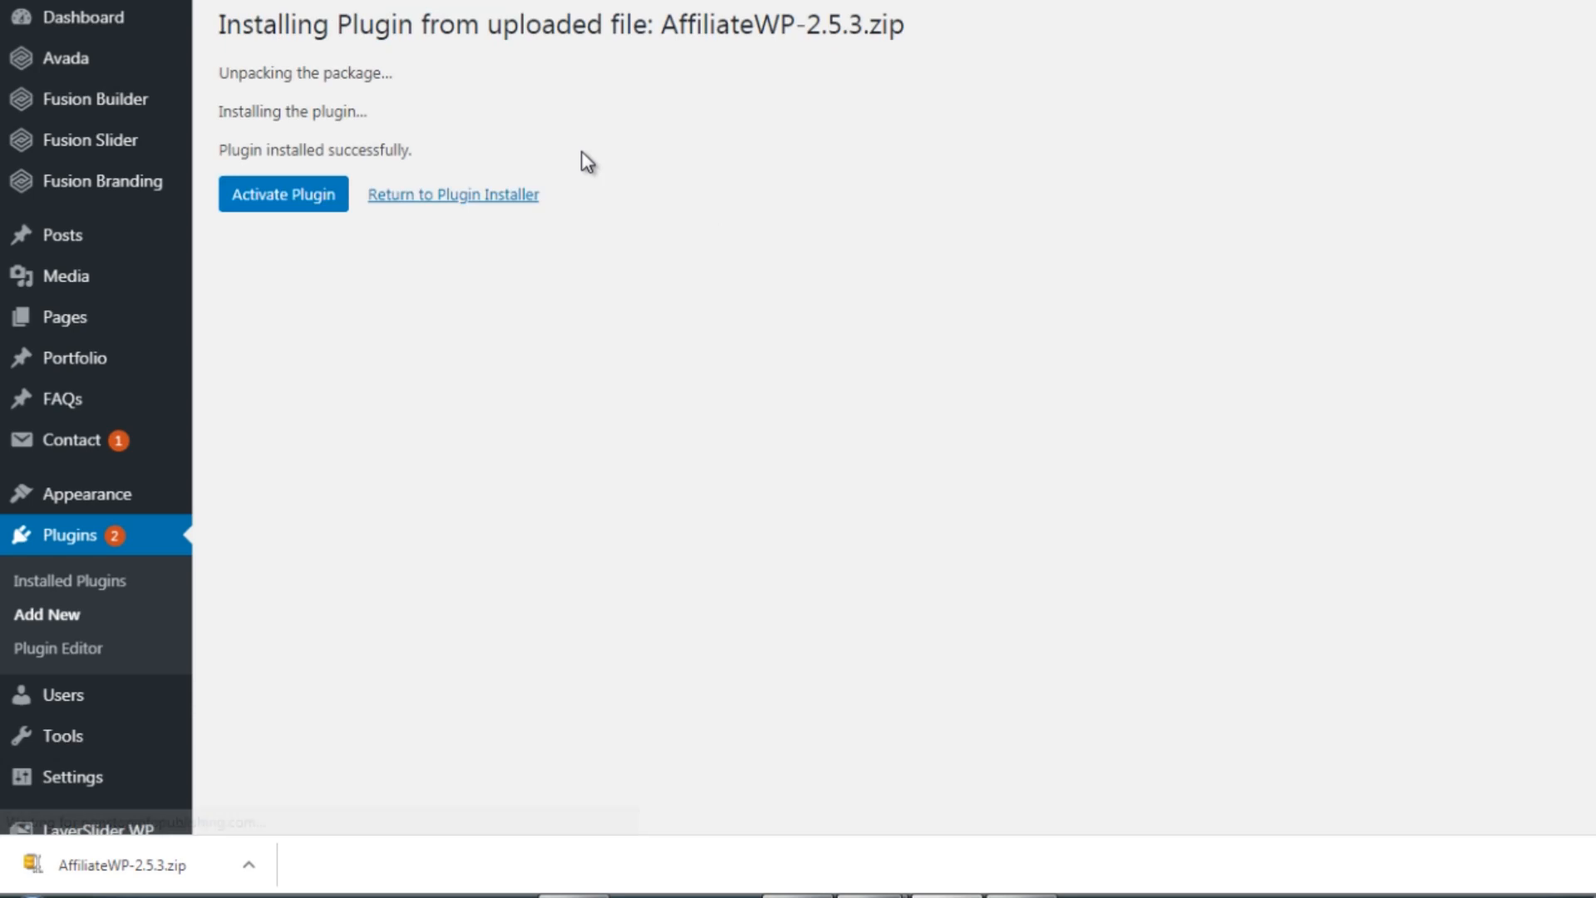
{"action": "left_click", "coordinate": [321, 200]}
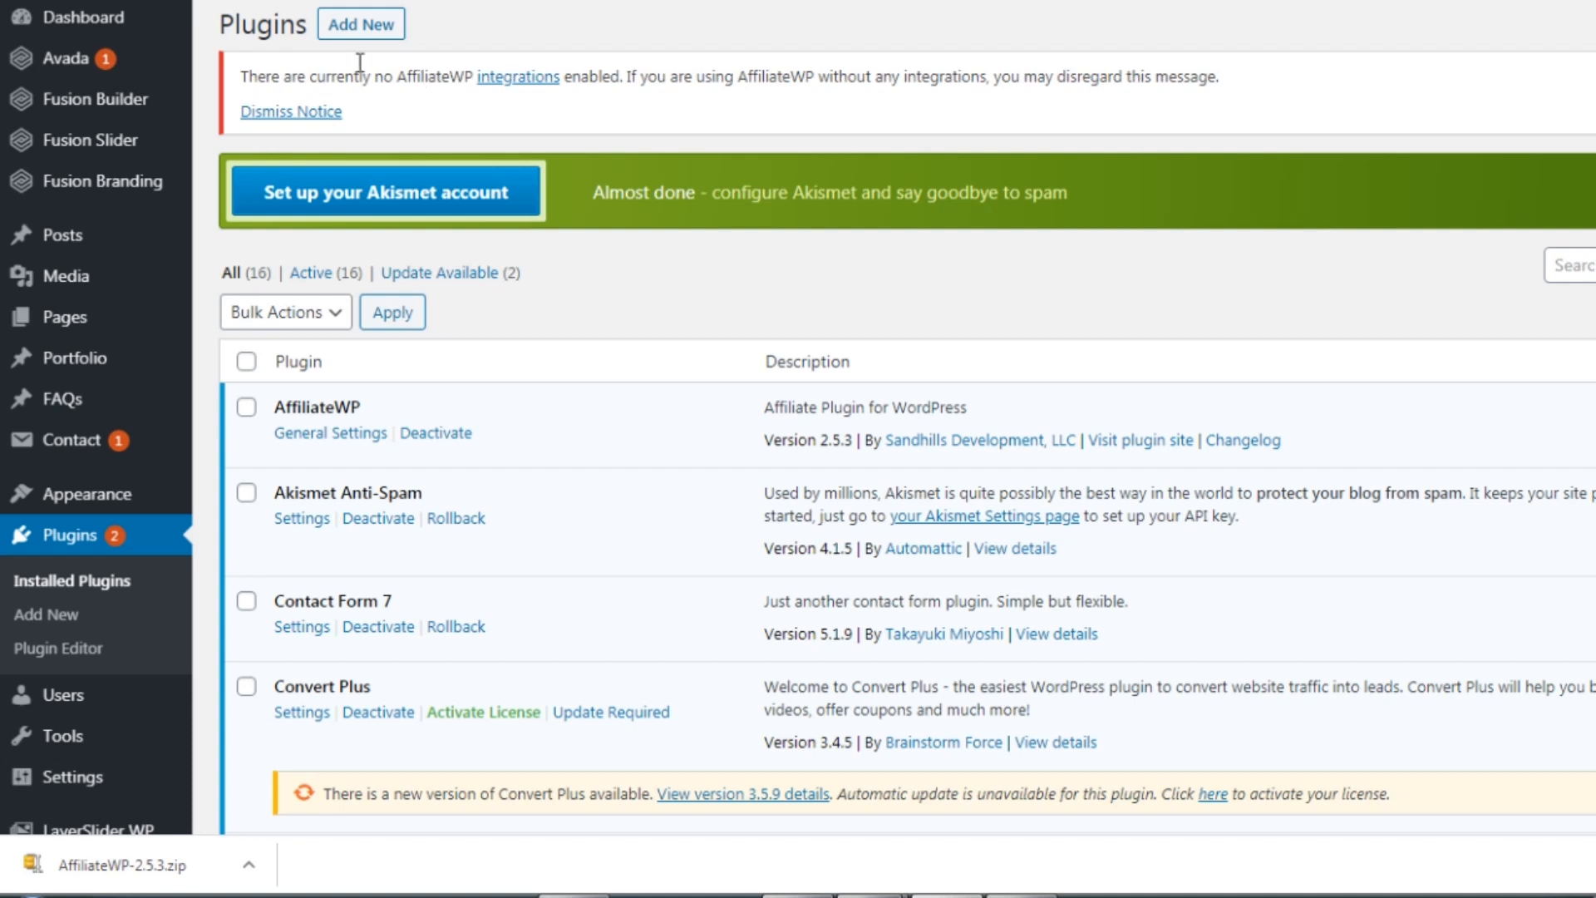
{"action": "left_click", "coordinate": [329, 111]}
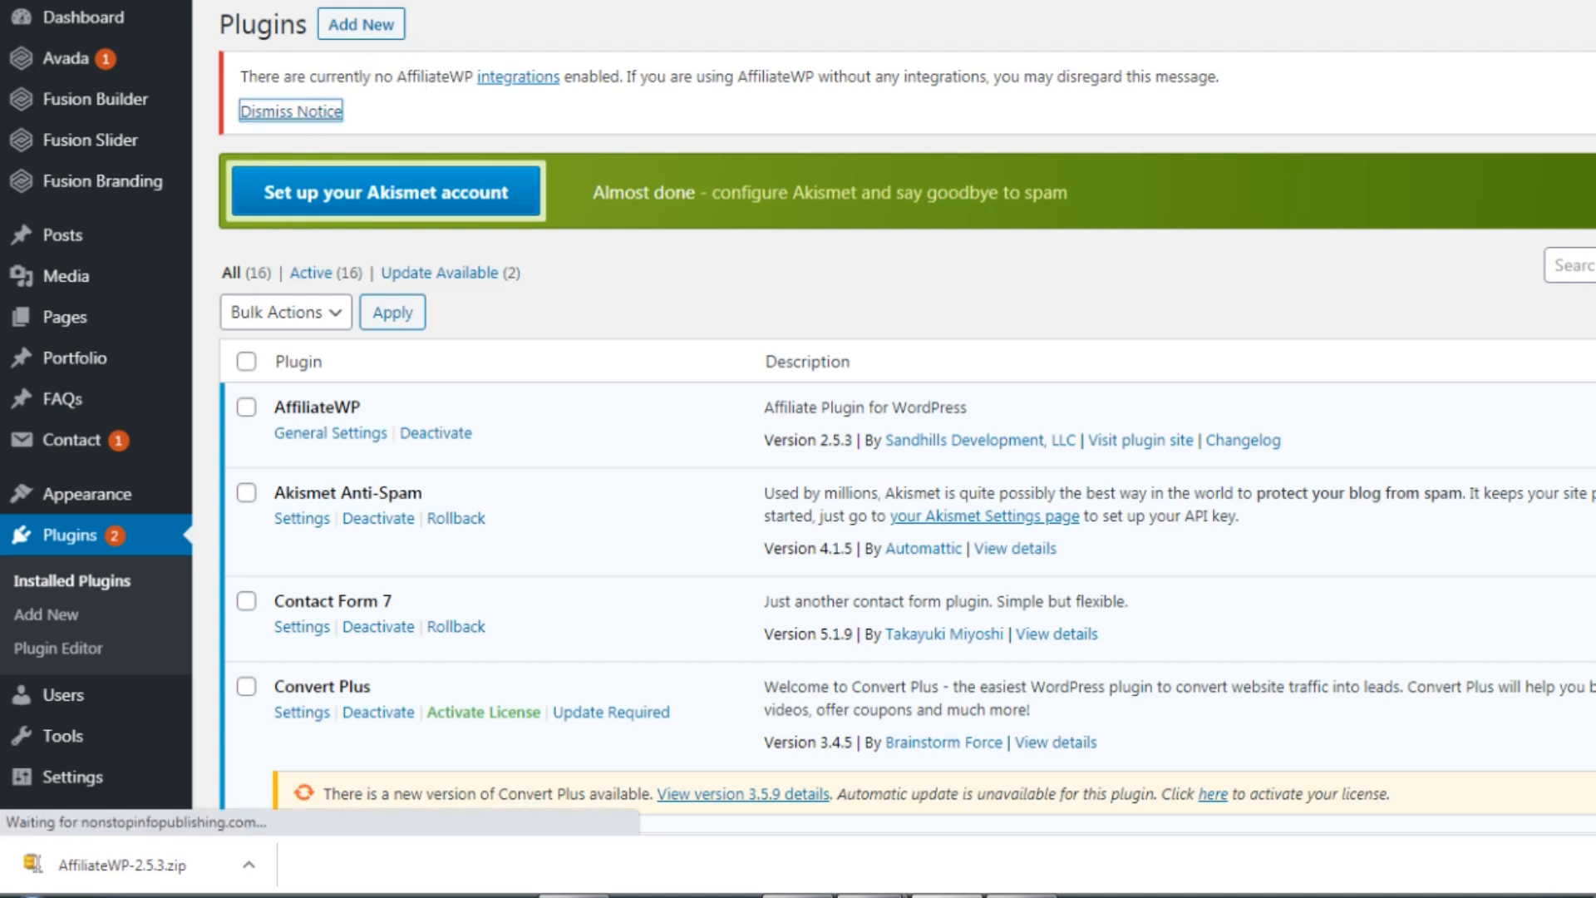
- Open the AffiliateWP overview and examine its earnings totals, affiliate registrations, referrals and highest converting URLs
{"action": "mouse_move", "coordinate": [171, 318]}
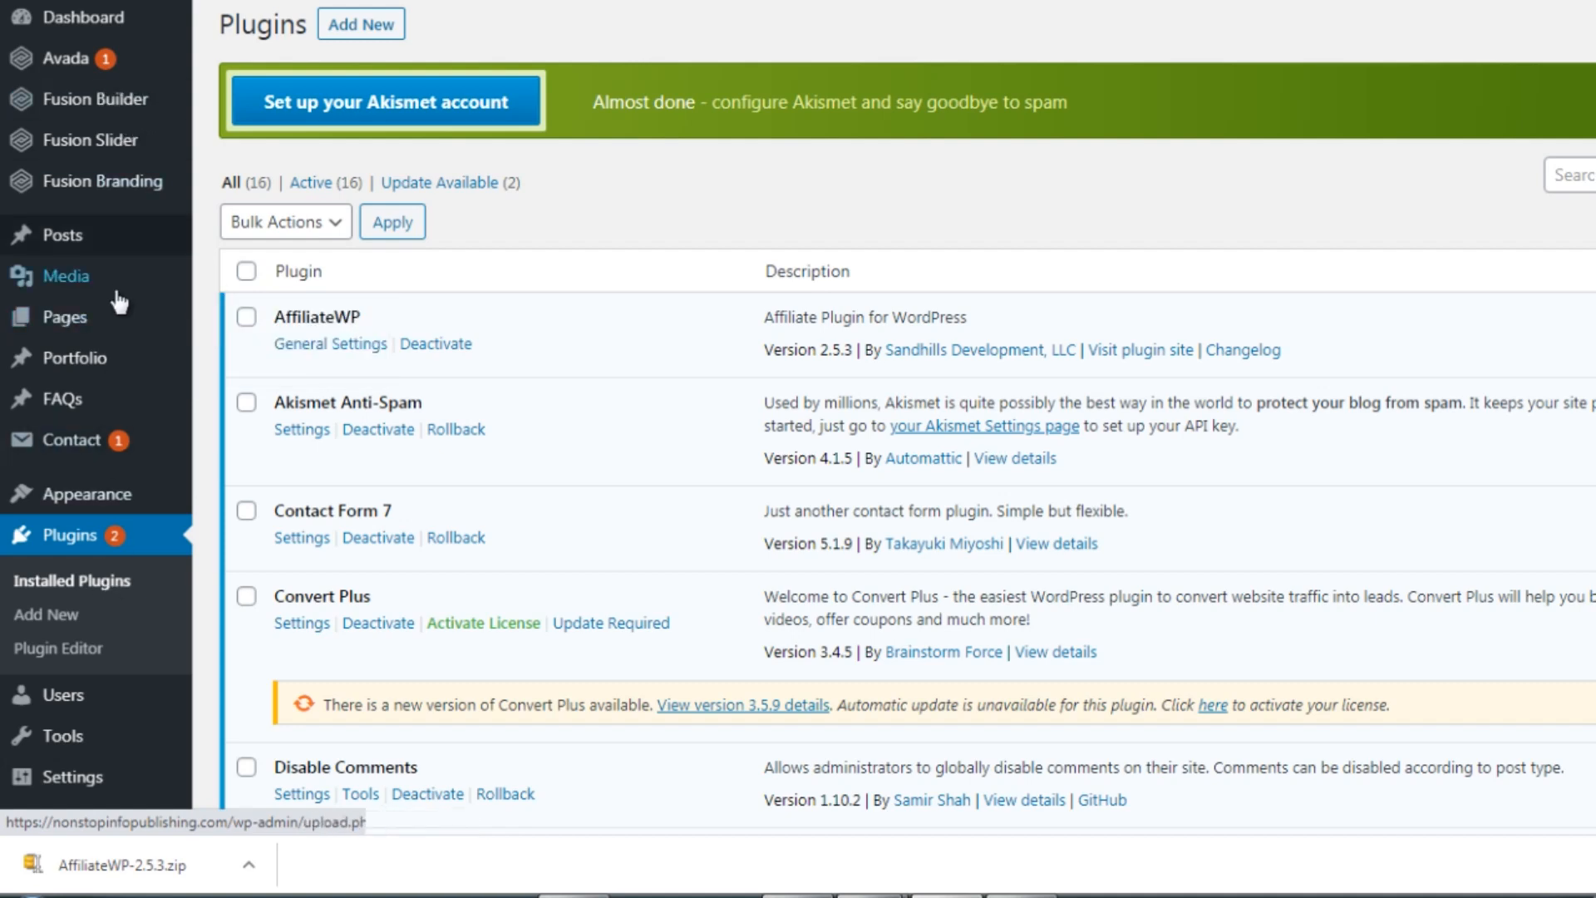
{"action": "scroll", "coordinate": [915, 376], "scroll_direction": "down", "scroll_amount": 5}
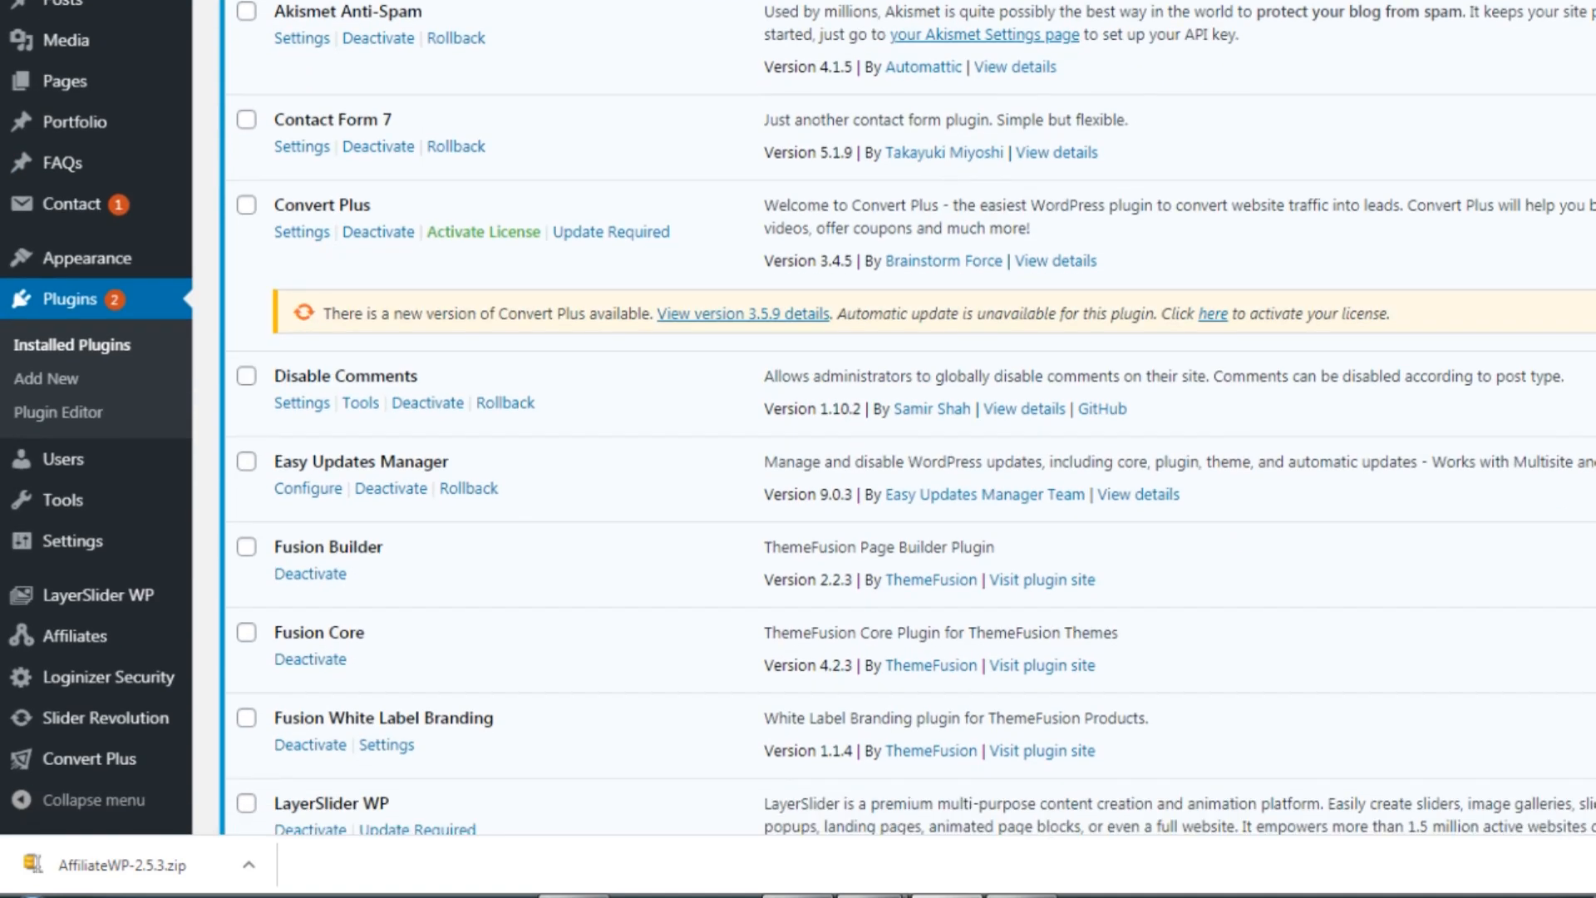
{"action": "scroll", "coordinate": [798, 448], "scroll_direction": "up", "scroll_amount": 1}
{"action": "scroll", "coordinate": [798, 449], "scroll_direction": "down", "scroll_amount": 1}
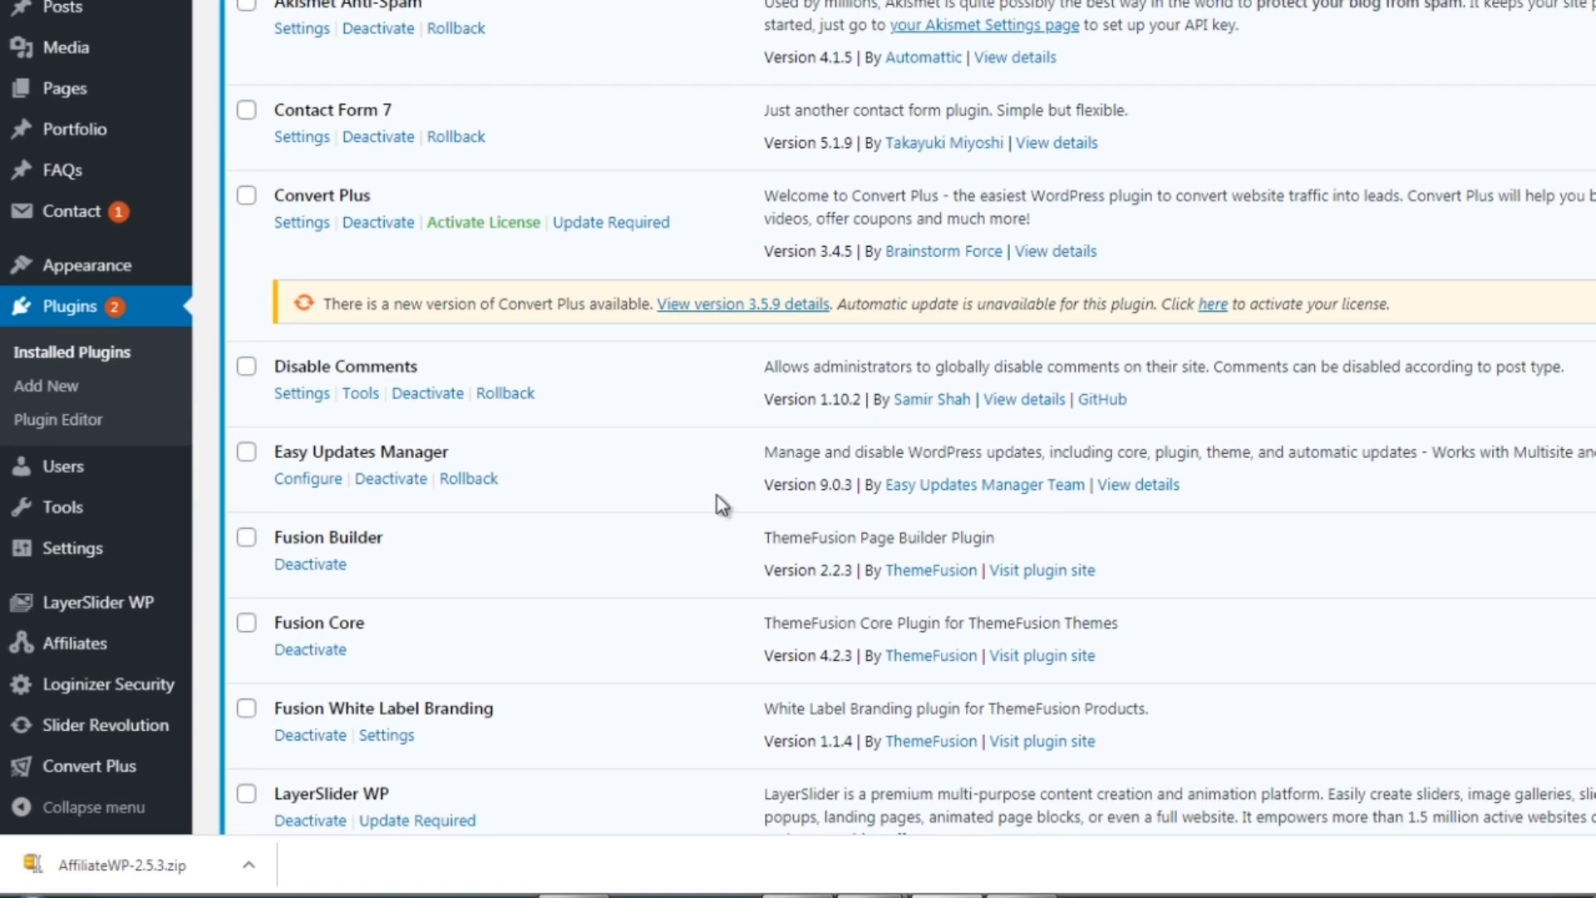
{"action": "mouse_move", "coordinate": [133, 663]}
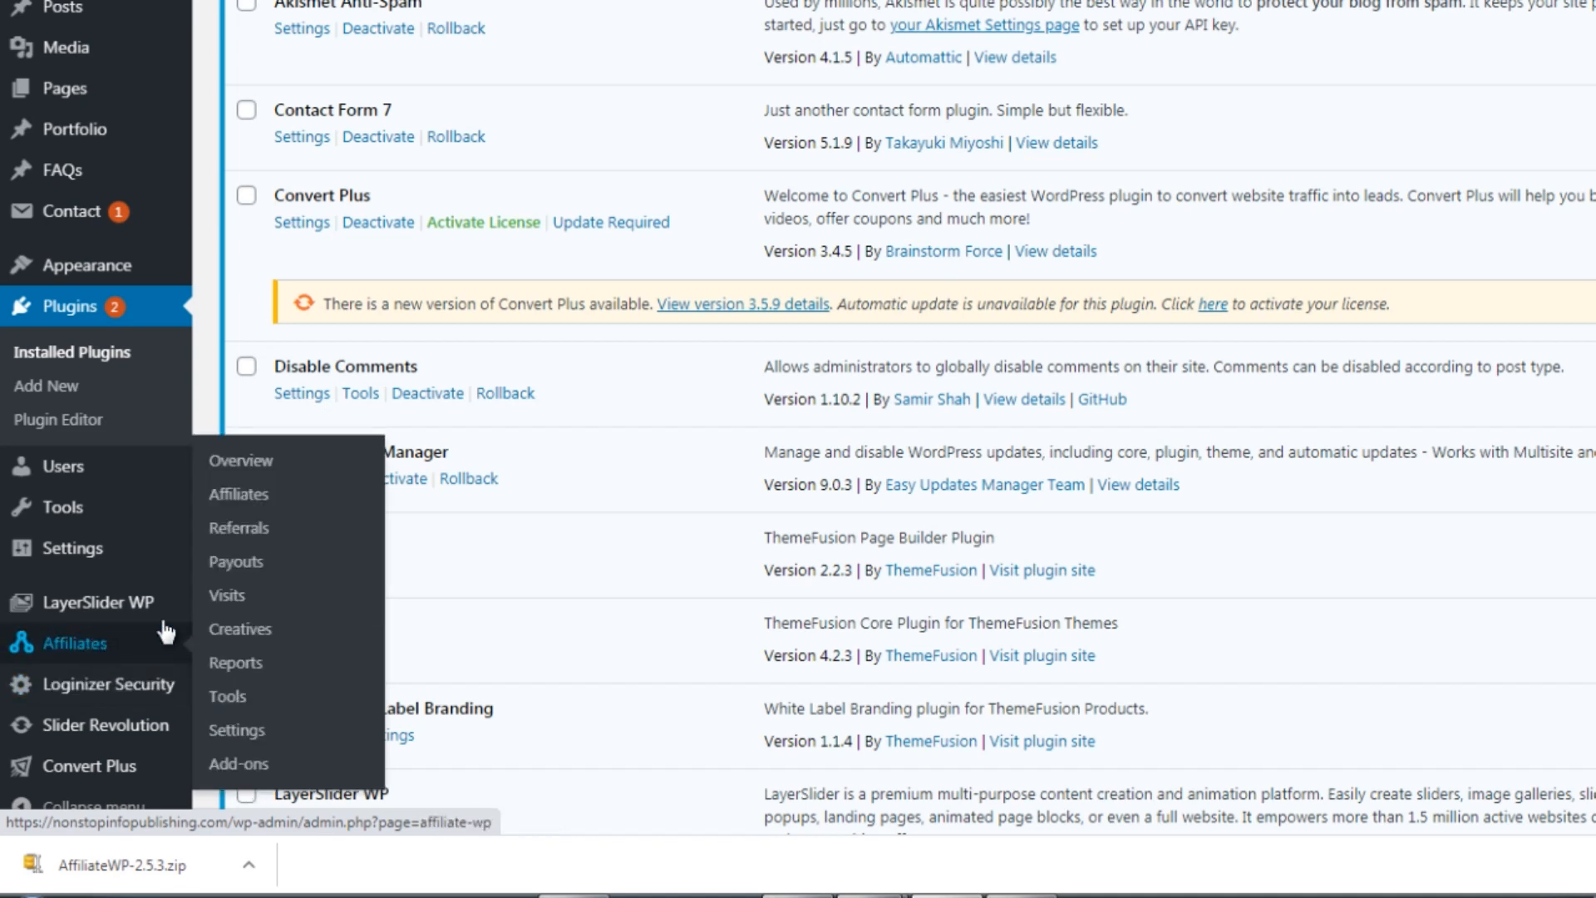
{"action": "left_click", "coordinate": [259, 471]}
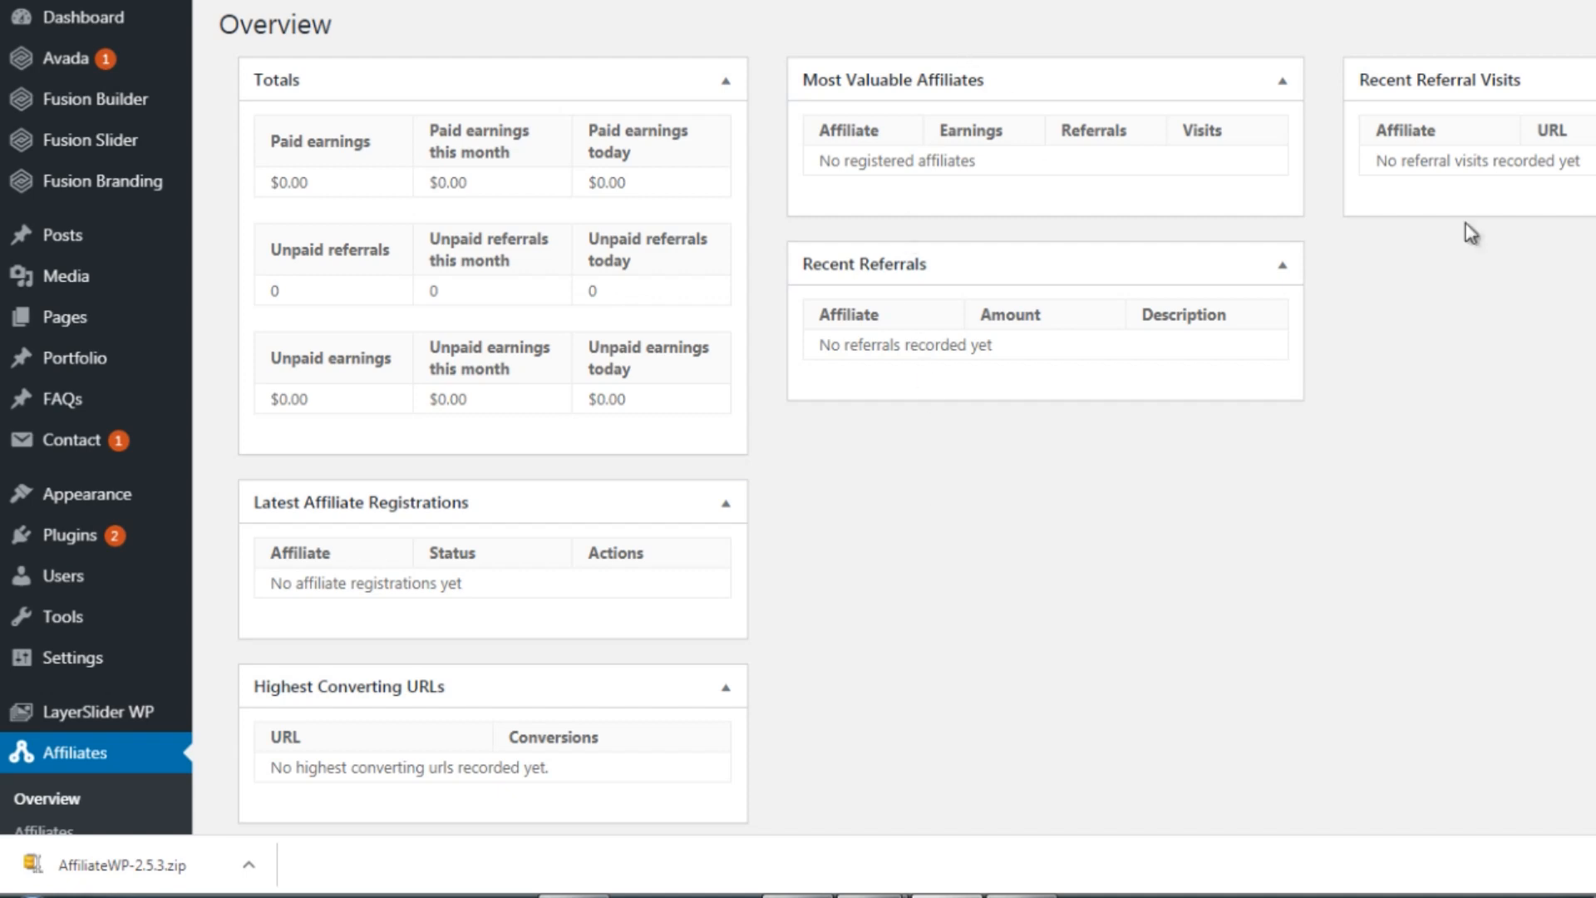
{"action": "scroll", "coordinate": [894, 415], "scroll_direction": "down", "scroll_amount": 4}
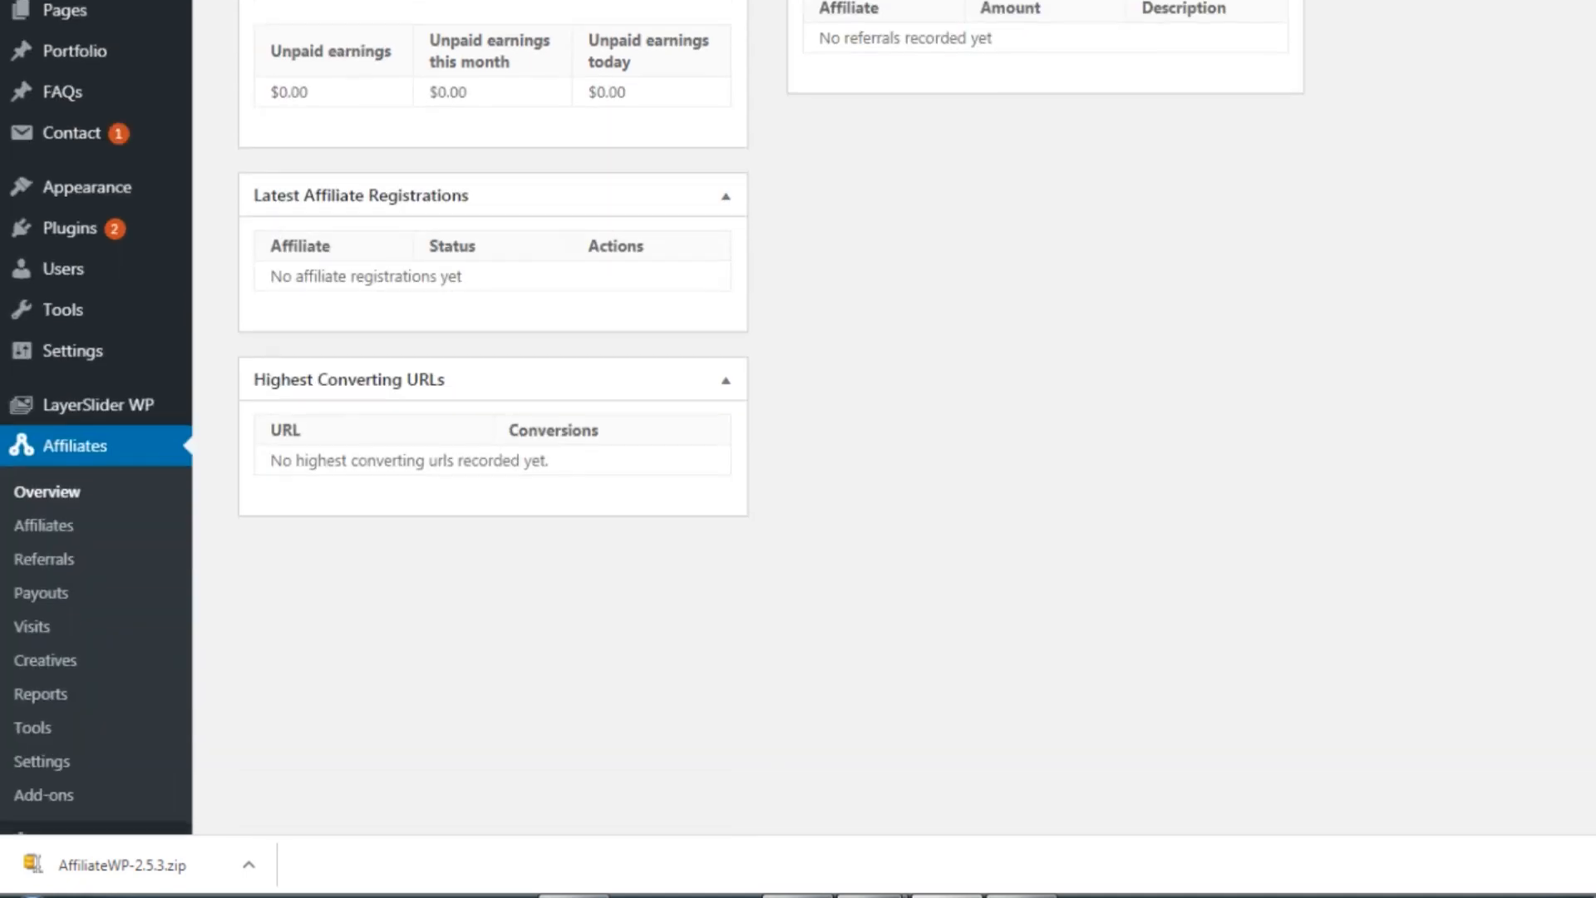
{"action": "scroll", "coordinate": [510, 285], "scroll_direction": "down", "scroll_amount": 1}
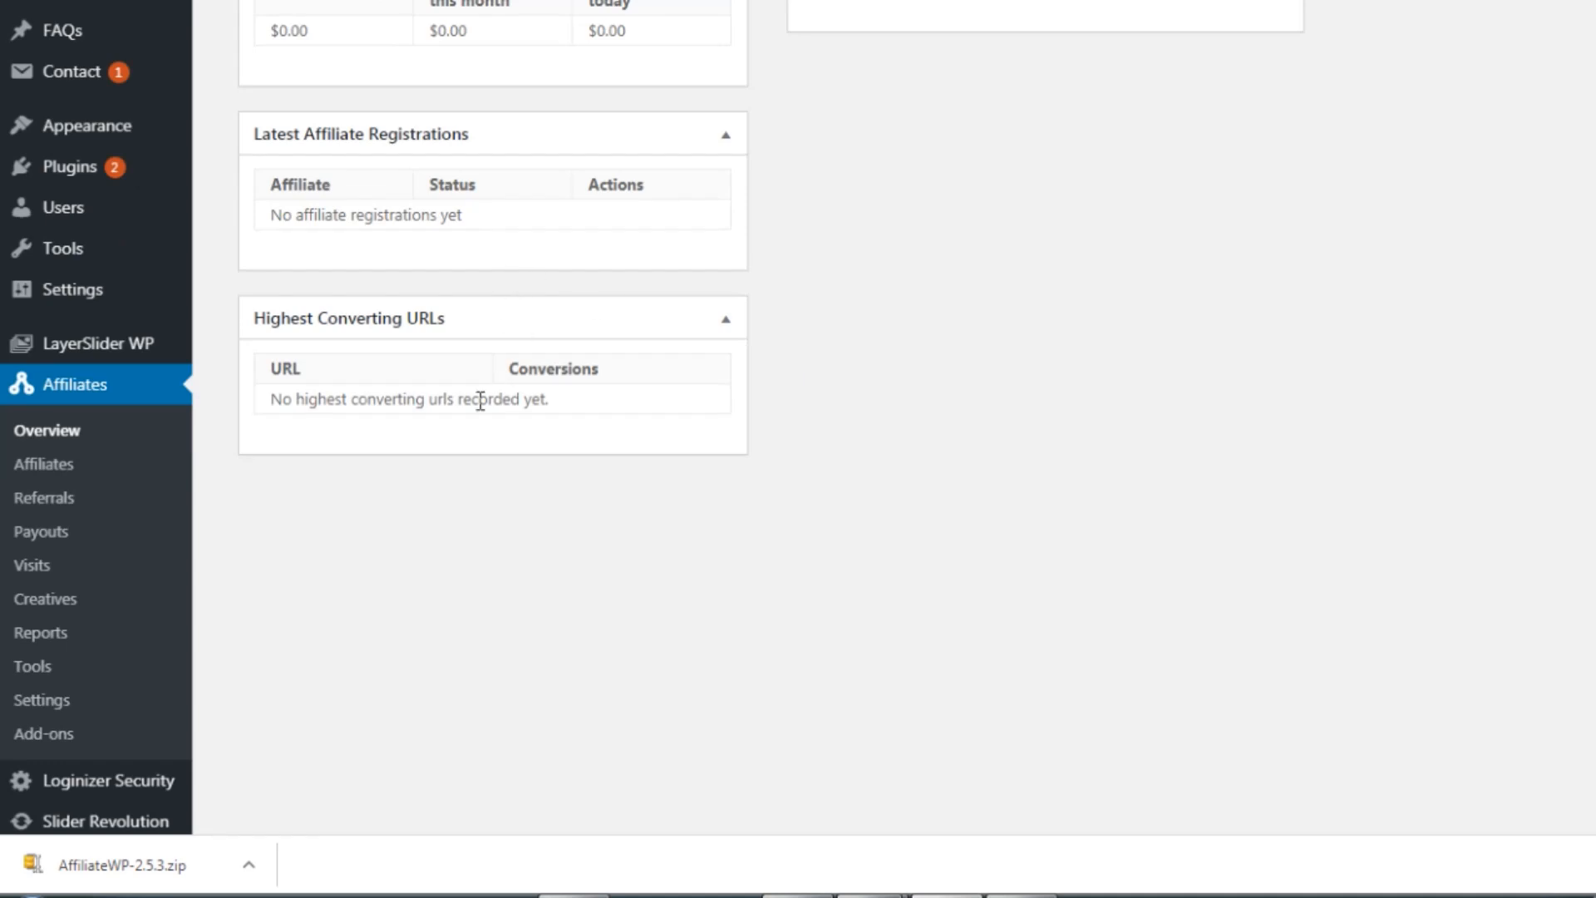
- Open the AffiliateWP general settings and review the license, pages and referral options
{"action": "left_click", "coordinate": [37, 705]}
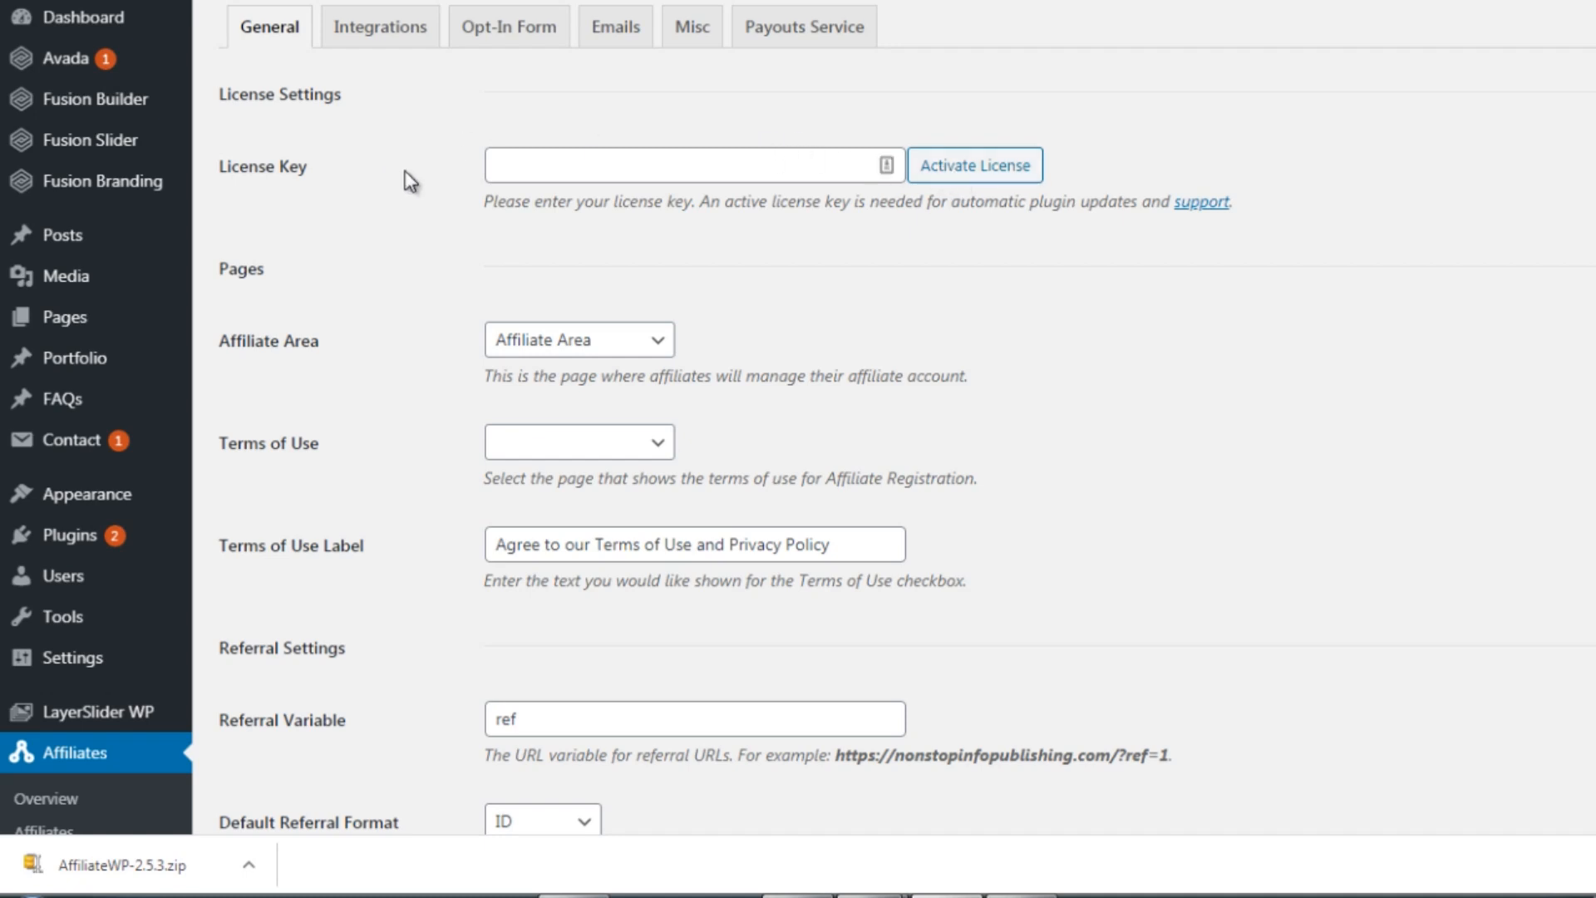
{"action": "scroll", "coordinate": [403, 183], "scroll_direction": "down", "scroll_amount": 3}
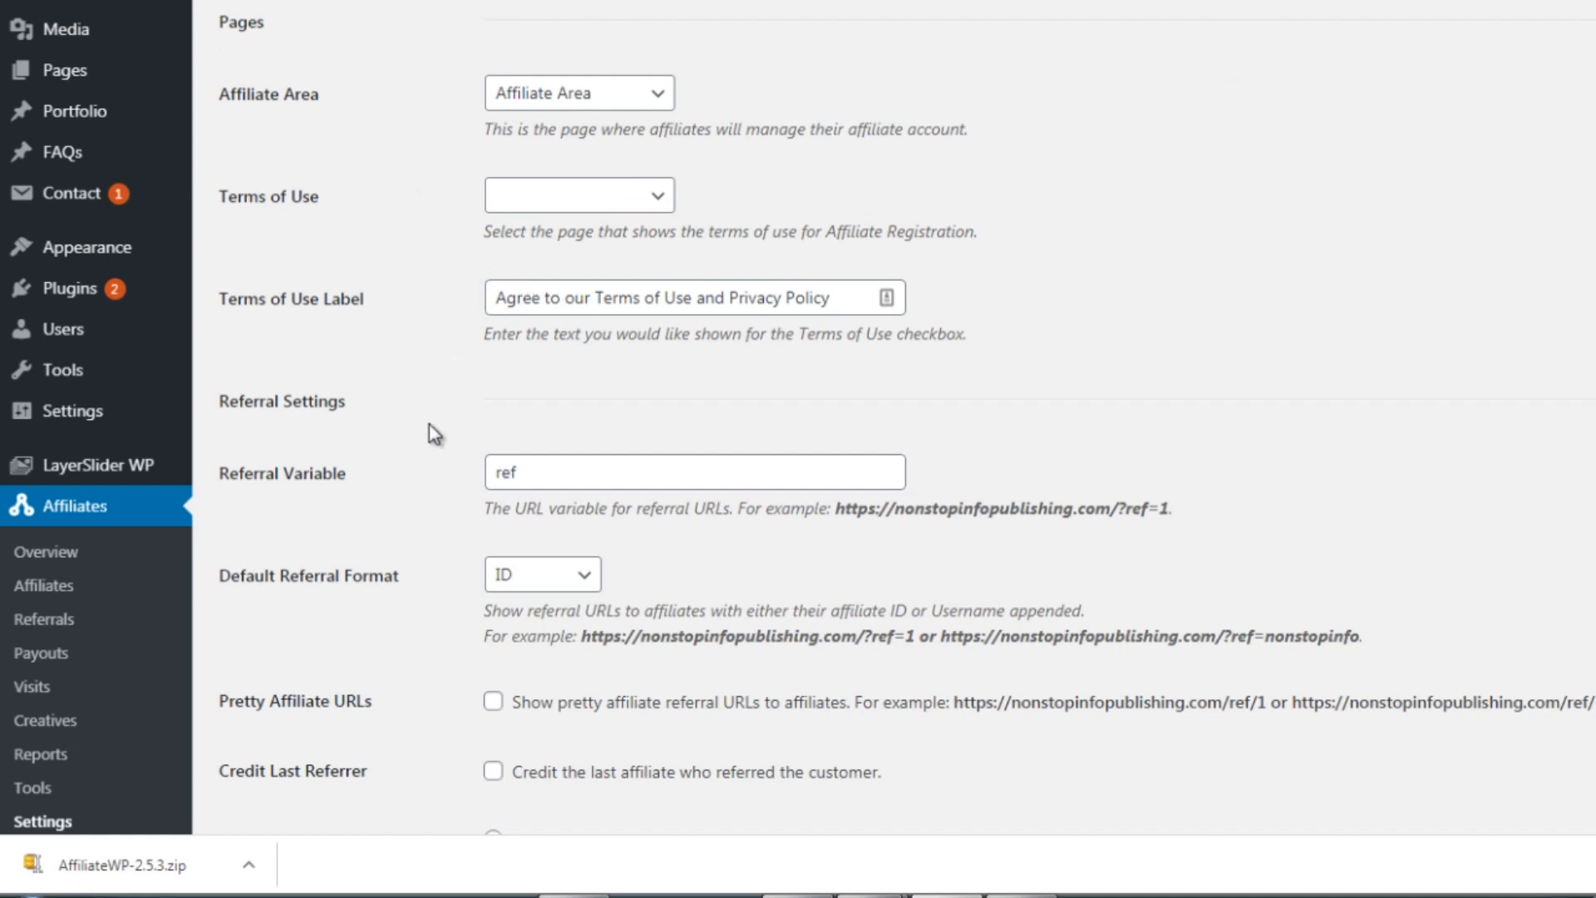
{"action": "scroll", "coordinate": [1339, 299], "scroll_direction": "down", "scroll_amount": 2}
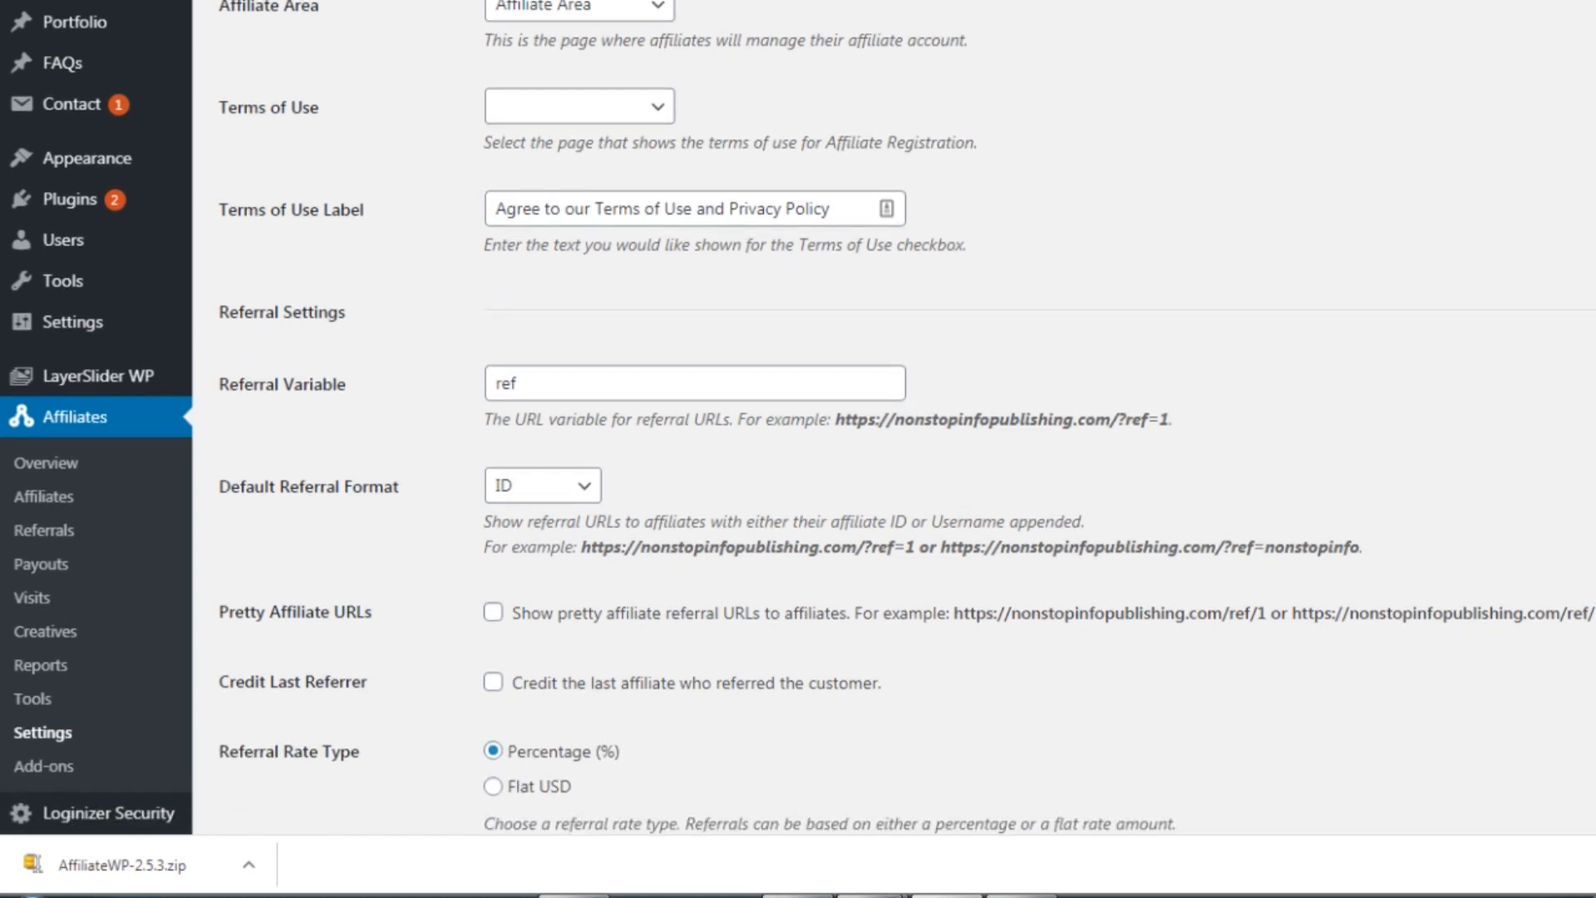
- Open a blank new affiliate form from the affiliates list and review its status, referral rate, payment email and notes fields
{"action": "left_click", "coordinate": [58, 492]}
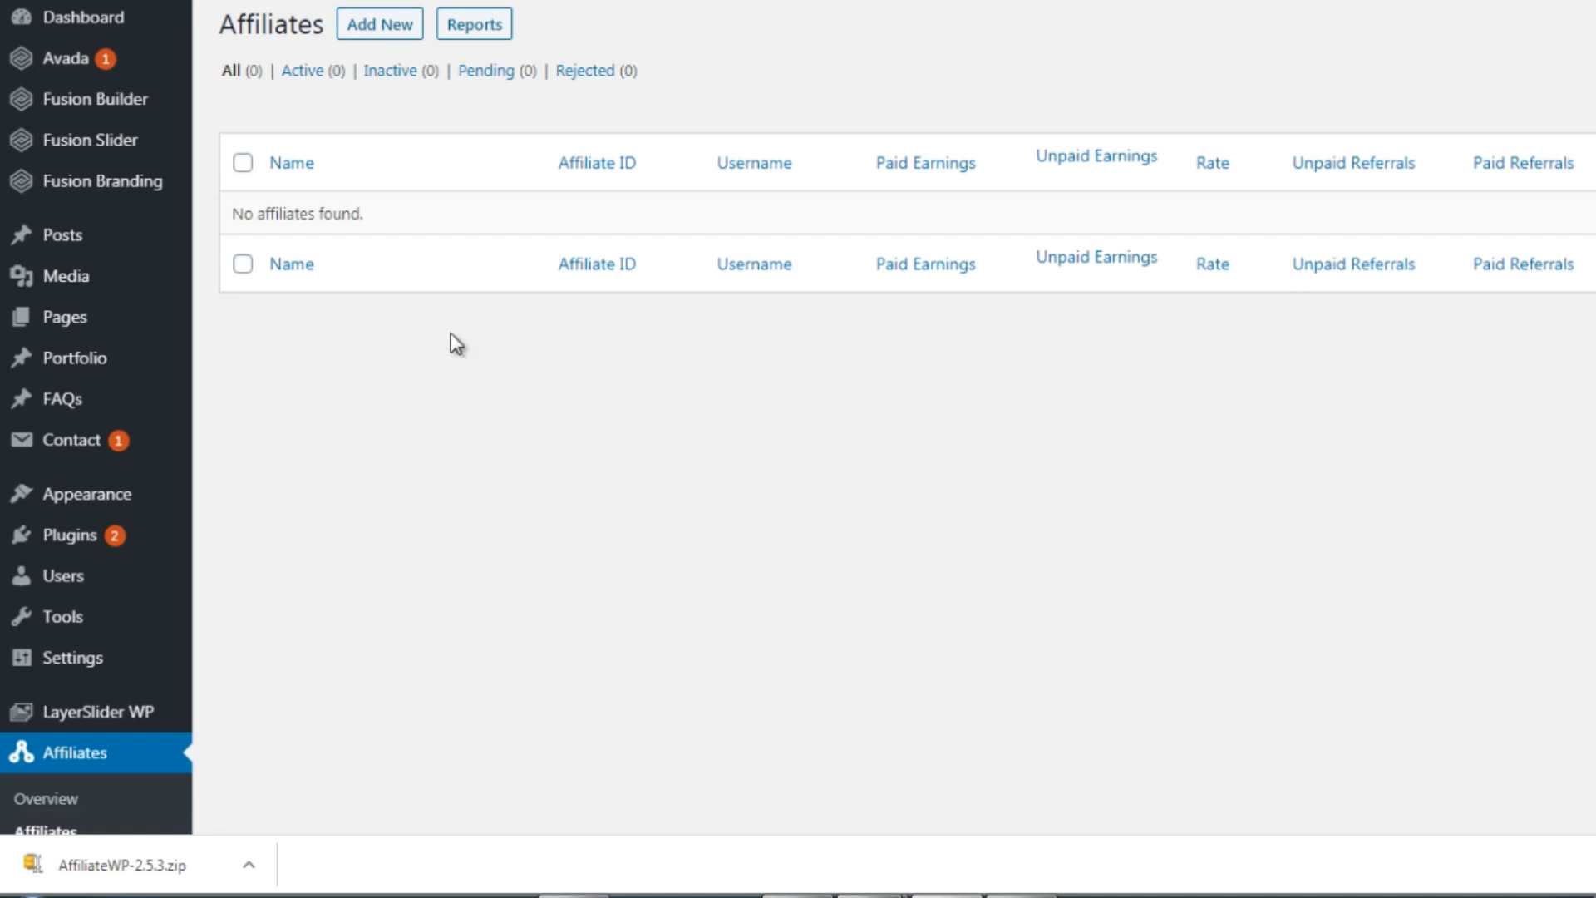
{"action": "left_click", "coordinate": [402, 25]}
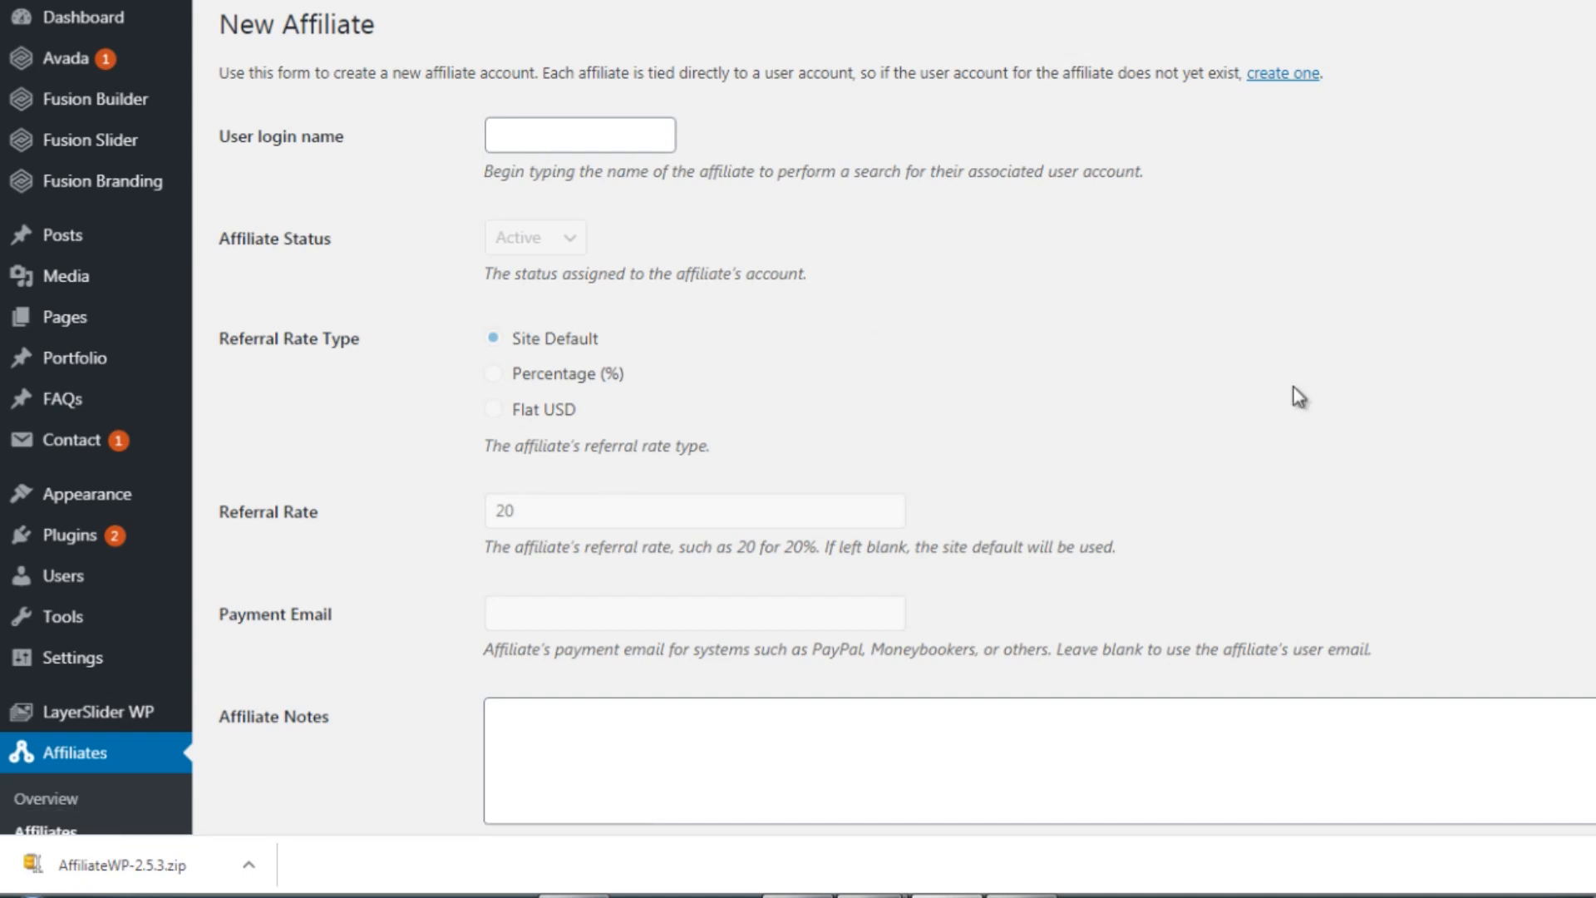
{"action": "scroll", "coordinate": [1347, 397], "scroll_direction": "down", "scroll_amount": 4}
{"action": "scroll", "coordinate": [893, 415], "scroll_direction": "up", "scroll_amount": 5}
{"action": "scroll", "coordinate": [1425, 315], "scroll_direction": "down", "scroll_amount": 2}
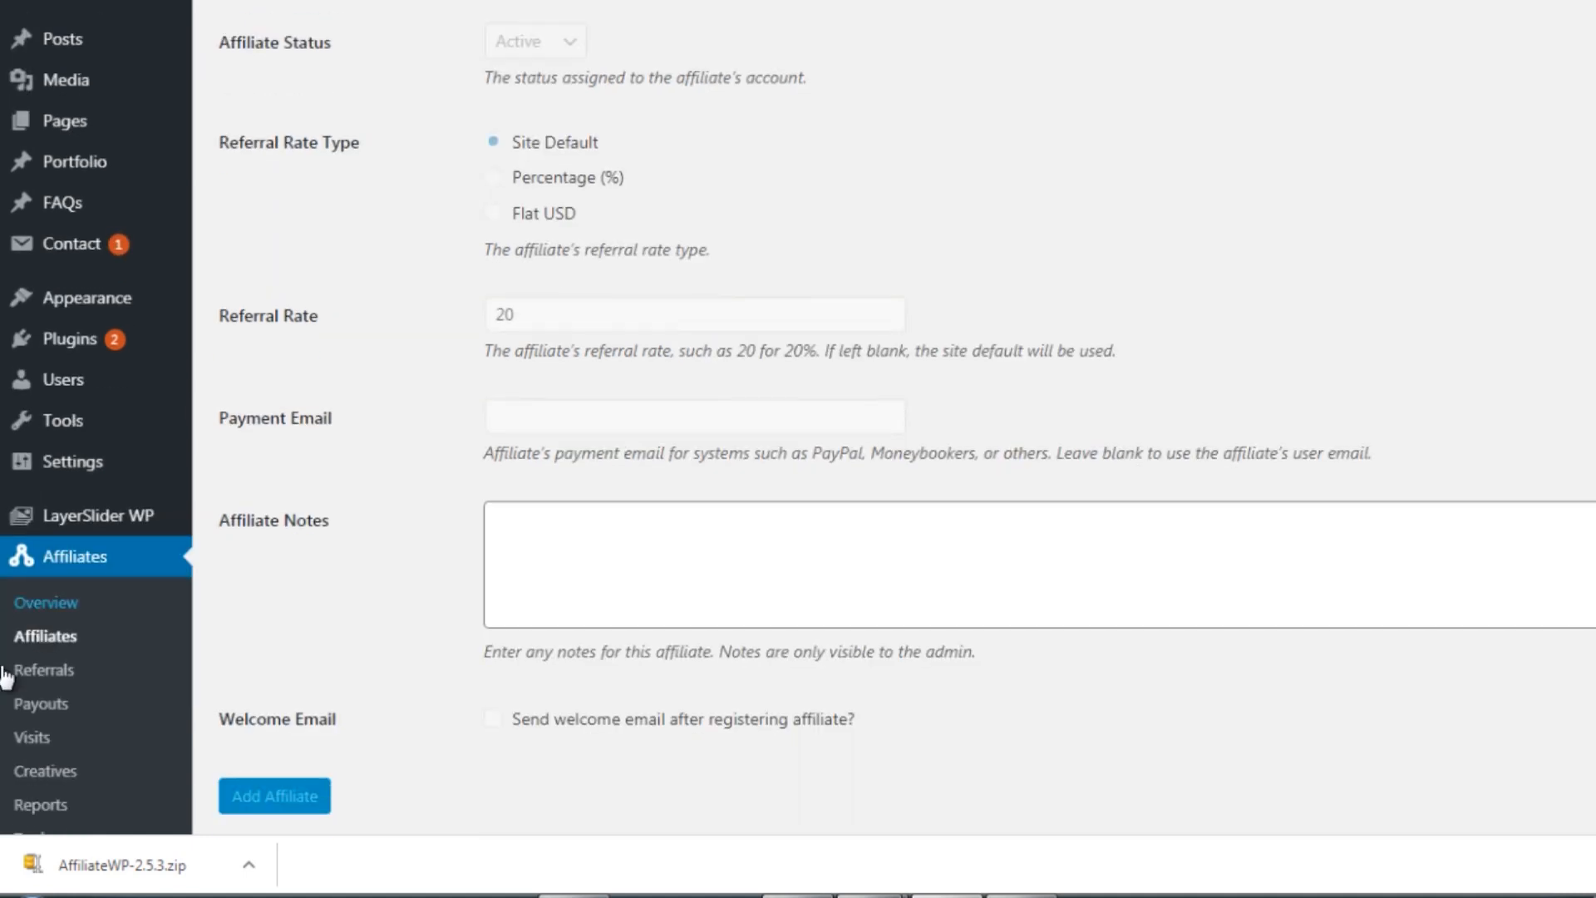
- Open a blank new referral form, review its fields and highlight the notice about the Payouts Service
{"action": "left_click", "coordinate": [59, 675]}
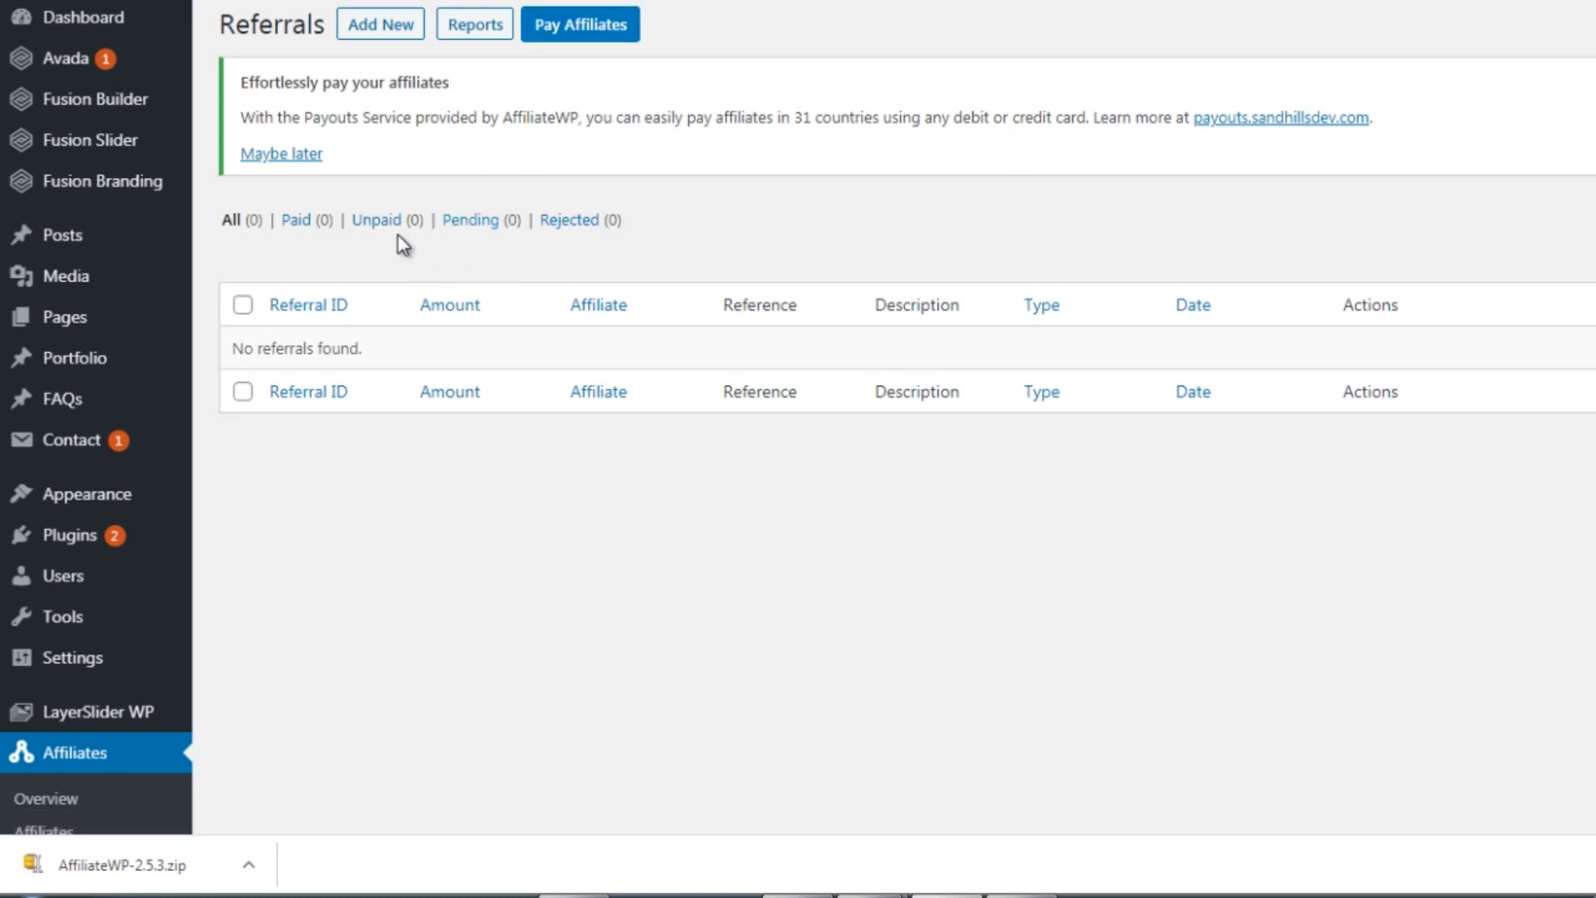
{"action": "left_click", "coordinate": [391, 25]}
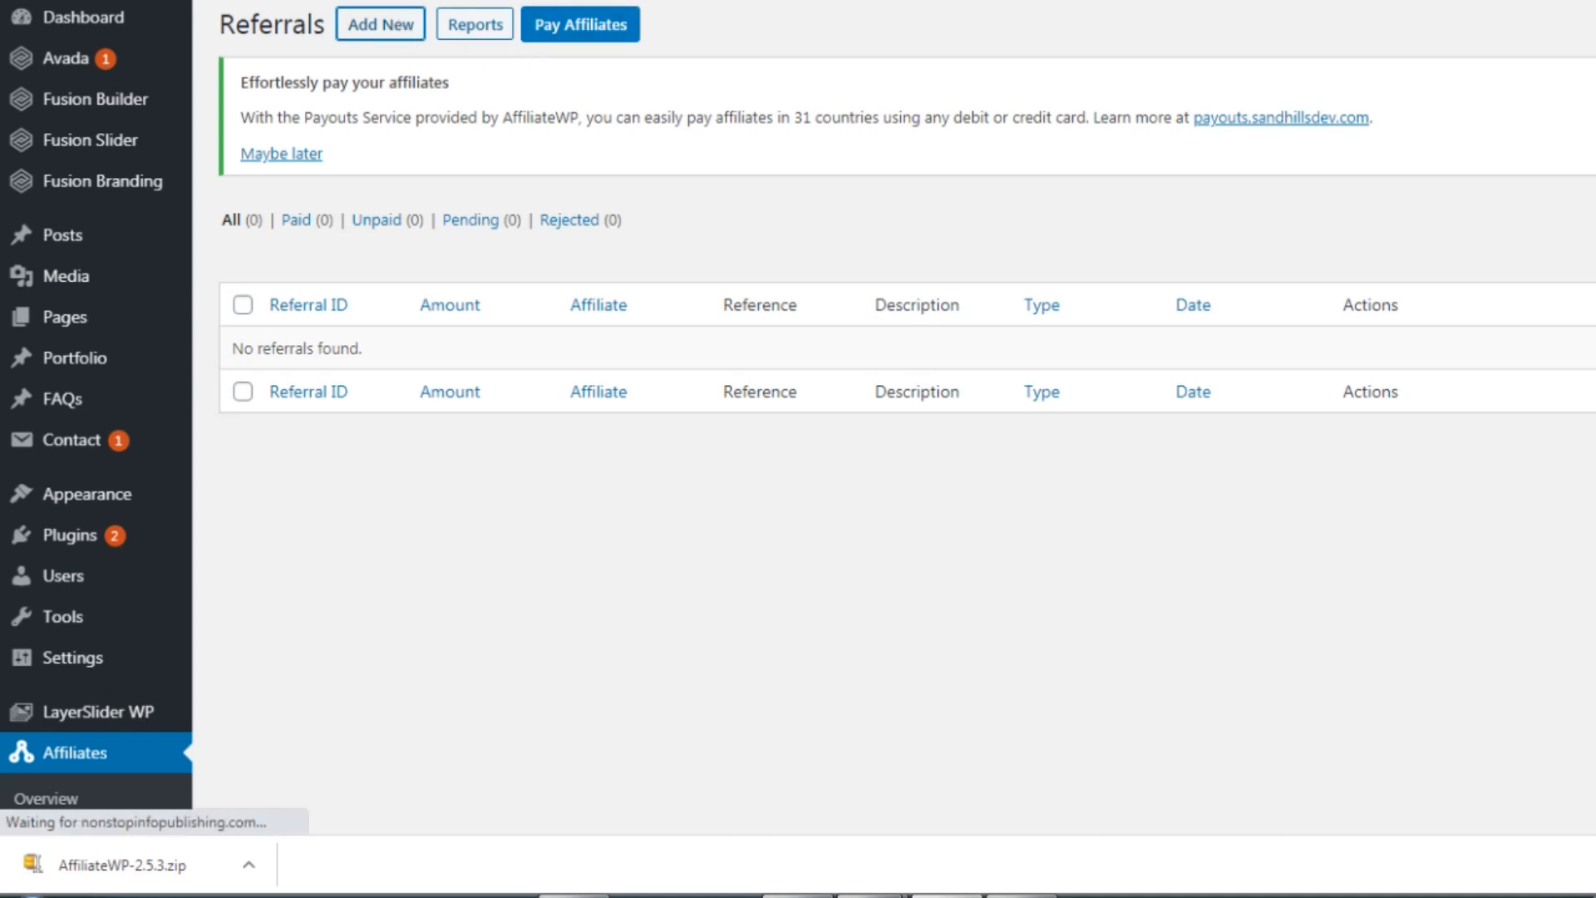
{"action": "scroll", "coordinate": [1575, 241], "scroll_direction": "down", "scroll_amount": 4}
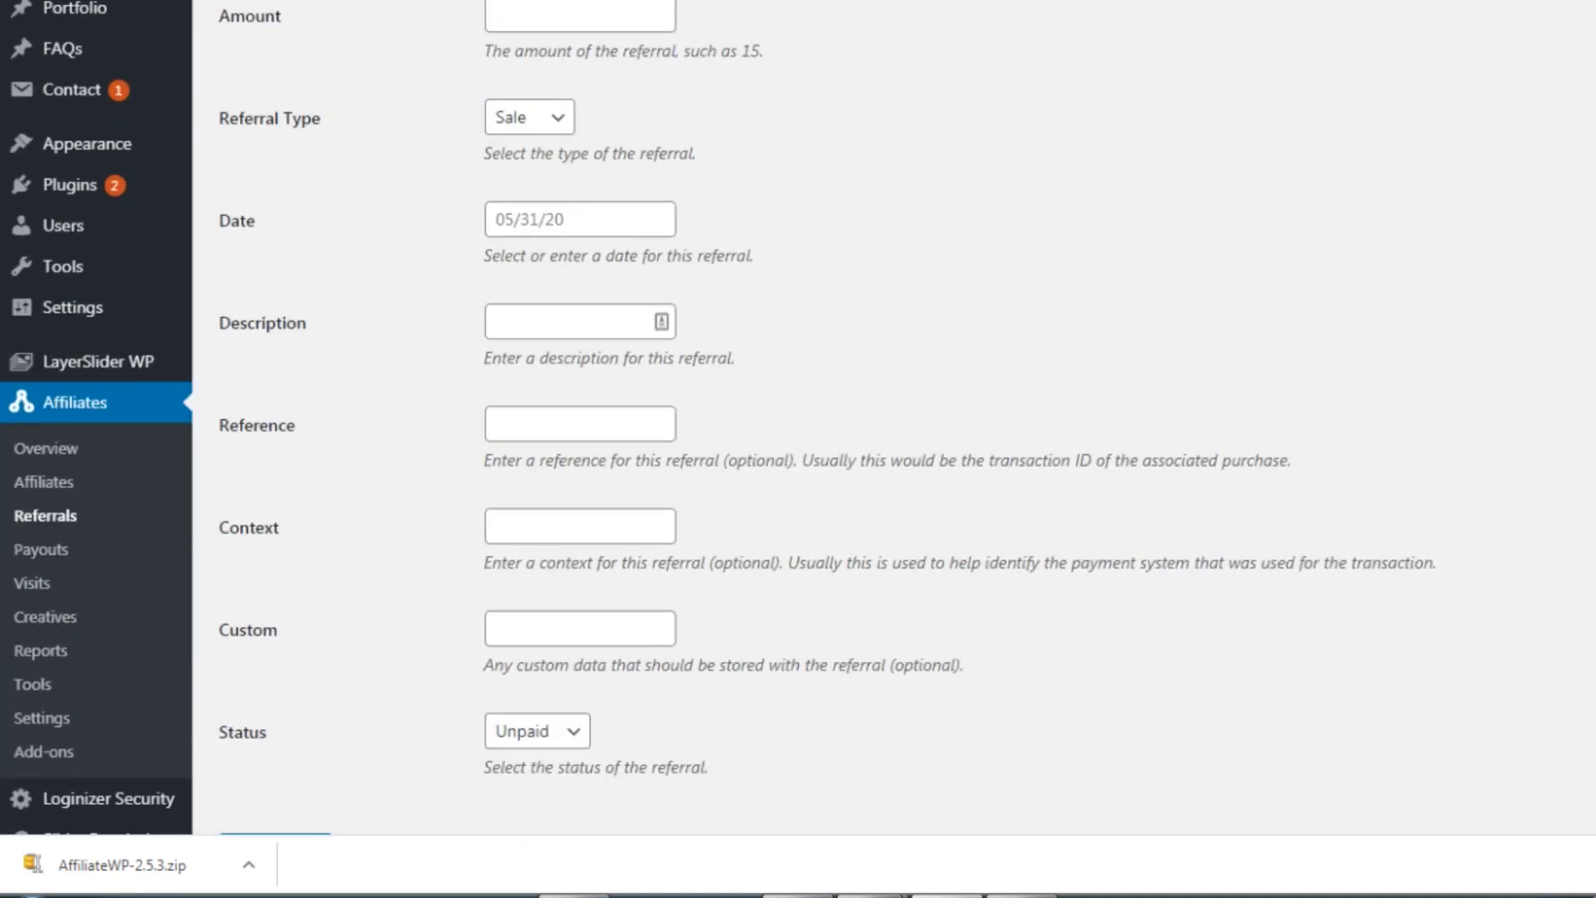
{"action": "scroll", "coordinate": [798, 415], "scroll_direction": "down", "scroll_amount": 1}
{"action": "scroll", "coordinate": [713, 22], "scroll_direction": "up", "scroll_amount": 6}
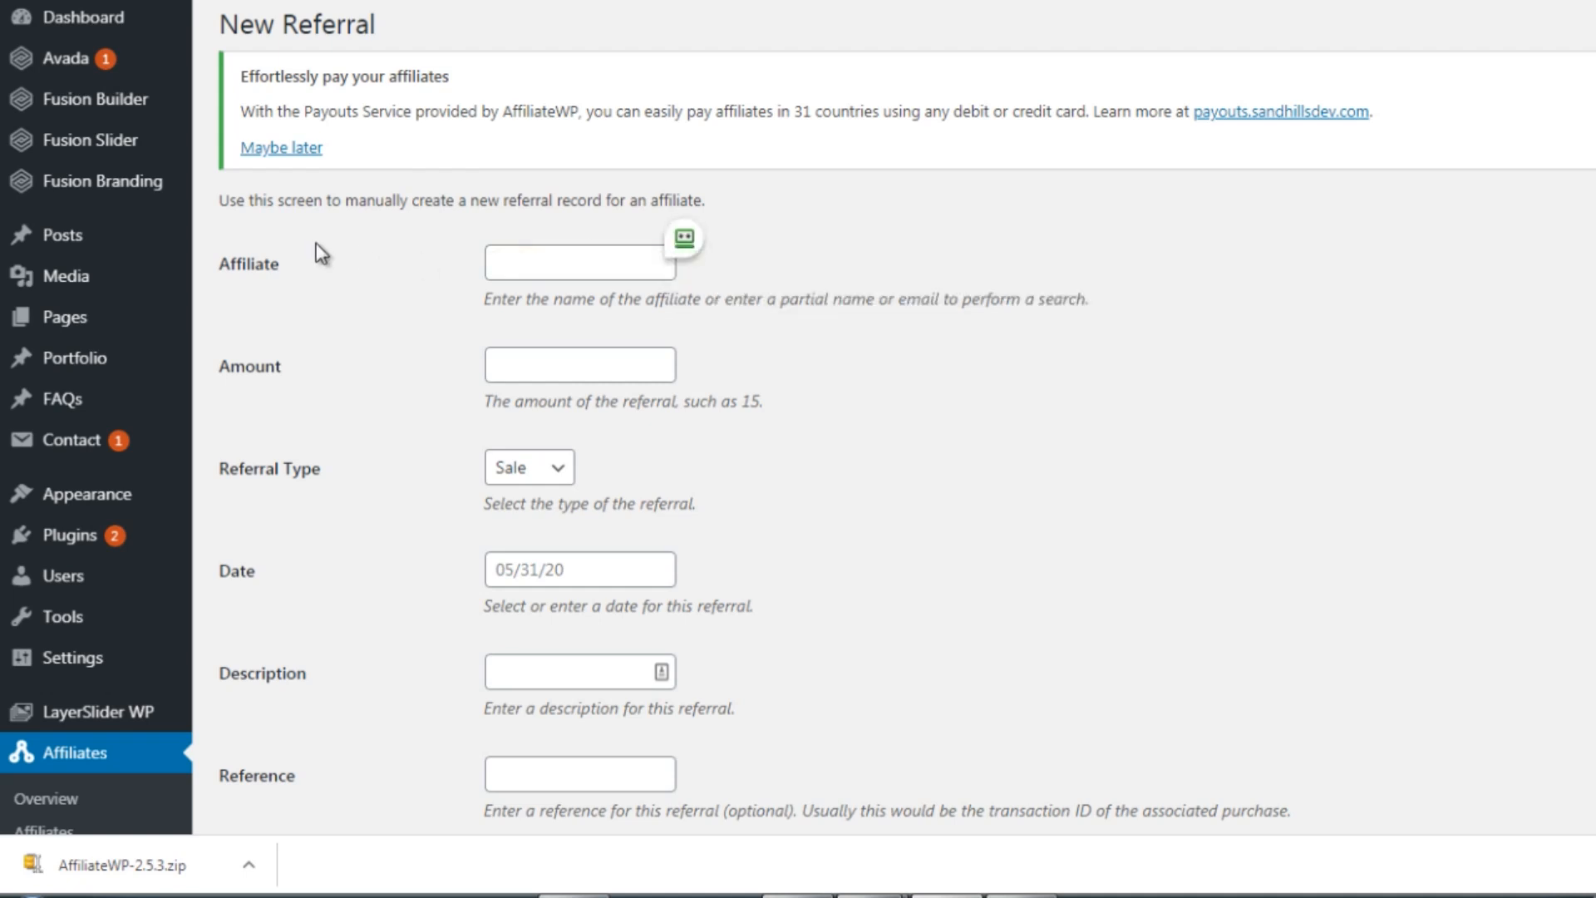
{"action": "left_click_drag", "start_coordinate": [239, 83], "coordinate": [467, 70]}
{"action": "left_click_drag", "start_coordinate": [320, 113], "coordinate": [1109, 101]}
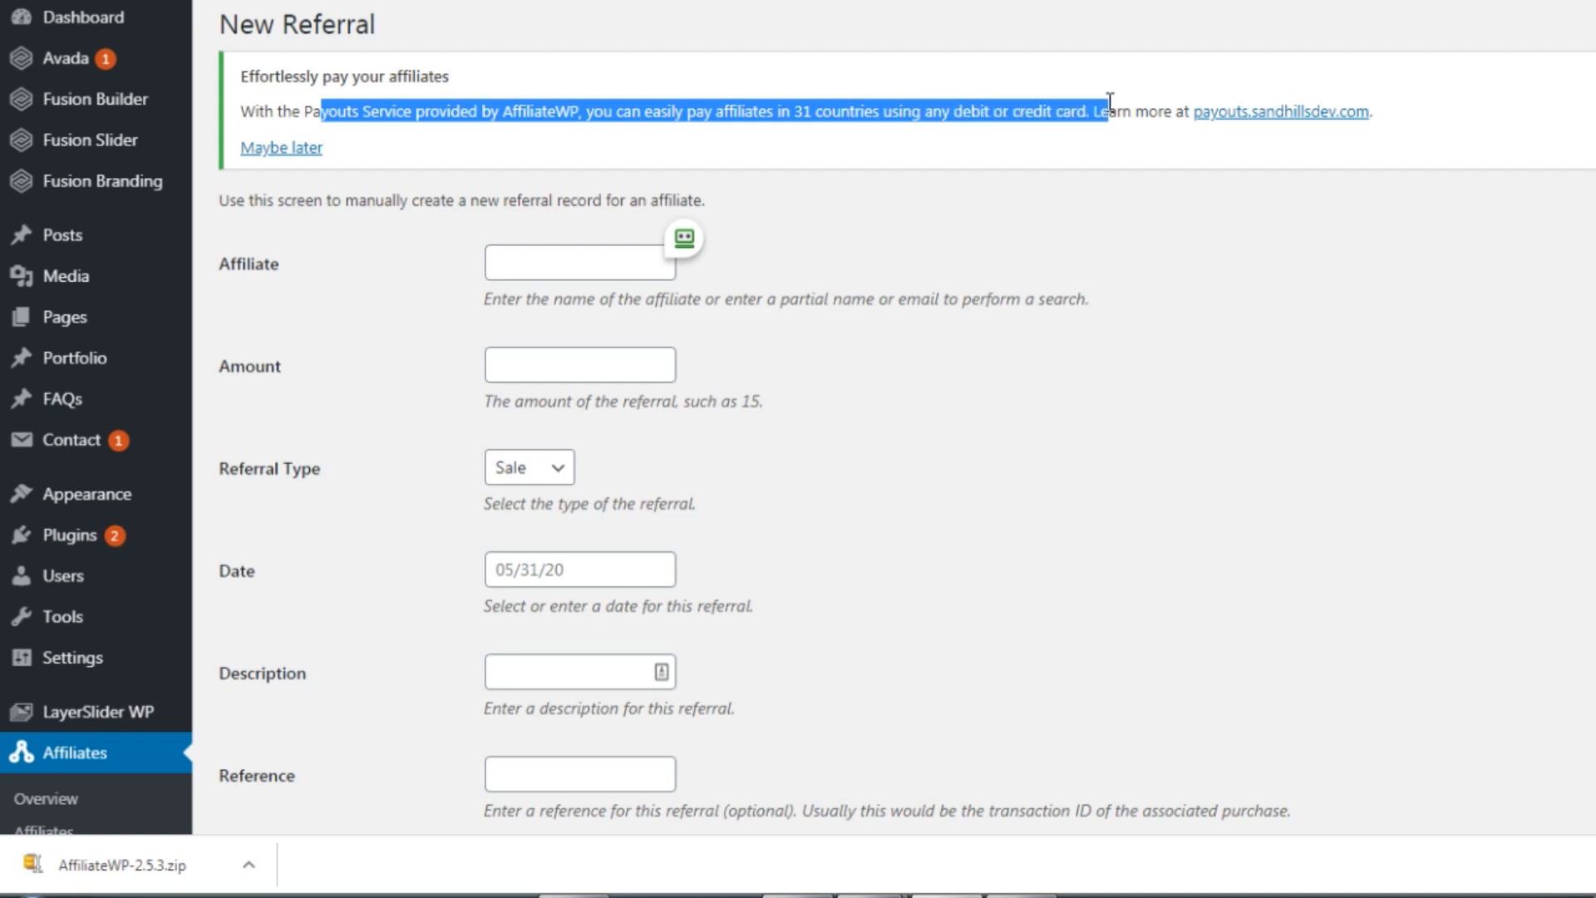
- Dismiss the Payouts Service notice on the new referral form and open the AffiliateWP payouts list
{"action": "left_click", "coordinate": [475, 141]}
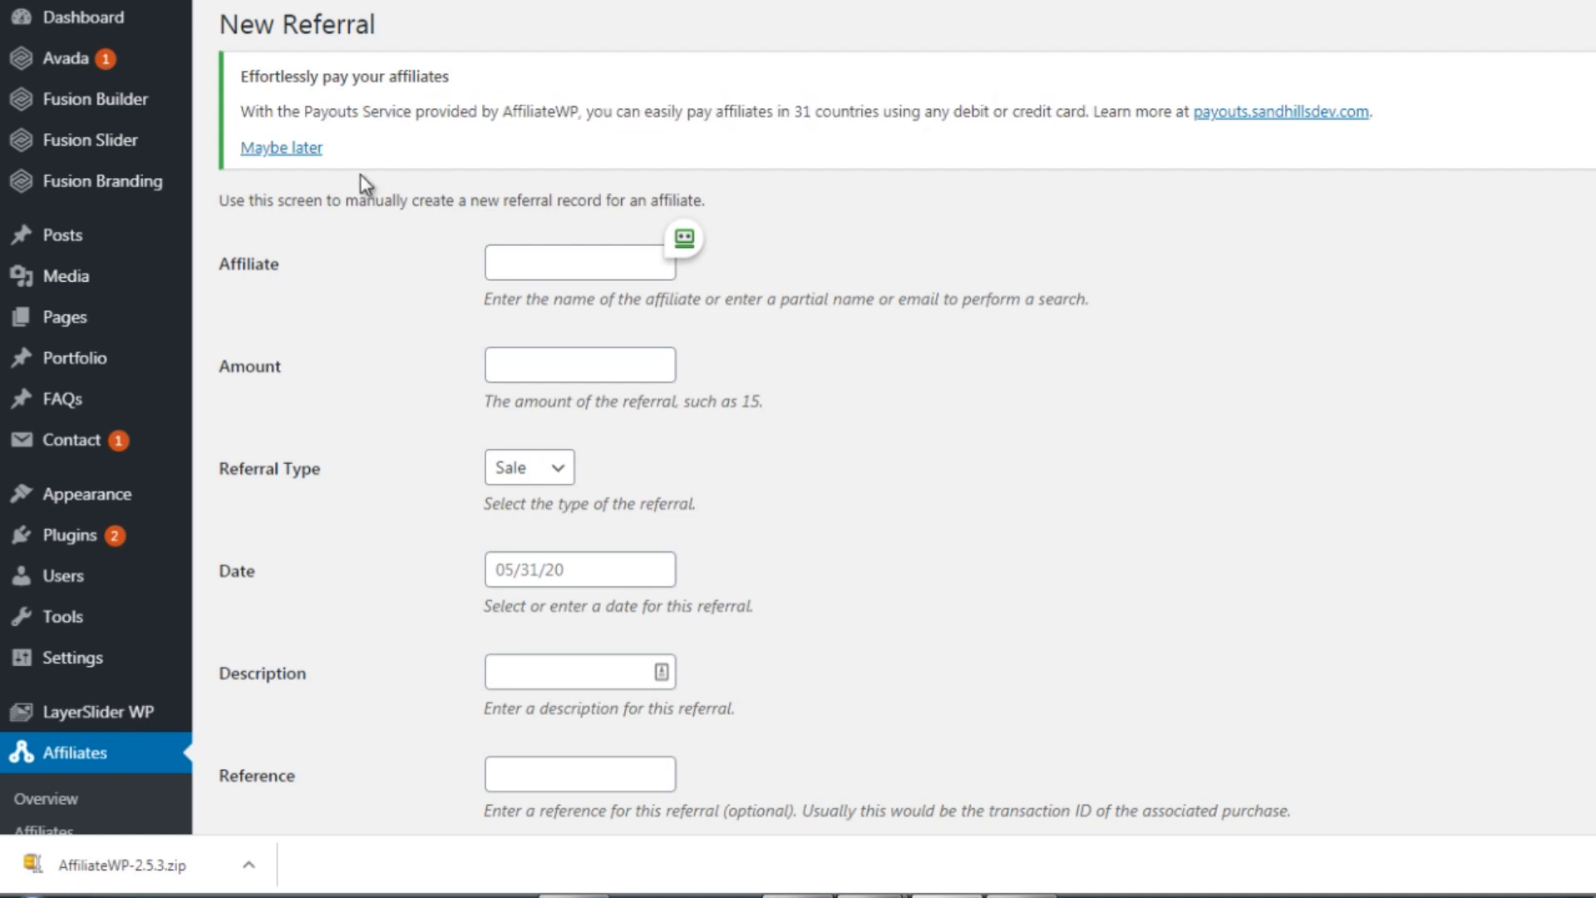
{"action": "left_click", "coordinate": [284, 150]}
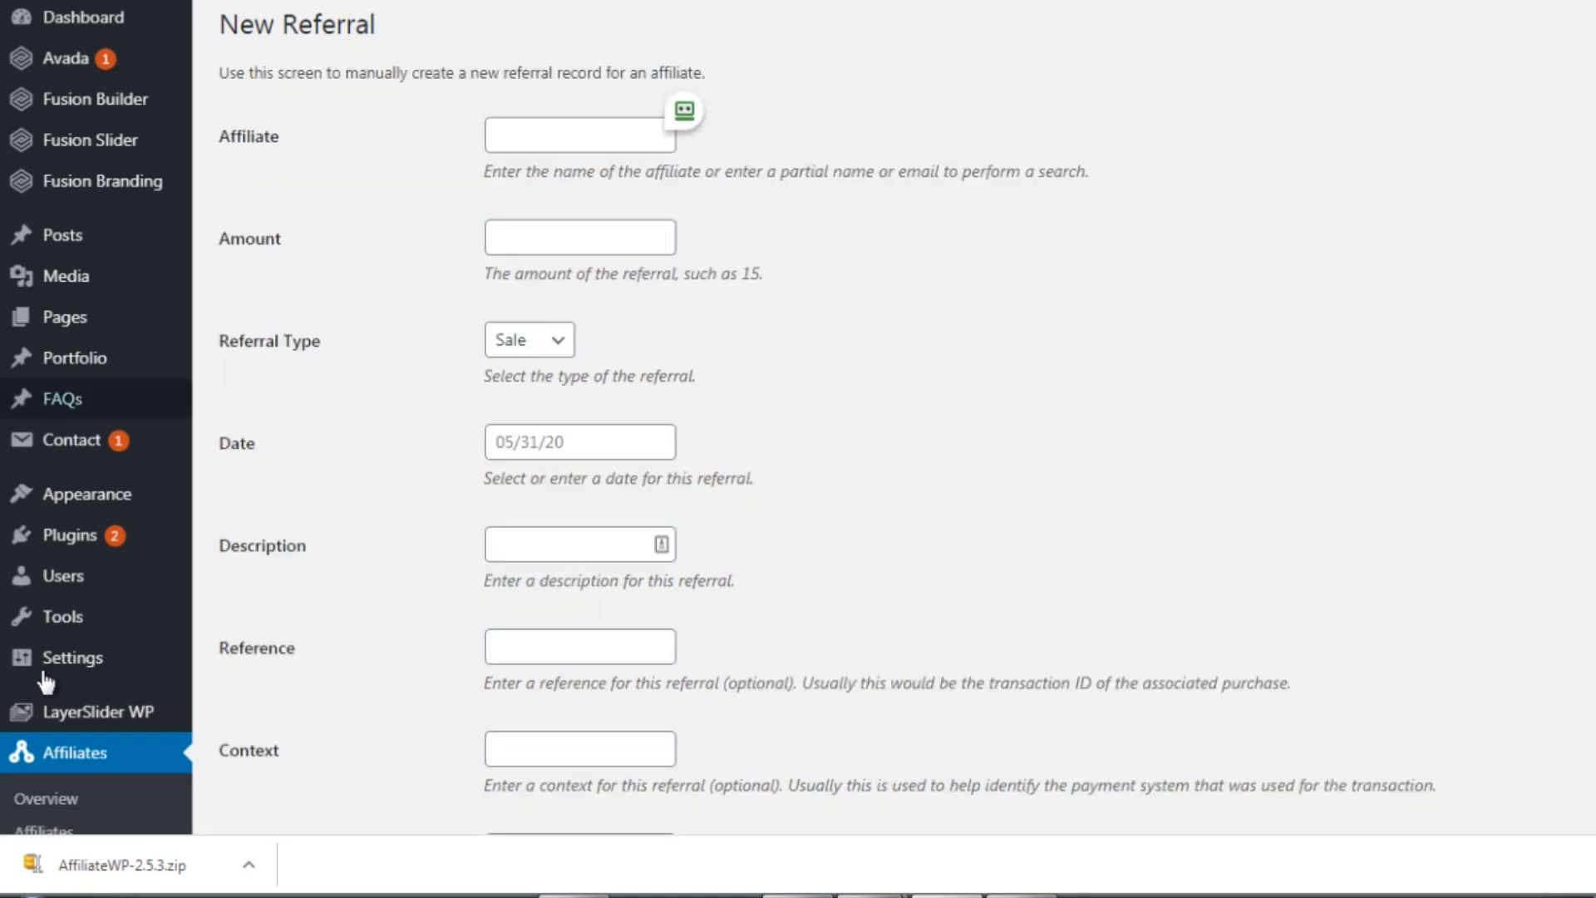
{"action": "scroll", "coordinate": [37, 540], "scroll_direction": "down", "scroll_amount": 5}
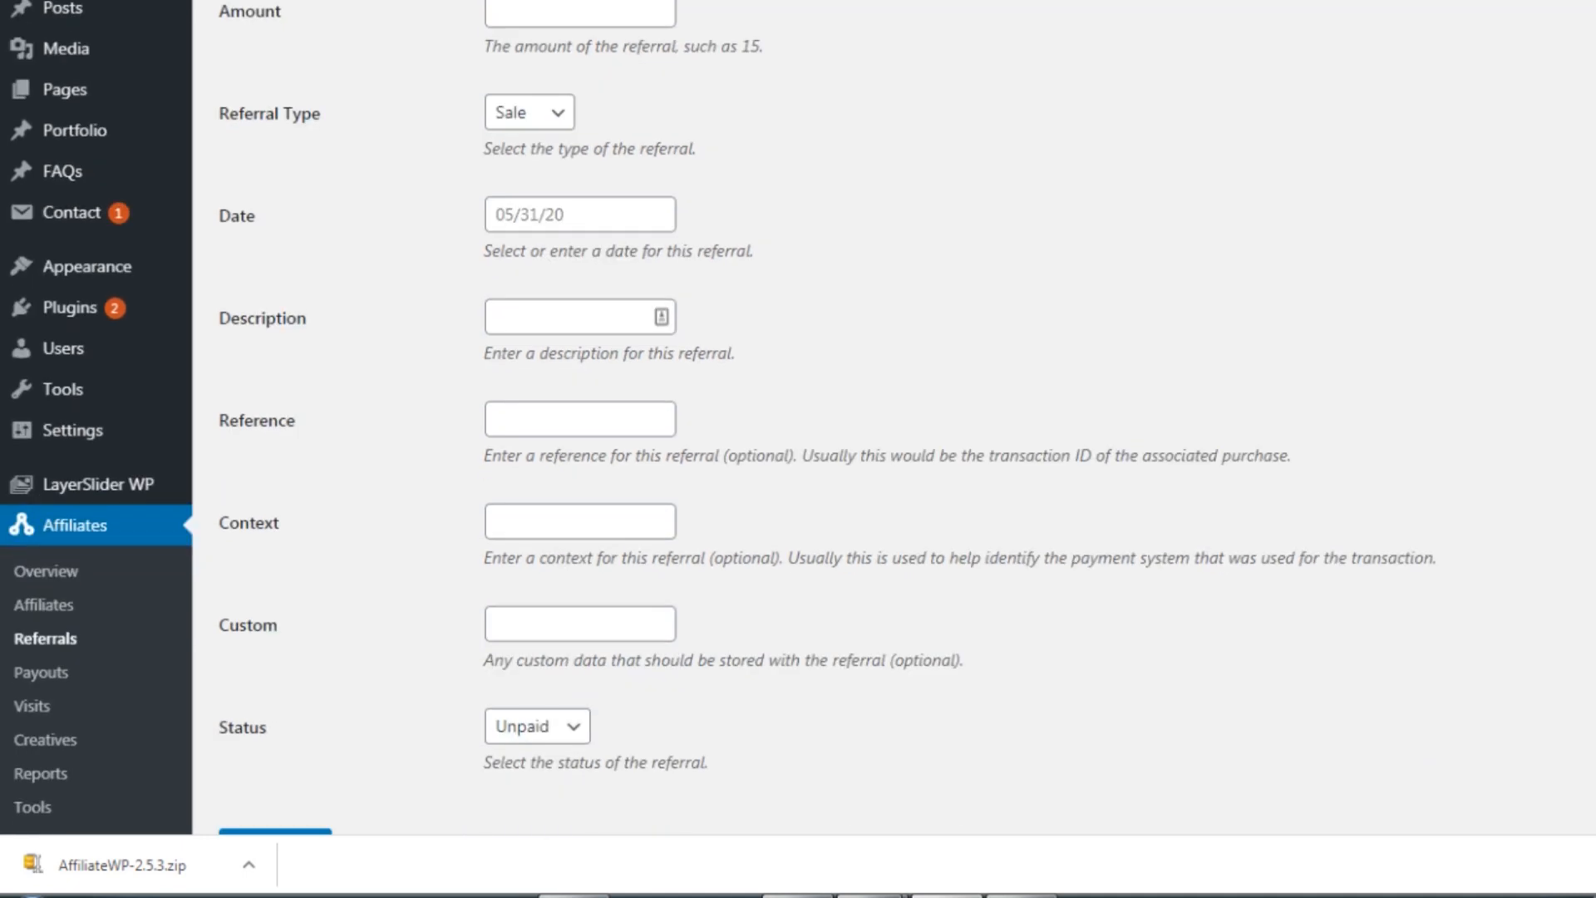
{"action": "left_click", "coordinate": [40, 542]}
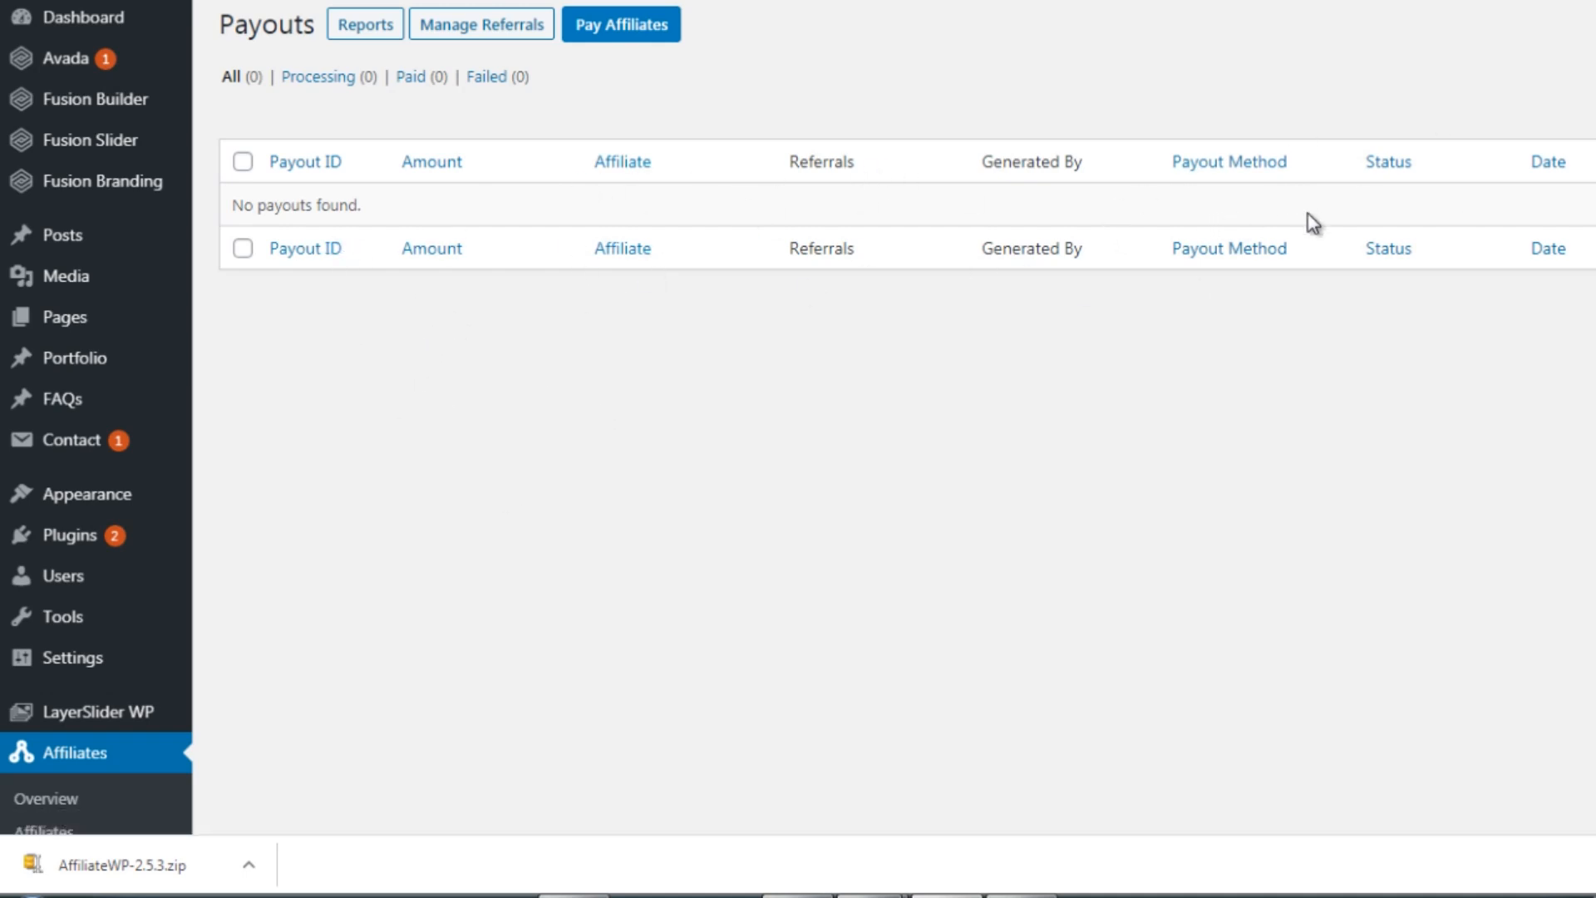
- Open the AffiliateWP visits log to review its columns and filters, and open the creatives list
{"action": "scroll", "coordinate": [597, 587], "scroll_direction": "down", "scroll_amount": 5}
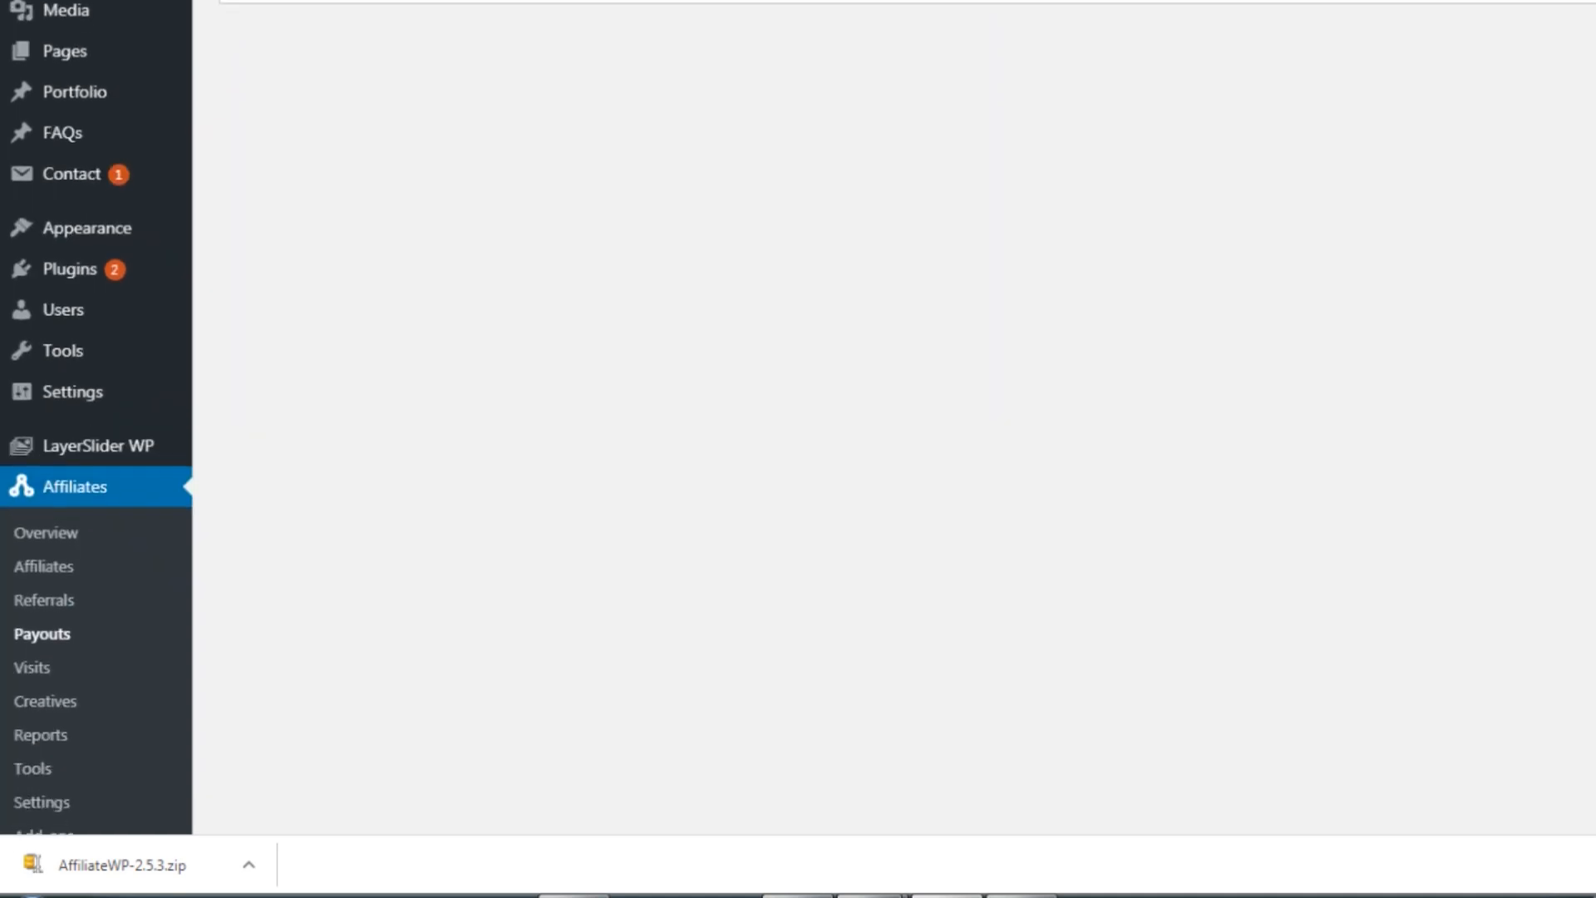
{"action": "left_click", "coordinate": [50, 555]}
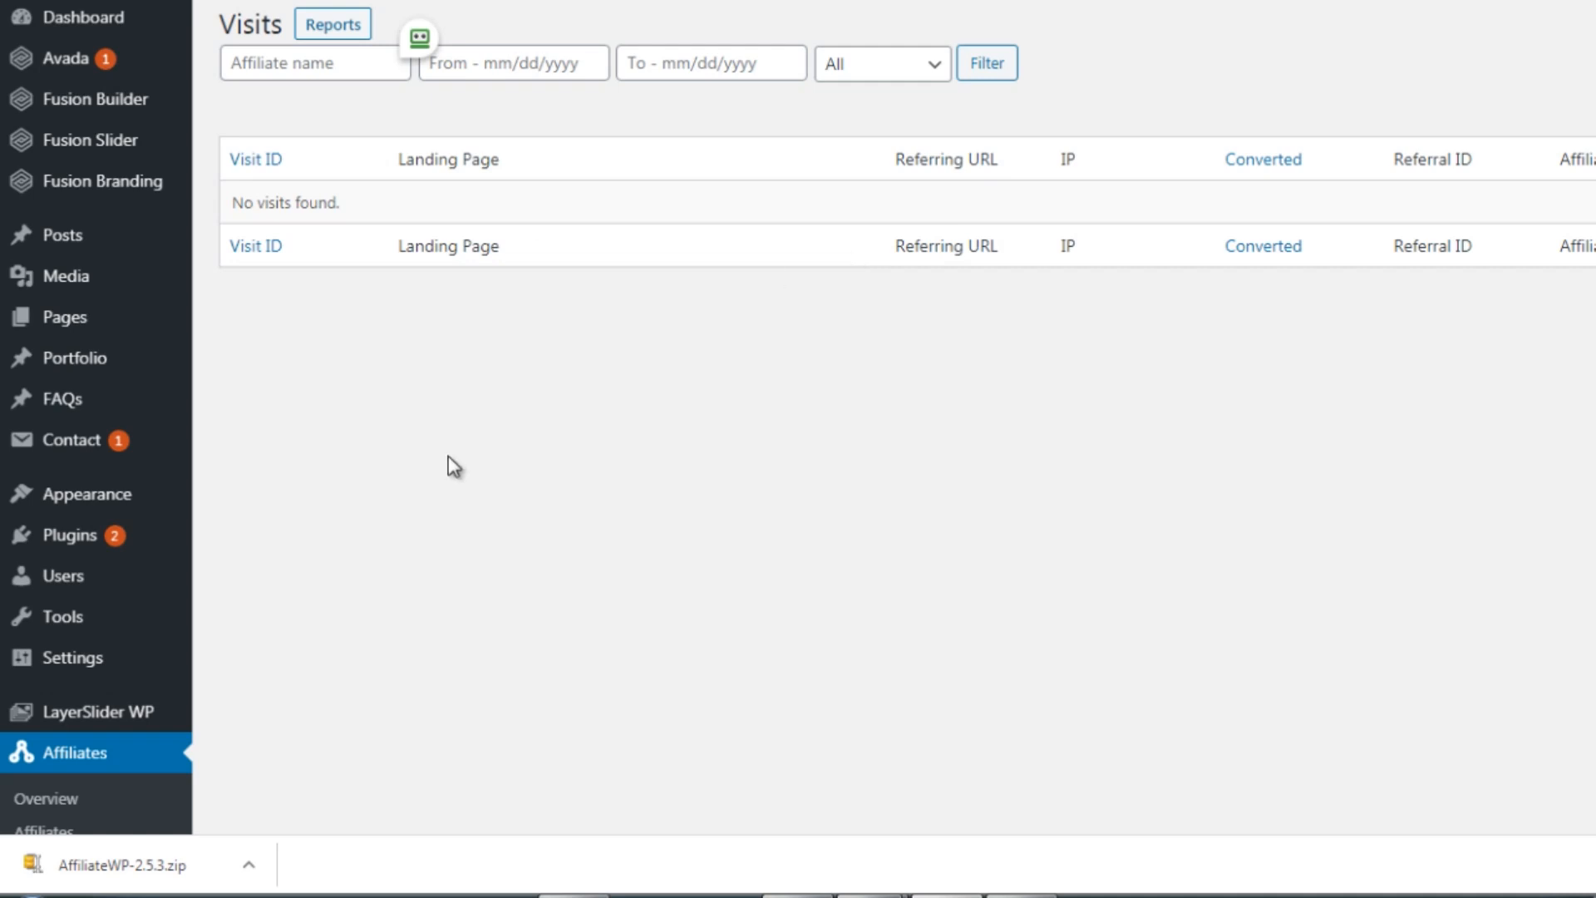
{"action": "scroll", "coordinate": [1325, 296], "scroll_direction": "down", "scroll_amount": 5}
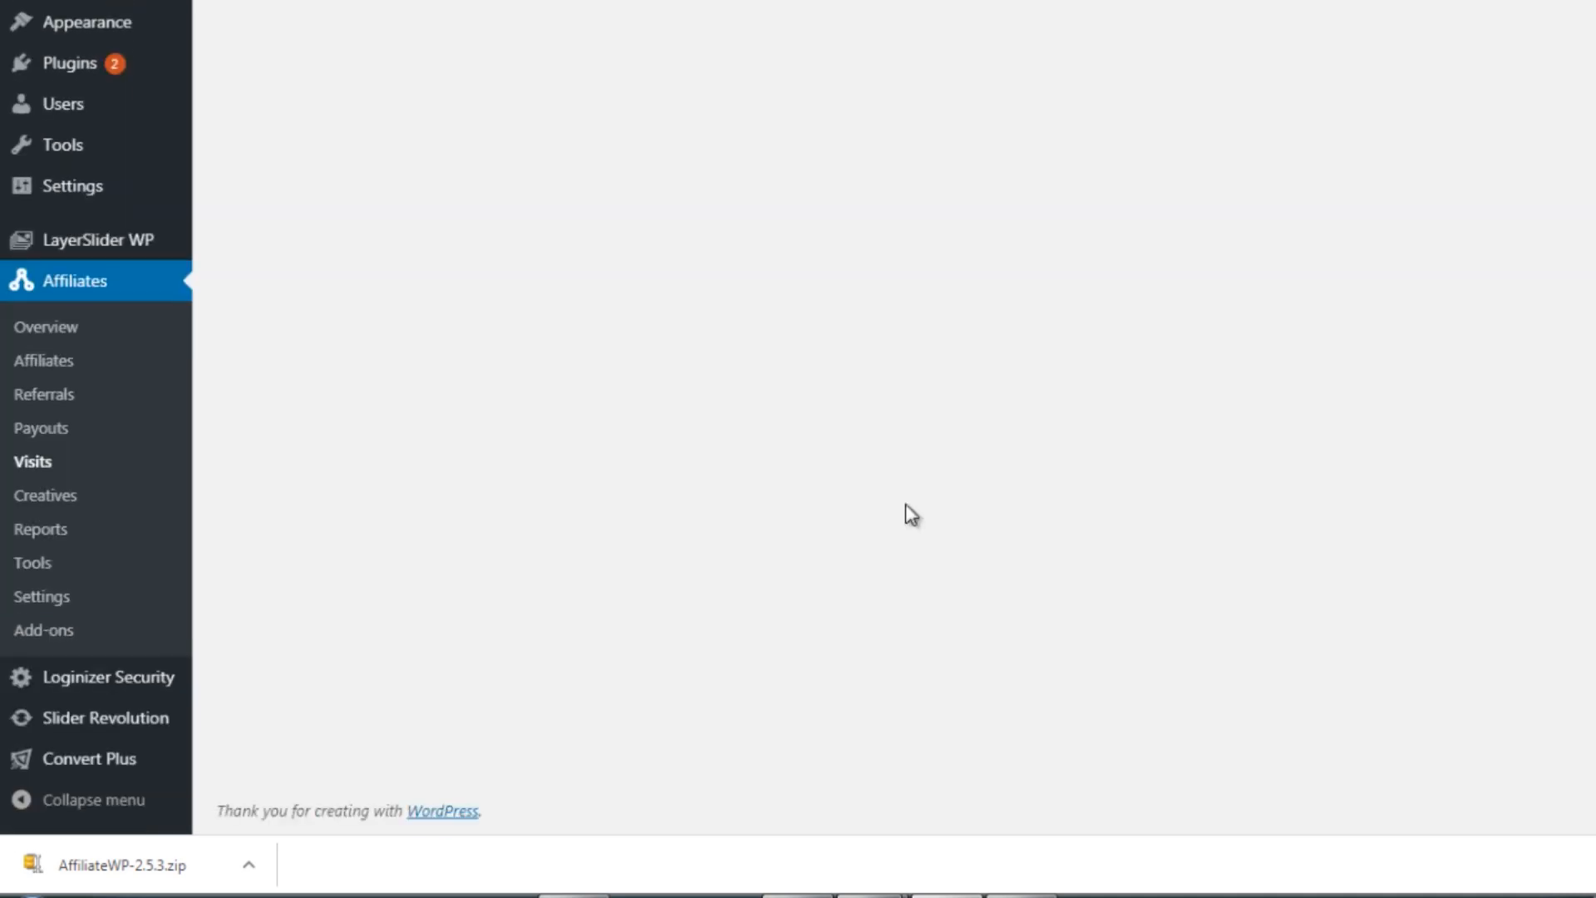
{"action": "left_click", "coordinate": [67, 497]}
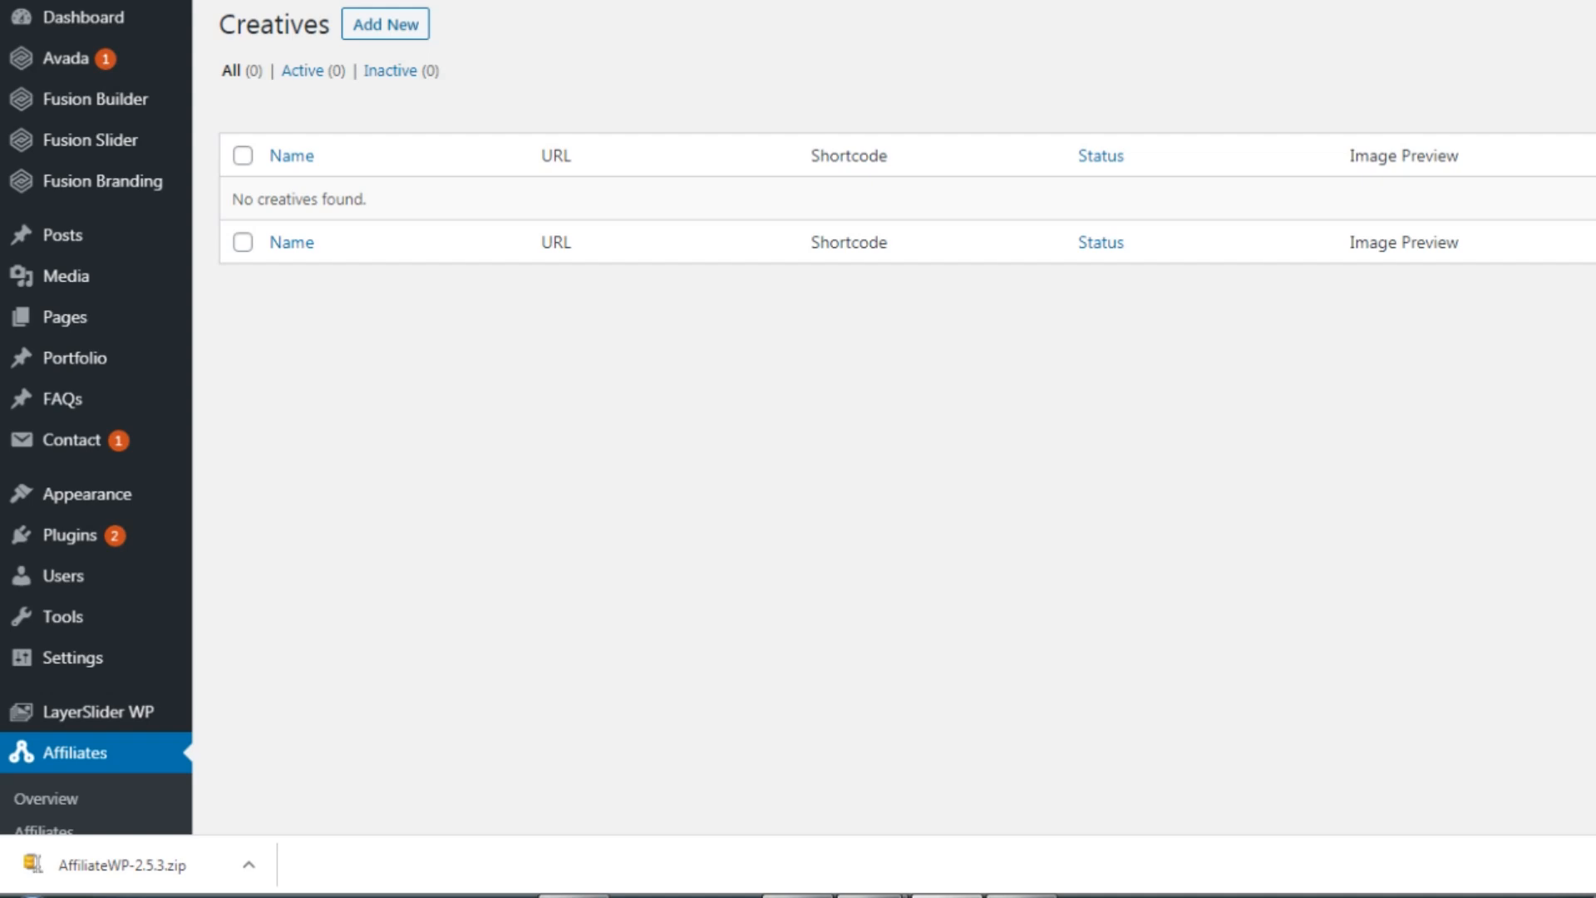
- Open the AffiliateWP reports and review the quick stats of the referrals, affiliates and payouts reports
{"action": "scroll", "coordinate": [894, 416], "scroll_direction": "down", "scroll_amount": 2}
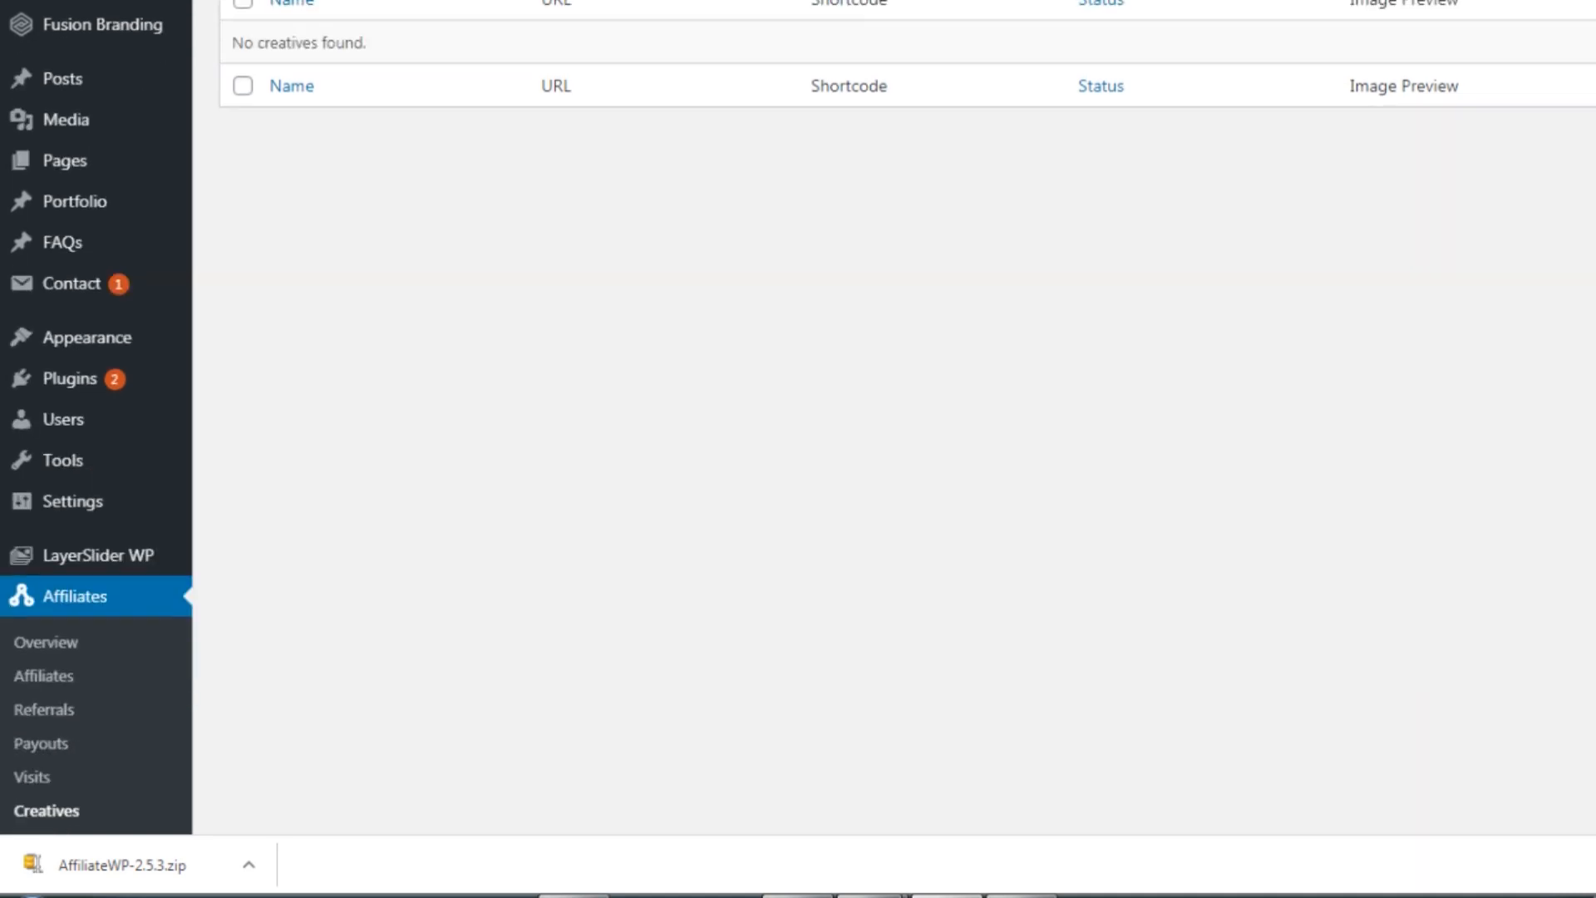
{"action": "scroll", "coordinate": [893, 415], "scroll_direction": "down", "scroll_amount": 3}
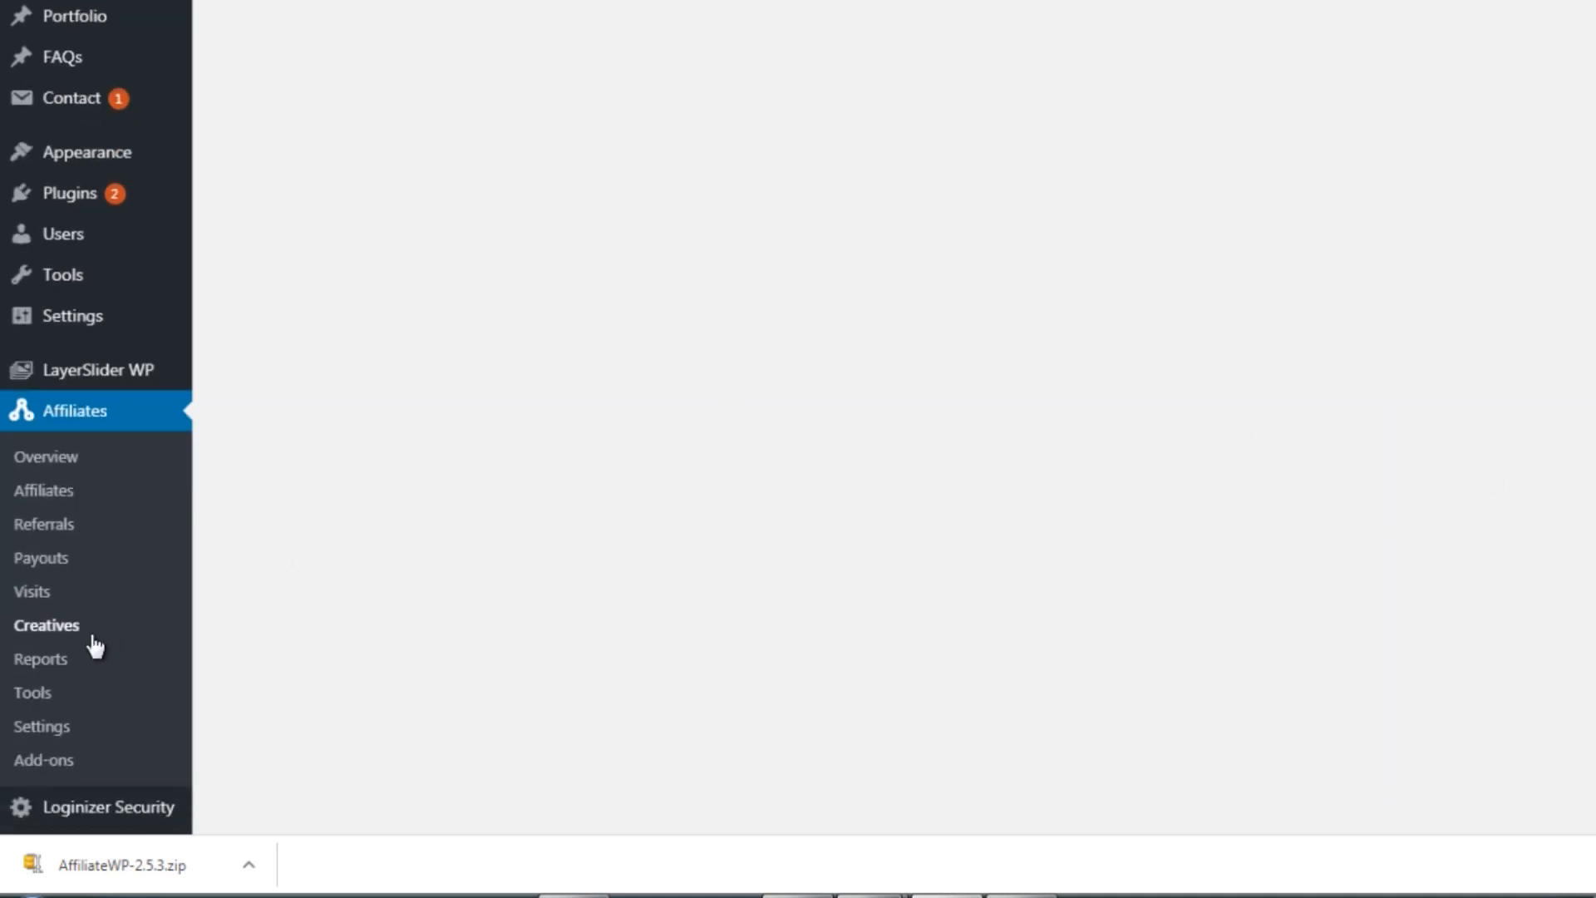
{"action": "left_click", "coordinate": [50, 664]}
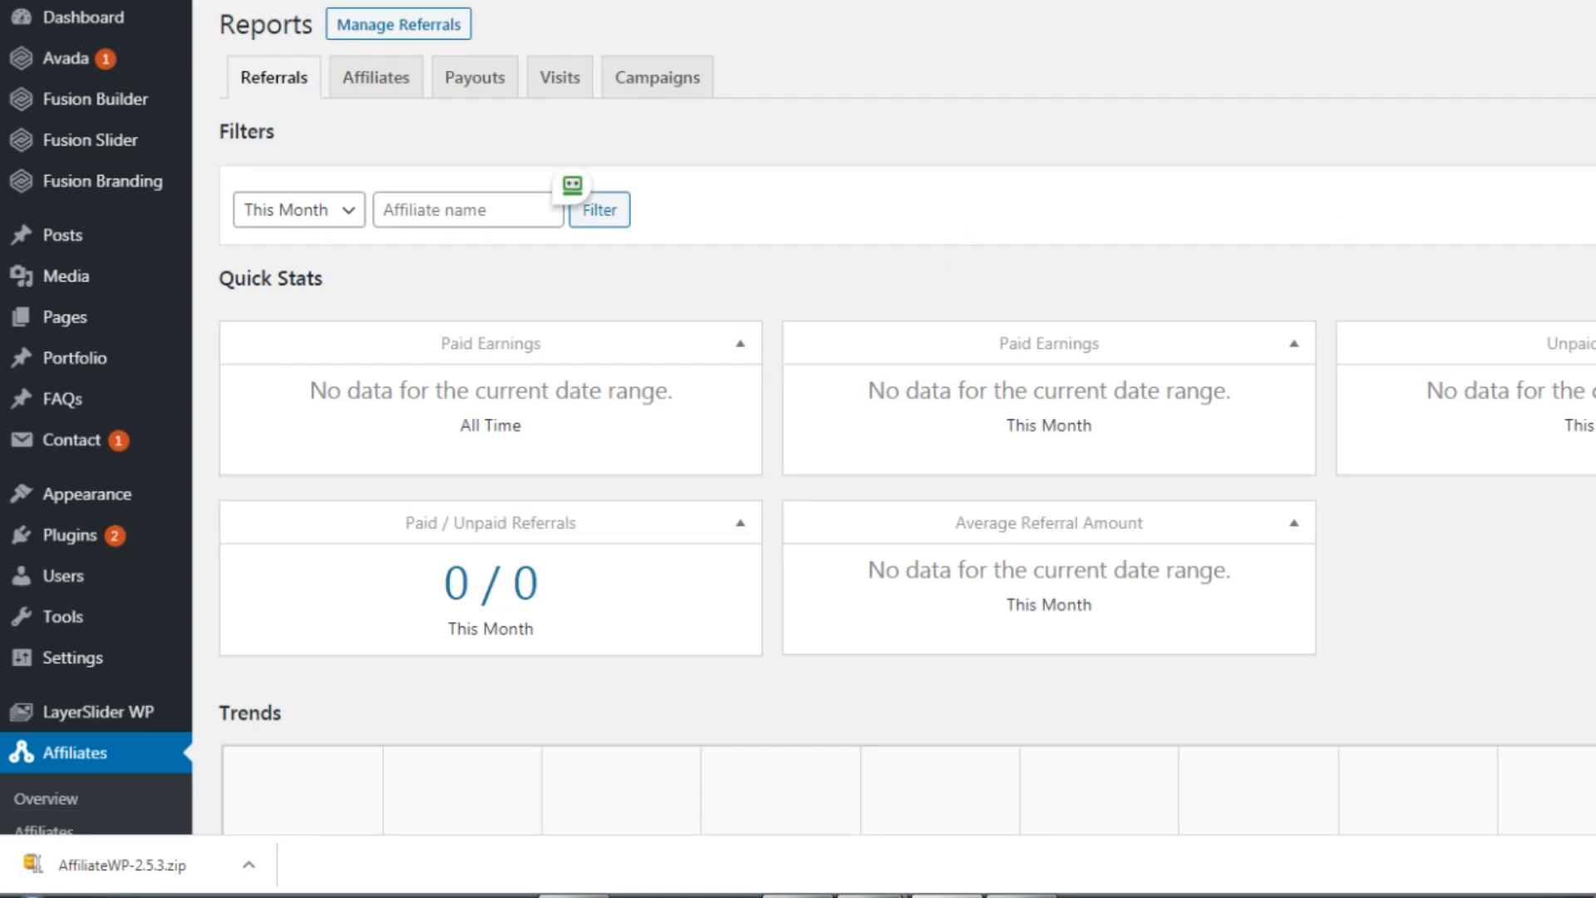
{"action": "scroll", "coordinate": [906, 499], "scroll_direction": "down", "scroll_amount": 1}
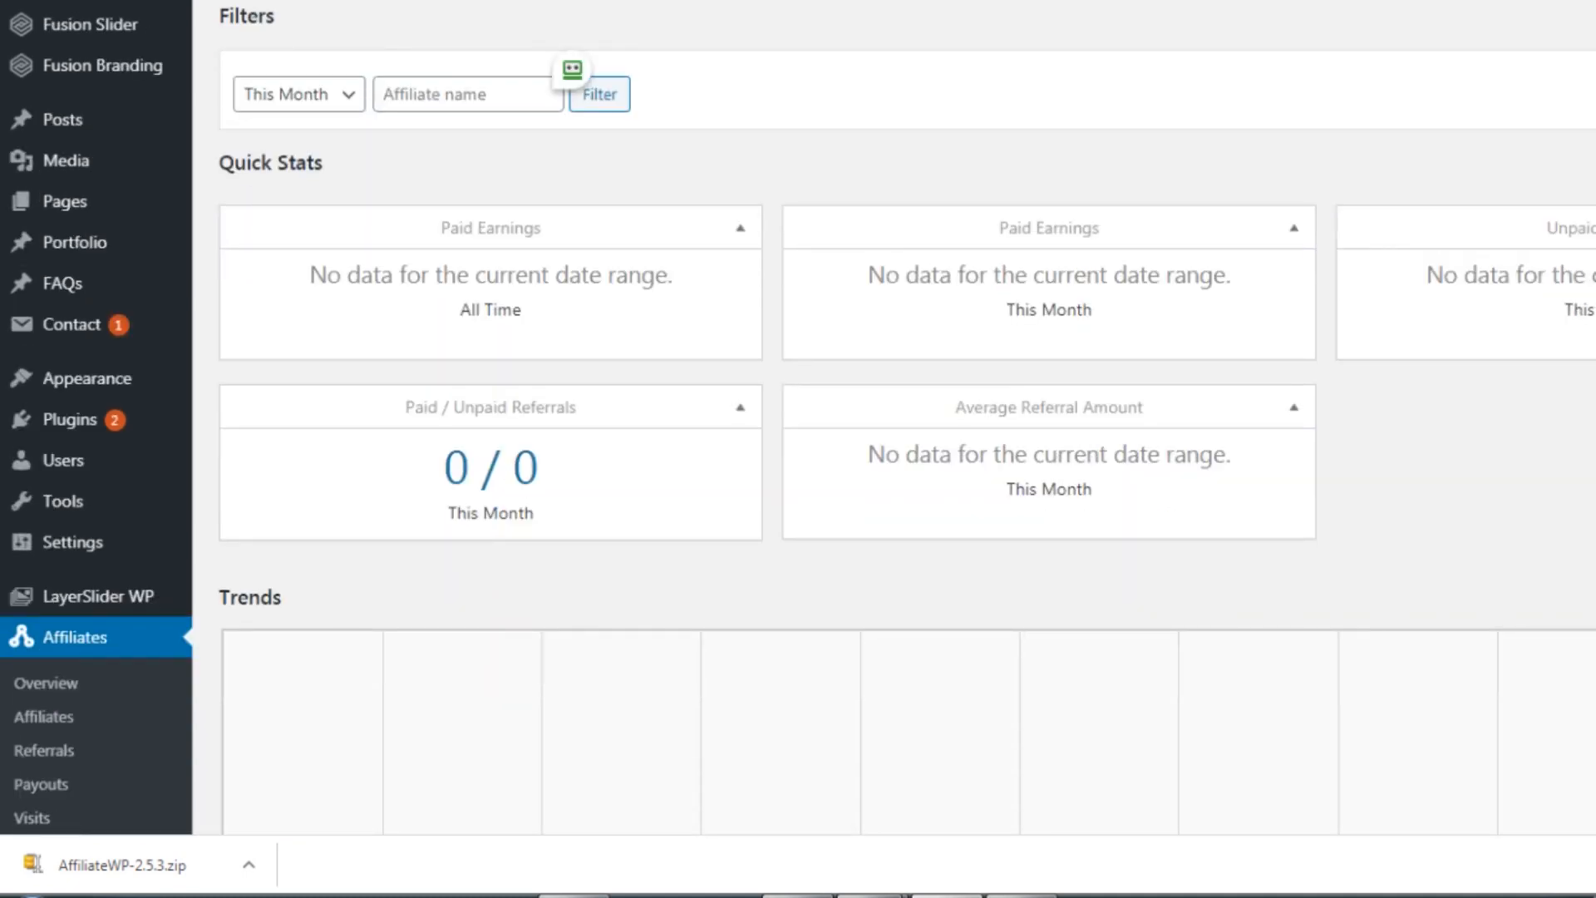
{"action": "scroll", "coordinate": [906, 499], "scroll_direction": "down", "scroll_amount": 3}
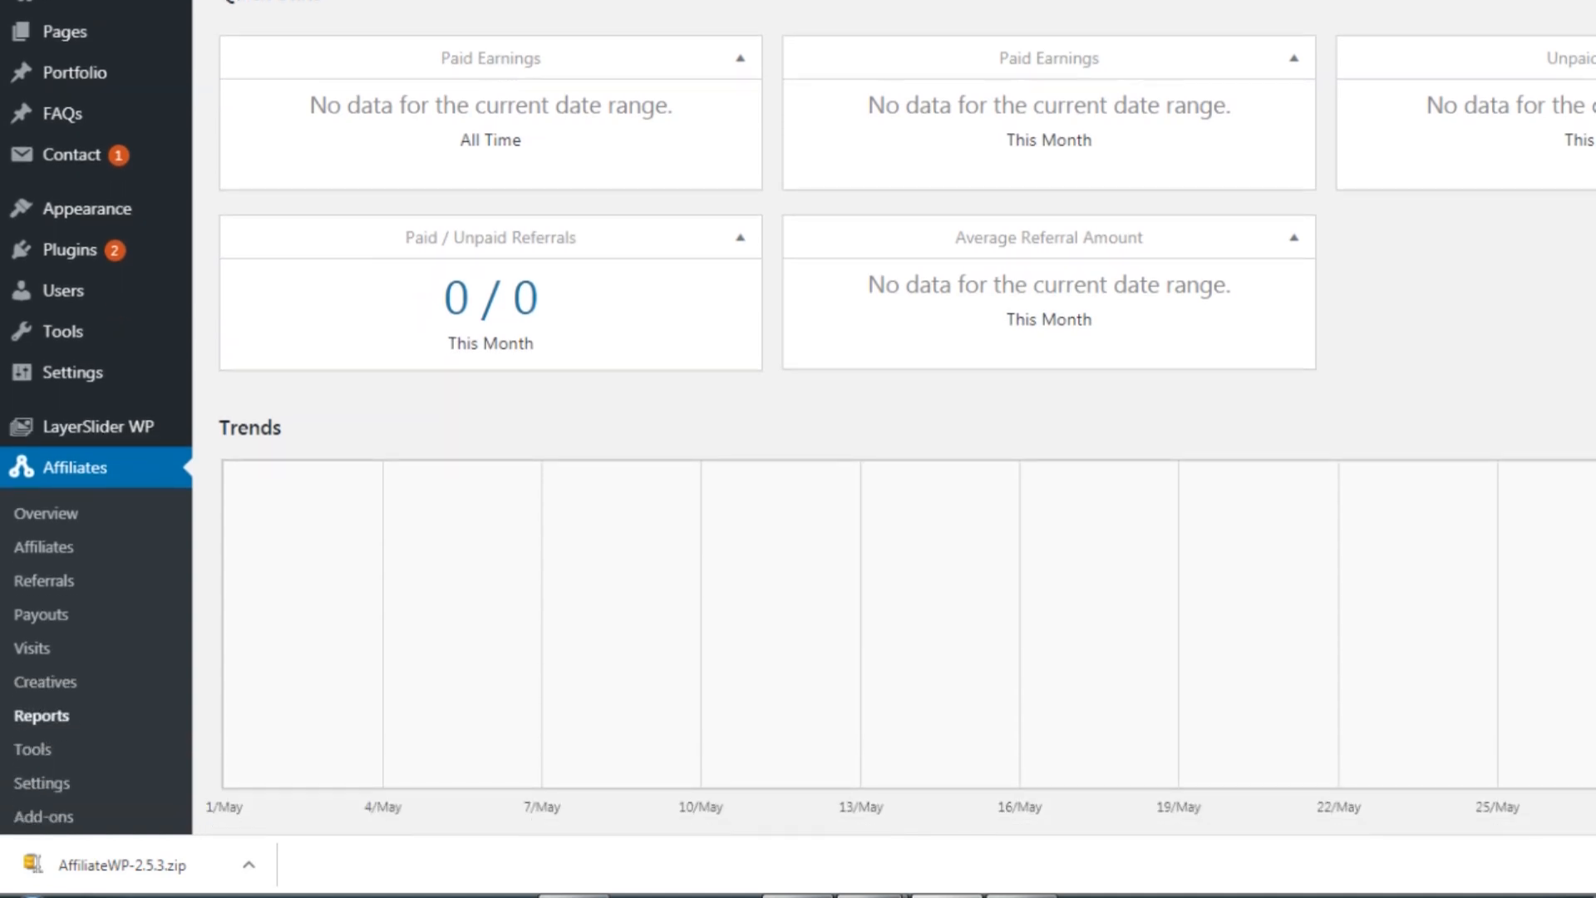
{"action": "scroll", "coordinate": [906, 498], "scroll_direction": "up", "scroll_amount": 4}
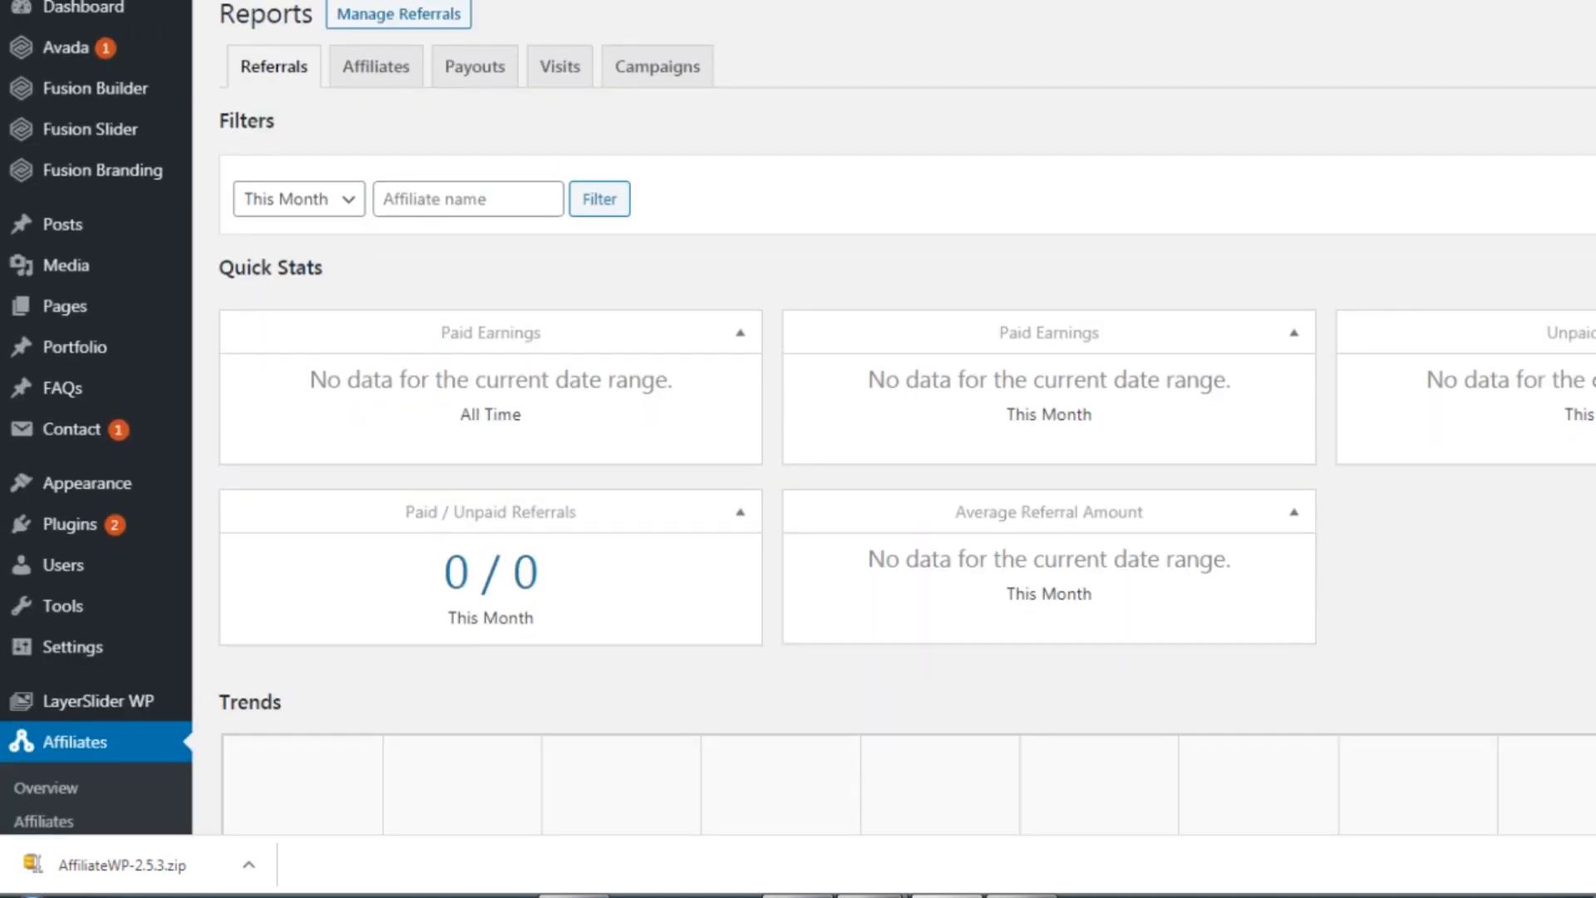
{"action": "left_click", "coordinate": [391, 76]}
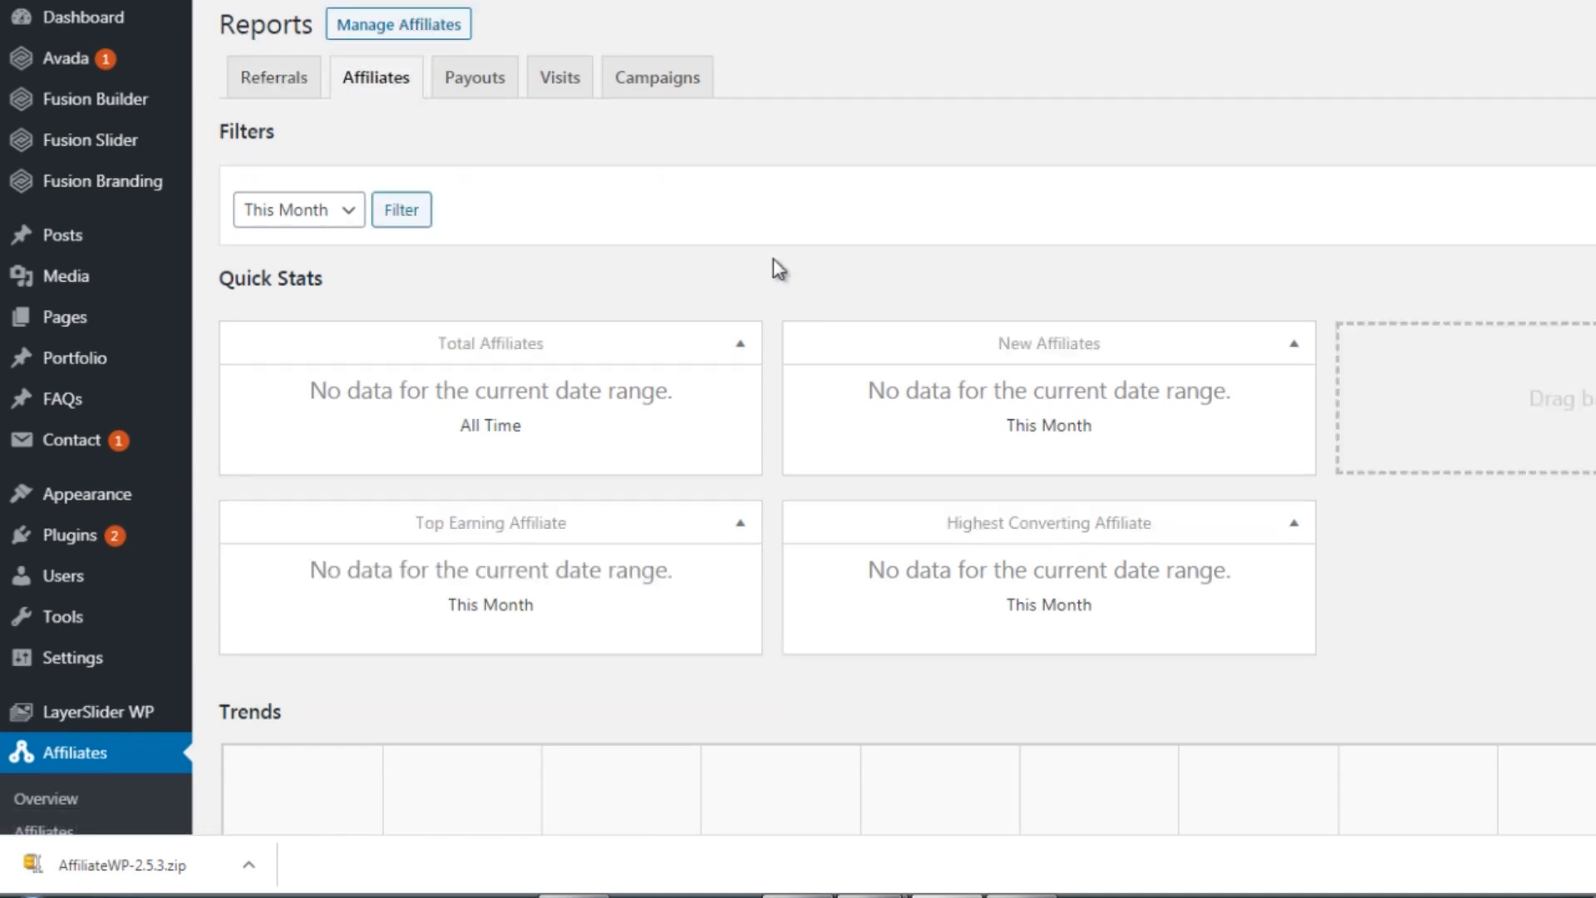
{"action": "left_click", "coordinate": [483, 80]}
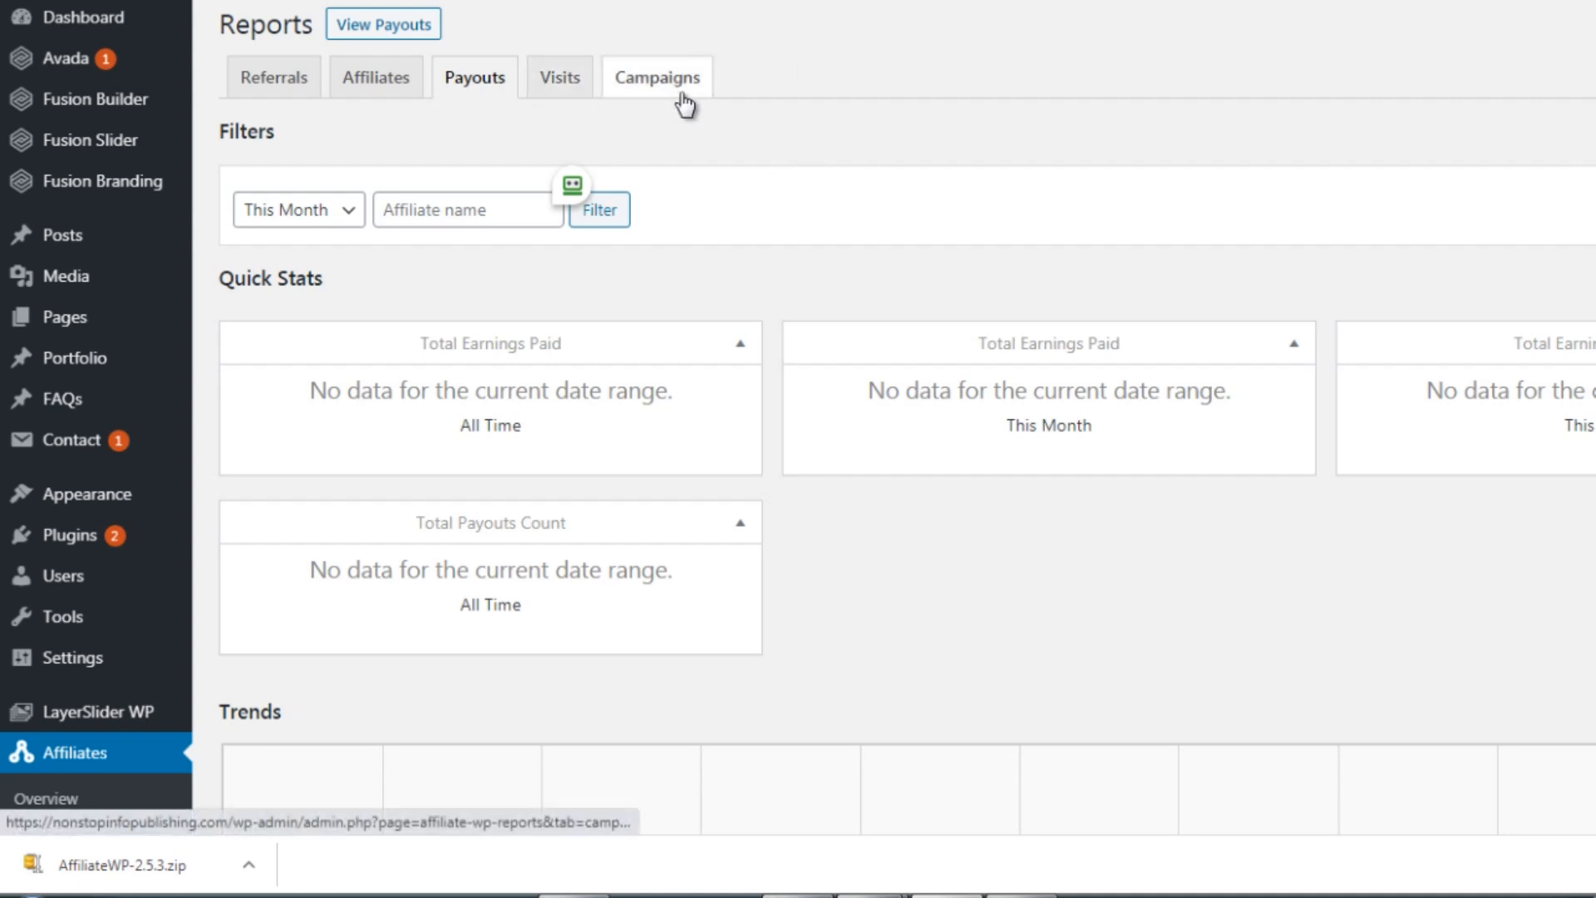
- Open the AffiliateWP tools and review the export and import options for affiliates, referrals, payouts, visits and settings
{"action": "scroll", "coordinate": [1085, 40], "scroll_direction": "down", "scroll_amount": 5}
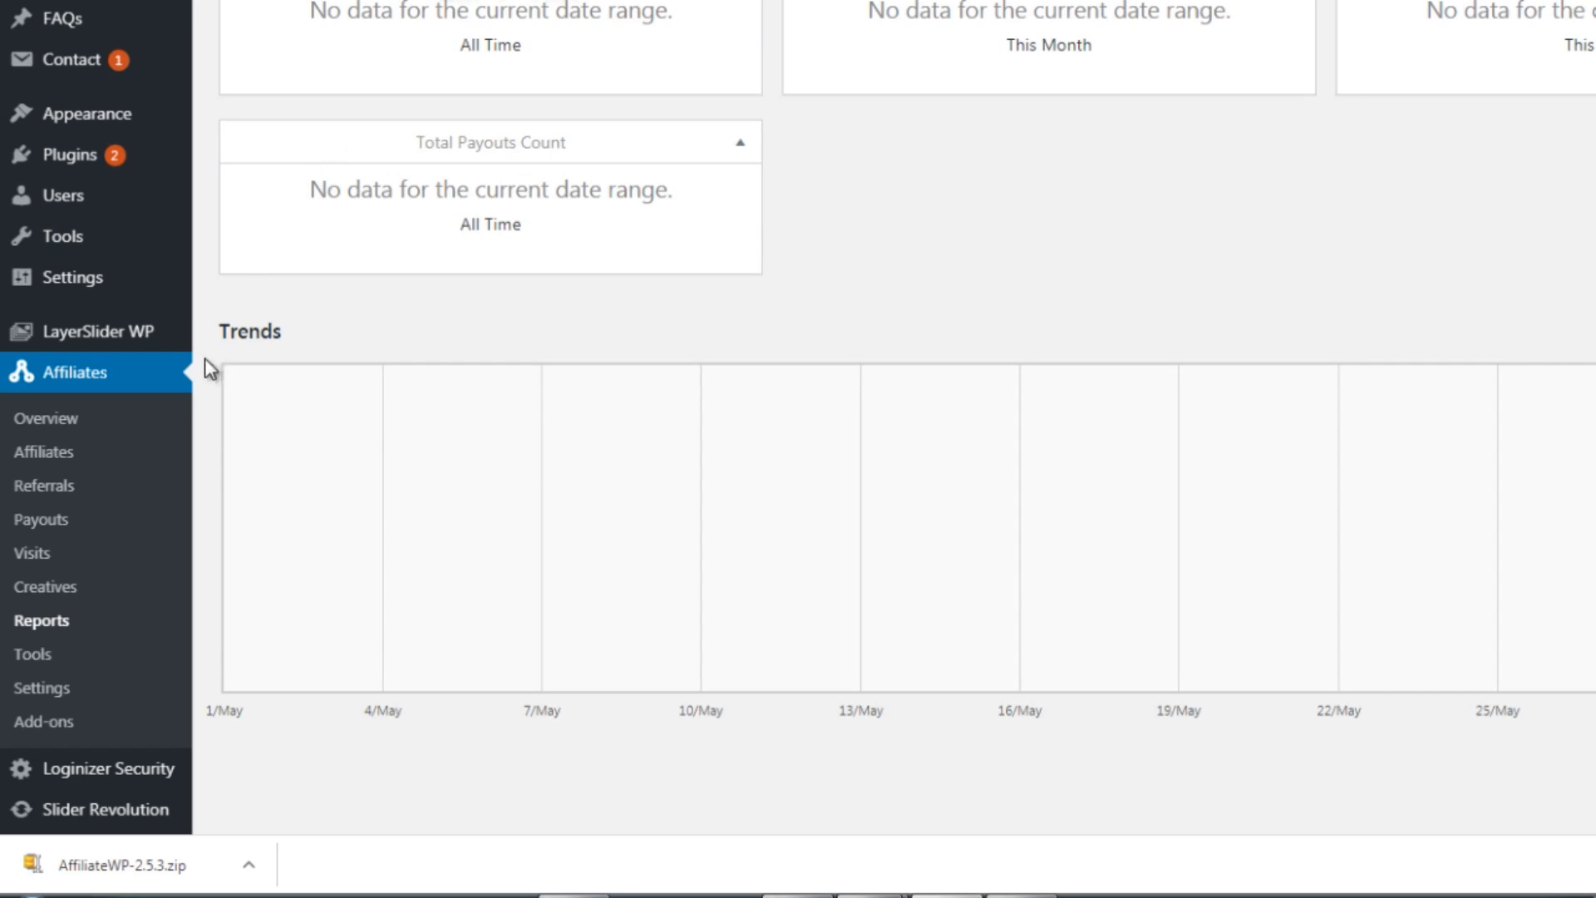
{"action": "left_click", "coordinate": [48, 654]}
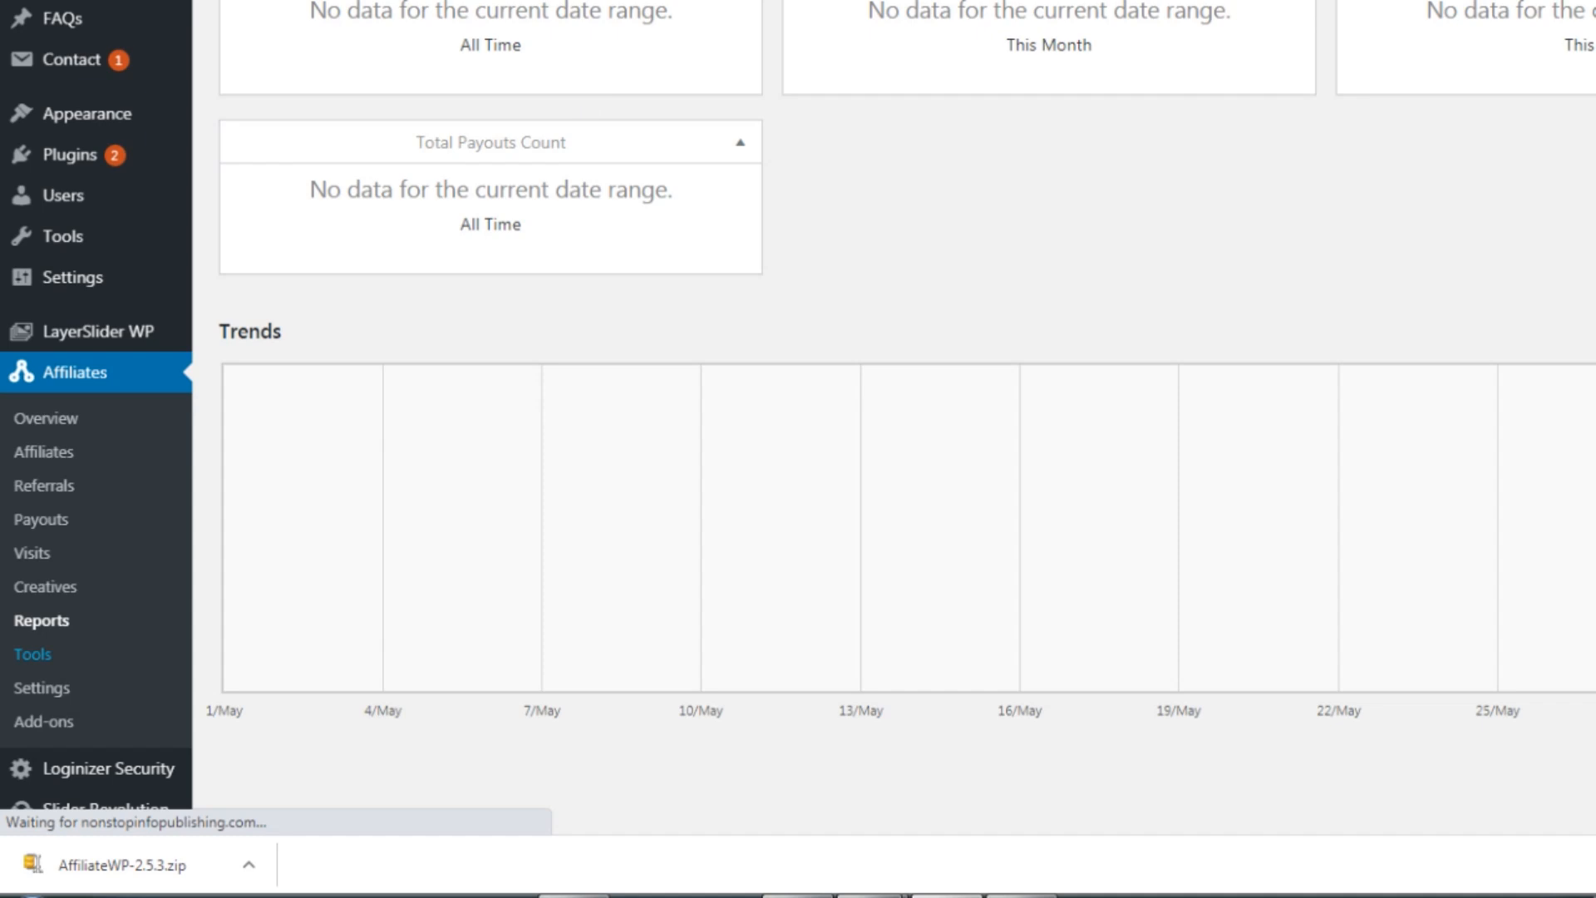
{"action": "scroll", "coordinate": [894, 449], "scroll_direction": "down", "scroll_amount": 1}
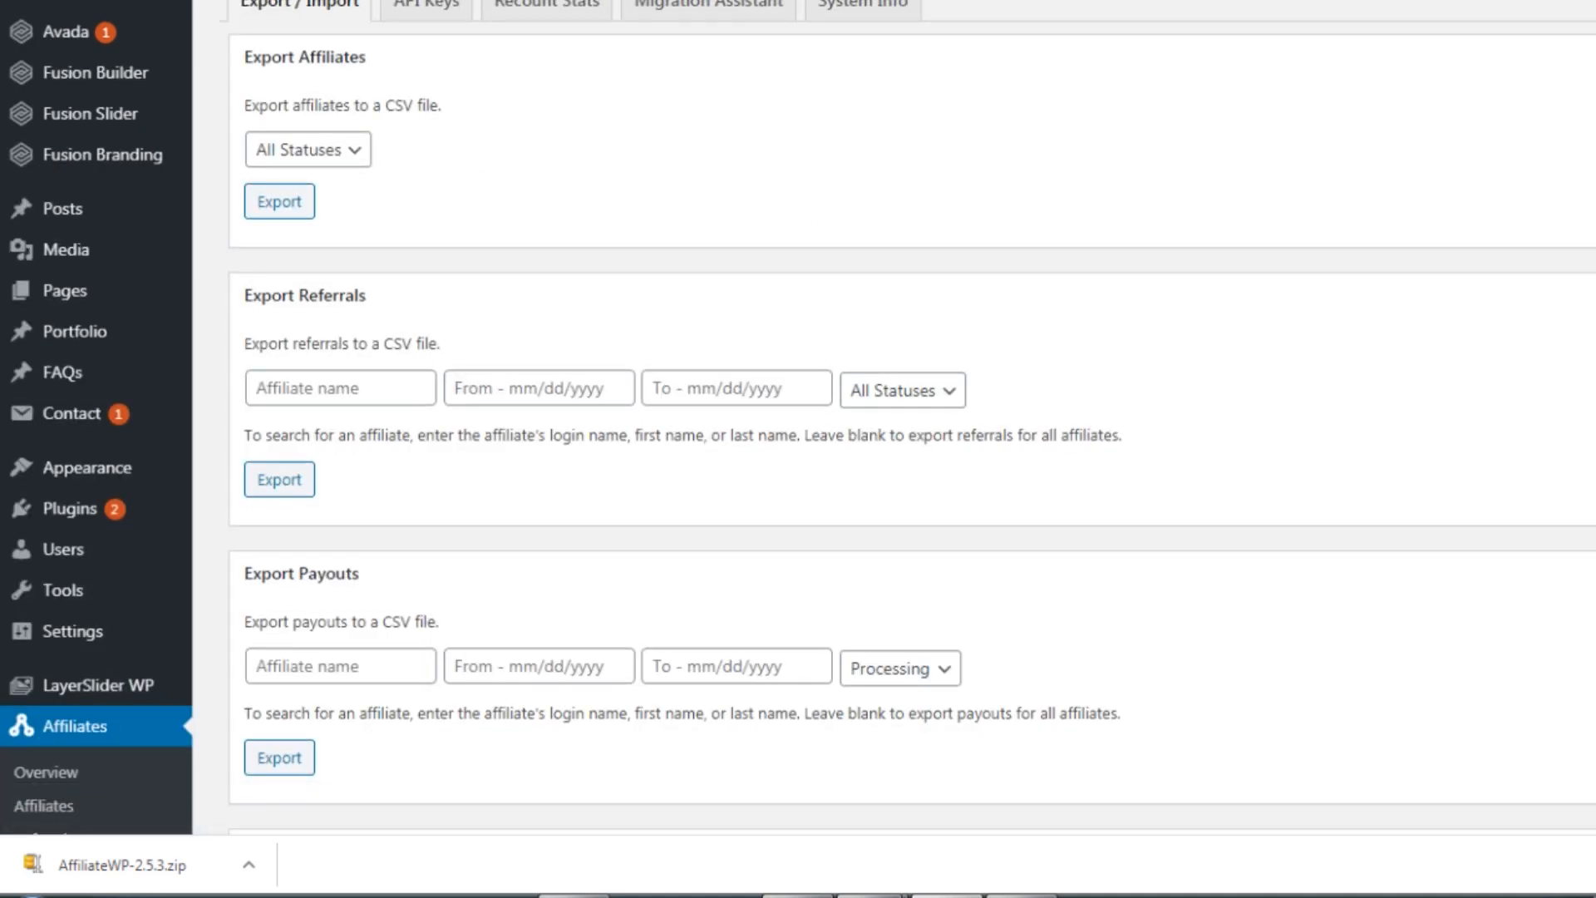
{"action": "scroll", "coordinate": [893, 449], "scroll_direction": "down", "scroll_amount": 1}
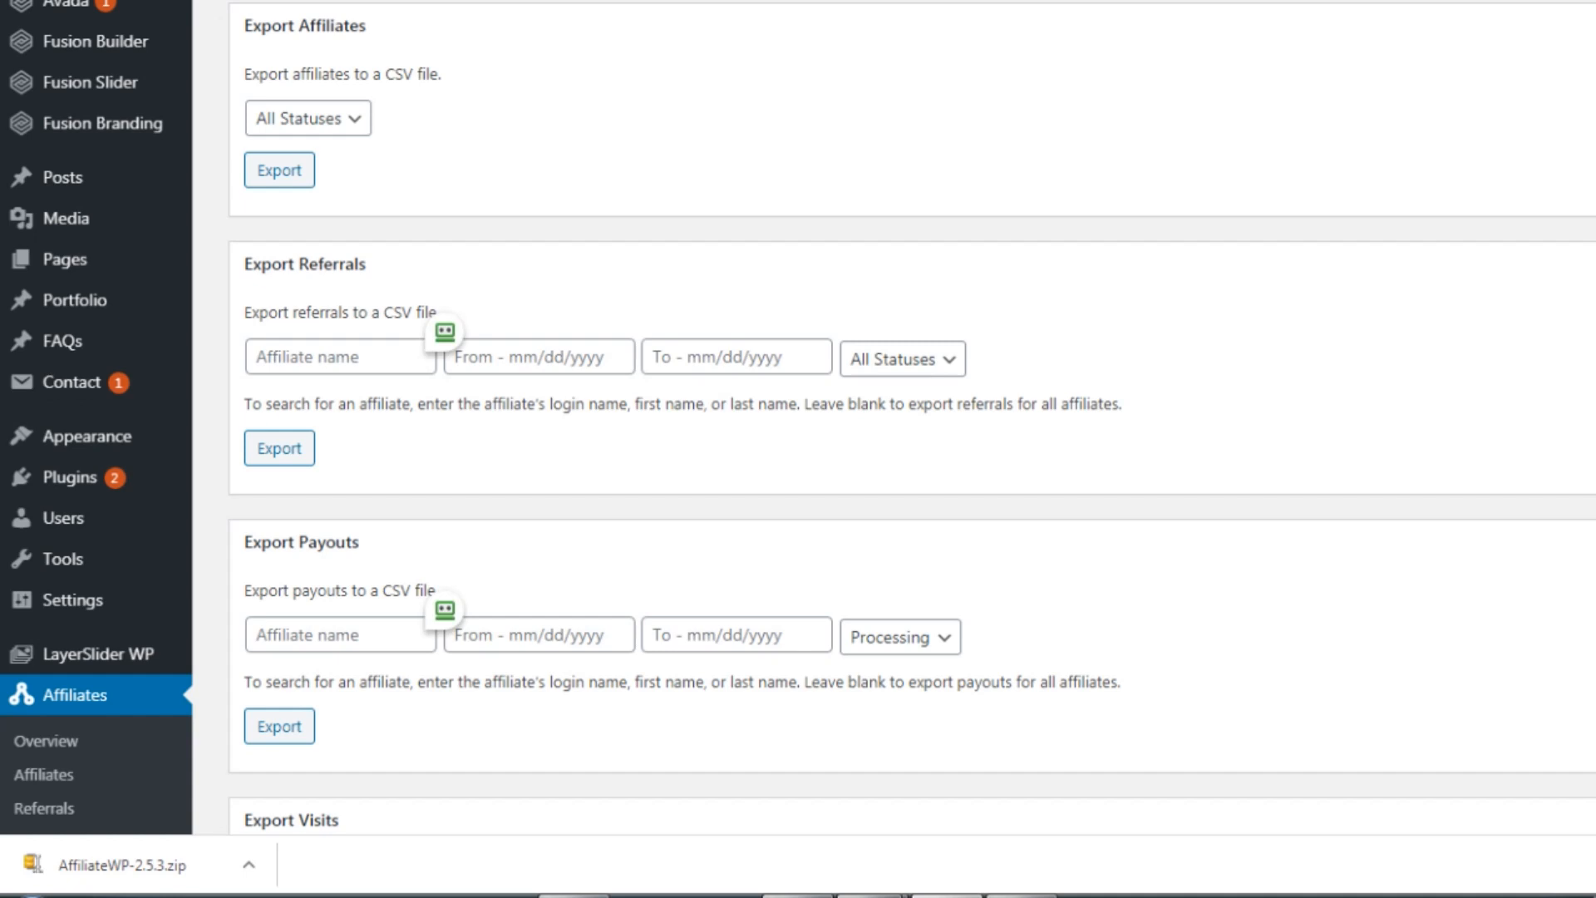
{"action": "scroll", "coordinate": [894, 449], "scroll_direction": "up", "scroll_amount": 2}
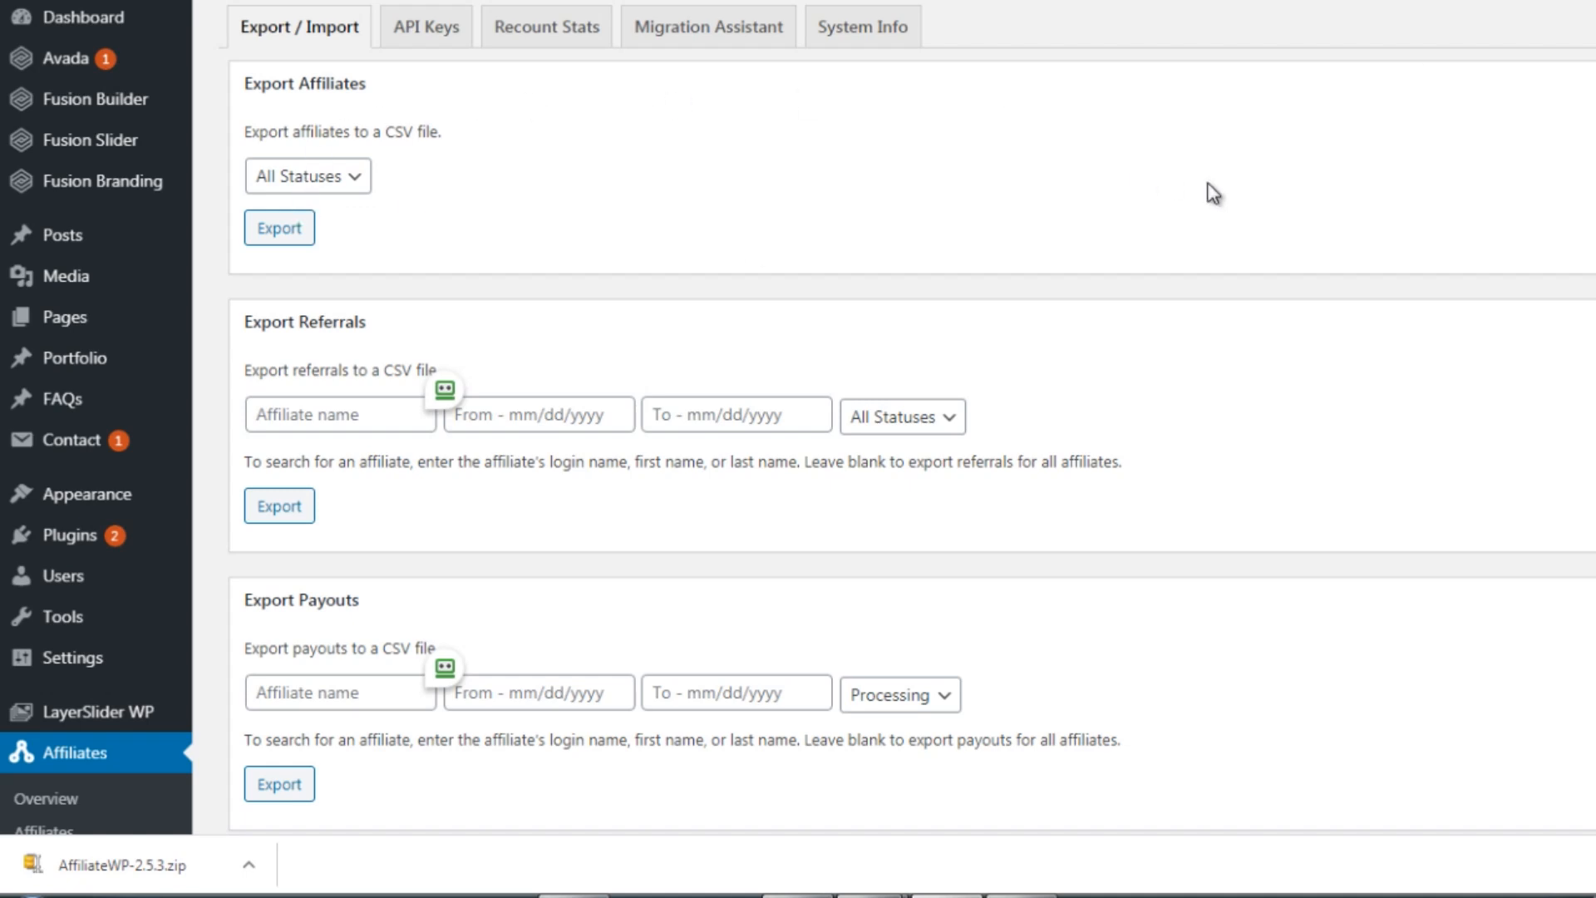
{"action": "scroll", "coordinate": [831, 449], "scroll_direction": "down", "scroll_amount": 3}
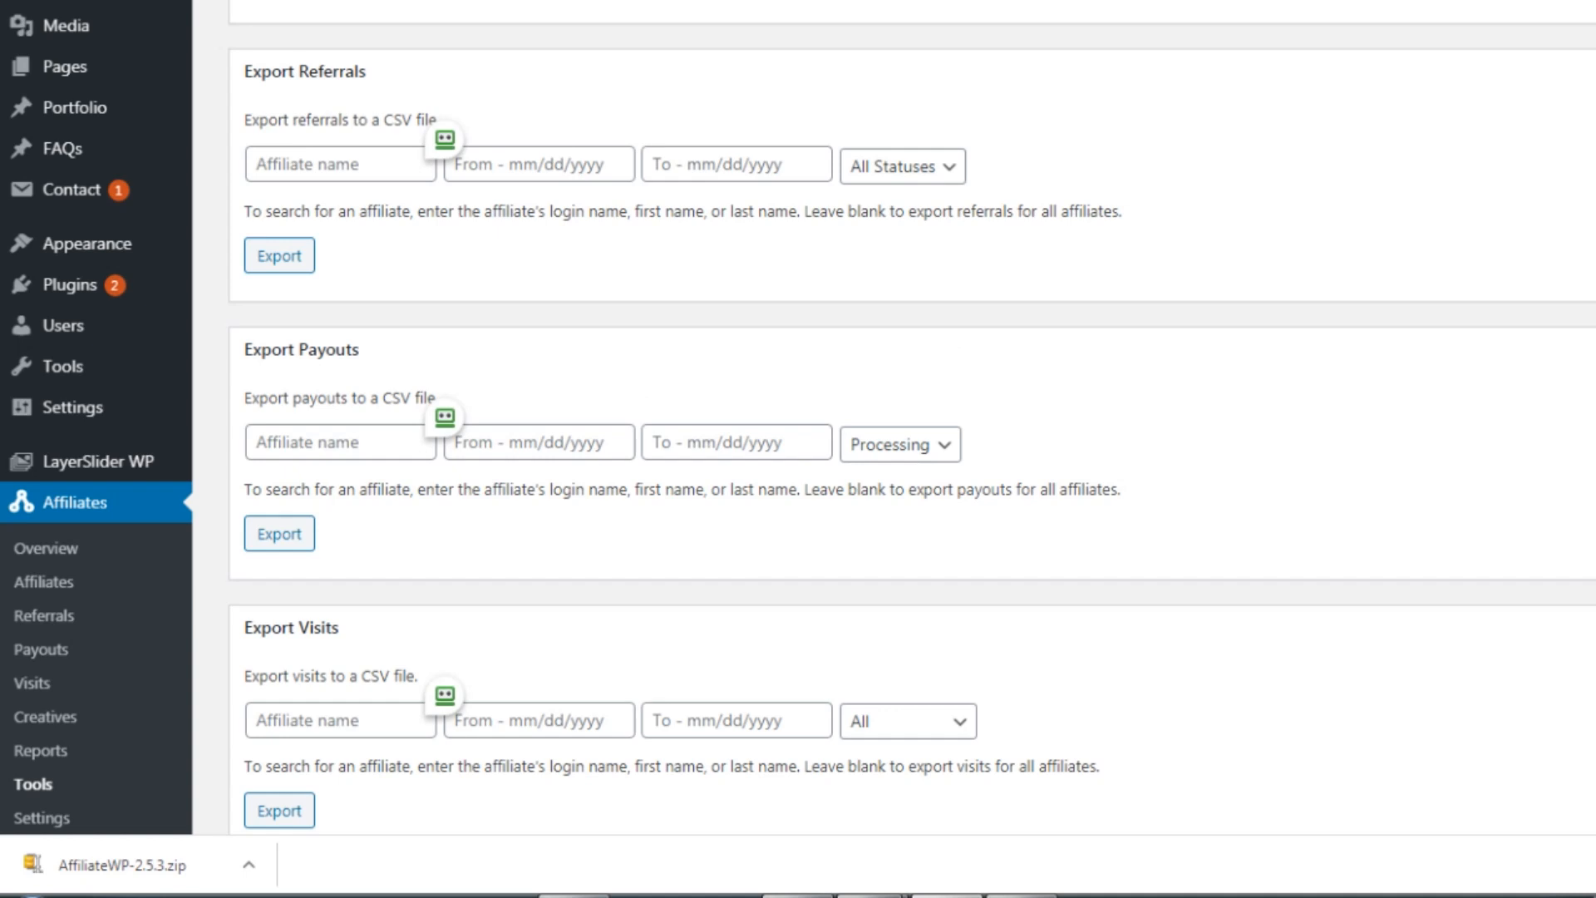
{"action": "scroll", "coordinate": [798, 415], "scroll_direction": "down", "scroll_amount": 1}
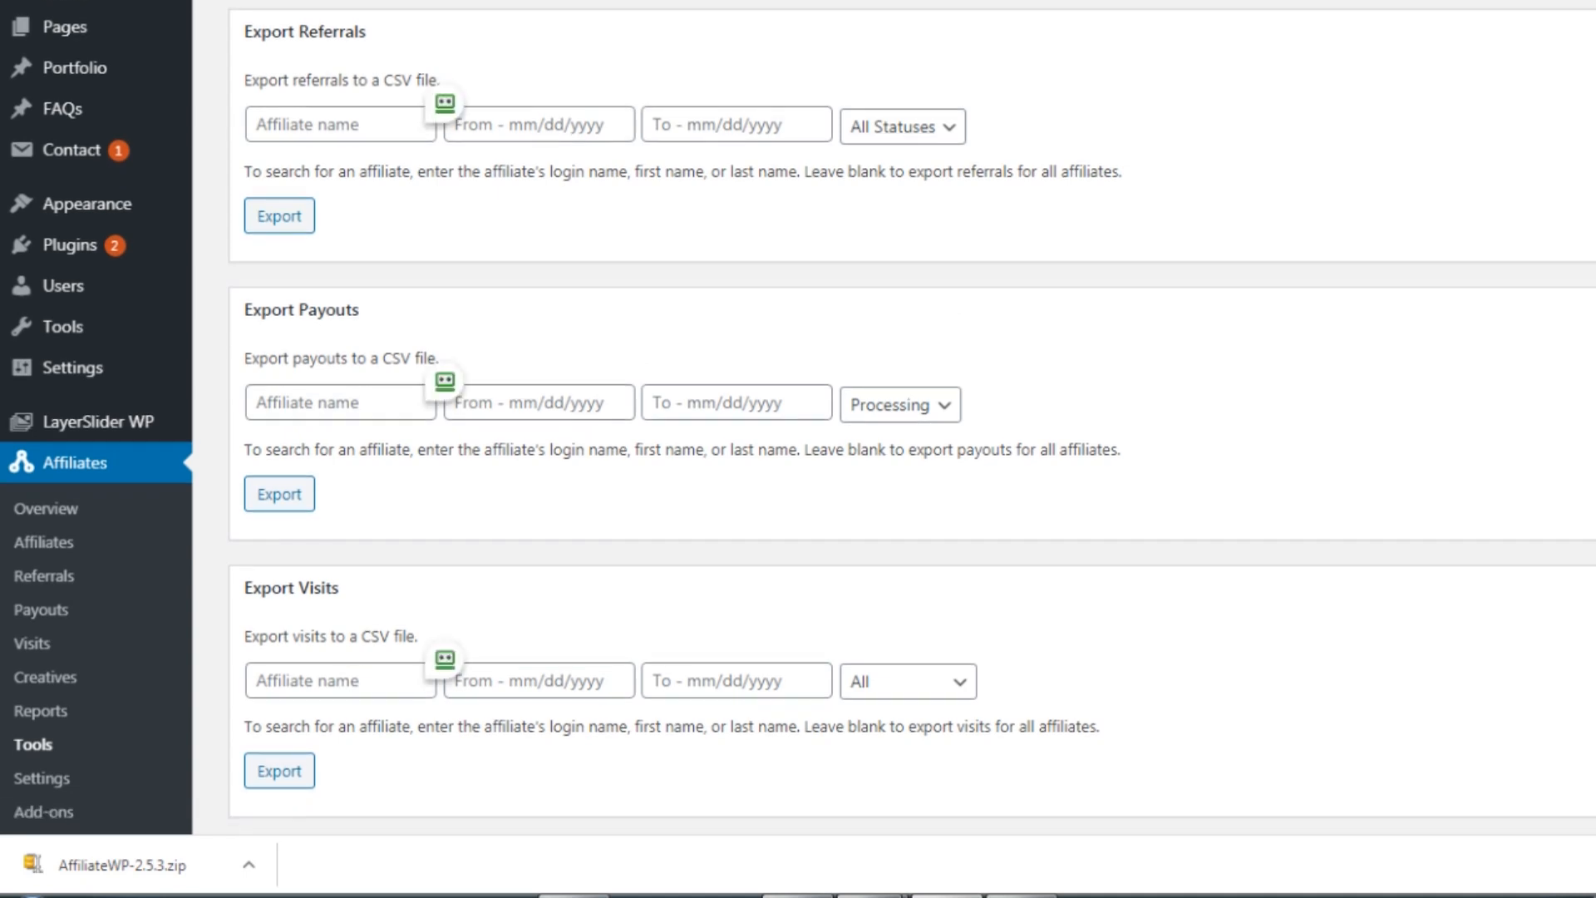
{"action": "scroll", "coordinate": [832, 449], "scroll_direction": "down", "scroll_amount": 5}
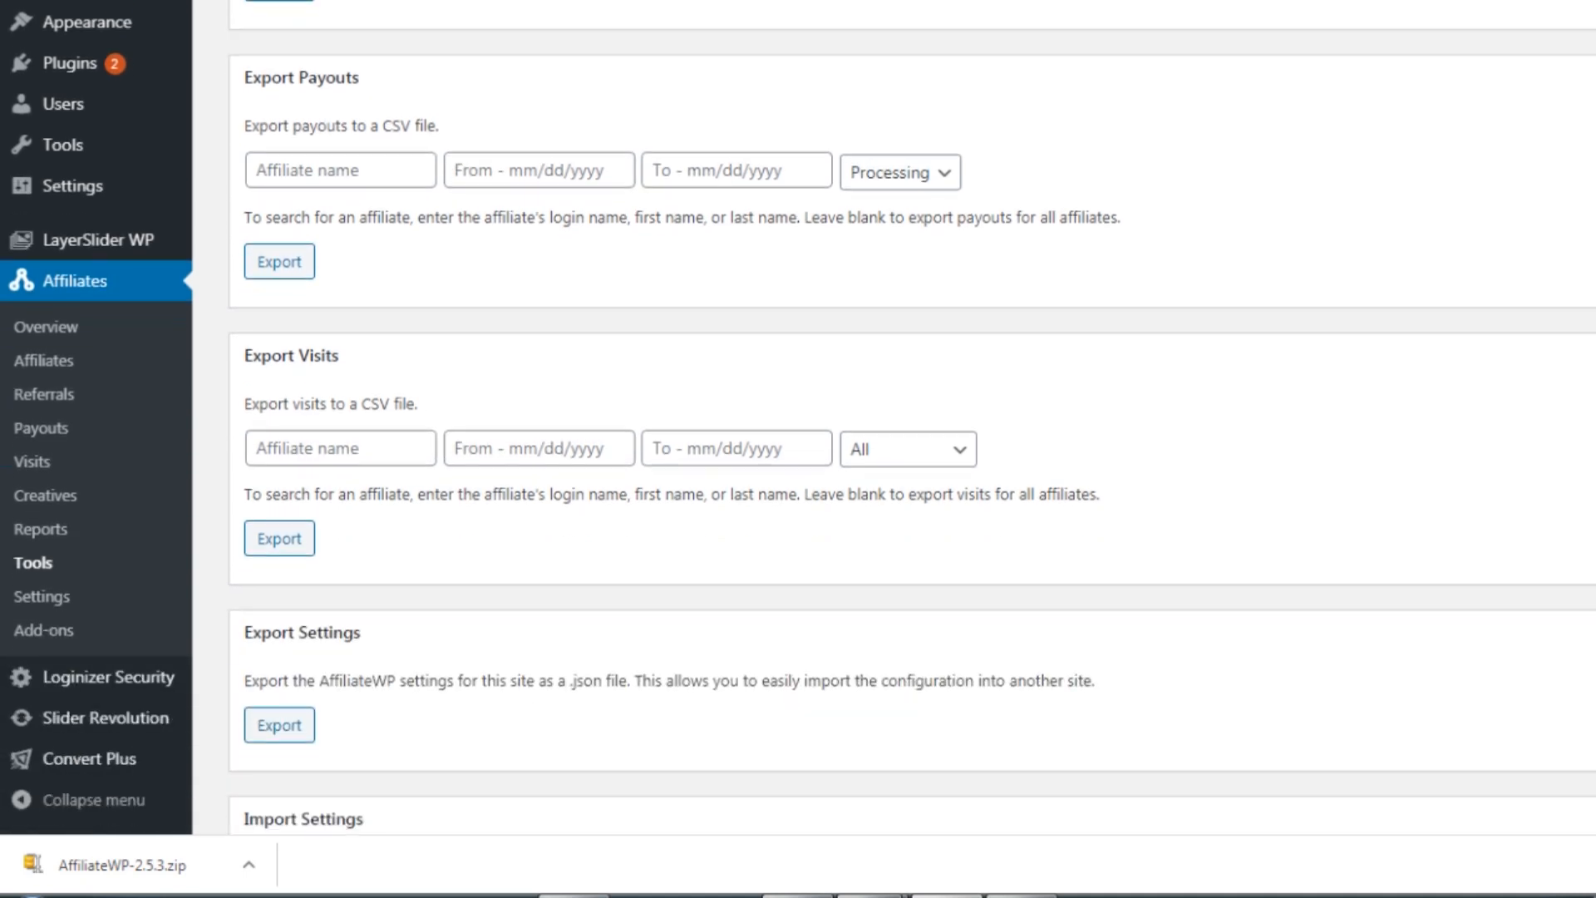
{"action": "scroll", "coordinate": [911, 422], "scroll_direction": "down", "scroll_amount": 5}
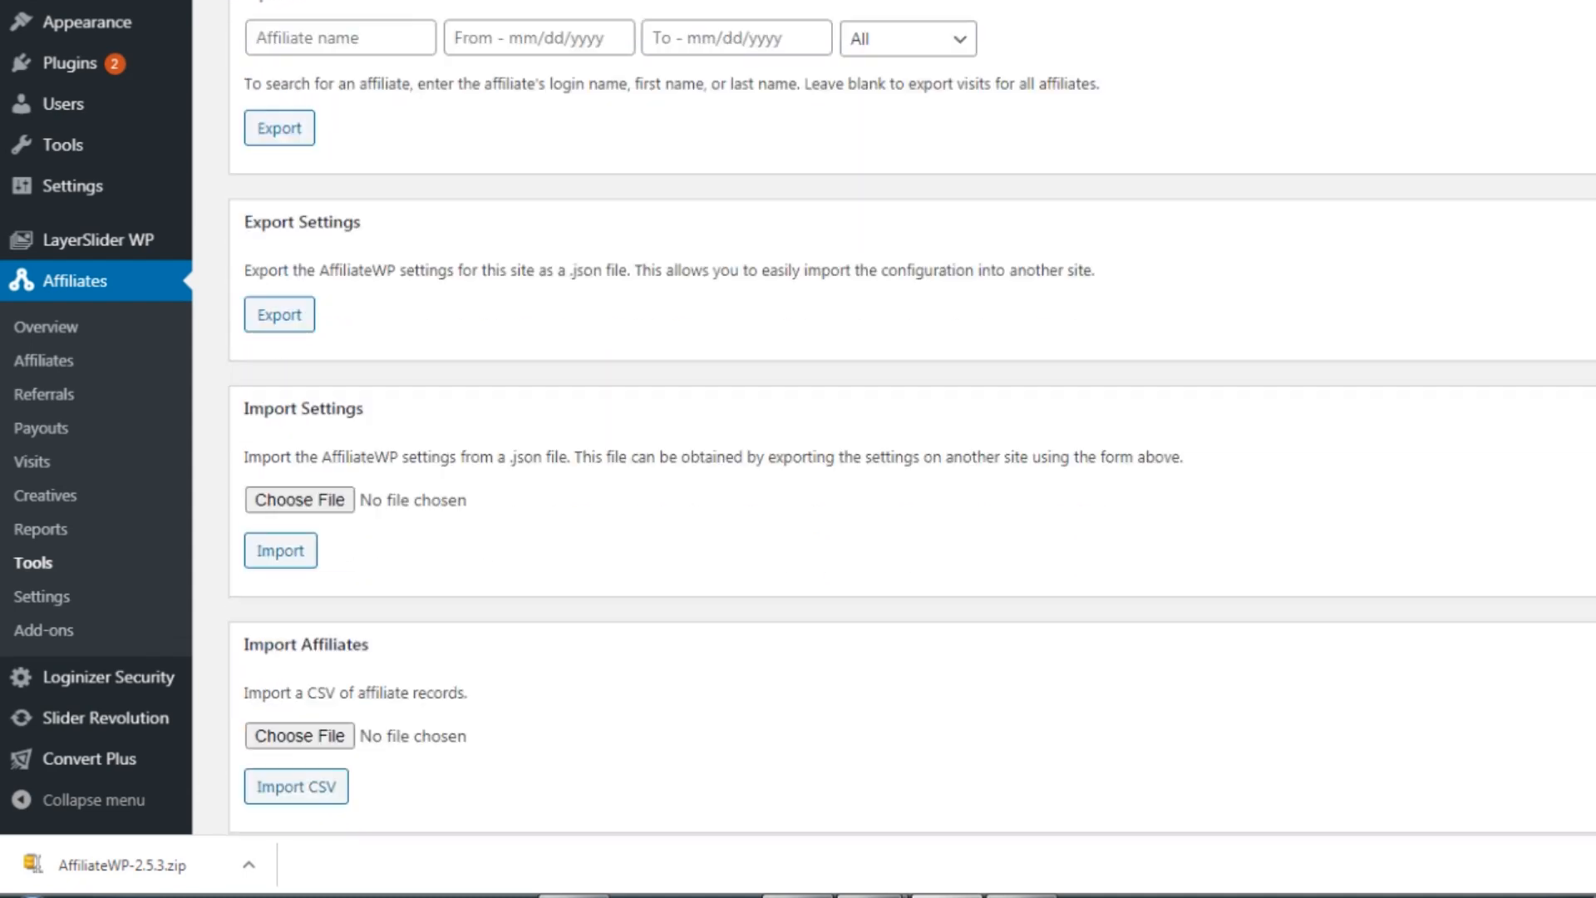
{"action": "scroll", "coordinate": [911, 416], "scroll_direction": "down", "scroll_amount": 3}
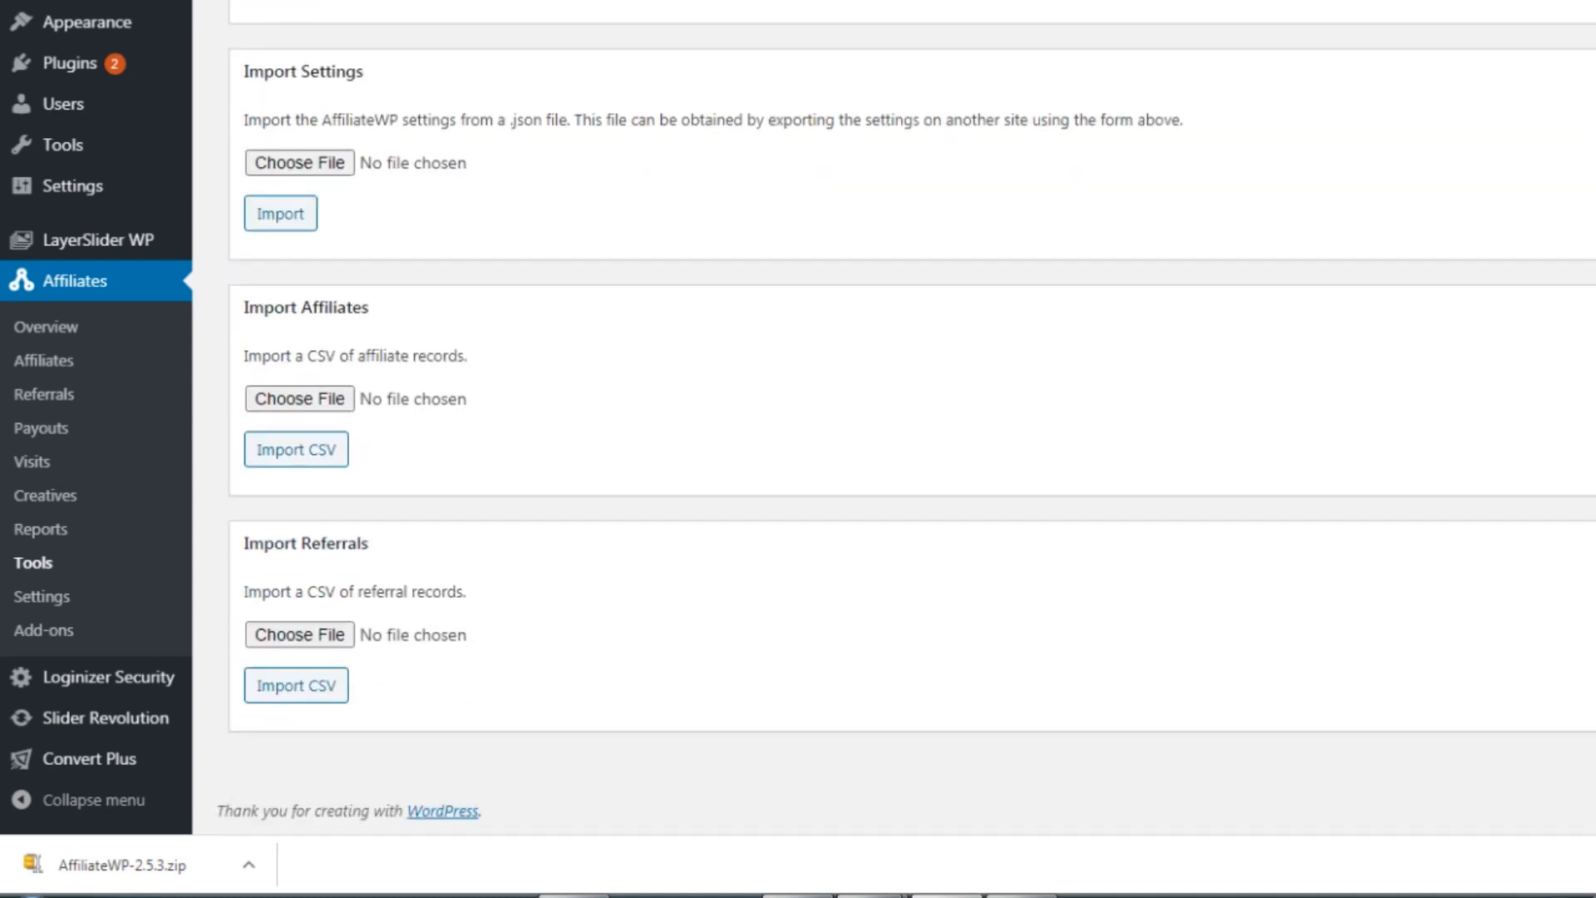
- View the API key management and the affiliate statistics recount tool within the AffiliateWP tools
{"action": "scroll", "coordinate": [893, 416], "scroll_direction": "up", "scroll_amount": 10}
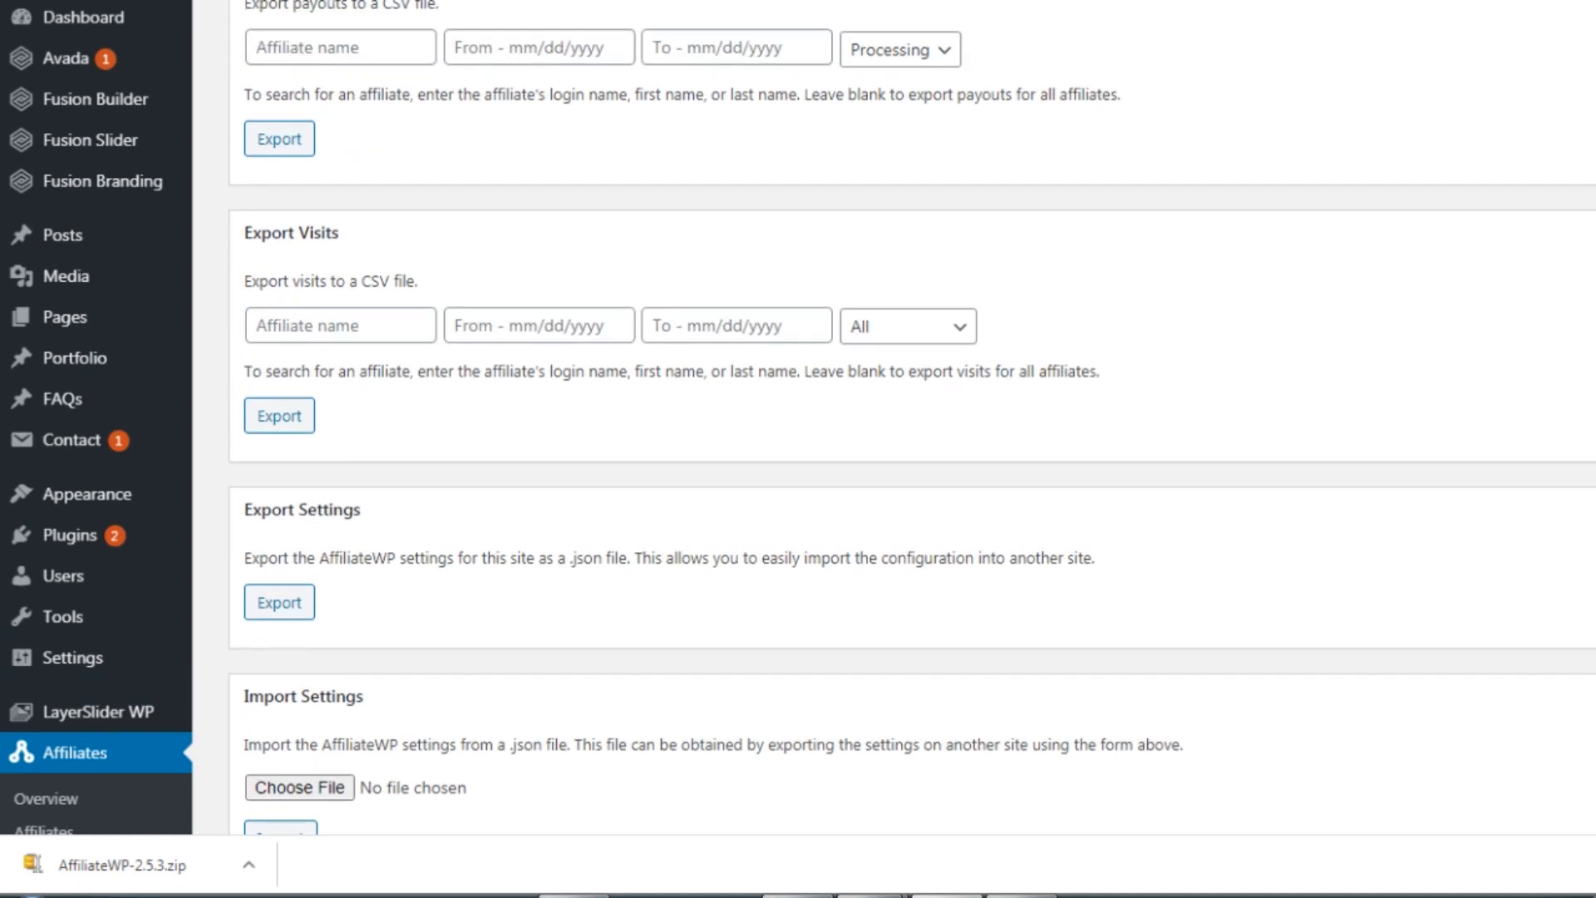
{"action": "scroll", "coordinate": [911, 415], "scroll_direction": "up", "scroll_amount": 4}
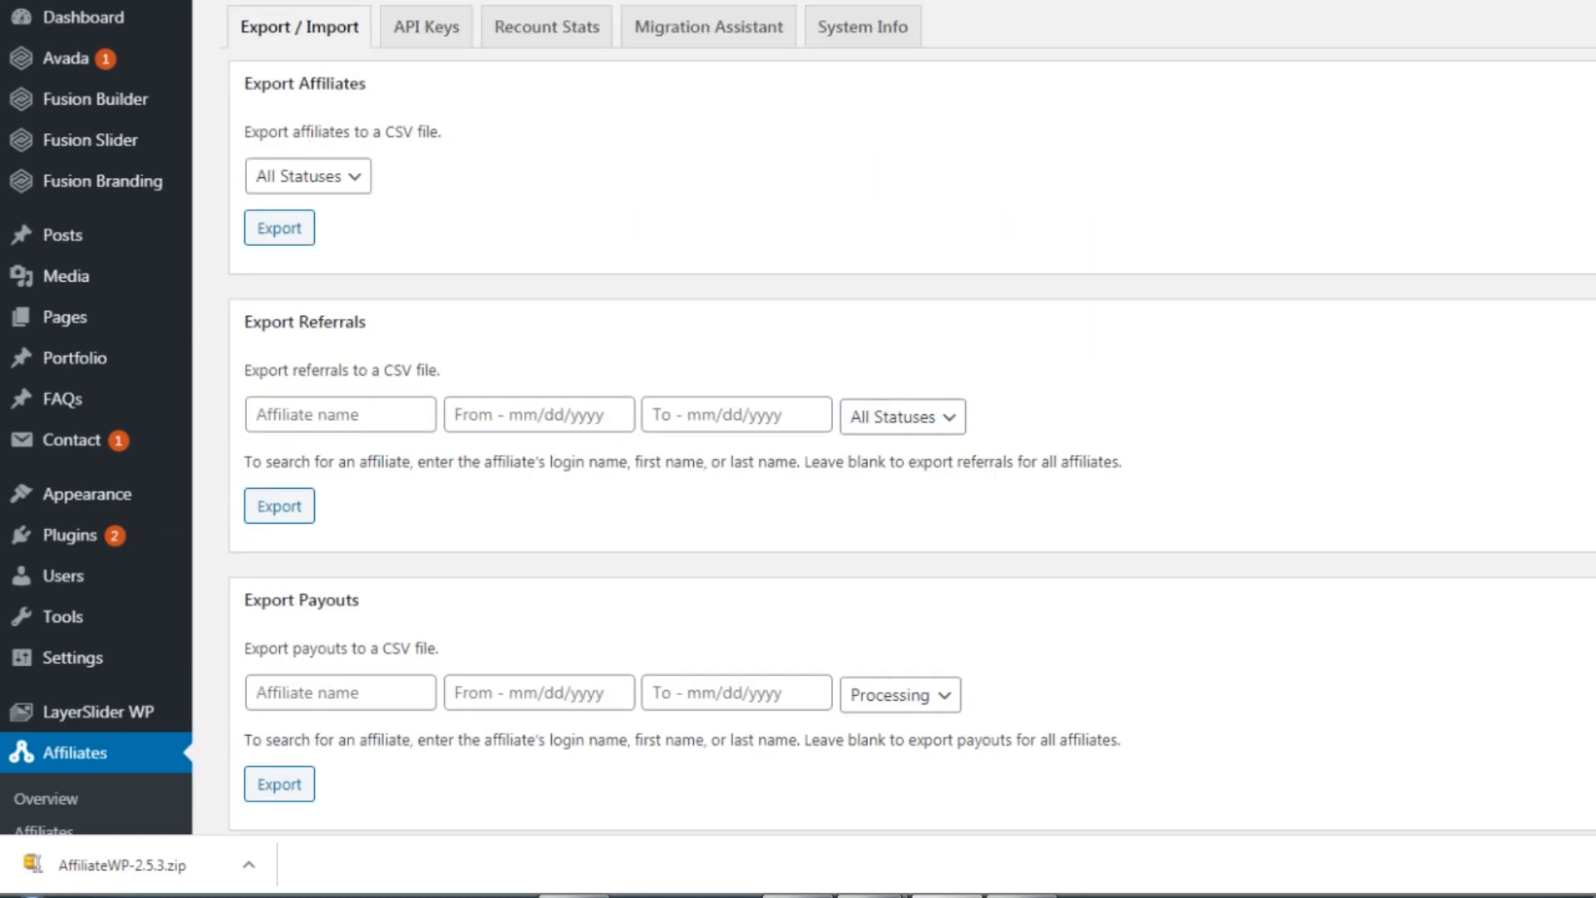
{"action": "left_click", "coordinate": [428, 33]}
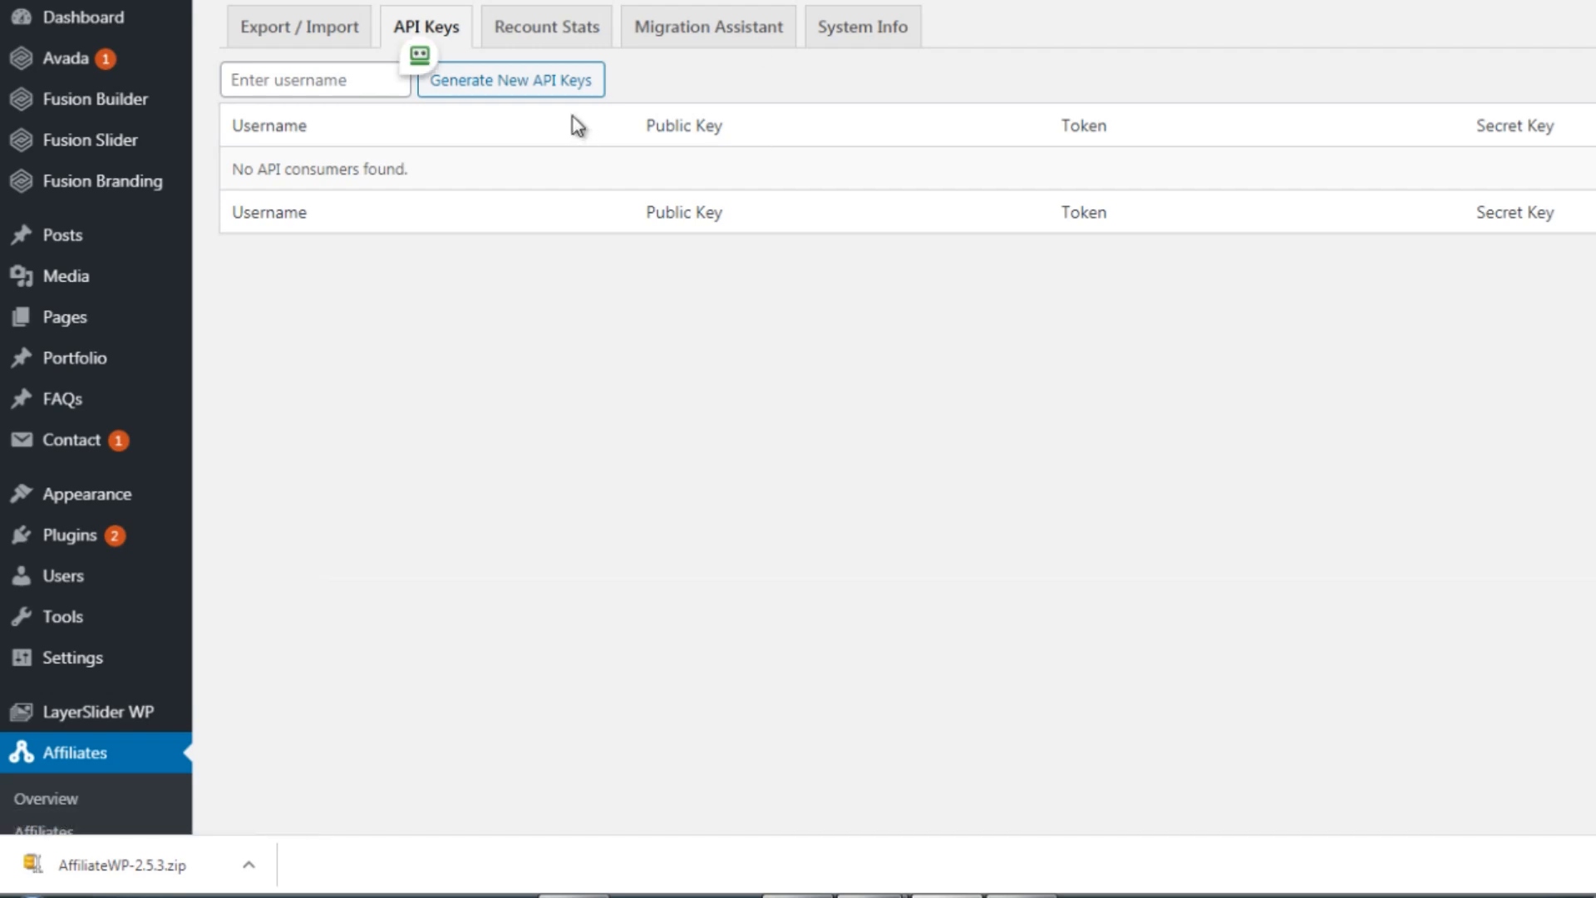
{"action": "left_click", "coordinate": [559, 35]}
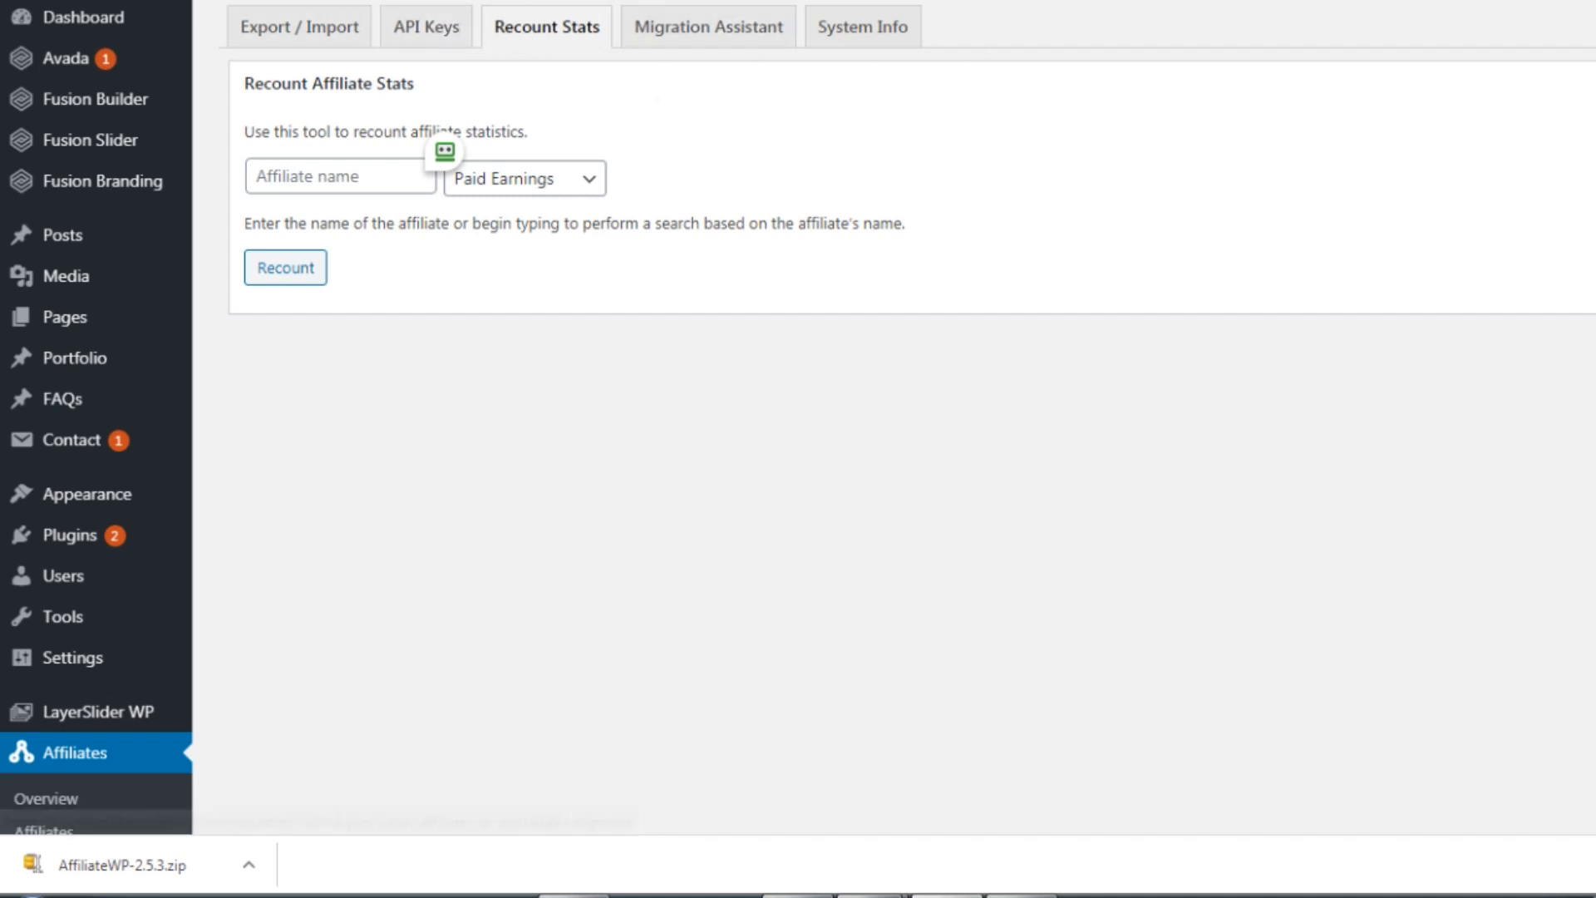
- Open the AffiliateWP add-ons page and browse the Pro add-ons on offer
{"action": "scroll", "coordinate": [798, 416], "scroll_direction": "down", "scroll_amount": 4}
{"action": "scroll", "coordinate": [631, 609], "scroll_direction": "down", "scroll_amount": 1}
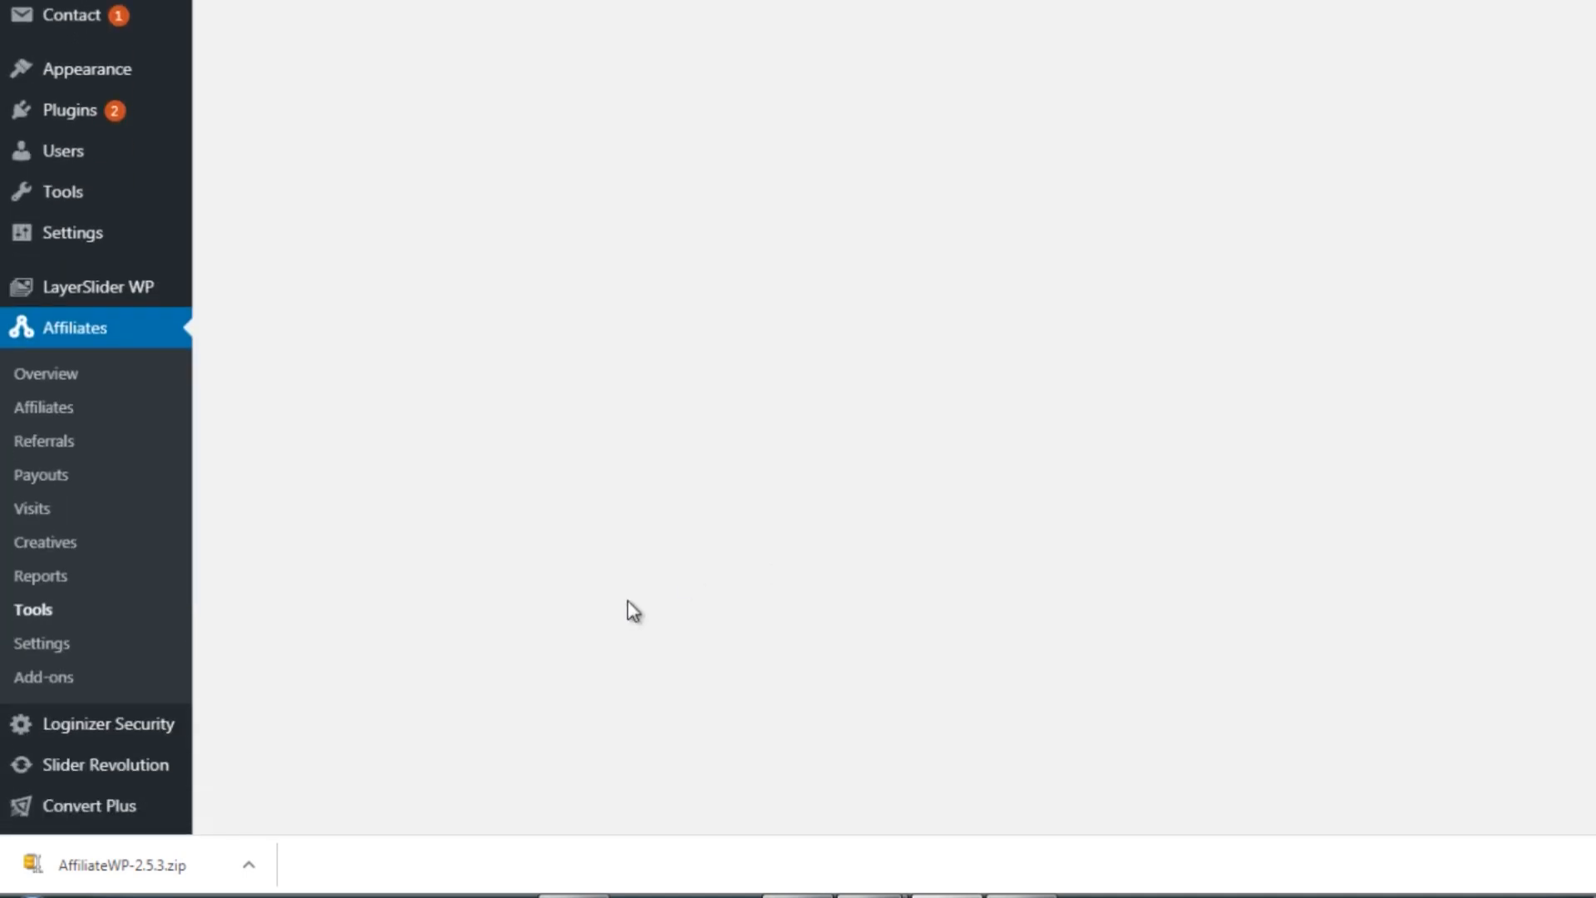
{"action": "left_click", "coordinate": [43, 680]}
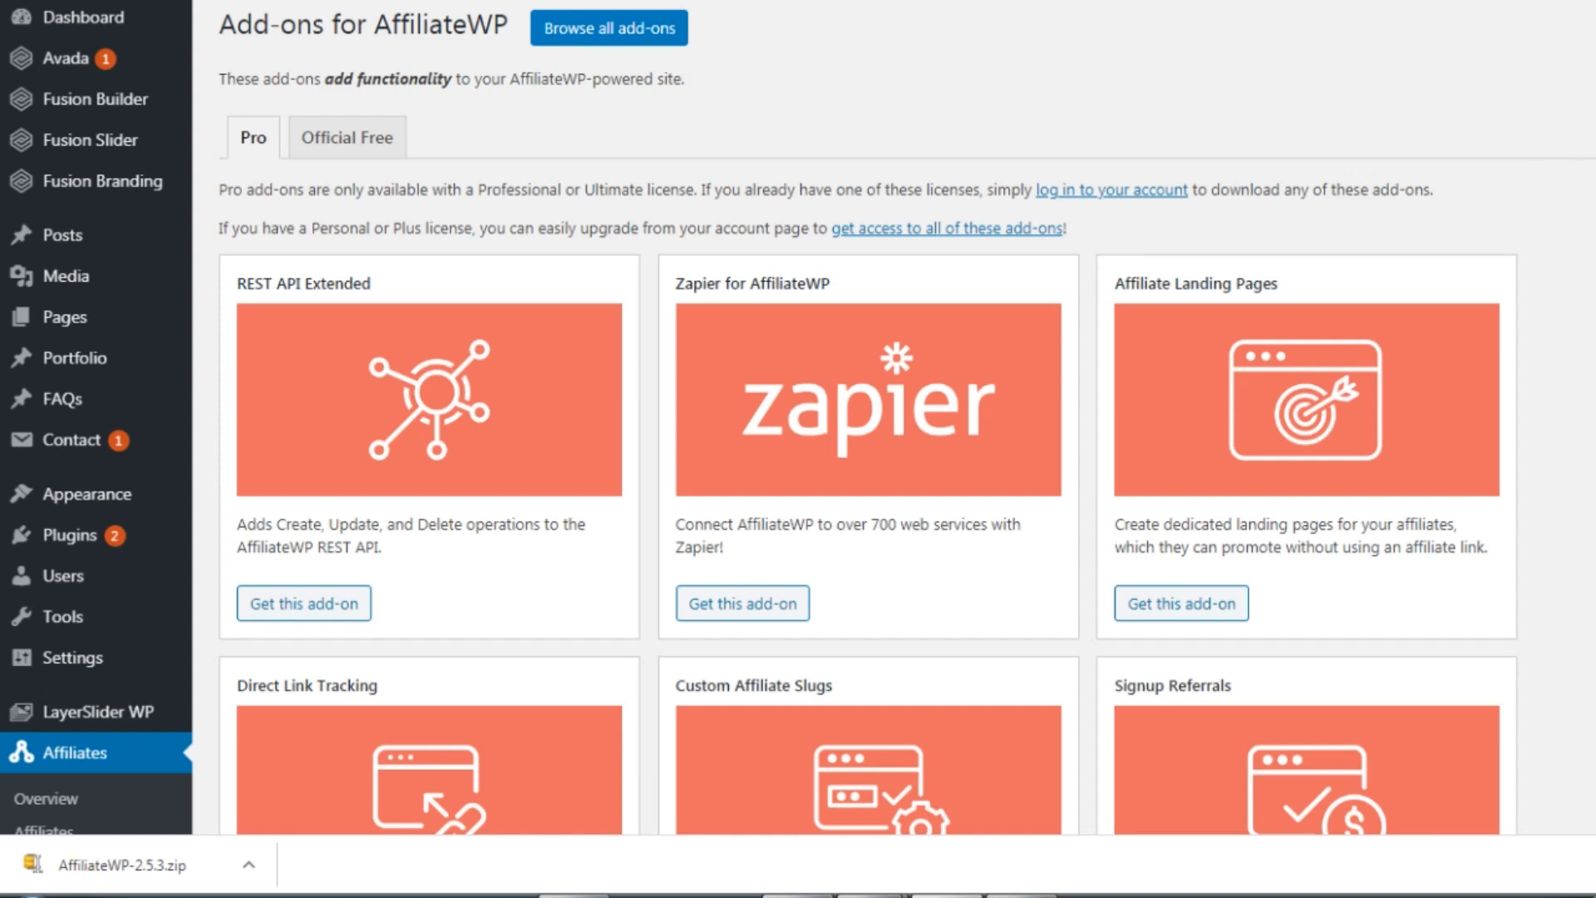
{"action": "scroll", "coordinate": [869, 416], "scroll_direction": "down", "scroll_amount": 3}
{"action": "scroll", "coordinate": [869, 415], "scroll_direction": "down", "scroll_amount": 10}
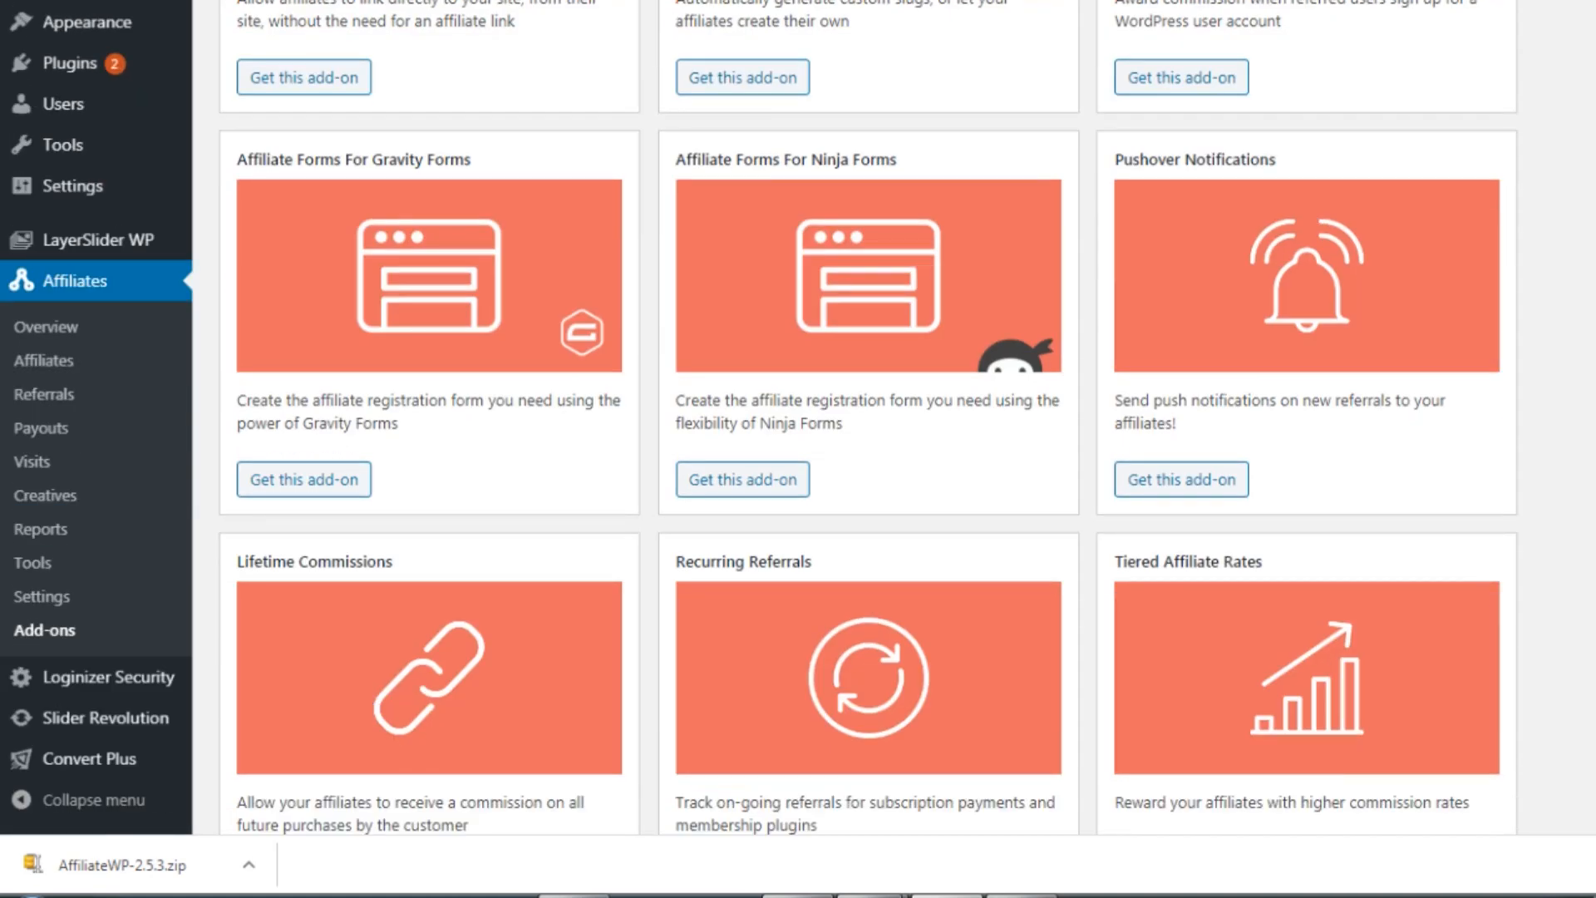
{"action": "scroll", "coordinate": [869, 415], "scroll_direction": "up", "scroll_amount": 15}
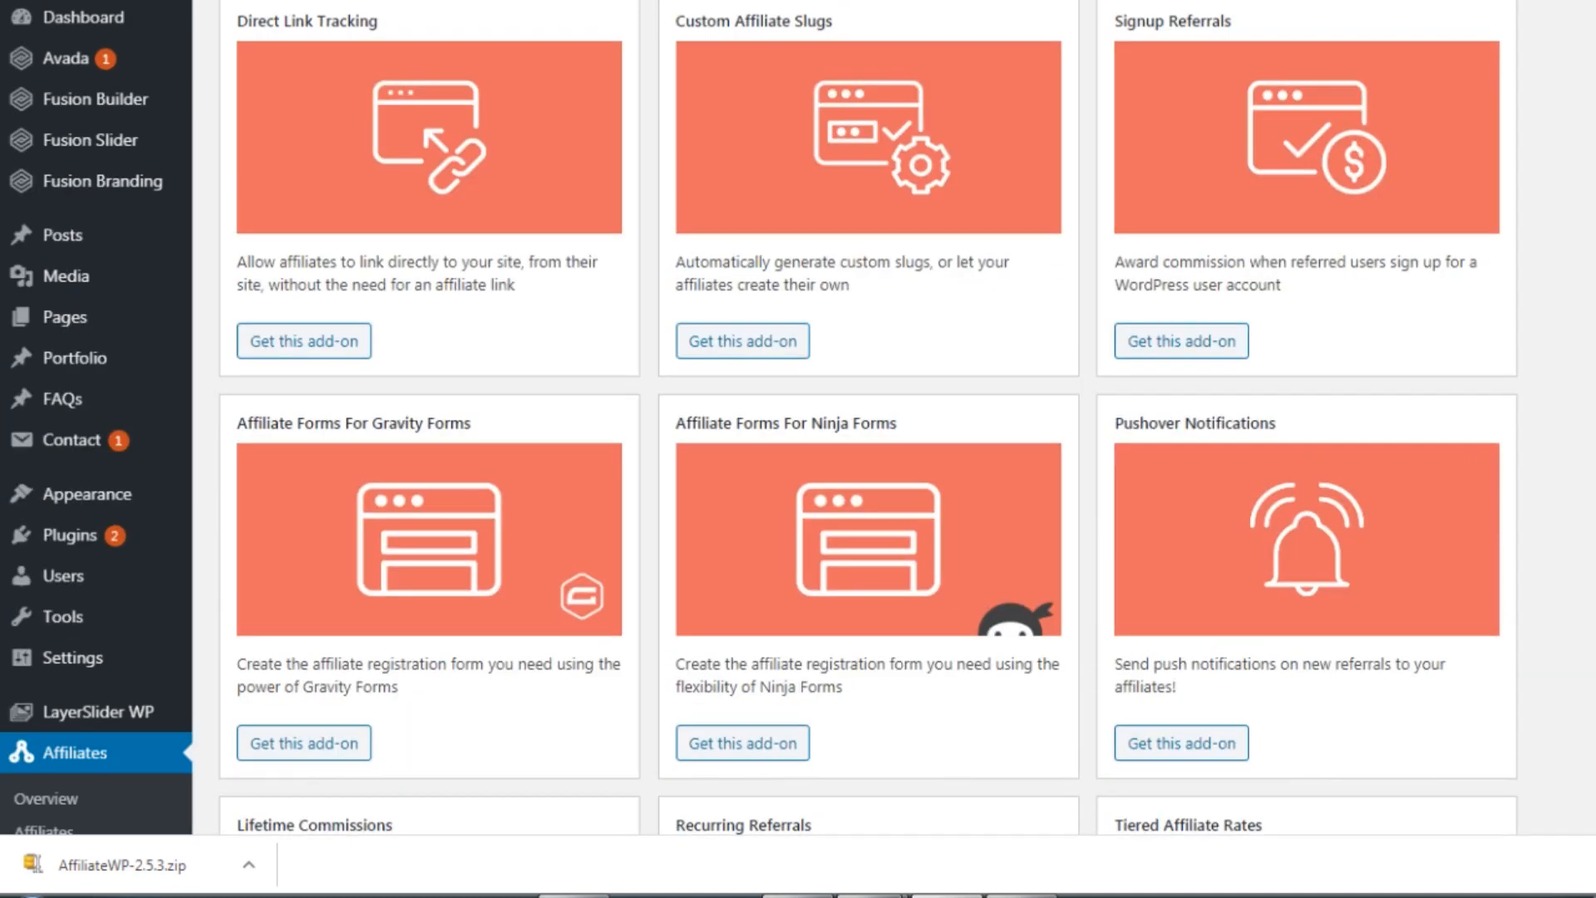
{"action": "scroll", "coordinate": [868, 416], "scroll_direction": "down", "scroll_amount": 1}
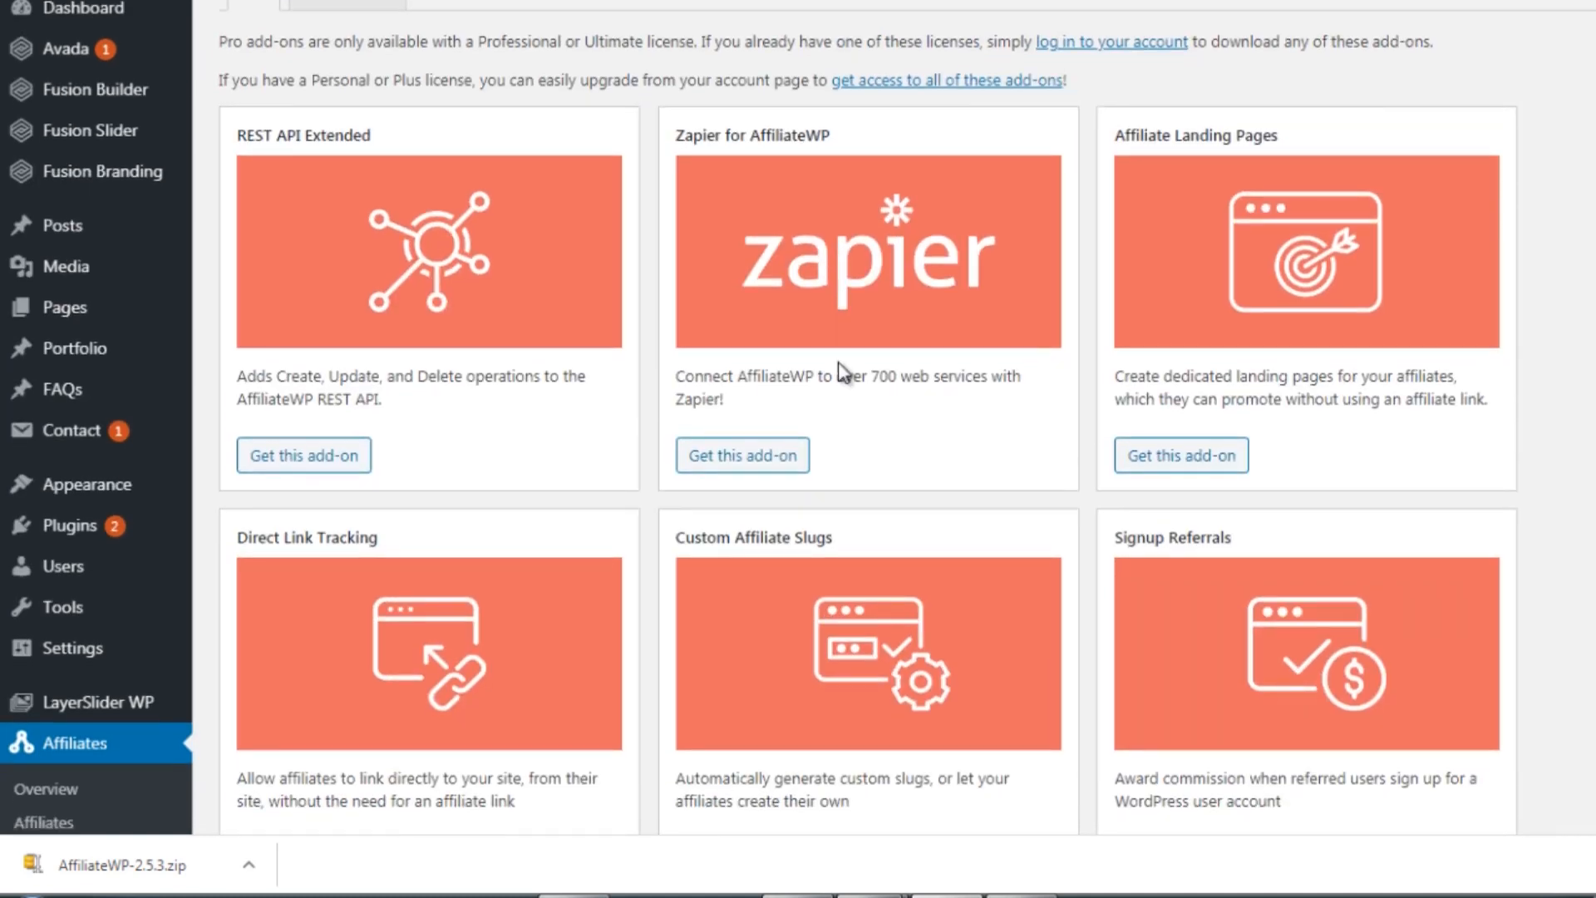
- Download the Zapier for AffiliateWP add-on from its product page and return to the WordPress add-ons page
{"action": "left_click", "coordinate": [742, 462]}
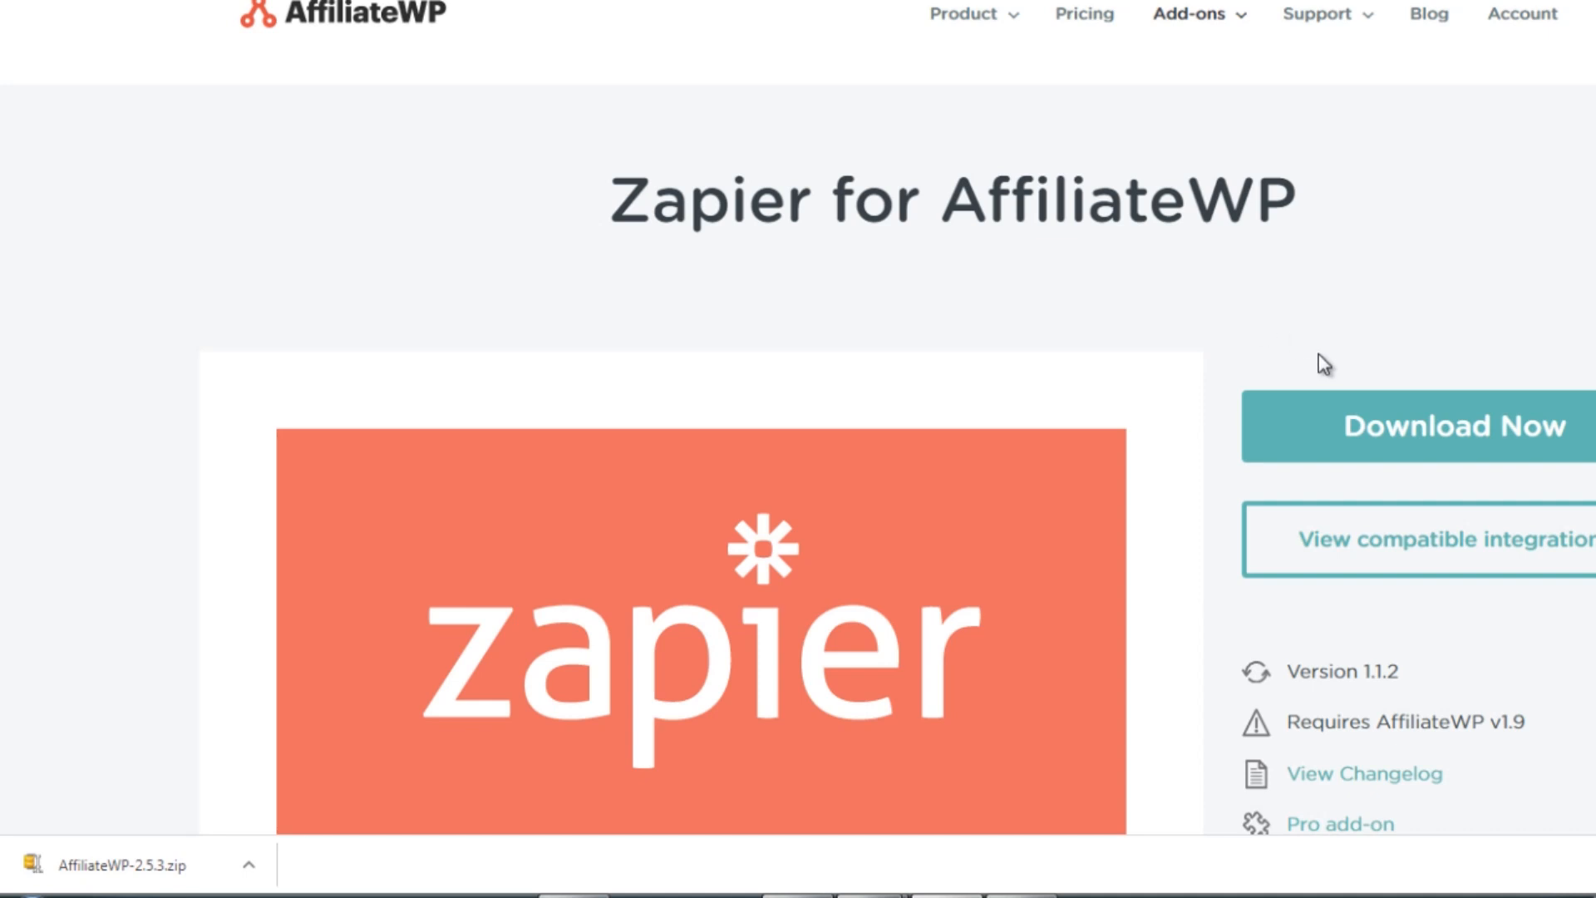
{"action": "left_click", "coordinate": [1380, 424]}
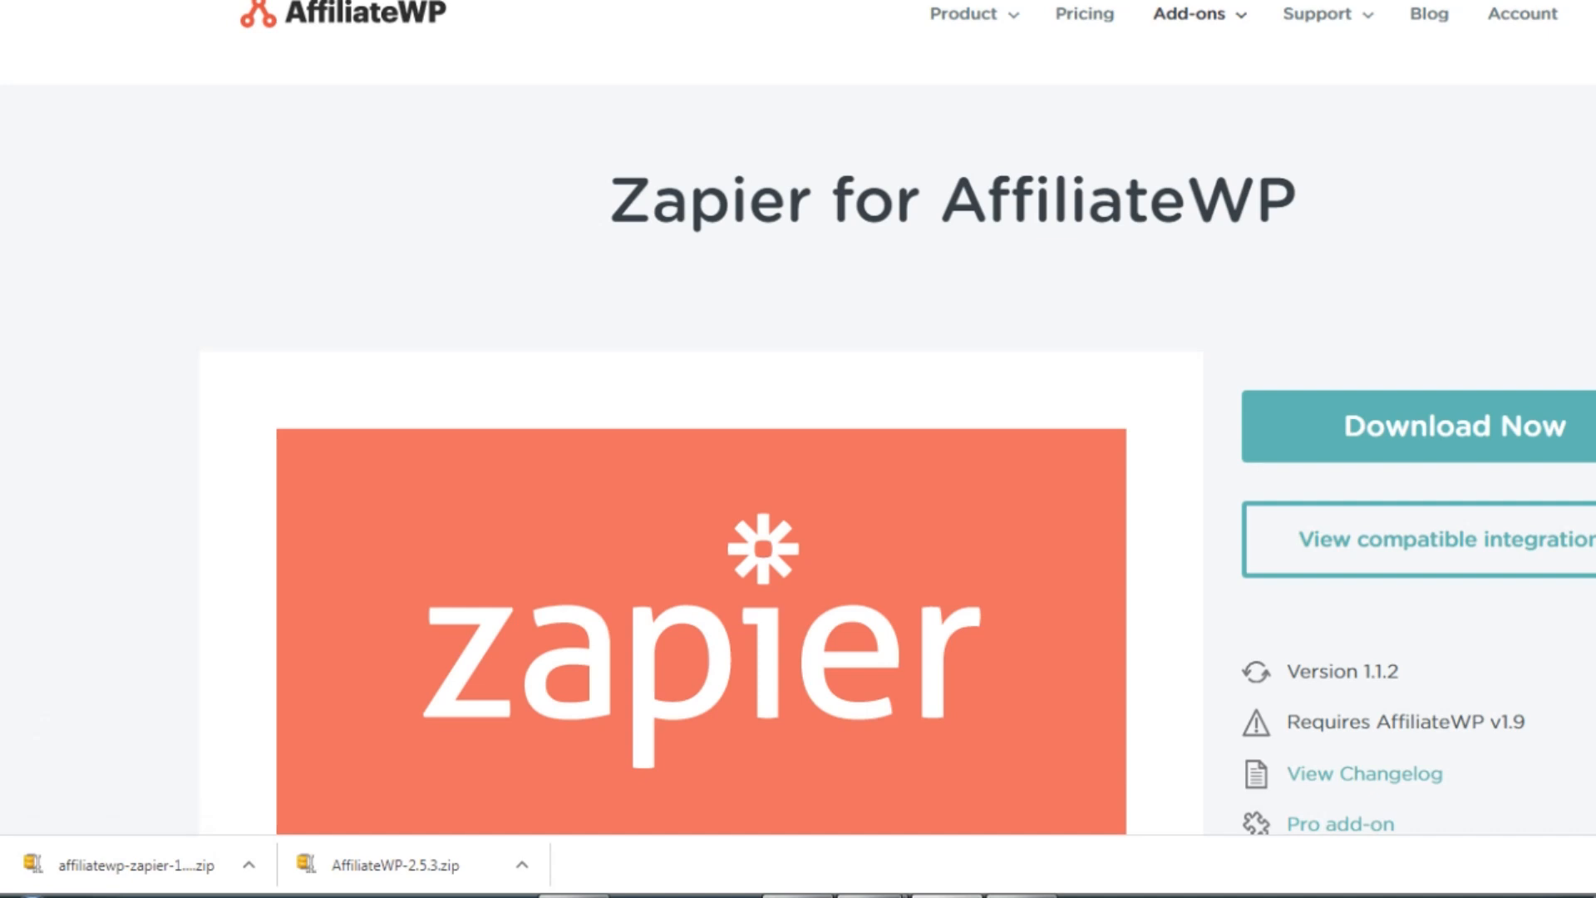
{"action": "key", "text": "alt+Left"}
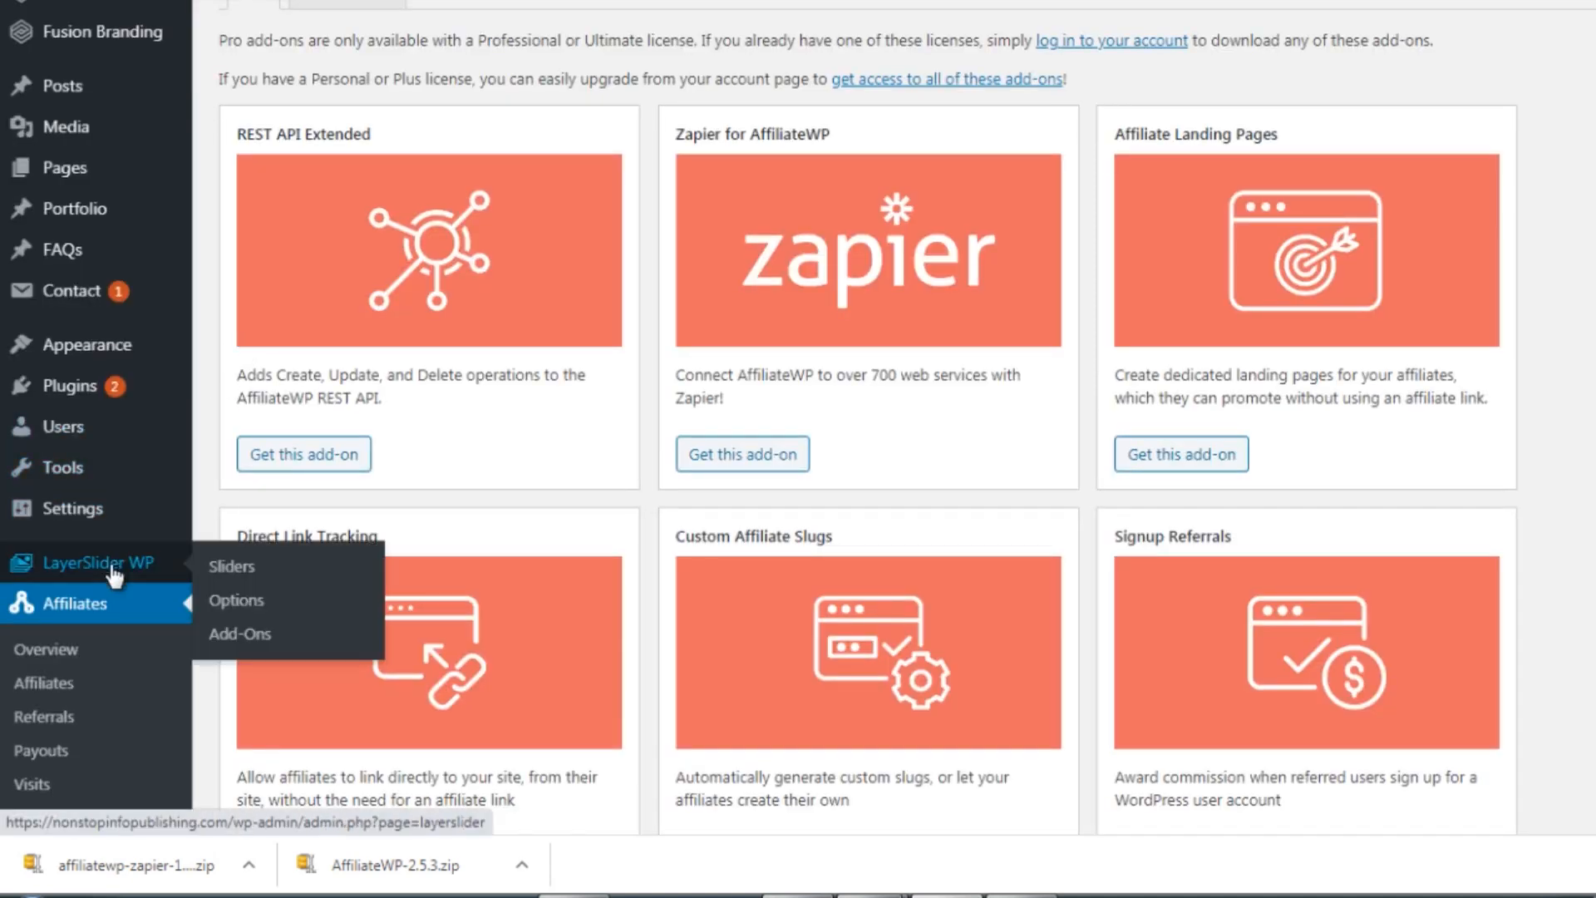
- Install the downloaded affiliatewp-zapier zip file as a new plugin upload and activate it
{"action": "mouse_move", "coordinate": [131, 407]}
{"action": "left_click", "coordinate": [239, 424]}
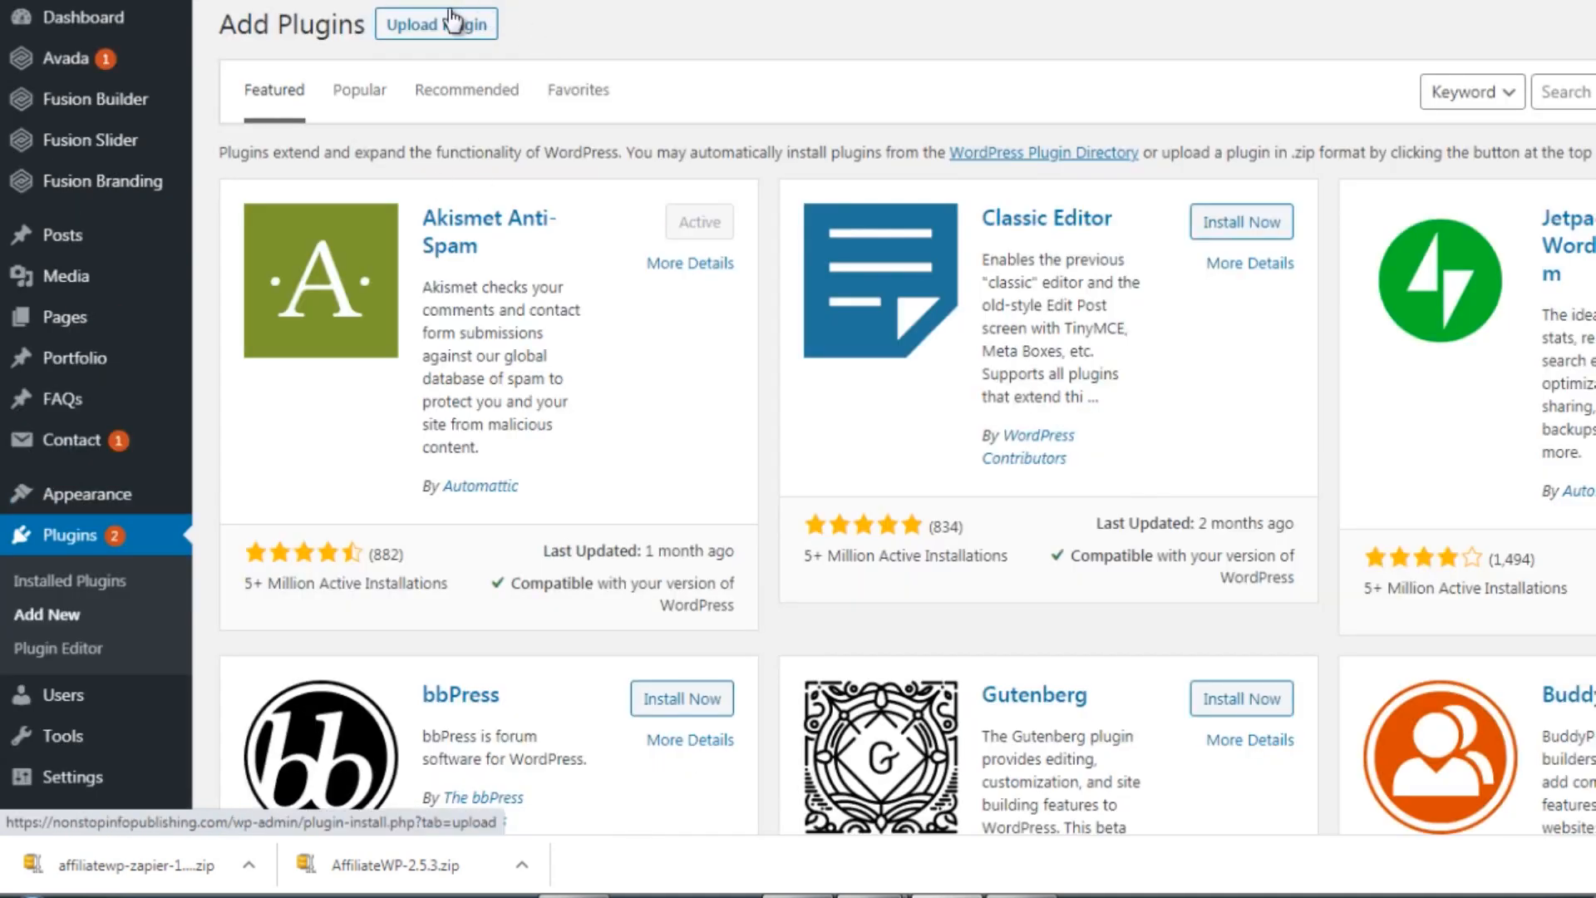
{"action": "left_click", "coordinate": [449, 19]}
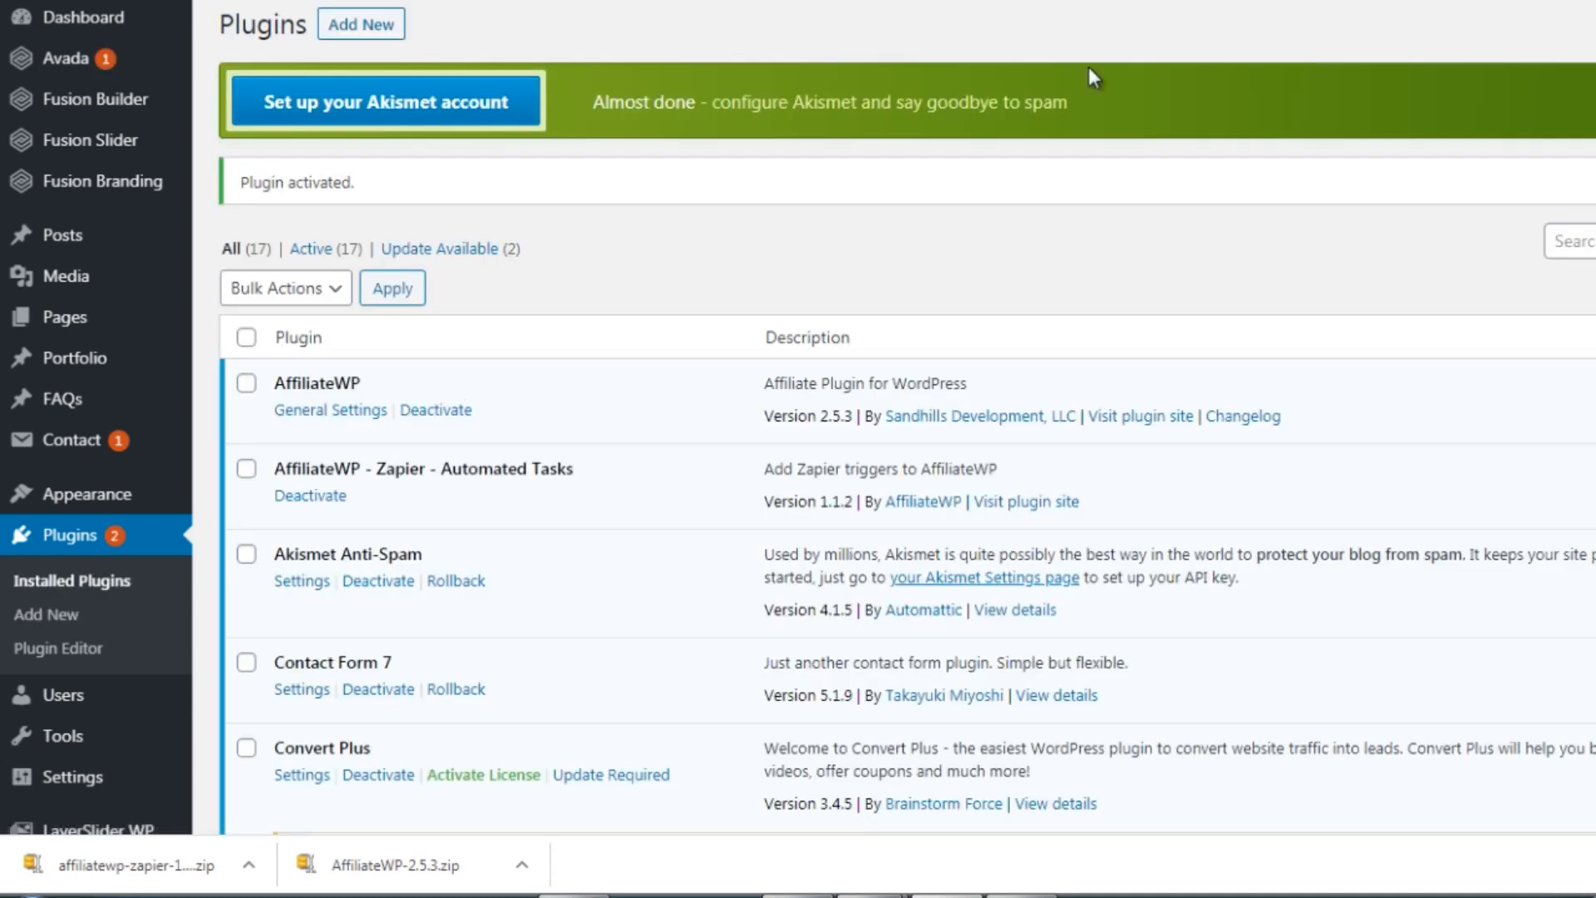
- Look through the installed plugins list and open the AffiliateWP general settings
{"action": "scroll", "coordinate": [906, 415], "scroll_direction": "down", "scroll_amount": 15}
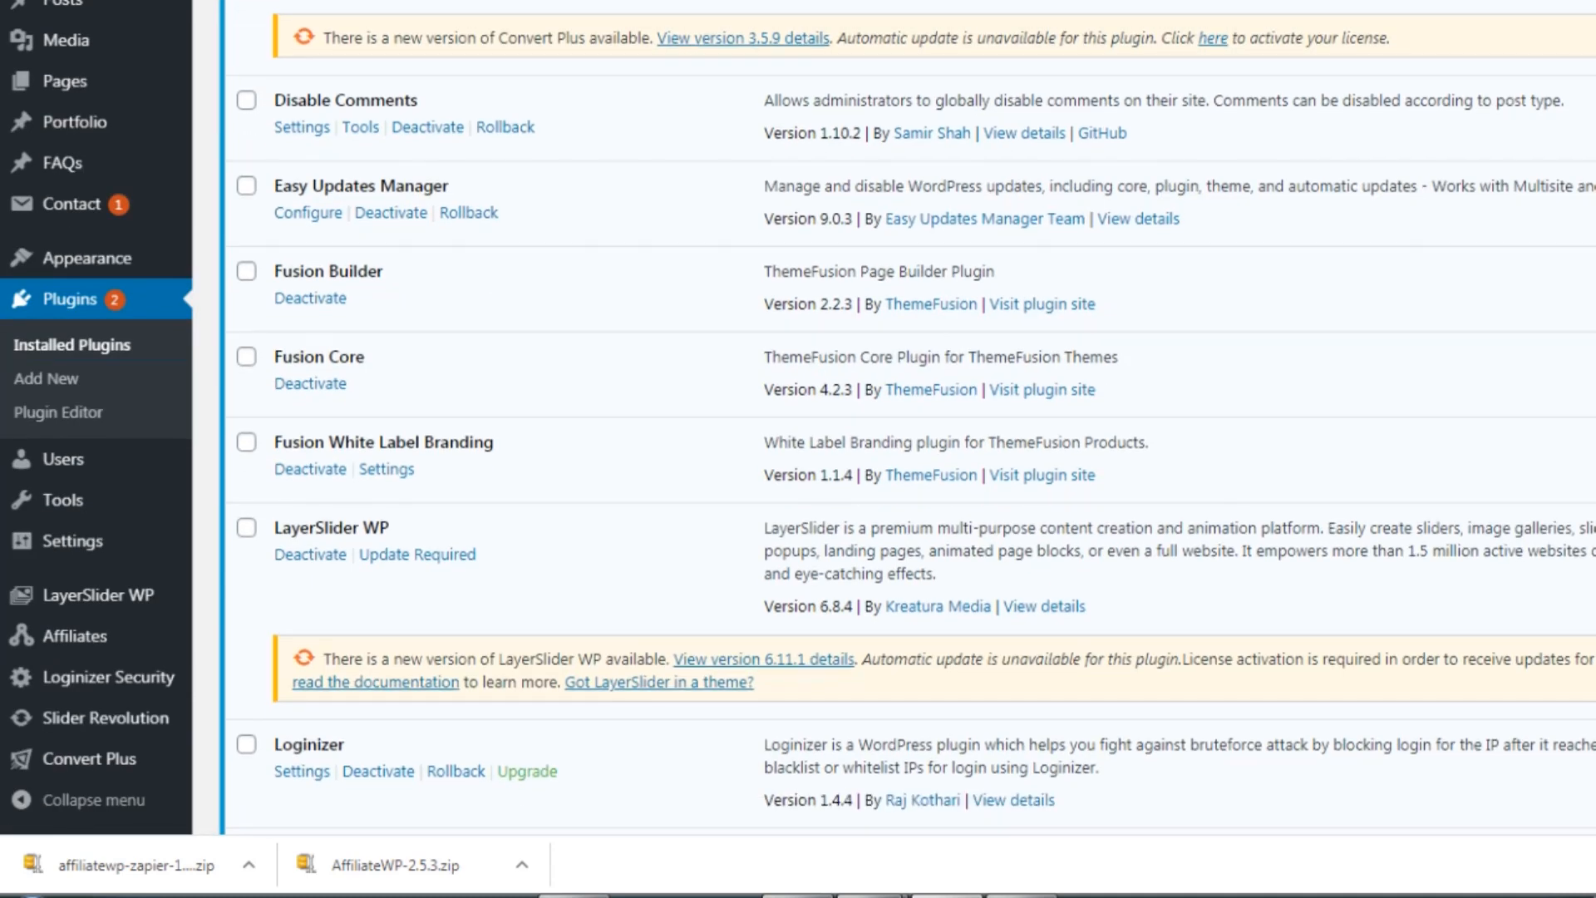
{"action": "mouse_move", "coordinate": [106, 645]}
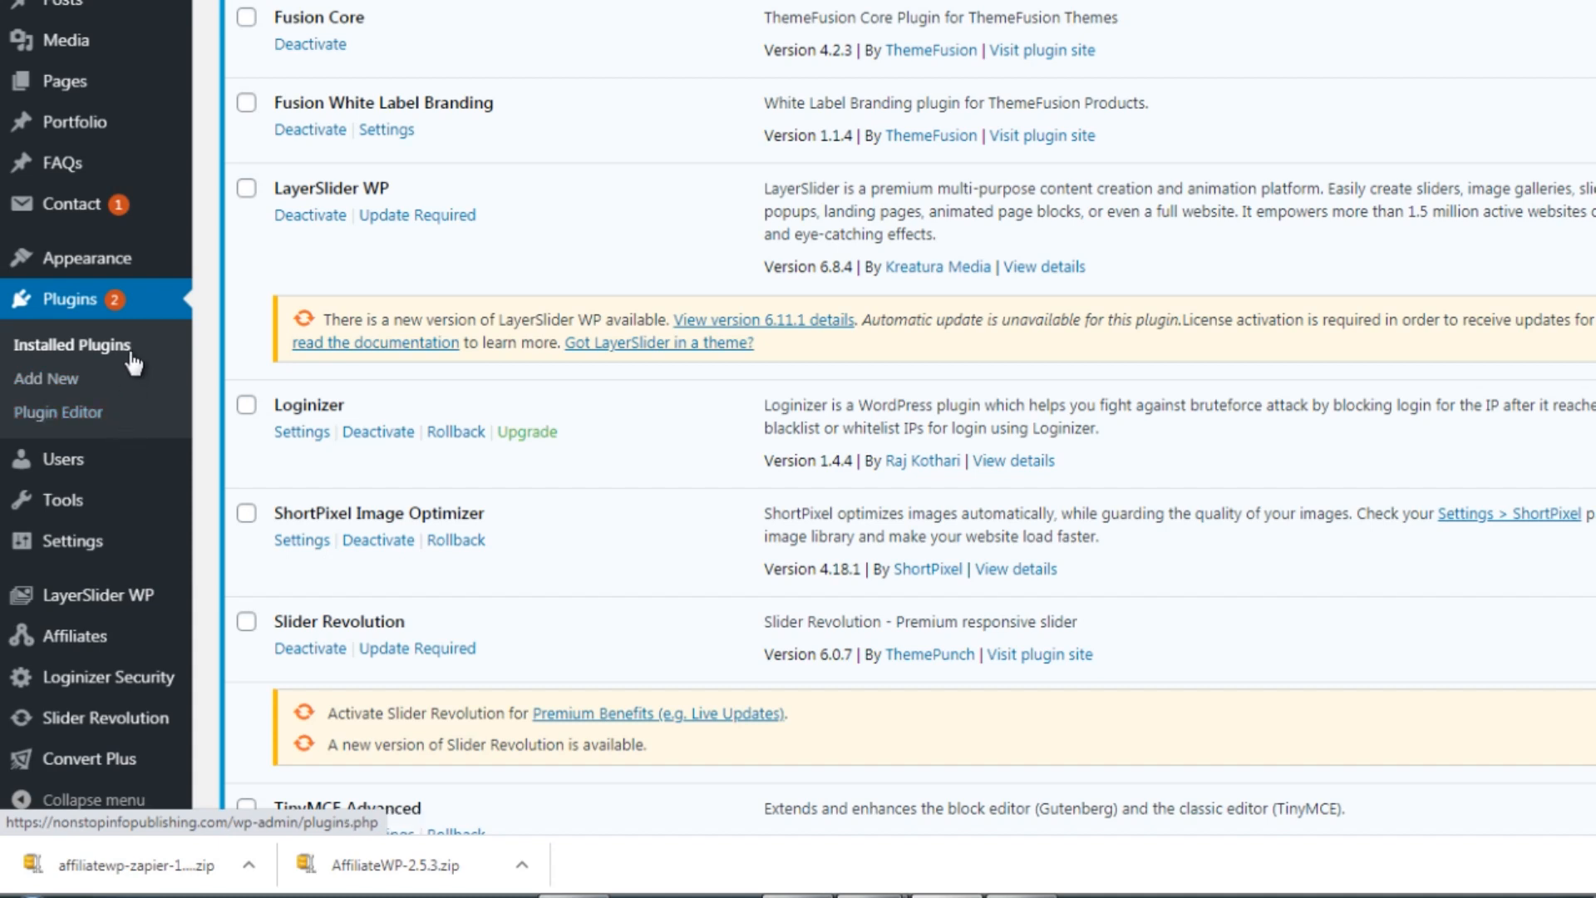
{"action": "mouse_move", "coordinate": [215, 314]}
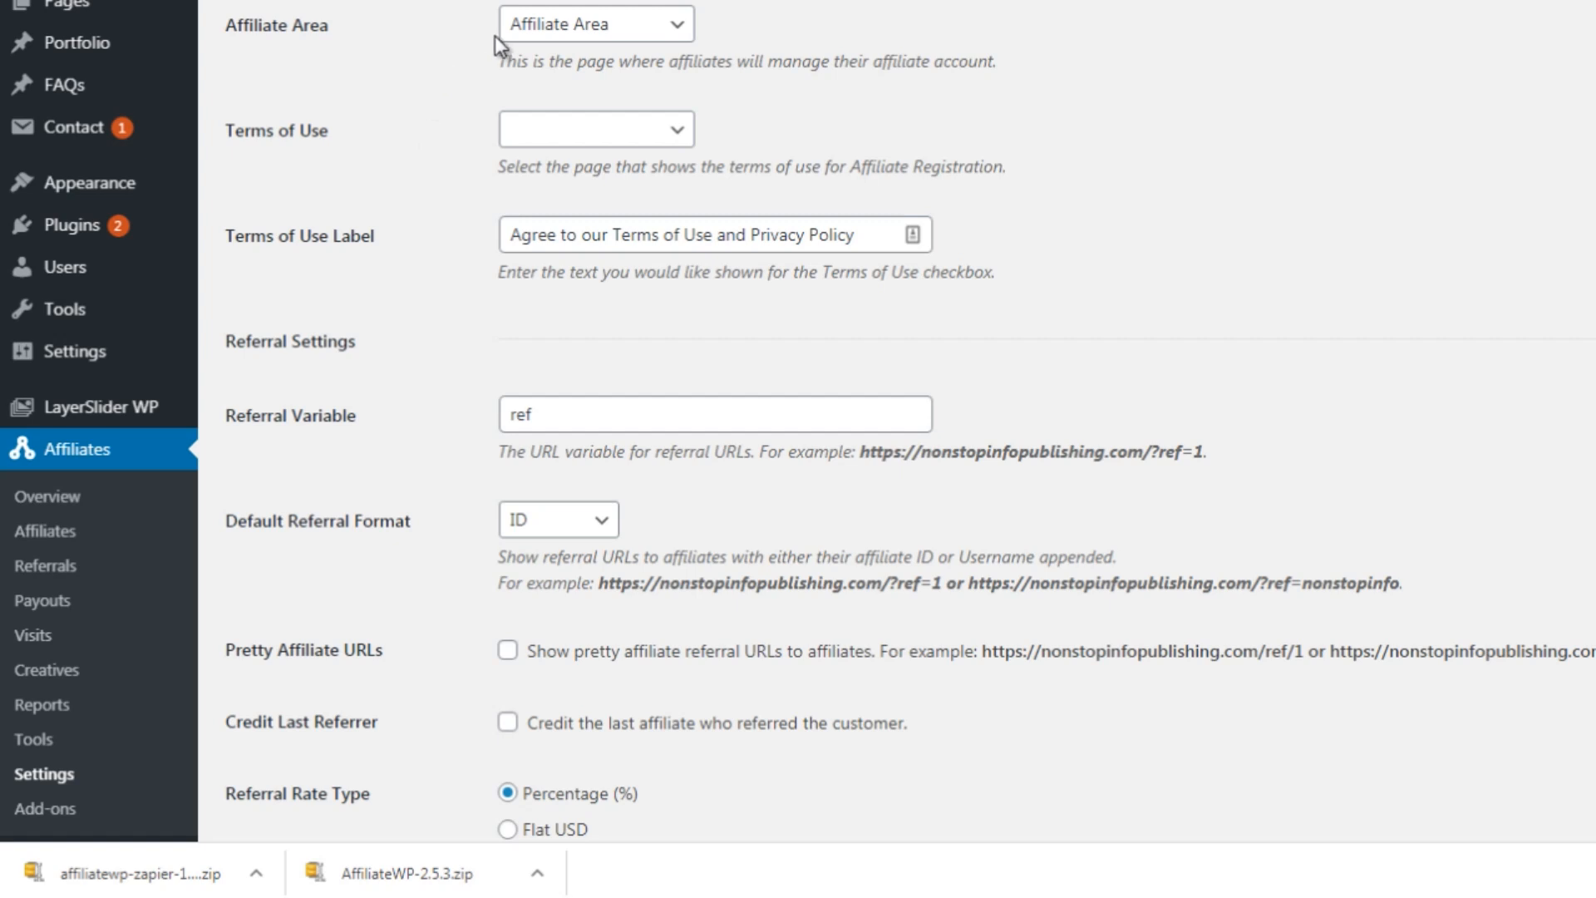
- Keep Affiliate Area as the affiliate account page and set the Terms of Use page to Terms & Conditions
{"action": "left_click", "coordinate": [522, 34]}
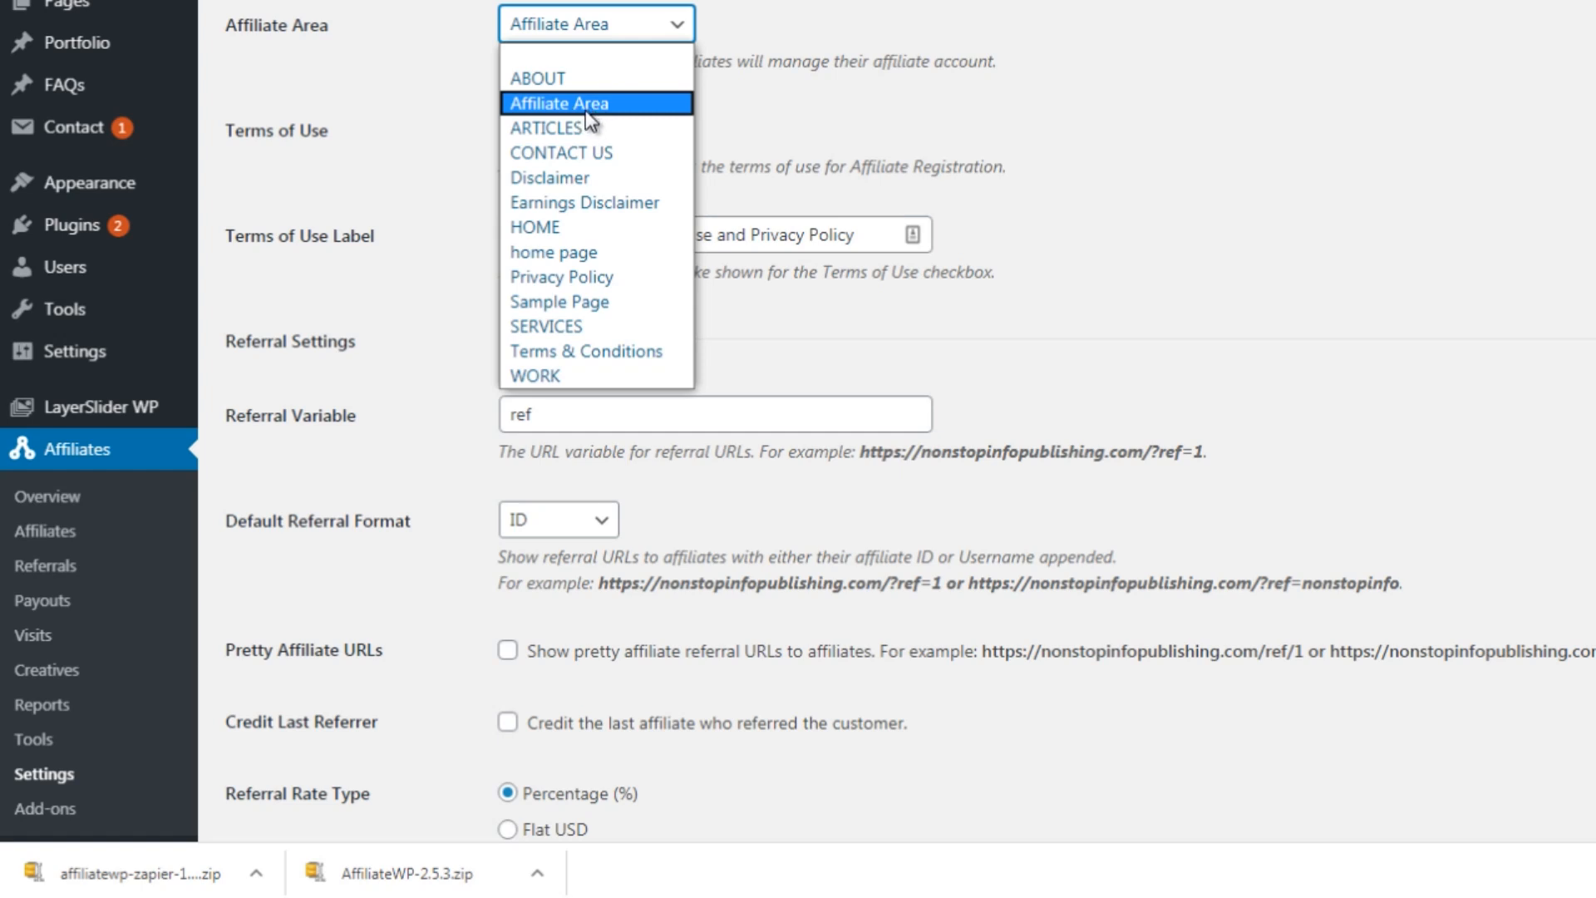
{"action": "left_click", "coordinate": [475, 90]}
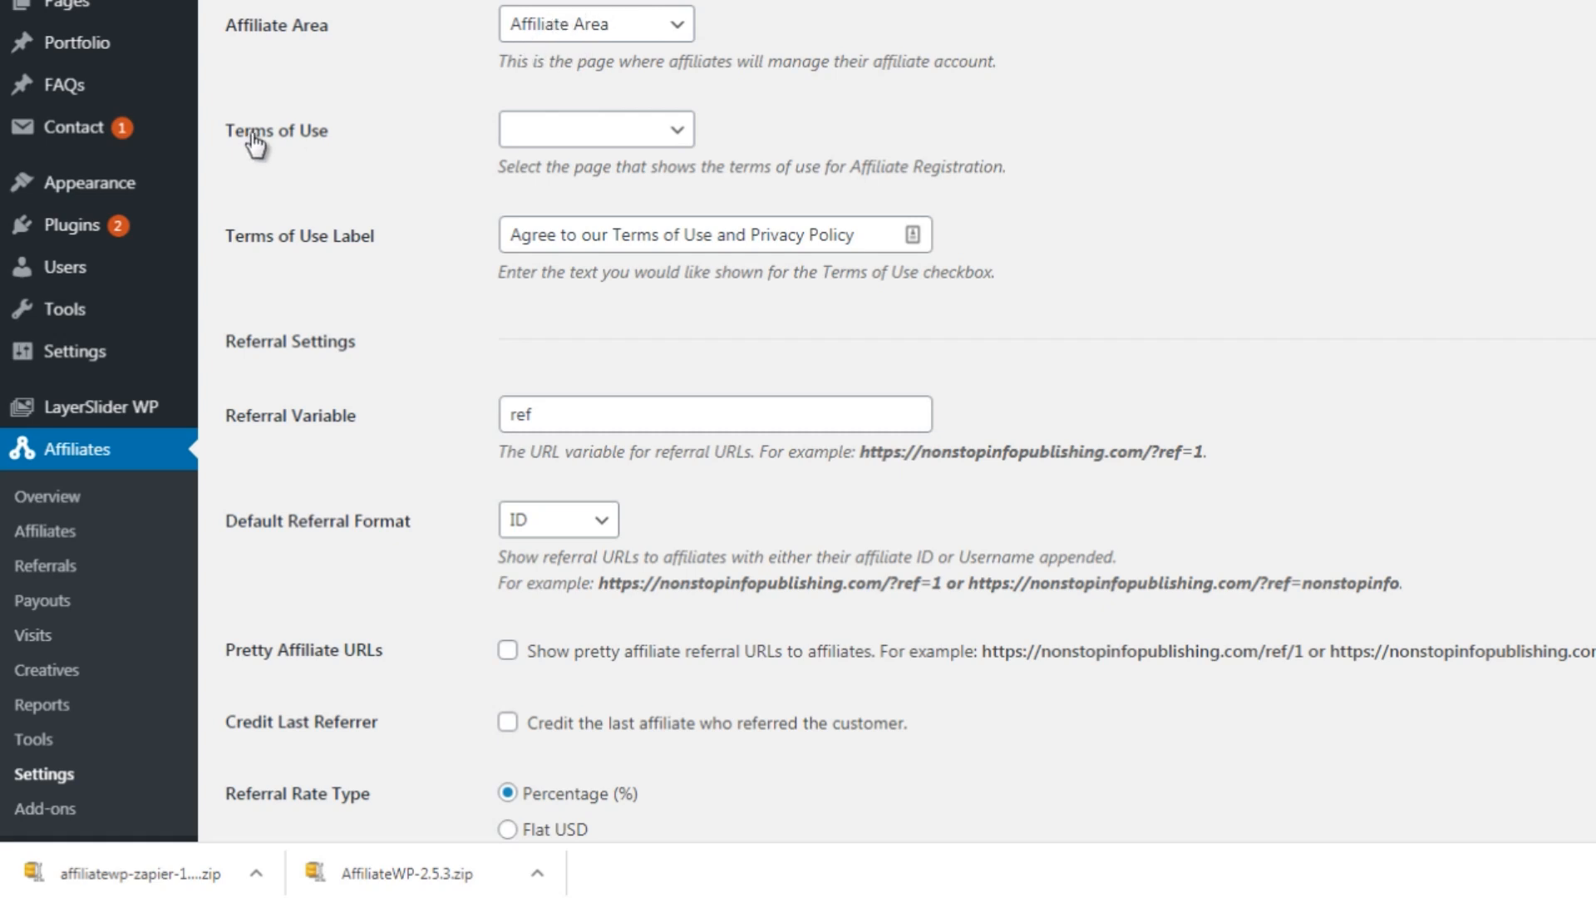
{"action": "left_click", "coordinate": [529, 150]}
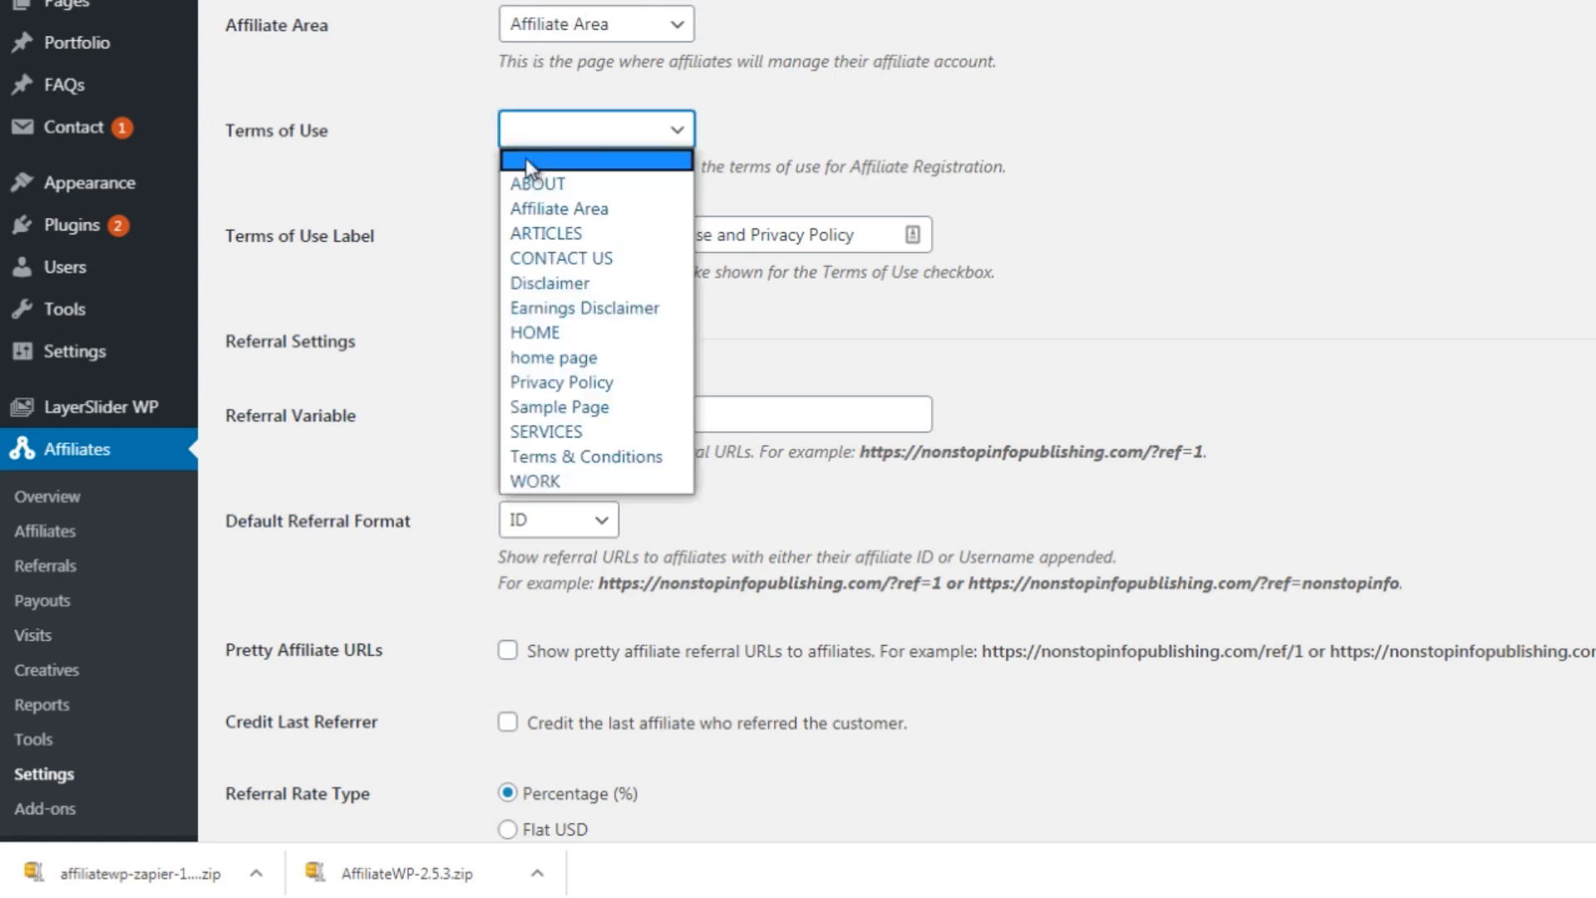
{"action": "left_click", "coordinate": [536, 456]}
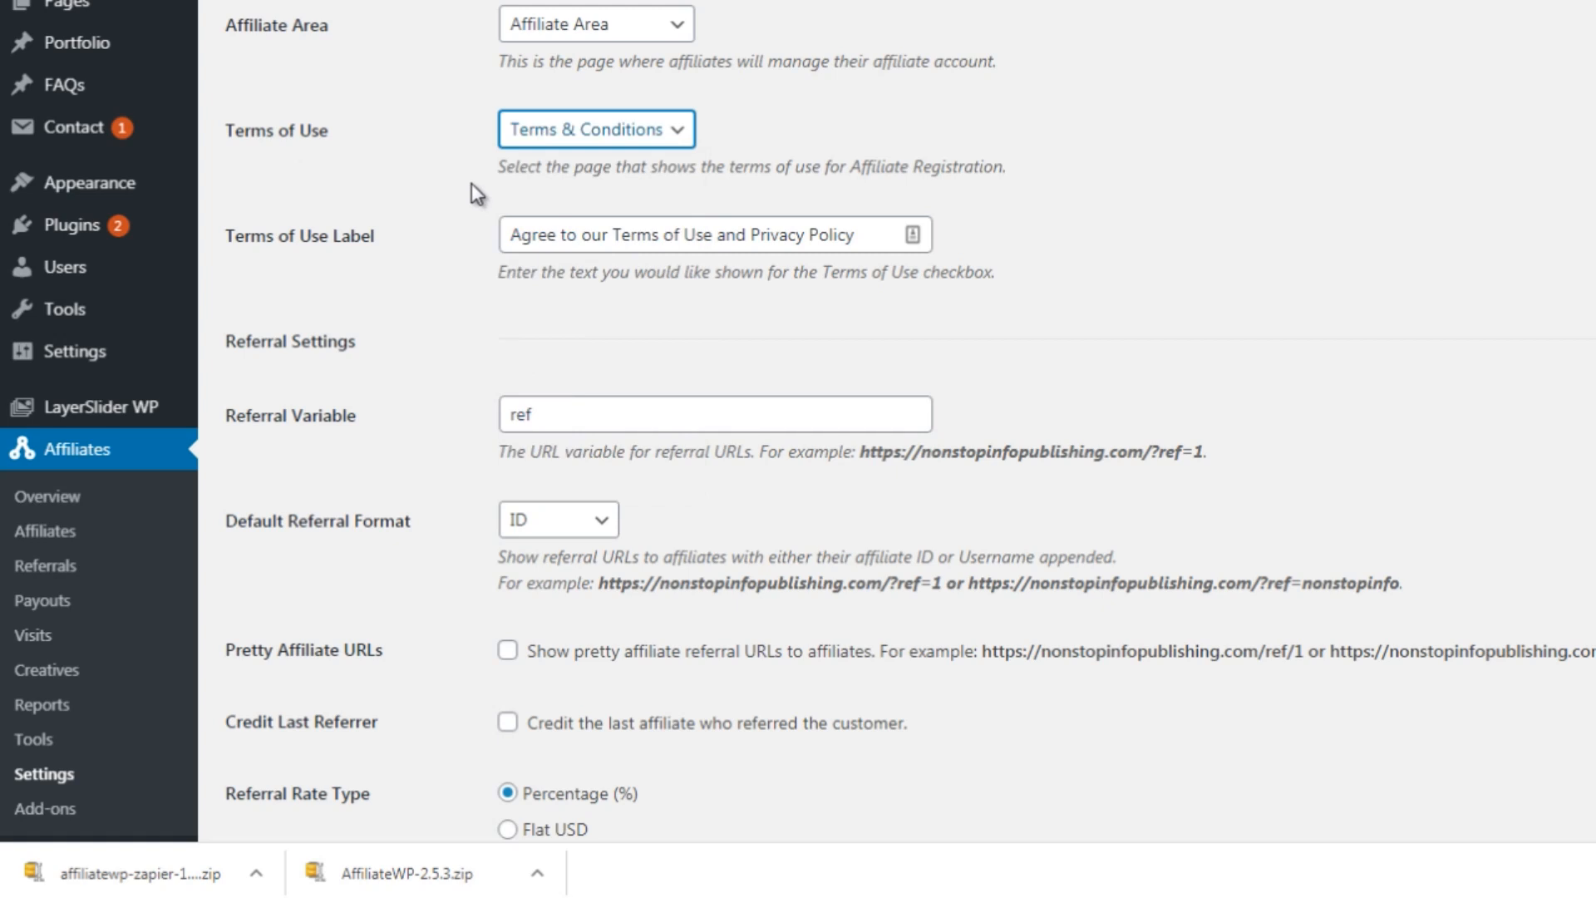
{"action": "left_click", "coordinate": [566, 235]}
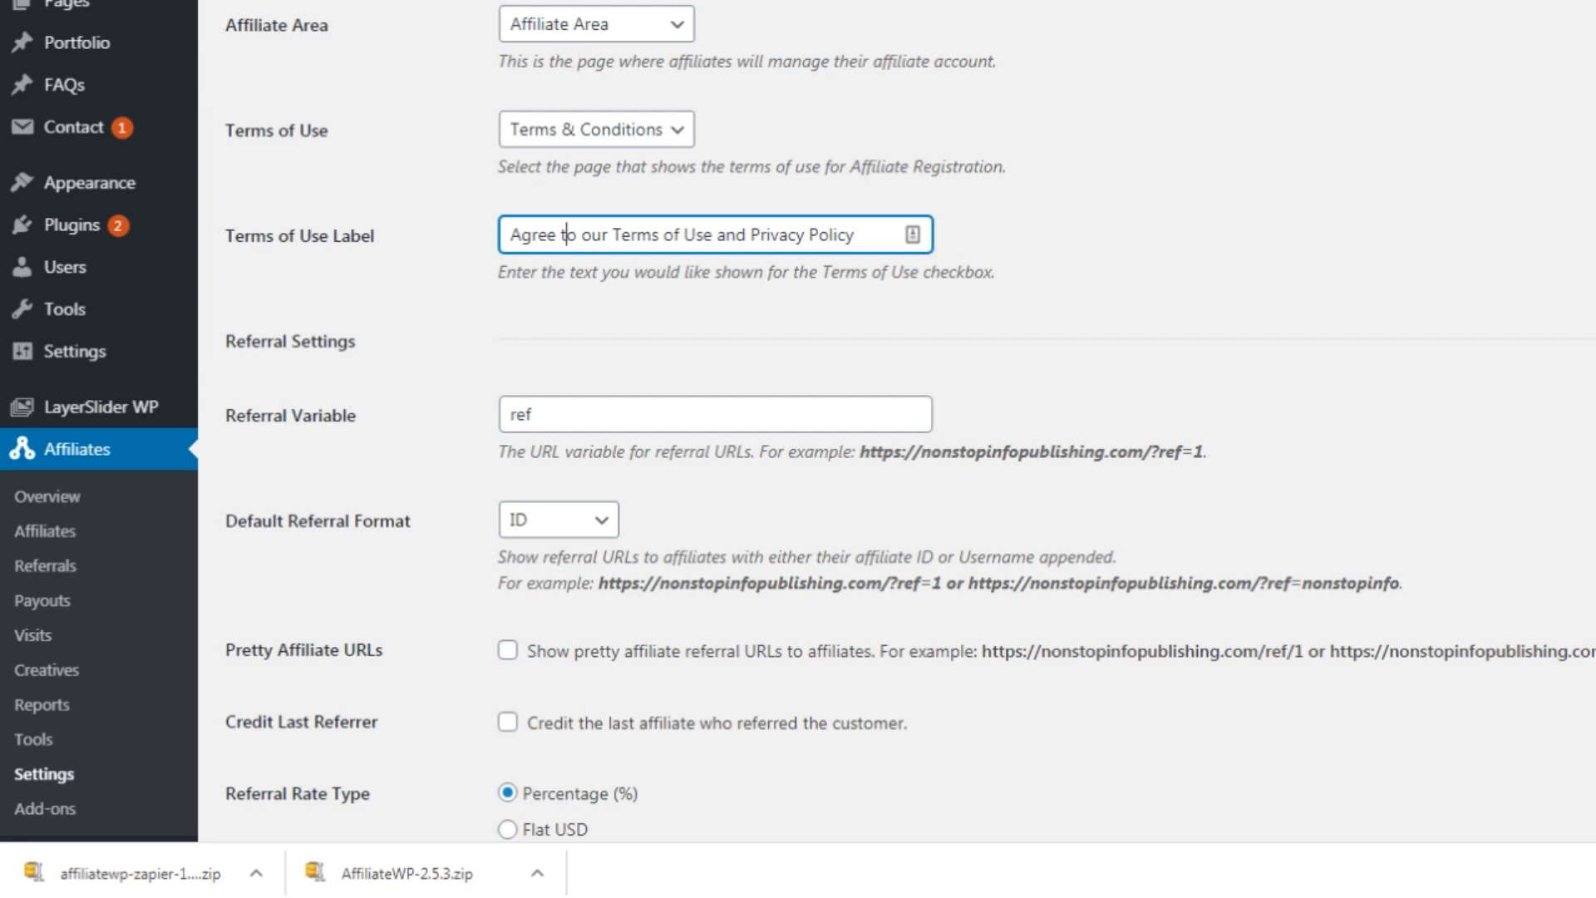
{"action": "left_click", "coordinate": [458, 242]}
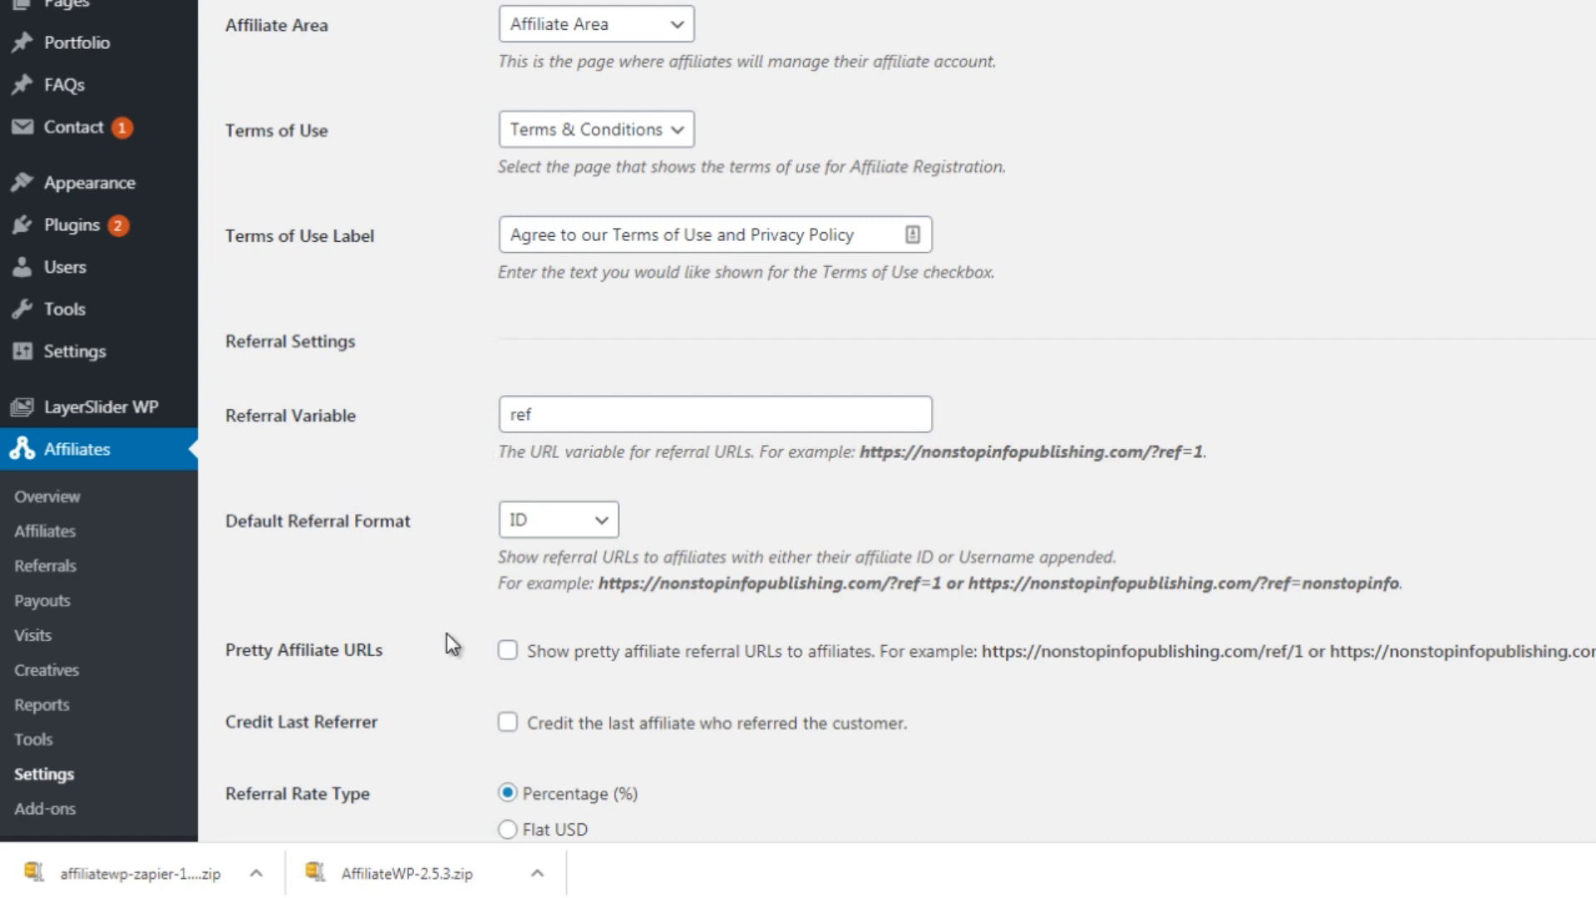
- Enable crediting the last referrer and set the default referral rate to 50 with the percentage rate type
{"action": "scroll", "coordinate": [812, 159], "scroll_direction": "down", "scroll_amount": 8}
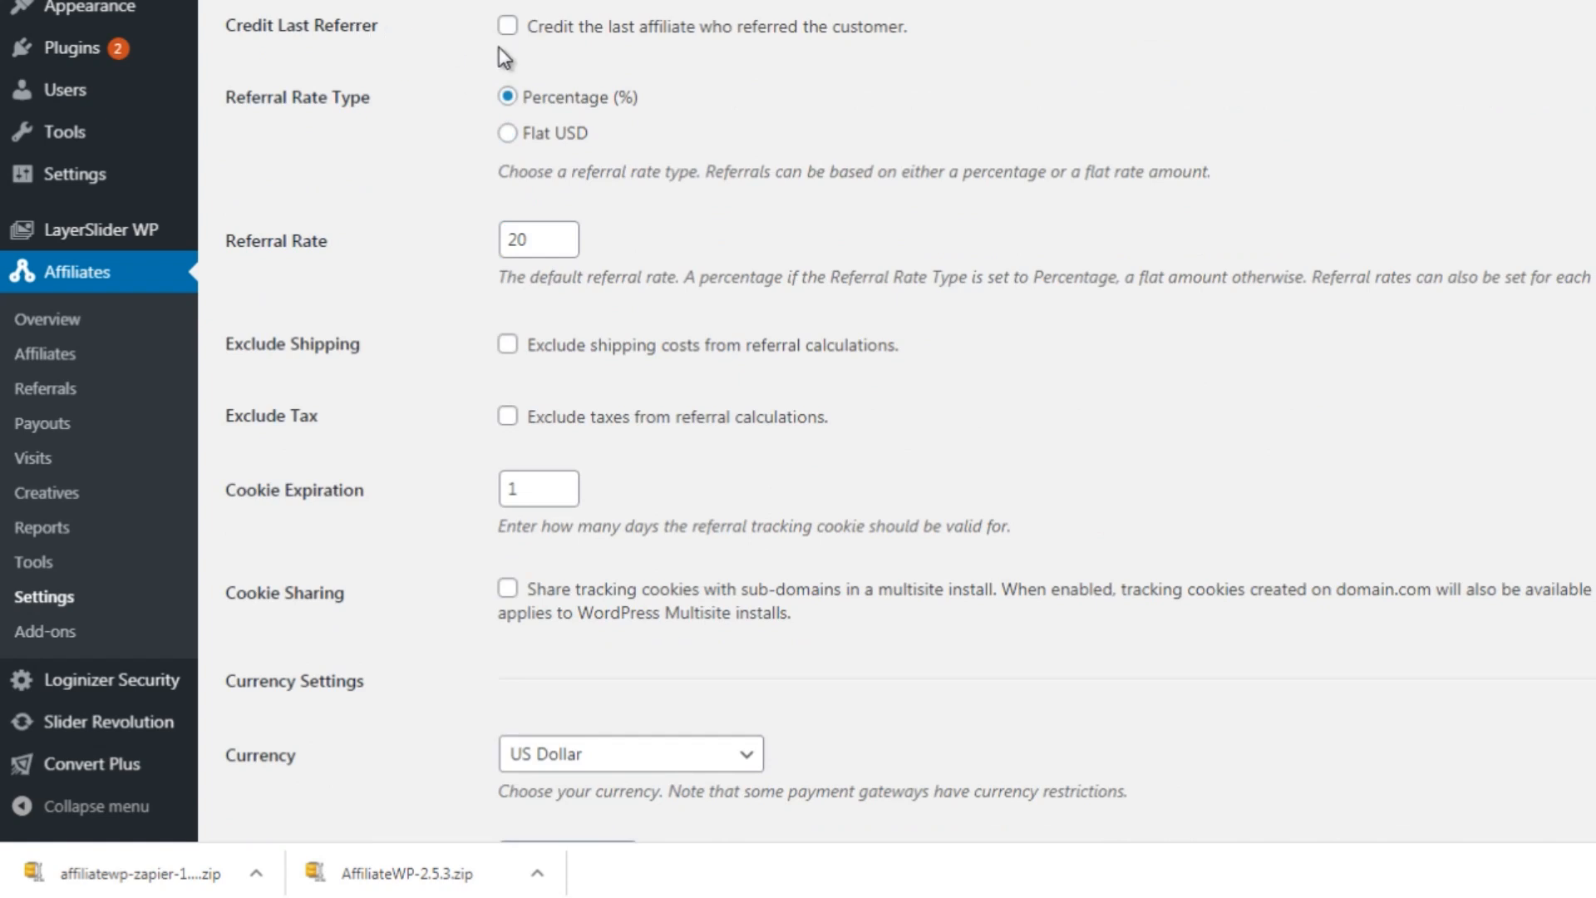
{"action": "left_click", "coordinate": [507, 26]}
{"action": "double_click", "coordinate": [516, 240]}
{"action": "left_click", "coordinate": [441, 340]}
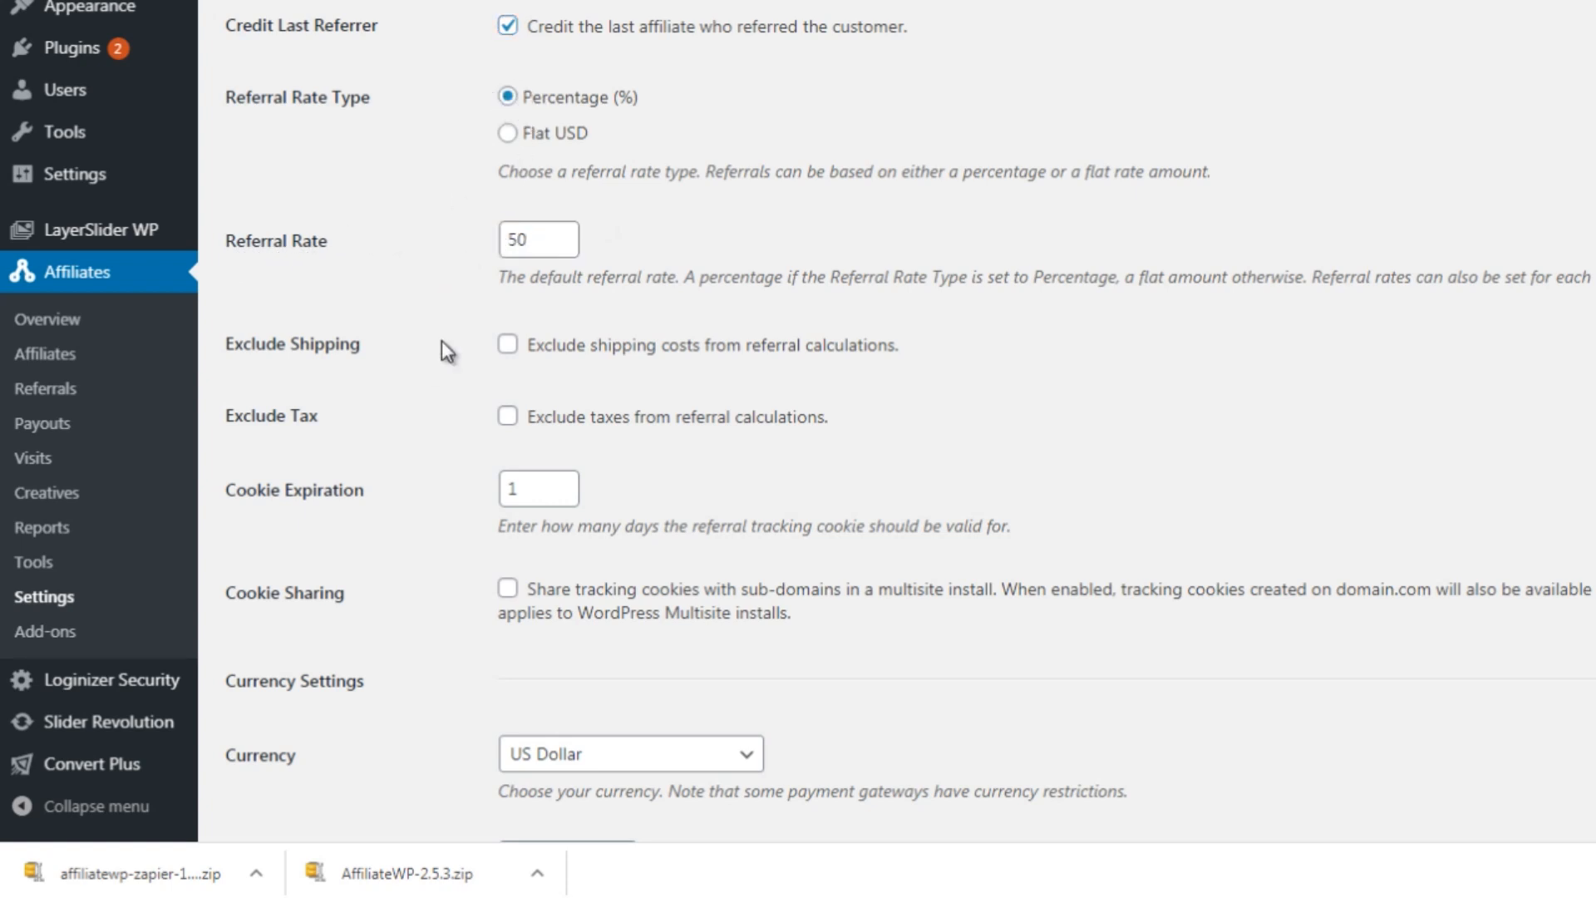
- Exclude both shipping costs and taxes from the referral calculations
{"action": "left_click", "coordinate": [508, 344]}
{"action": "left_click", "coordinate": [508, 416]}
{"action": "left_click", "coordinate": [441, 313]}
- Set the referral tracking cookie expiration to 999999 days
{"action": "scroll", "coordinate": [513, 428], "scroll_direction": "down", "scroll_amount": 4}
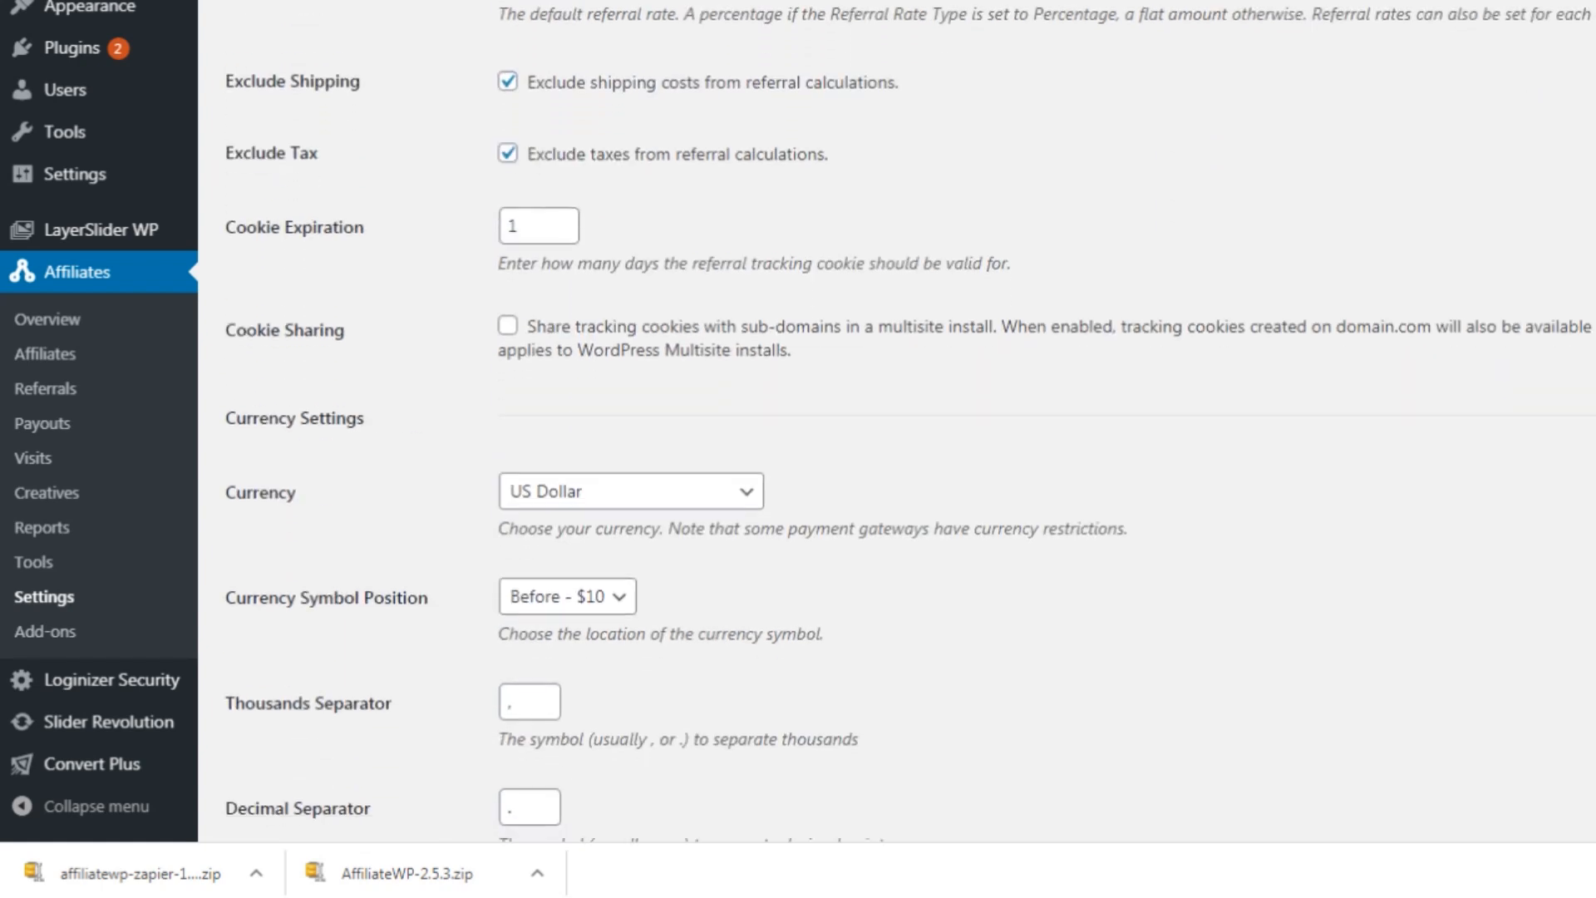
{"action": "scroll", "coordinate": [940, 314], "scroll_direction": "down", "scroll_amount": 2}
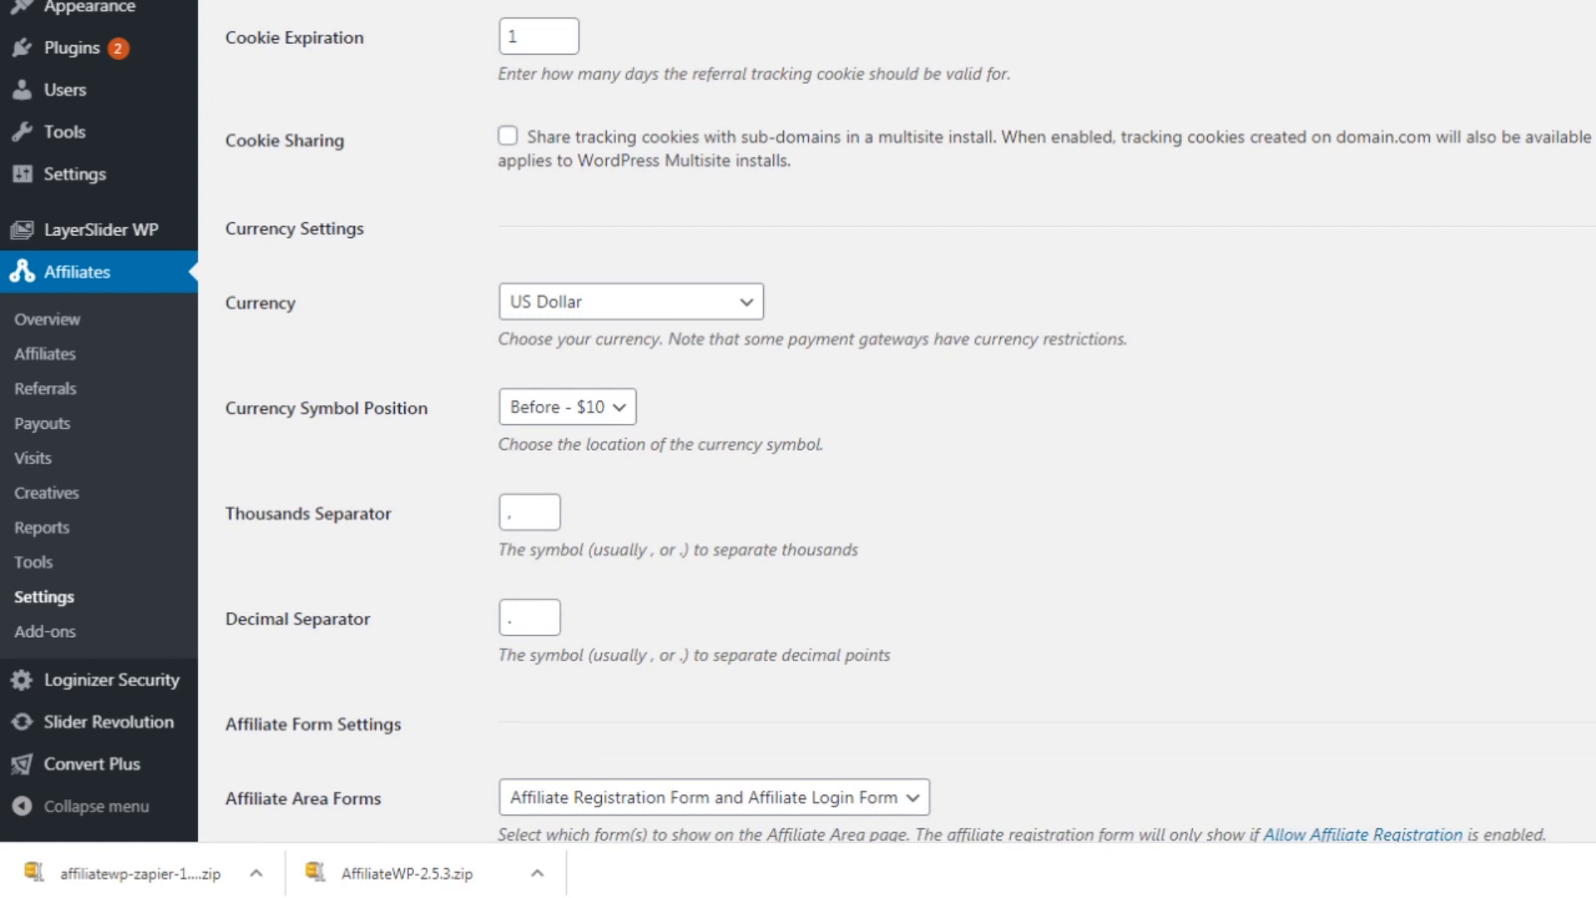
{"action": "left_click", "coordinate": [513, 39]}
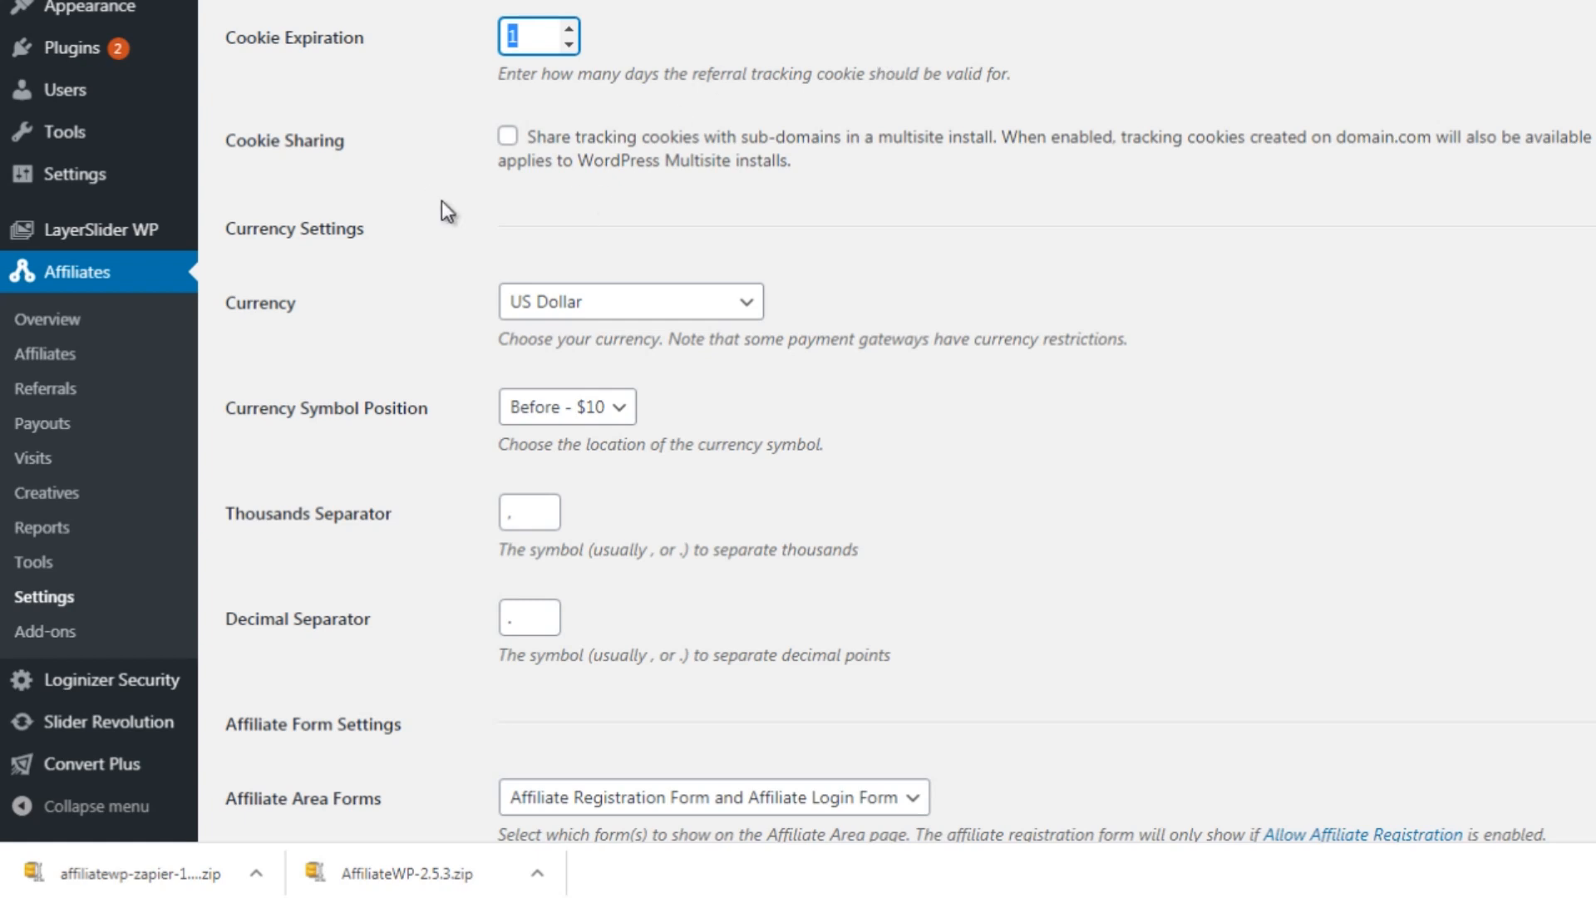
{"action": "type", "text": "360"}
{"action": "key", "text": "BackSpace"}
{"action": "type", "text": "5"}
{"action": "key", "text": "ctrl+a"}
{"action": "type", "text": "999999"}
{"action": "left_click", "coordinate": [427, 131]}
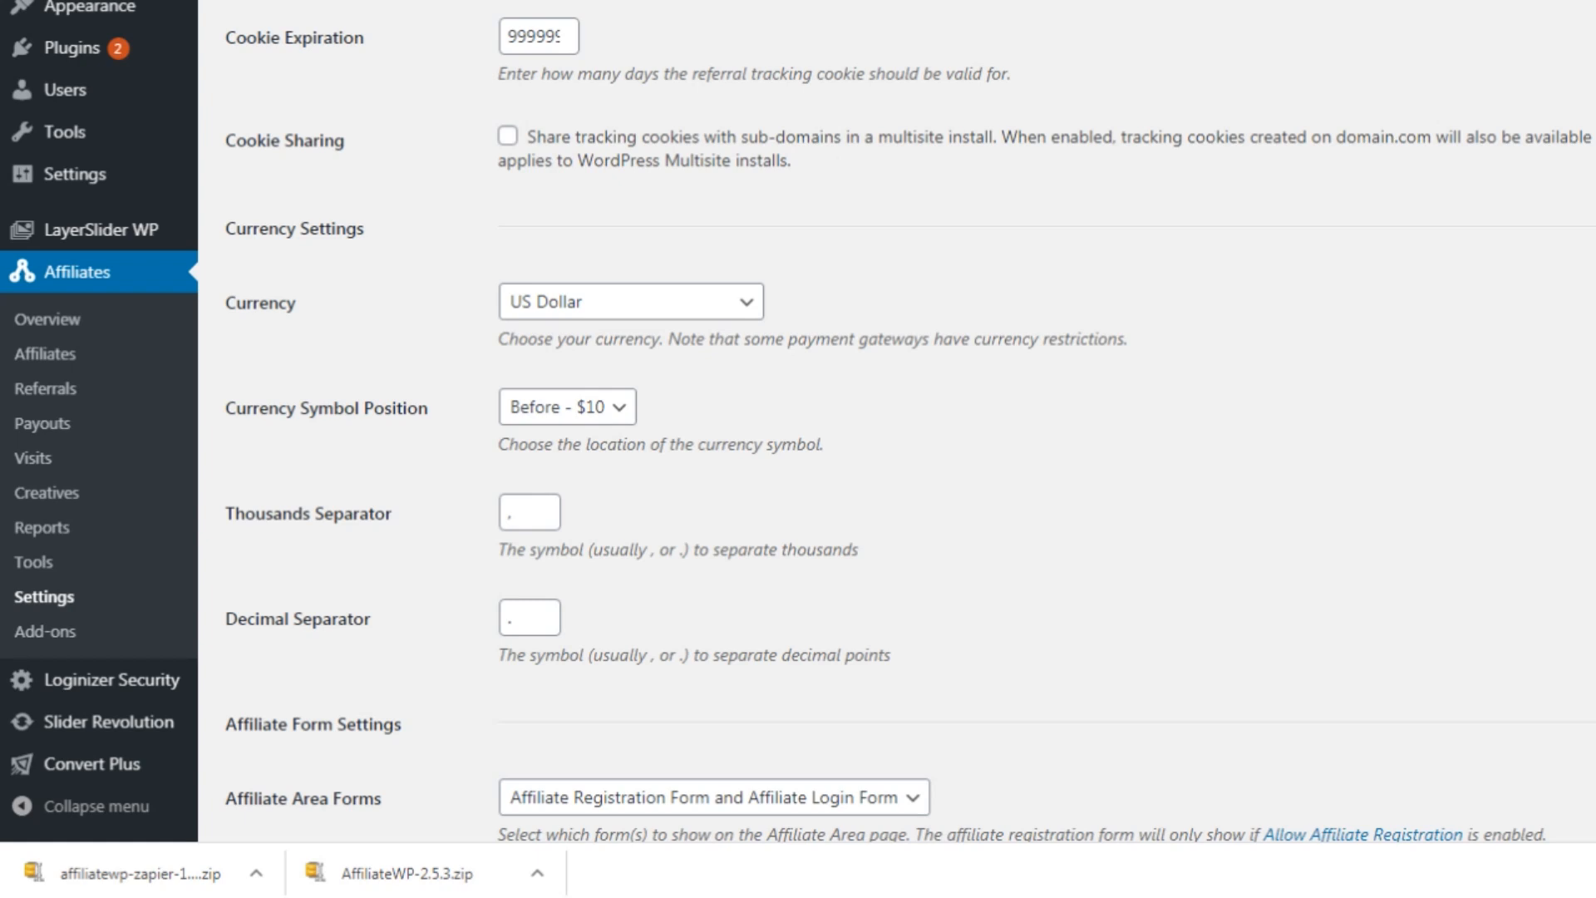
- Check the available currencies, keep US Dollar, and save the general settings
{"action": "scroll", "coordinate": [763, 328], "scroll_direction": "down", "scroll_amount": 2}
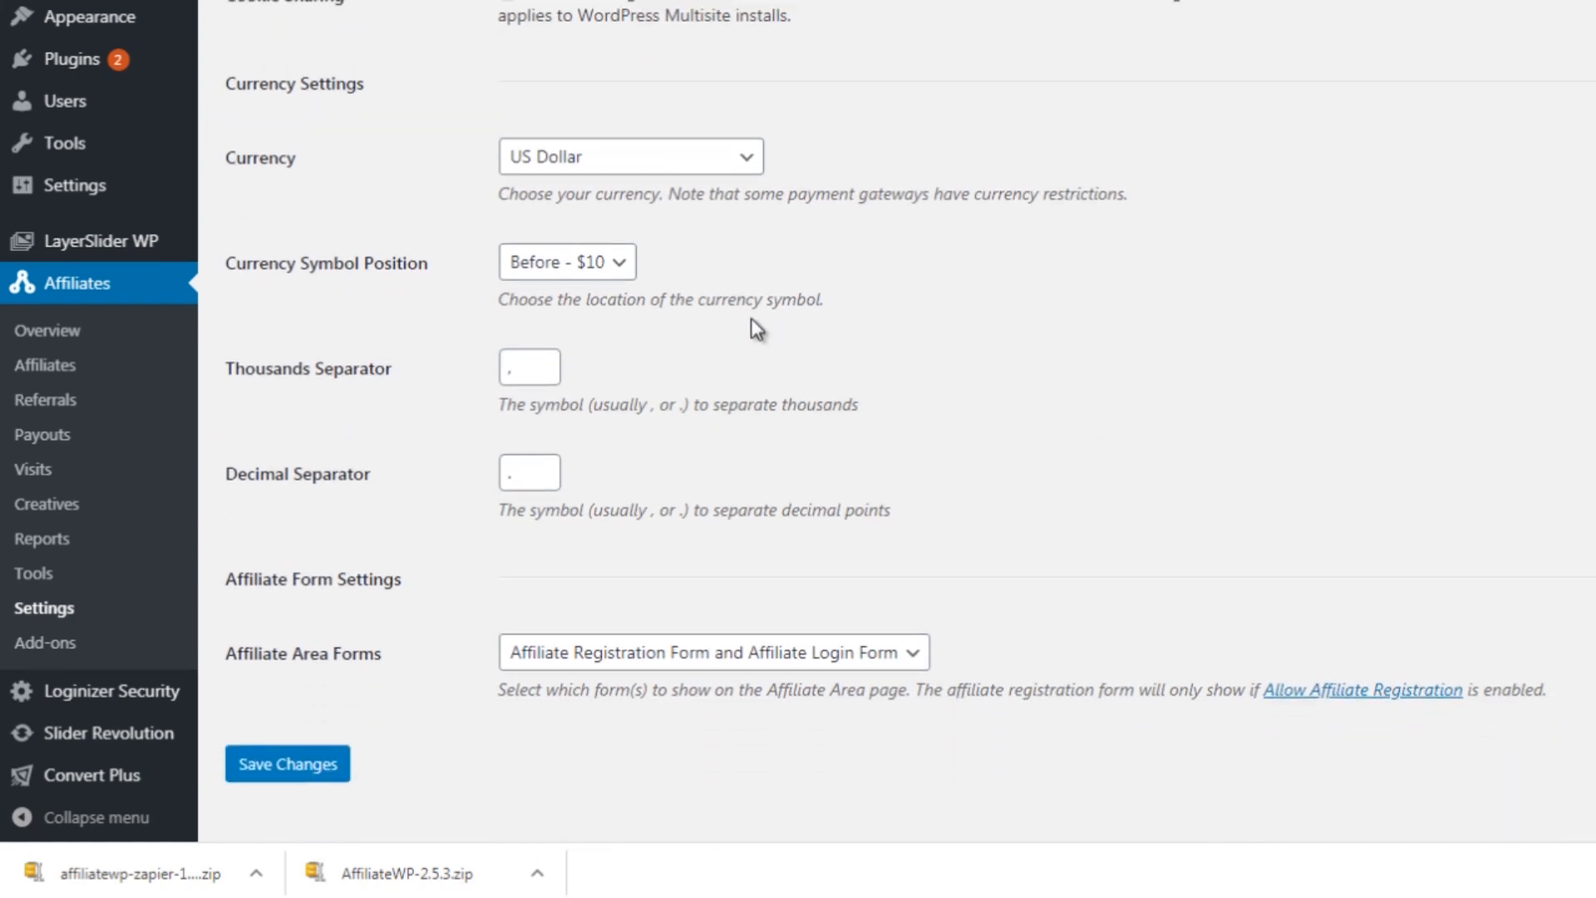
{"action": "left_click", "coordinate": [545, 166]}
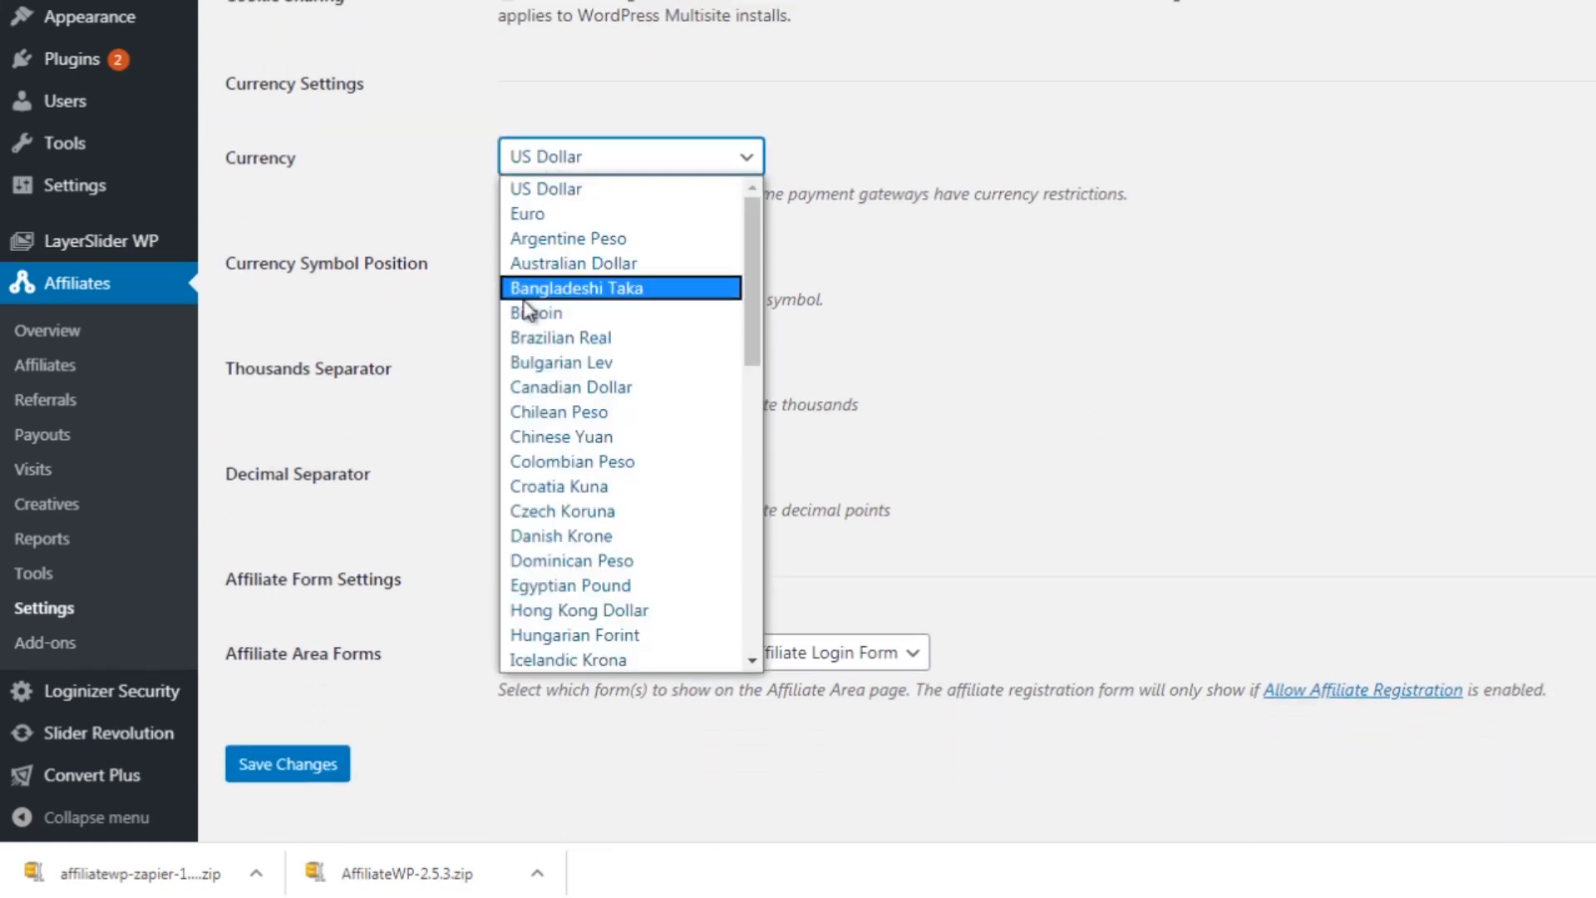
{"action": "left_click", "coordinate": [420, 239]}
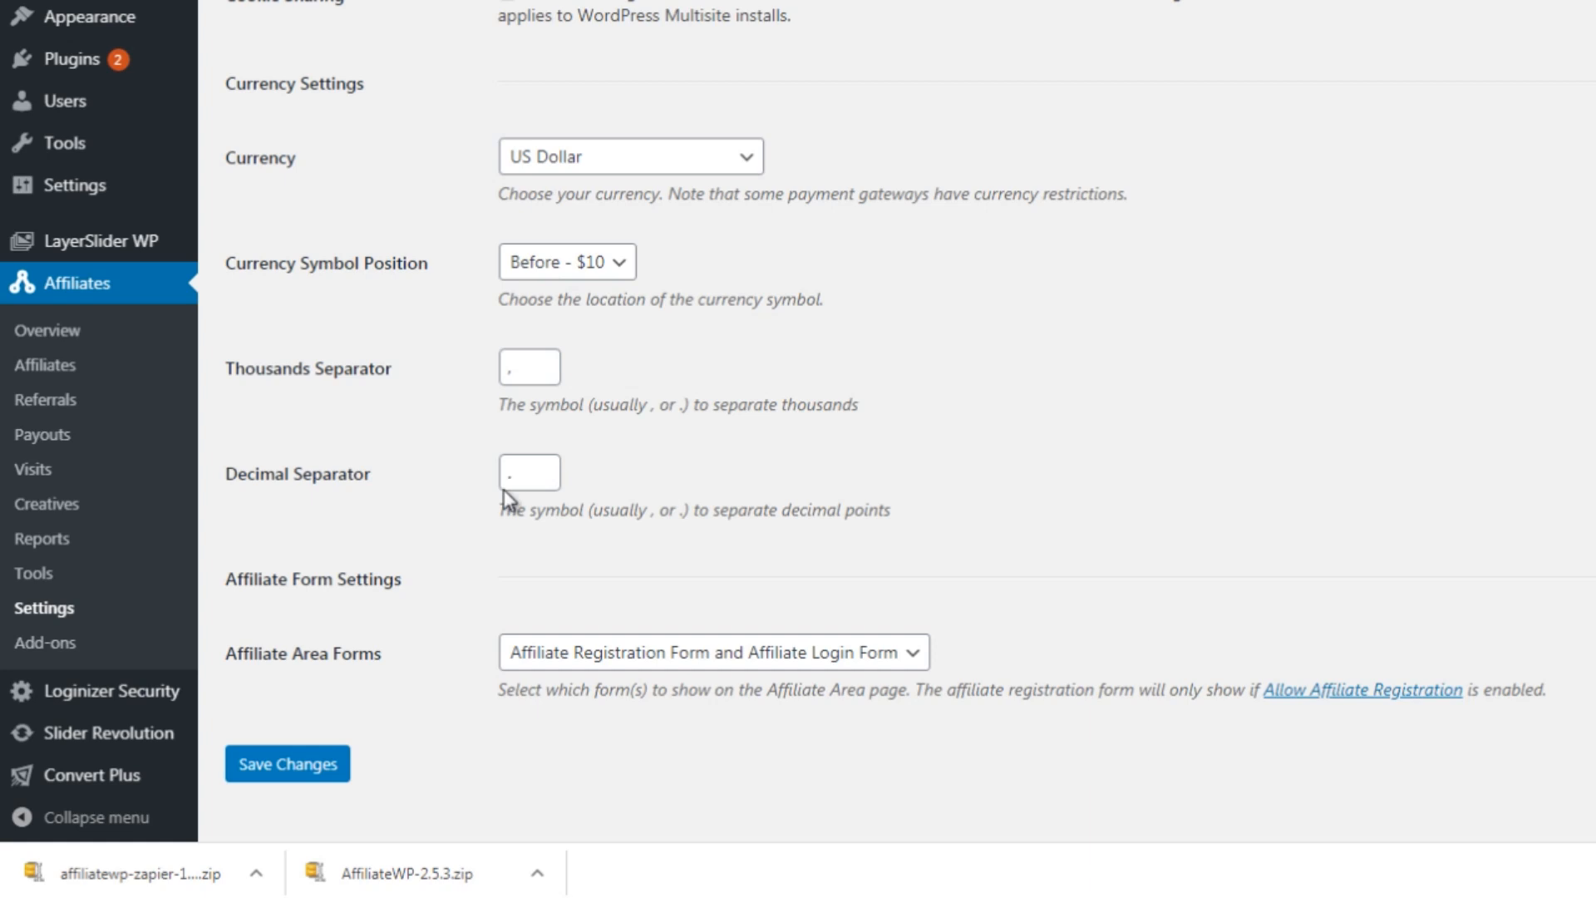
{"action": "left_click", "coordinate": [283, 765]}
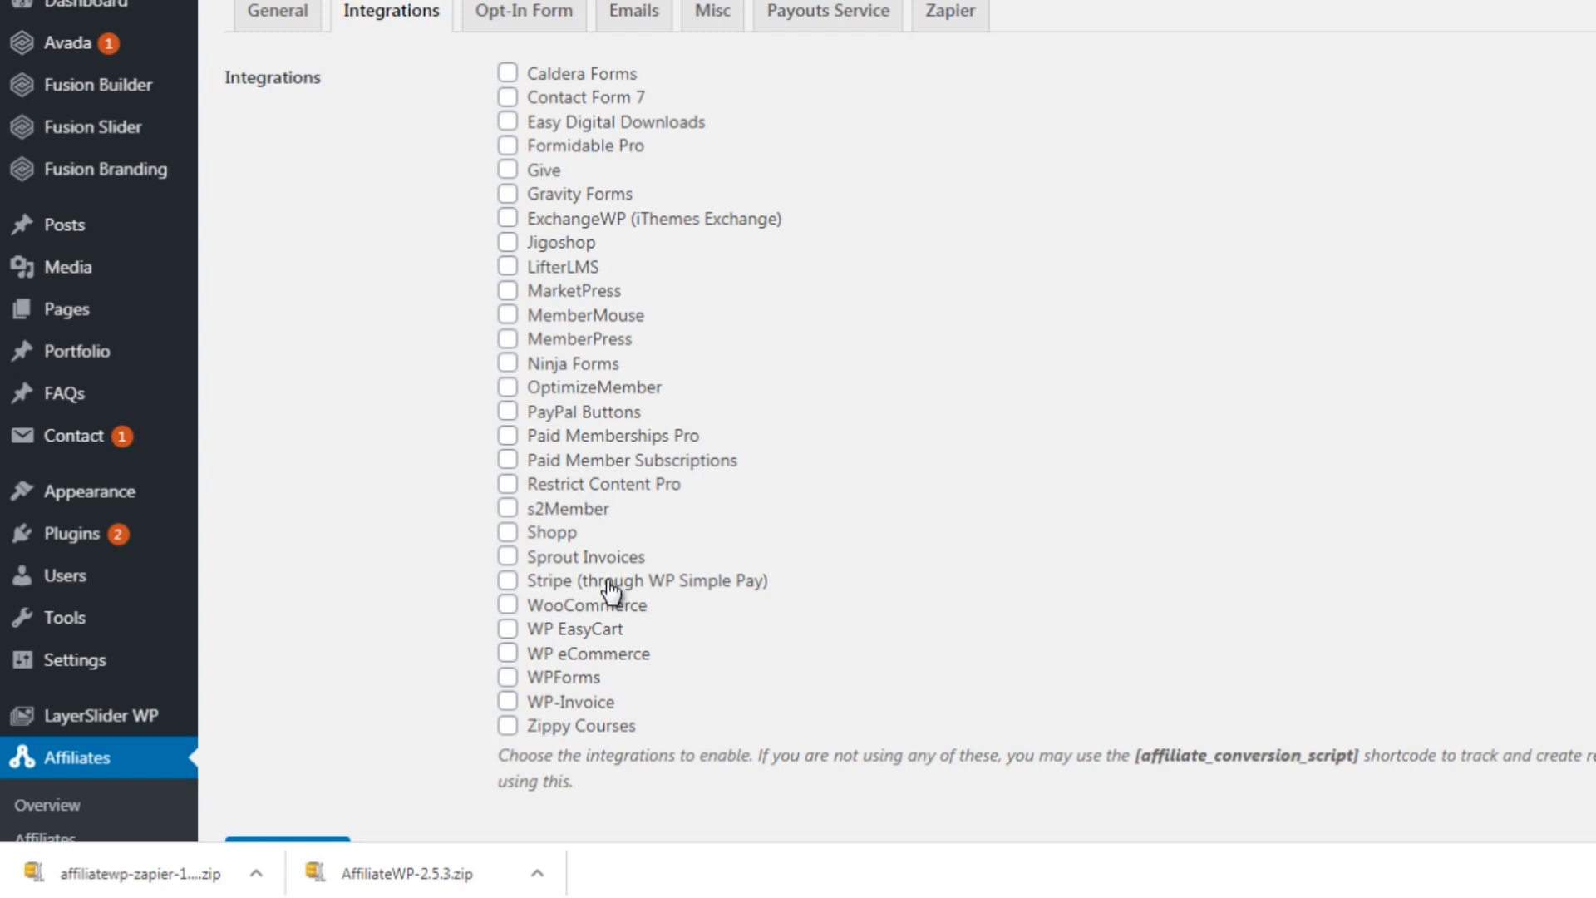
- Try enabling the WooCommerce integration and clear it again in the AffiliateWP integrations settings
{"action": "left_click", "coordinate": [509, 605]}
{"action": "left_click", "coordinate": [509, 606]}
{"action": "scroll", "coordinate": [968, 284], "scroll_direction": "down", "scroll_amount": 1}
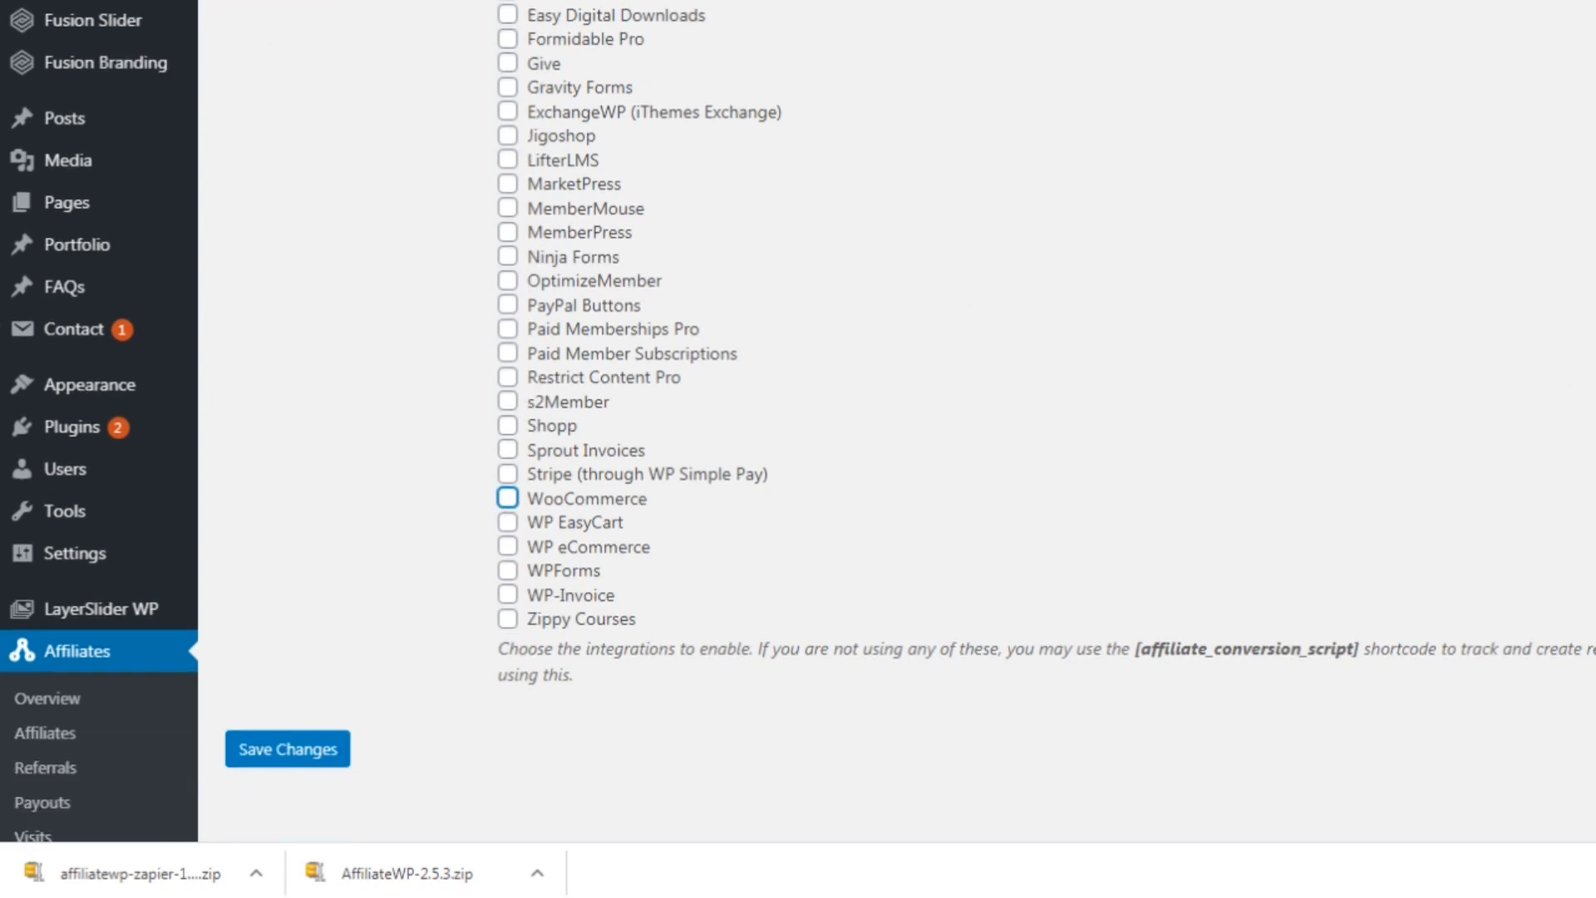
{"action": "scroll", "coordinate": [449, 124], "scroll_direction": "up", "scroll_amount": 1}
- Review the AffiliateWP email settings for the logo, email template, sender name and sender email
{"action": "key", "text": "ctrl+Tab"}
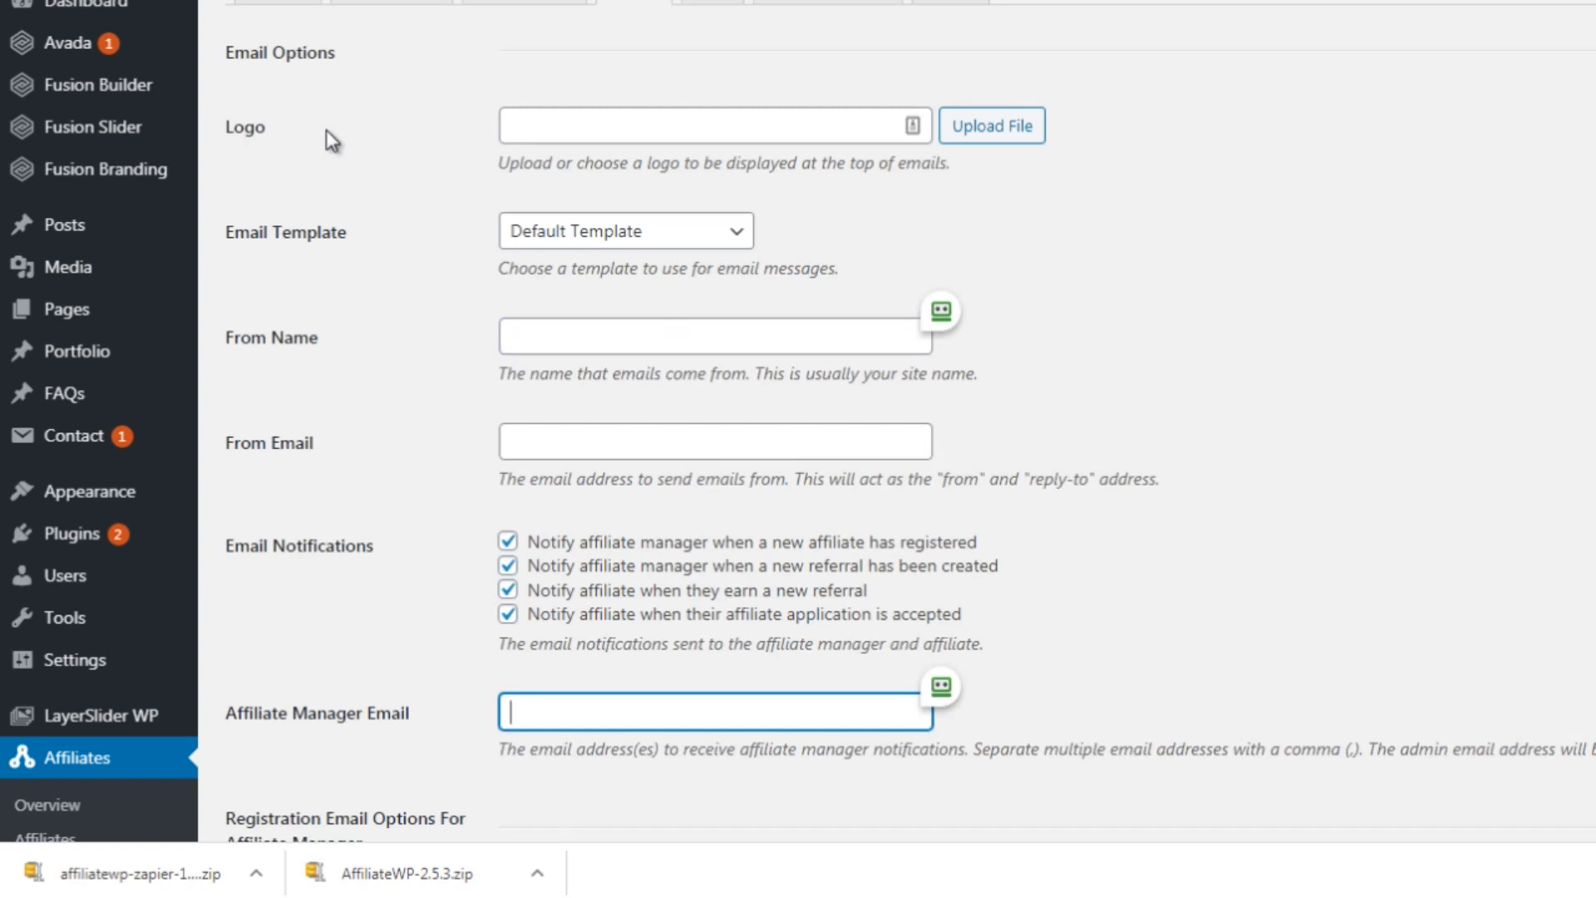
{"action": "left_click", "coordinate": [1174, 47]}
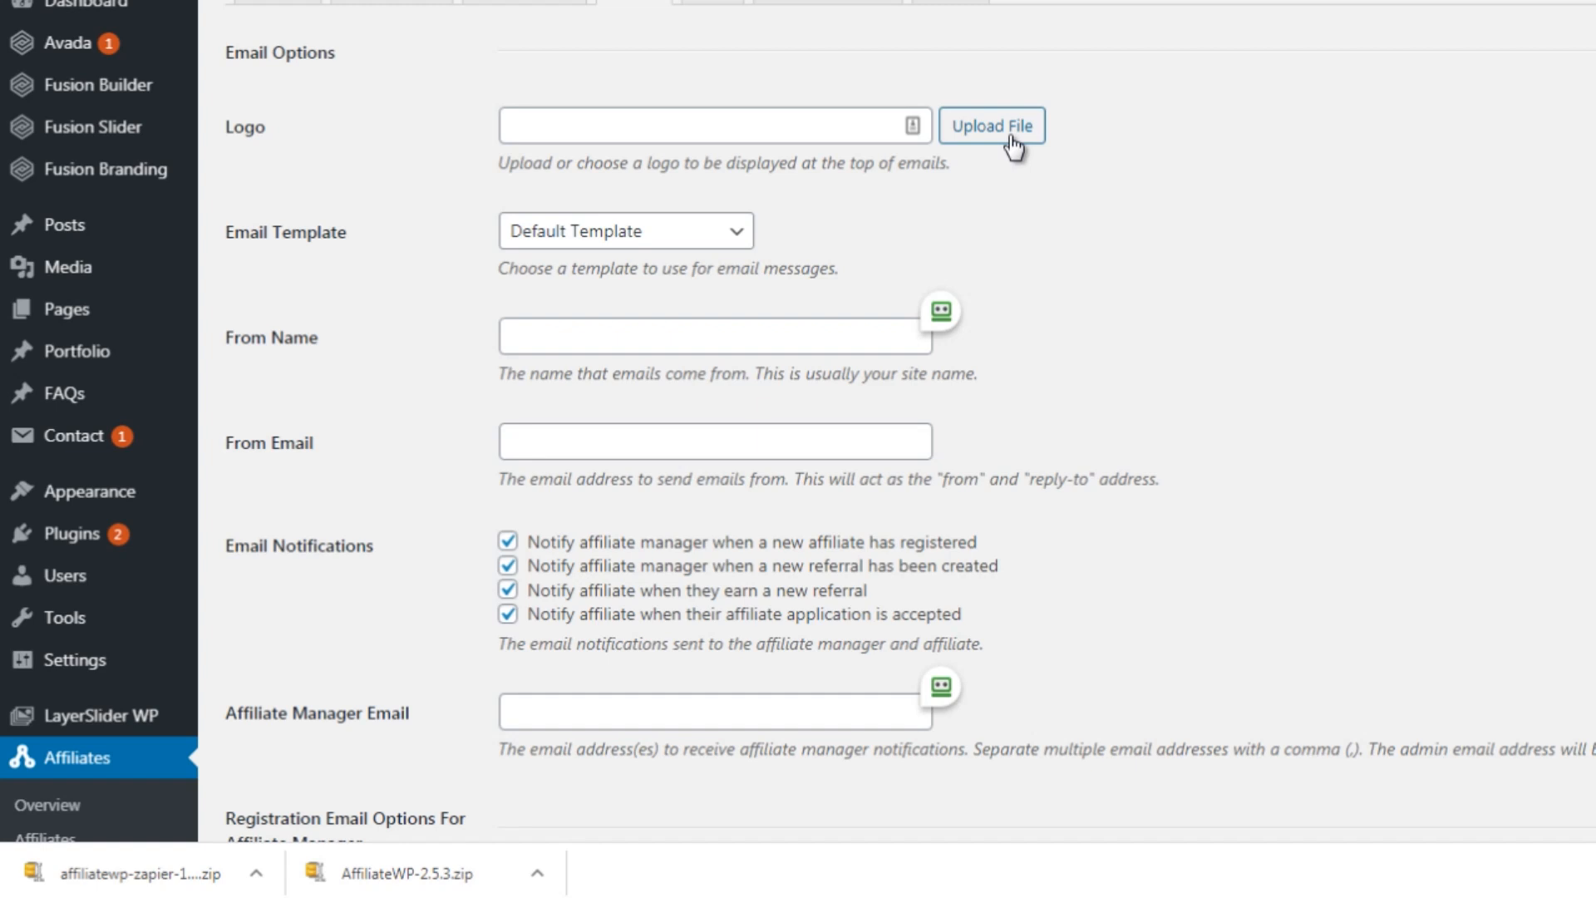
{"action": "left_click", "coordinate": [603, 243]}
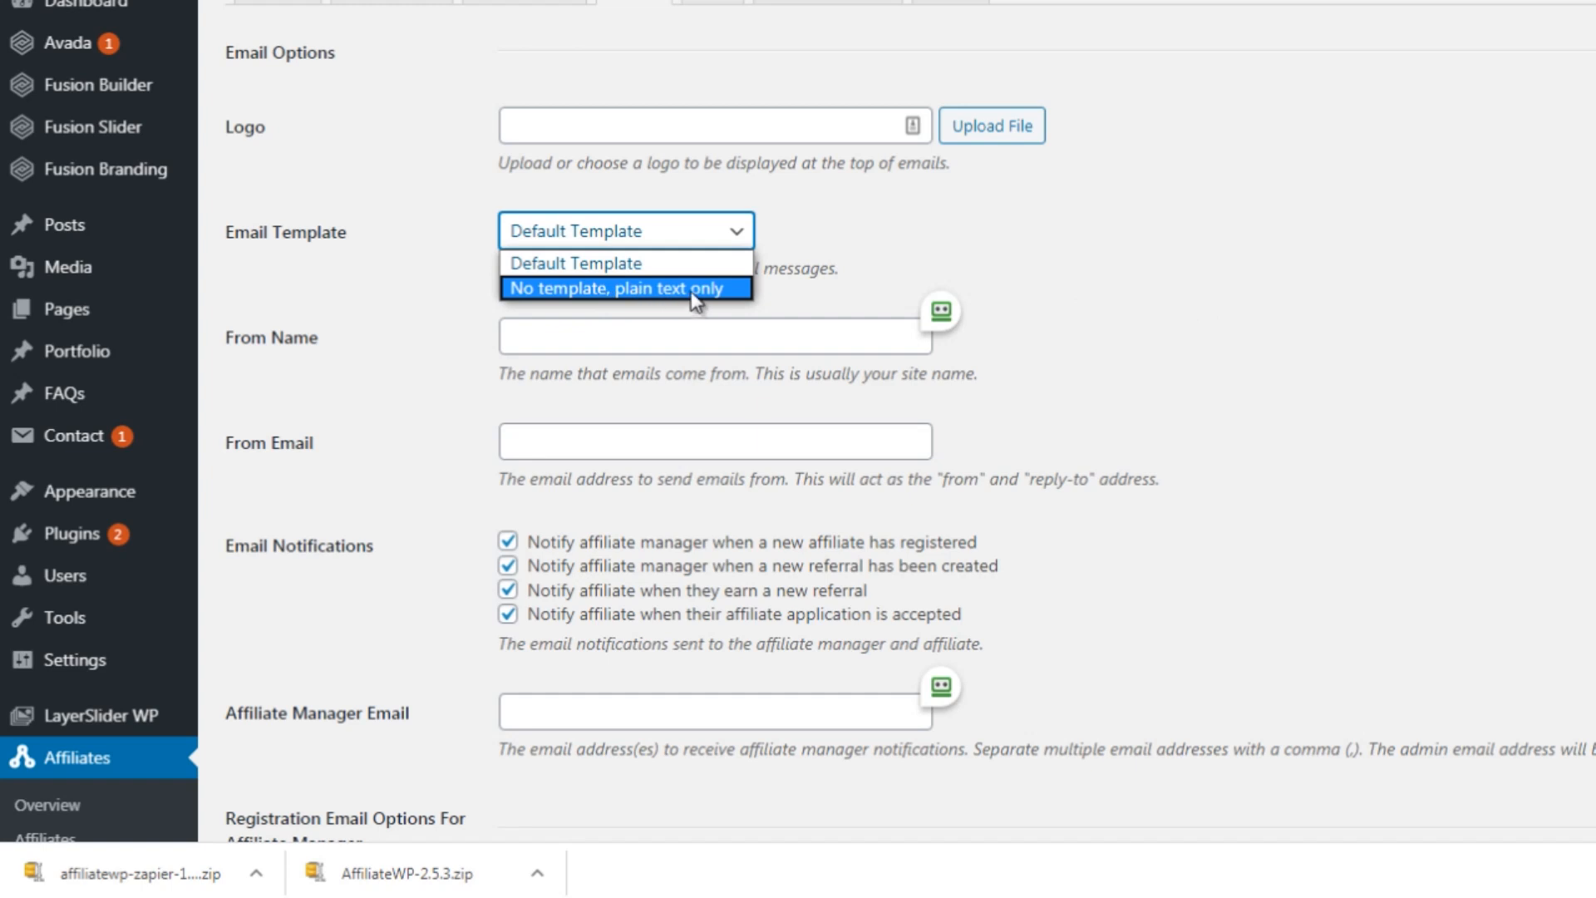
{"action": "left_click", "coordinate": [1040, 237]}
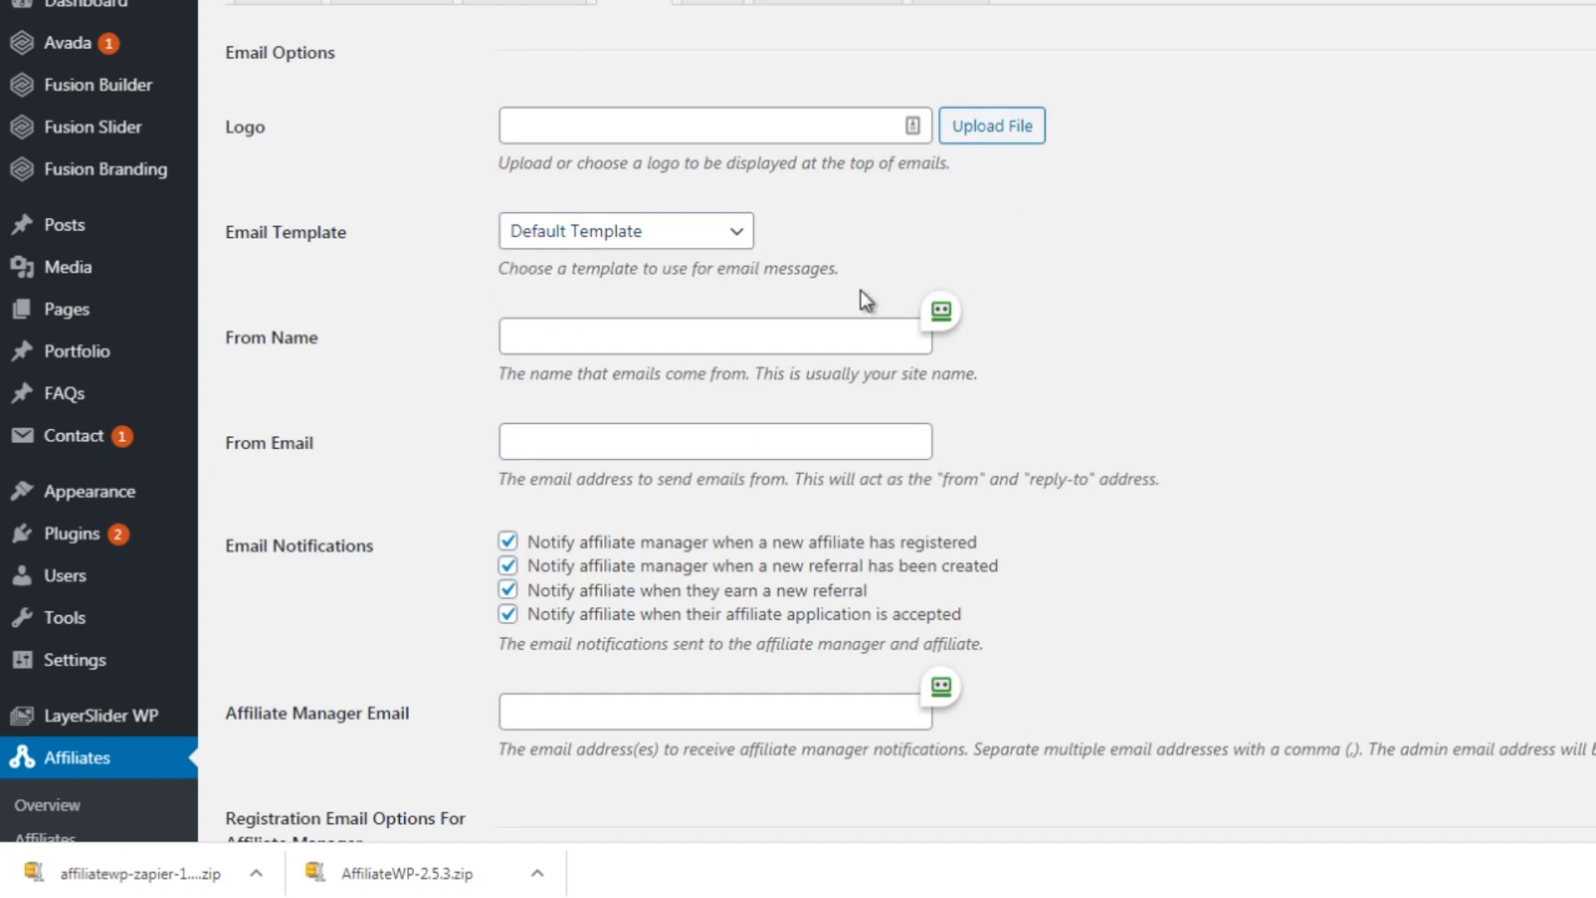
{"action": "left_click", "coordinate": [684, 336]}
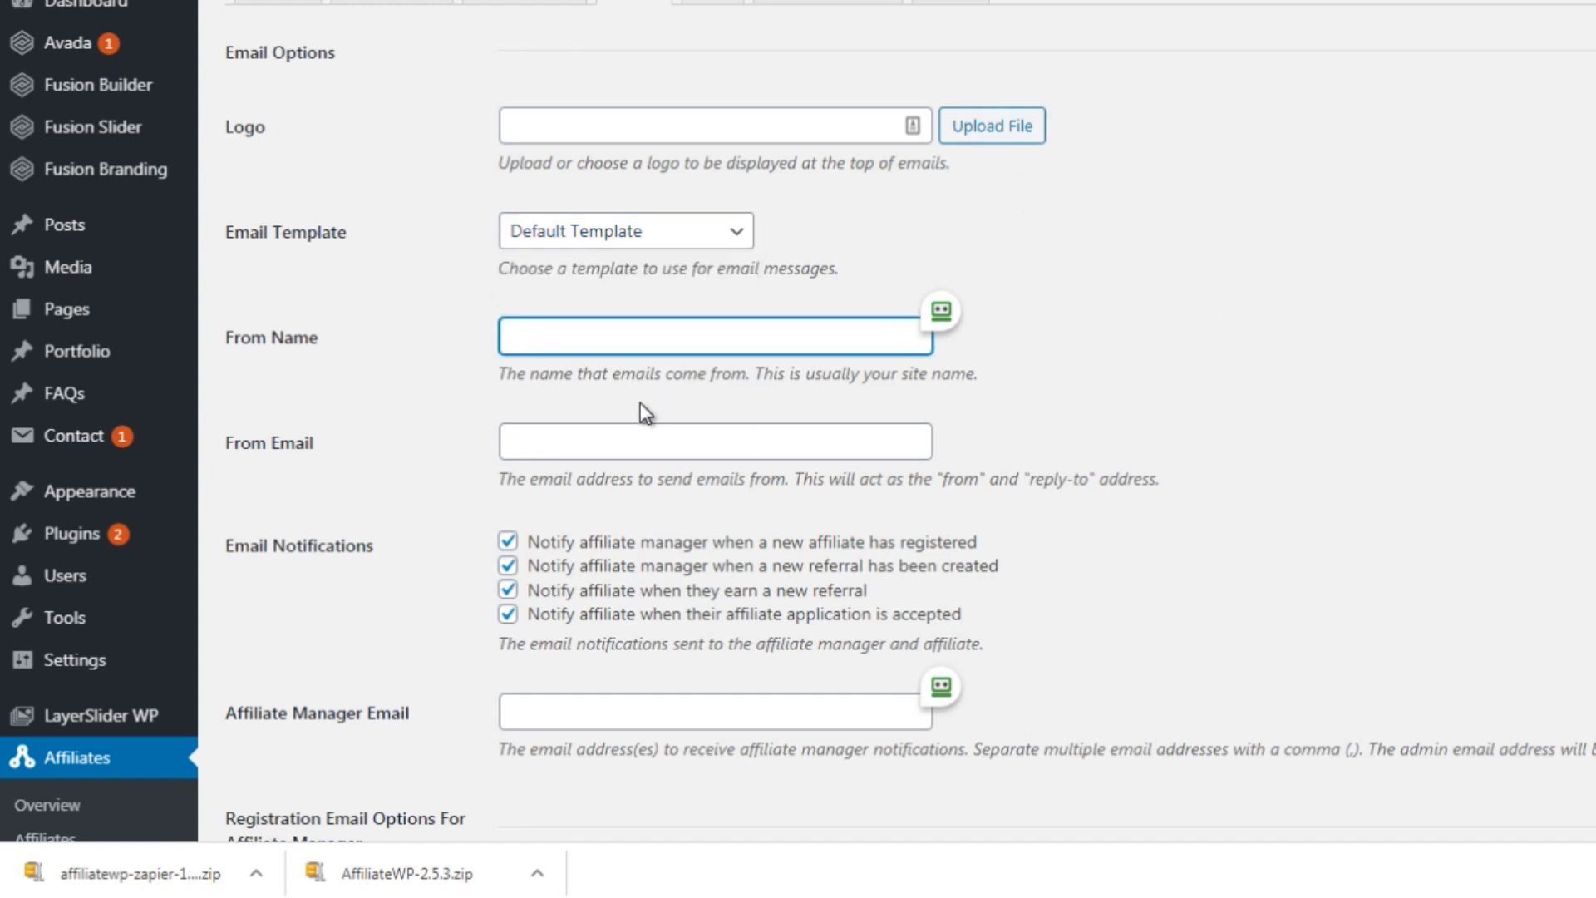
{"action": "left_click", "coordinate": [715, 438]}
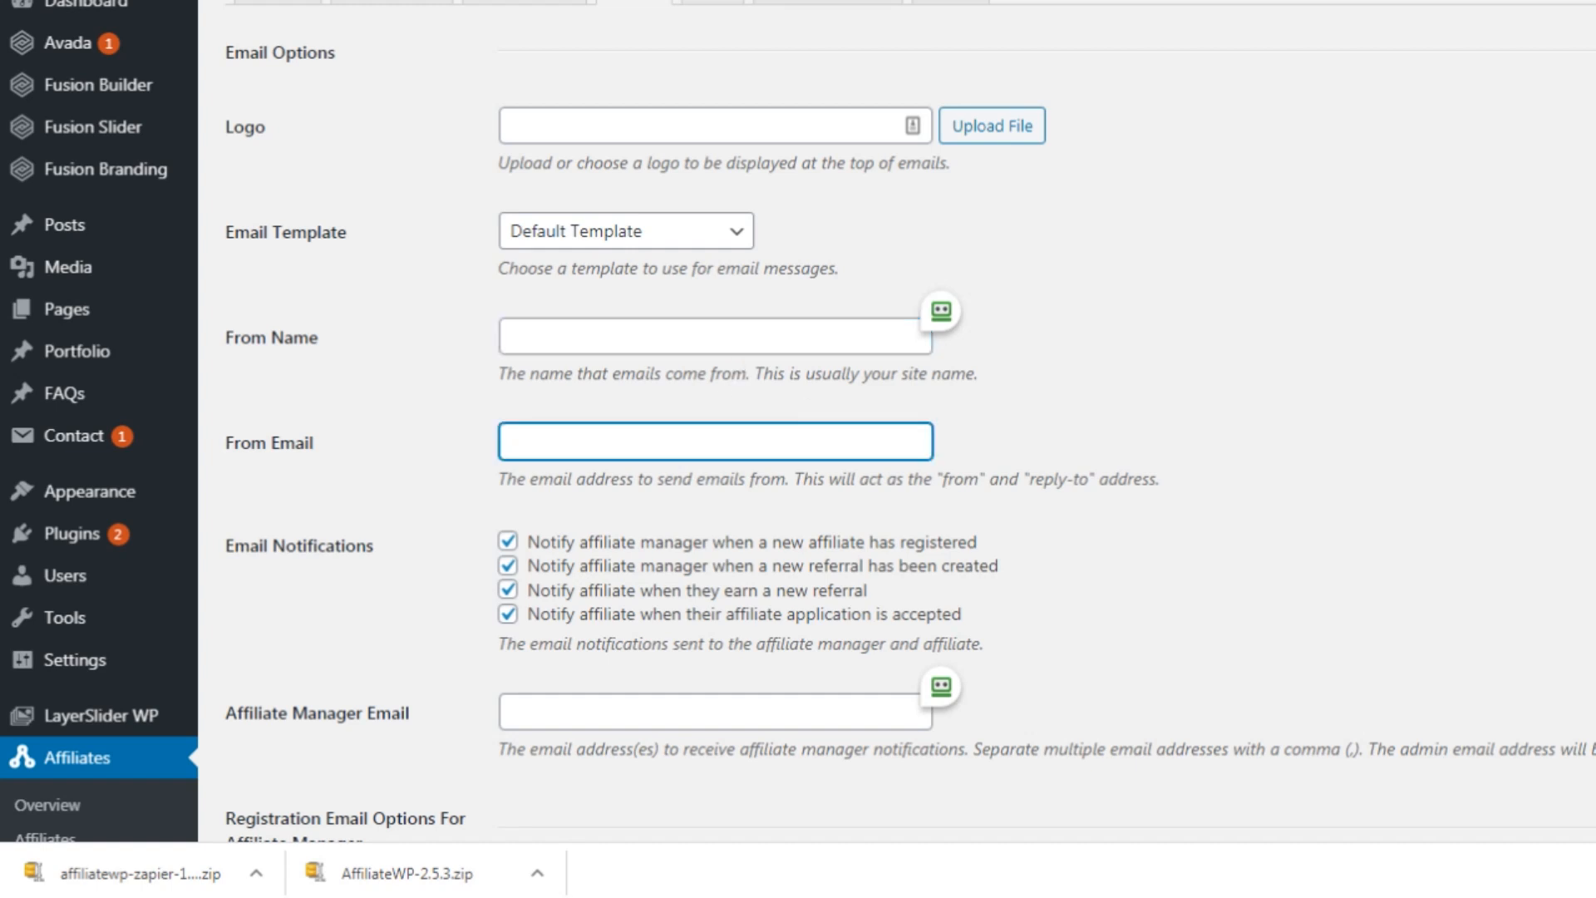
- Examine the email notification options, the affiliate manager email field and the template tags for the registration email
{"action": "scroll", "coordinate": [715, 438], "scroll_direction": "down", "scroll_amount": 2}
{"action": "scroll", "coordinate": [798, 421], "scroll_direction": "down", "scroll_amount": 3}
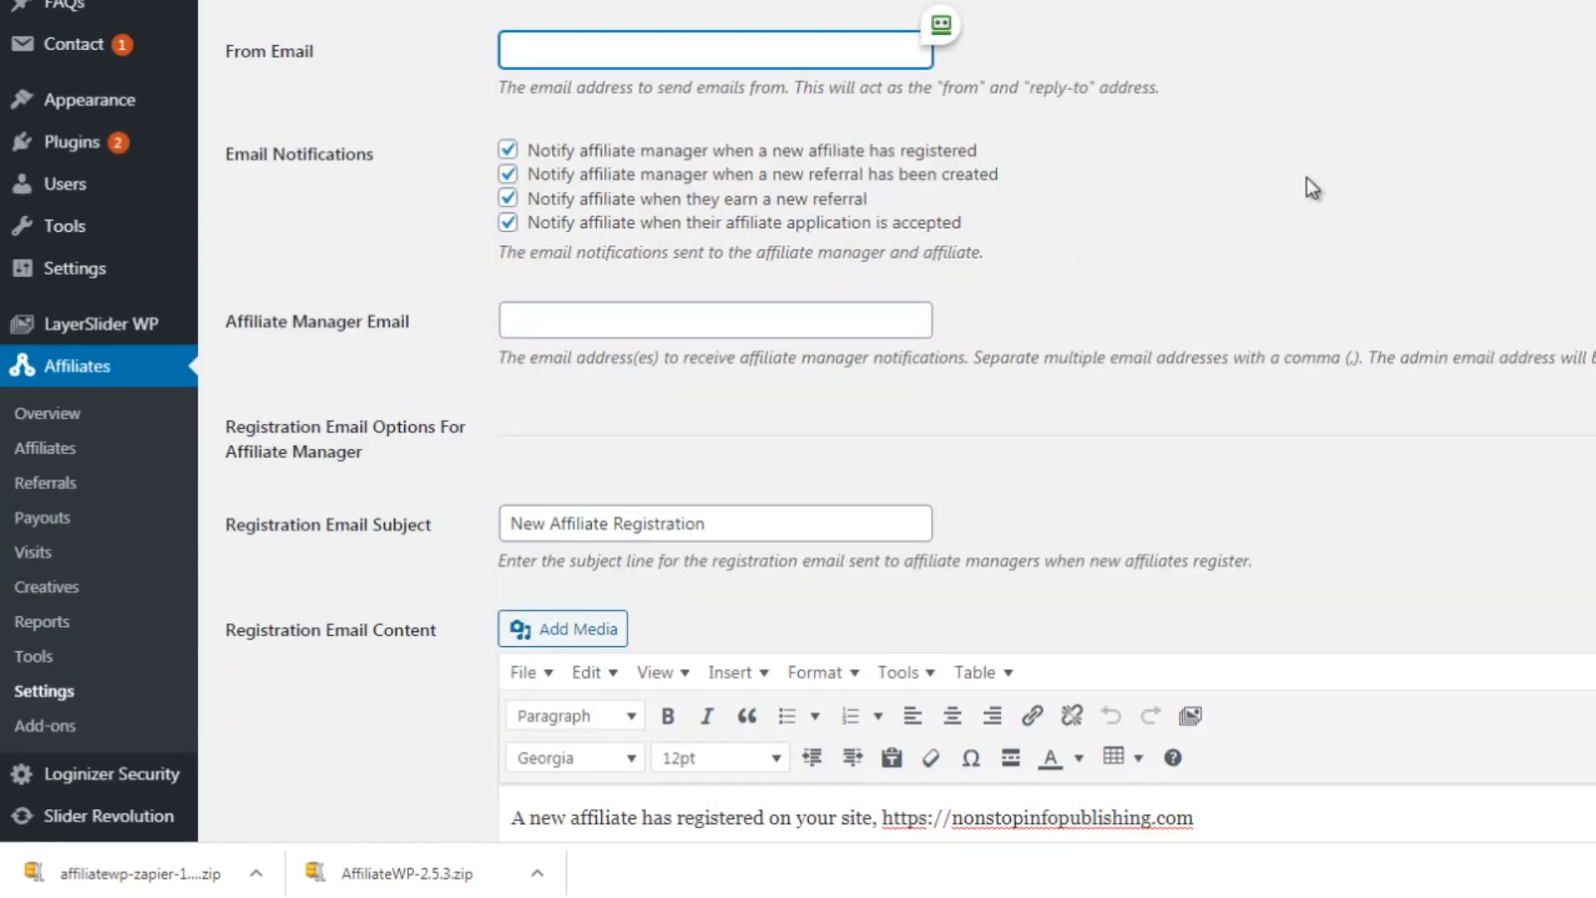
{"action": "scroll", "coordinate": [798, 422], "scroll_direction": "up", "scroll_amount": 1}
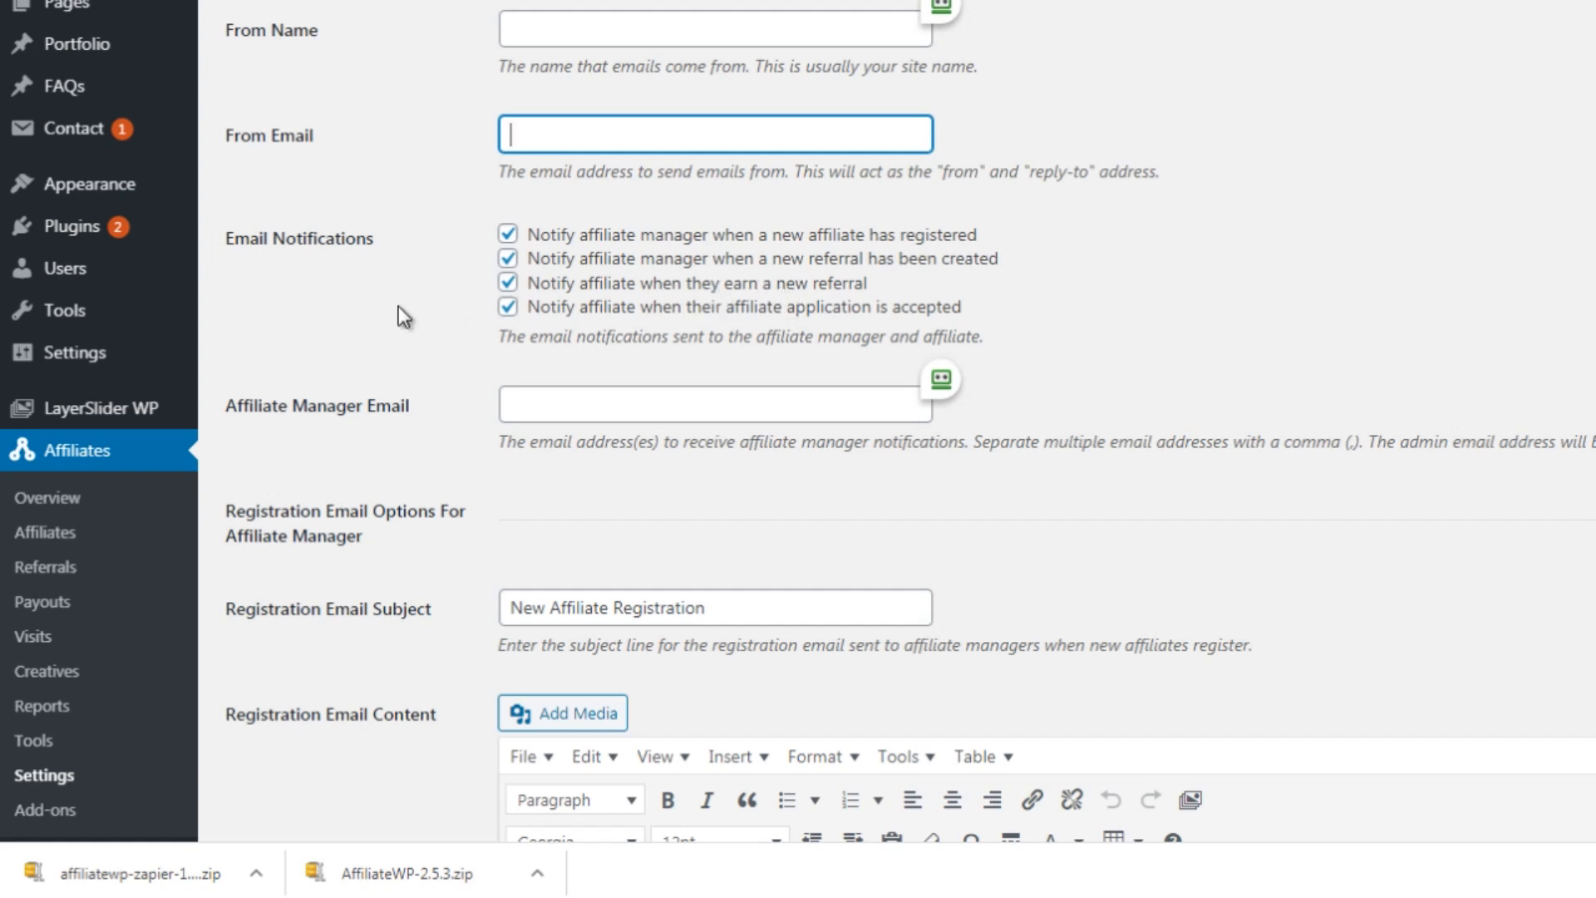
{"action": "left_click", "coordinate": [511, 391]}
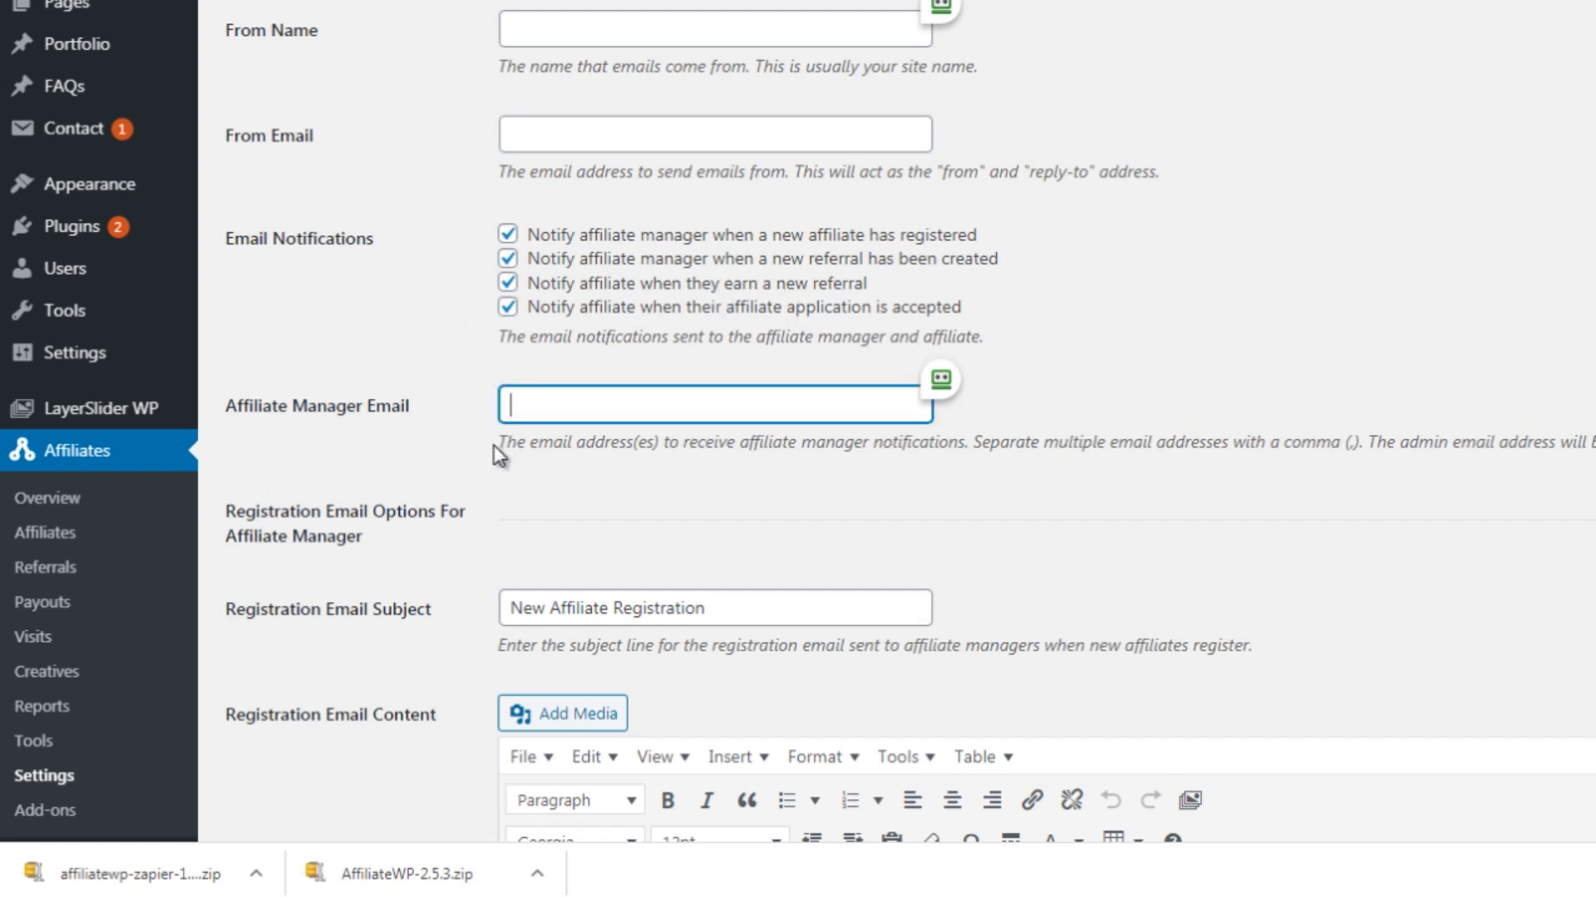
{"action": "scroll", "coordinate": [443, 534], "scroll_direction": "down", "scroll_amount": 10}
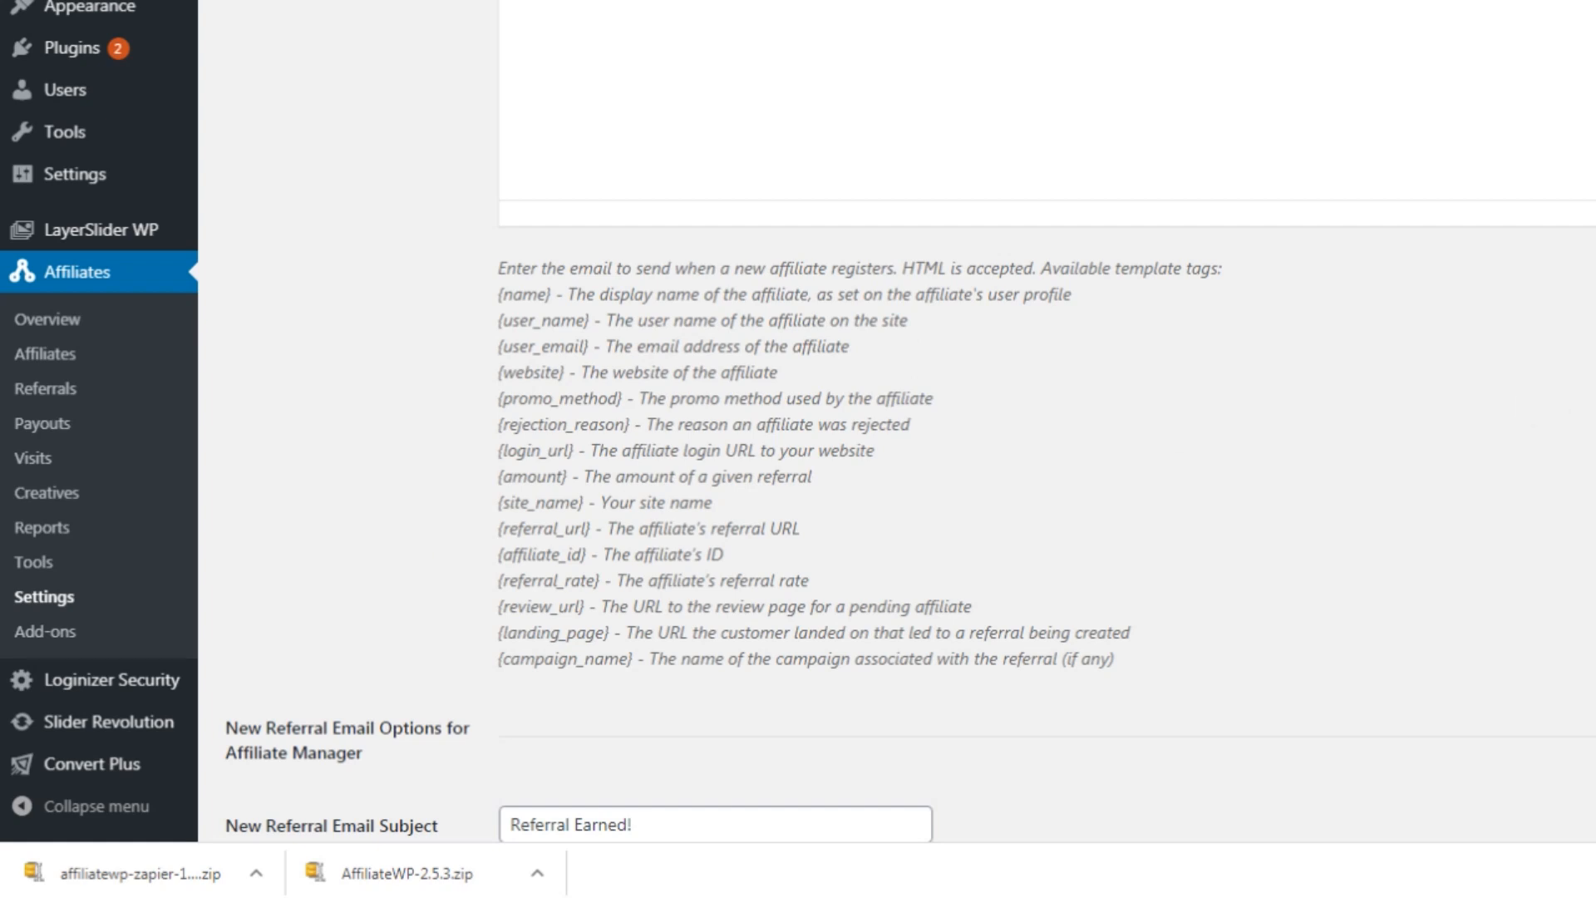
- Review the new referral email subject, content and template tags for both the affiliate manager and the affiliate
{"action": "scroll", "coordinate": [915, 499], "scroll_direction": "down", "scroll_amount": 7}
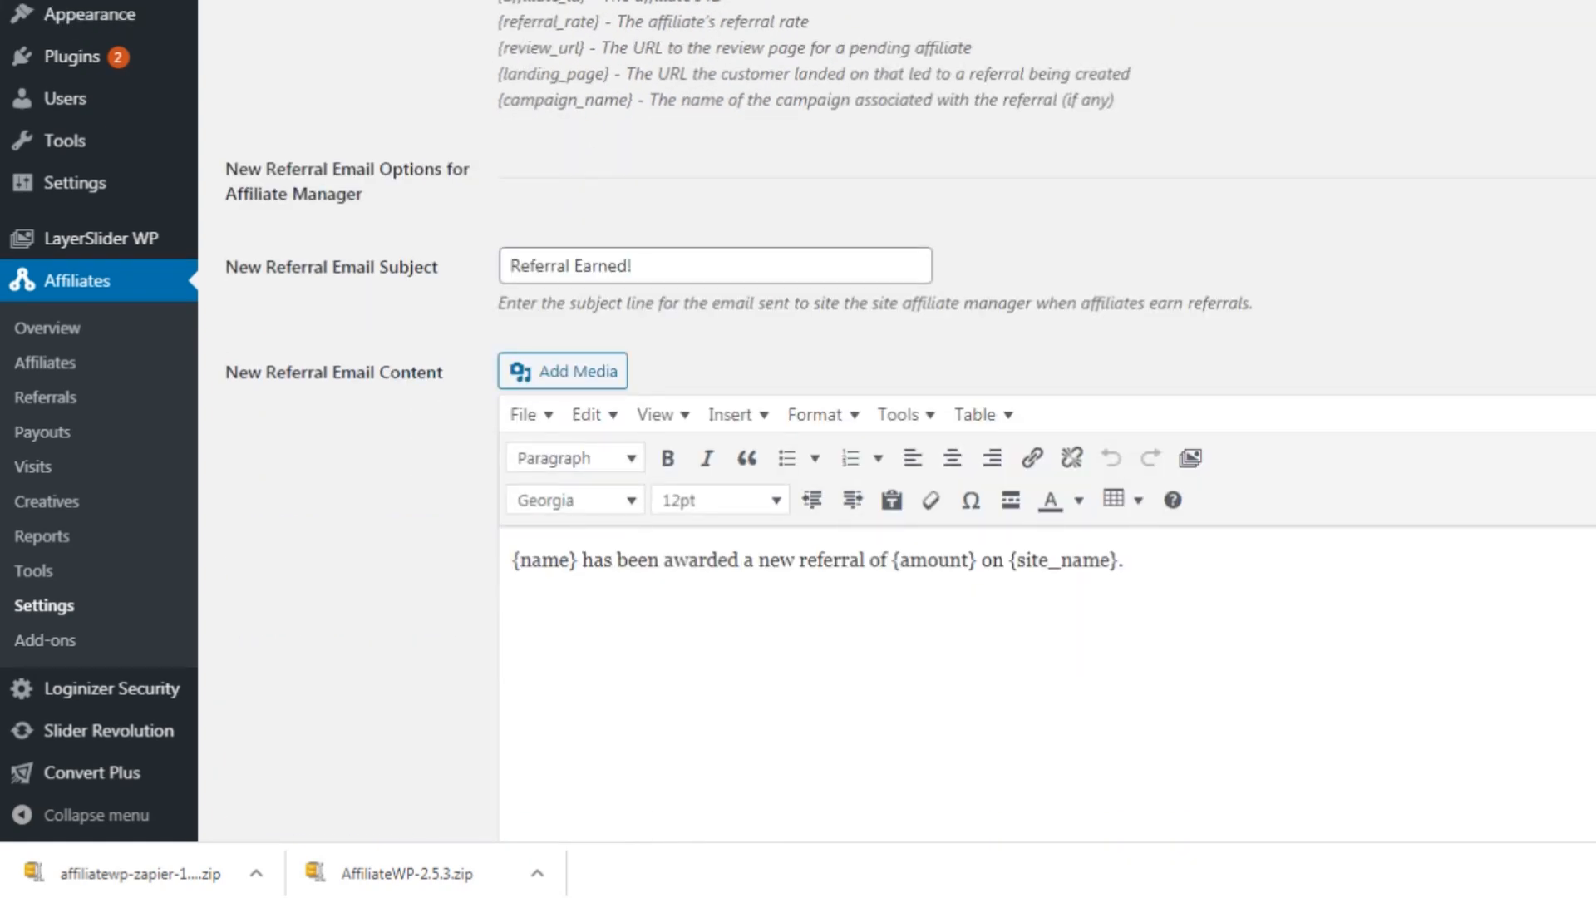
{"action": "scroll", "coordinate": [914, 498], "scroll_direction": "down", "scroll_amount": 4}
{"action": "scroll", "coordinate": [914, 499], "scroll_direction": "down", "scroll_amount": 10}
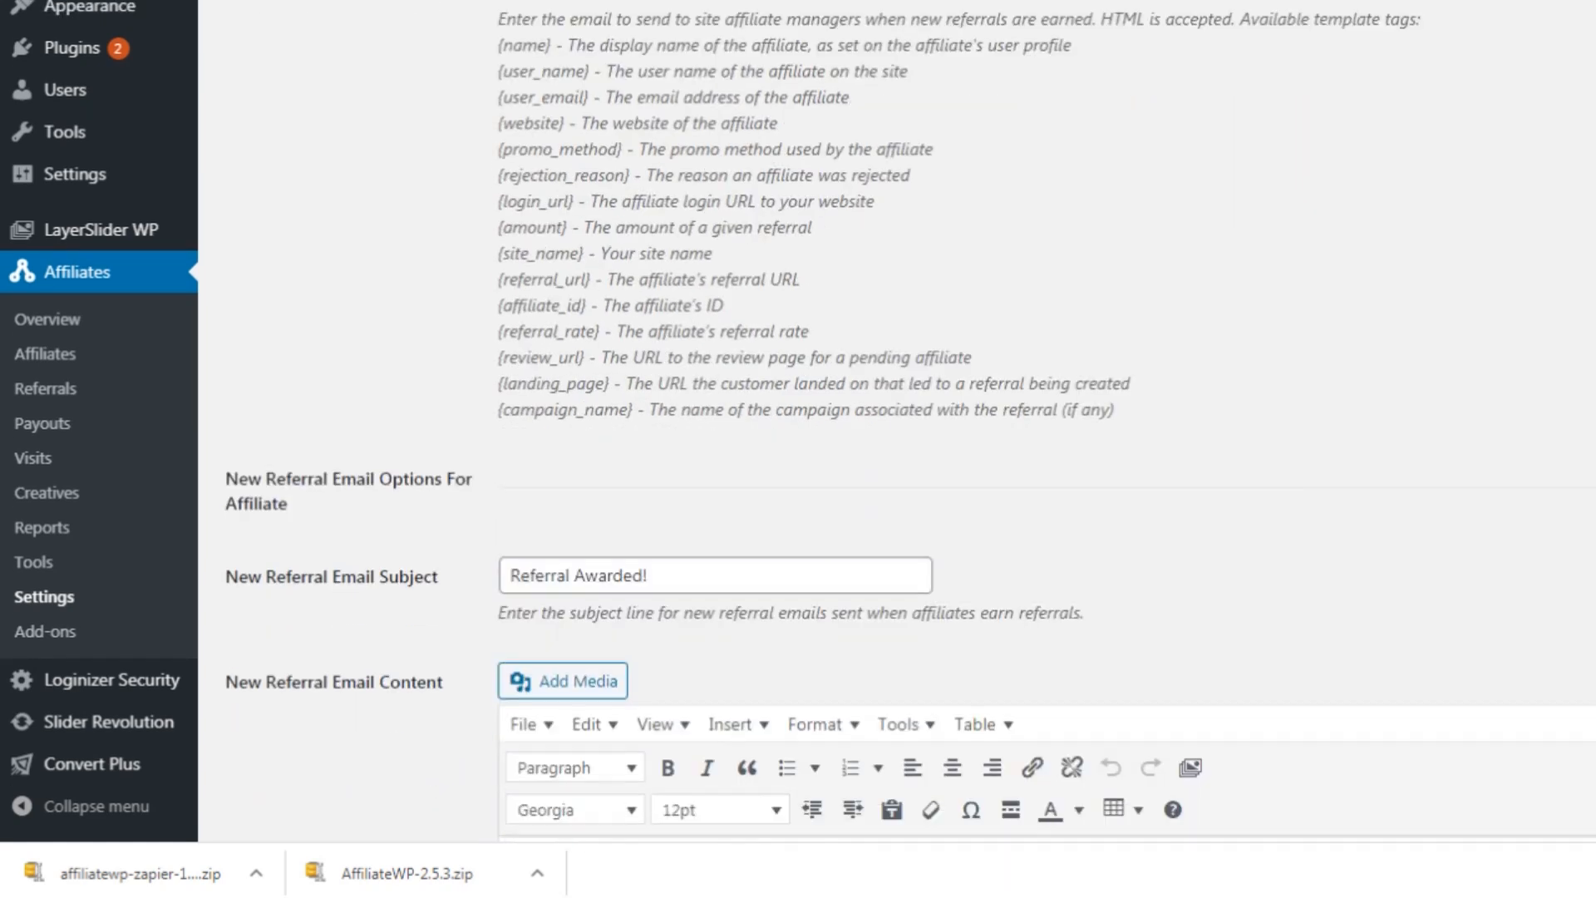
{"action": "scroll", "coordinate": [915, 499], "scroll_direction": "down", "scroll_amount": 4}
{"action": "scroll", "coordinate": [915, 499], "scroll_direction": "down", "scroll_amount": 20}
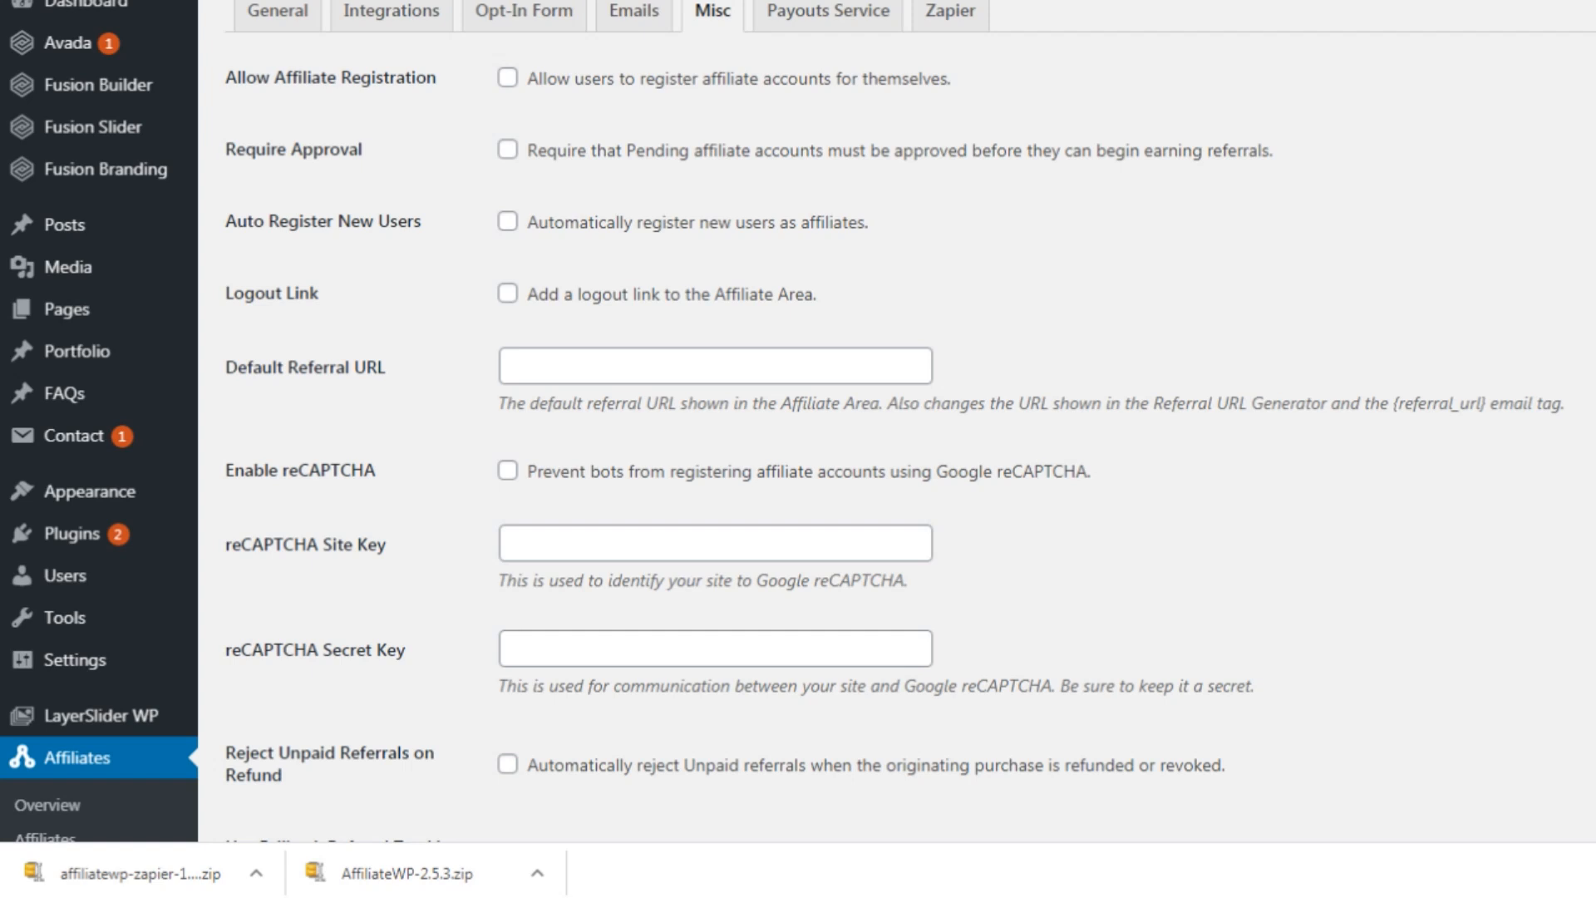
- In the Misc settings, allow affiliate registration and require approval, leaving automatic registration of new users disabled
{"action": "left_click", "coordinate": [509, 80]}
{"action": "left_click", "coordinate": [509, 151]}
{"action": "left_click", "coordinate": [507, 223]}
{"action": "left_click", "coordinate": [508, 223]}
{"action": "scroll", "coordinate": [798, 422], "scroll_direction": "down", "scroll_amount": 1}
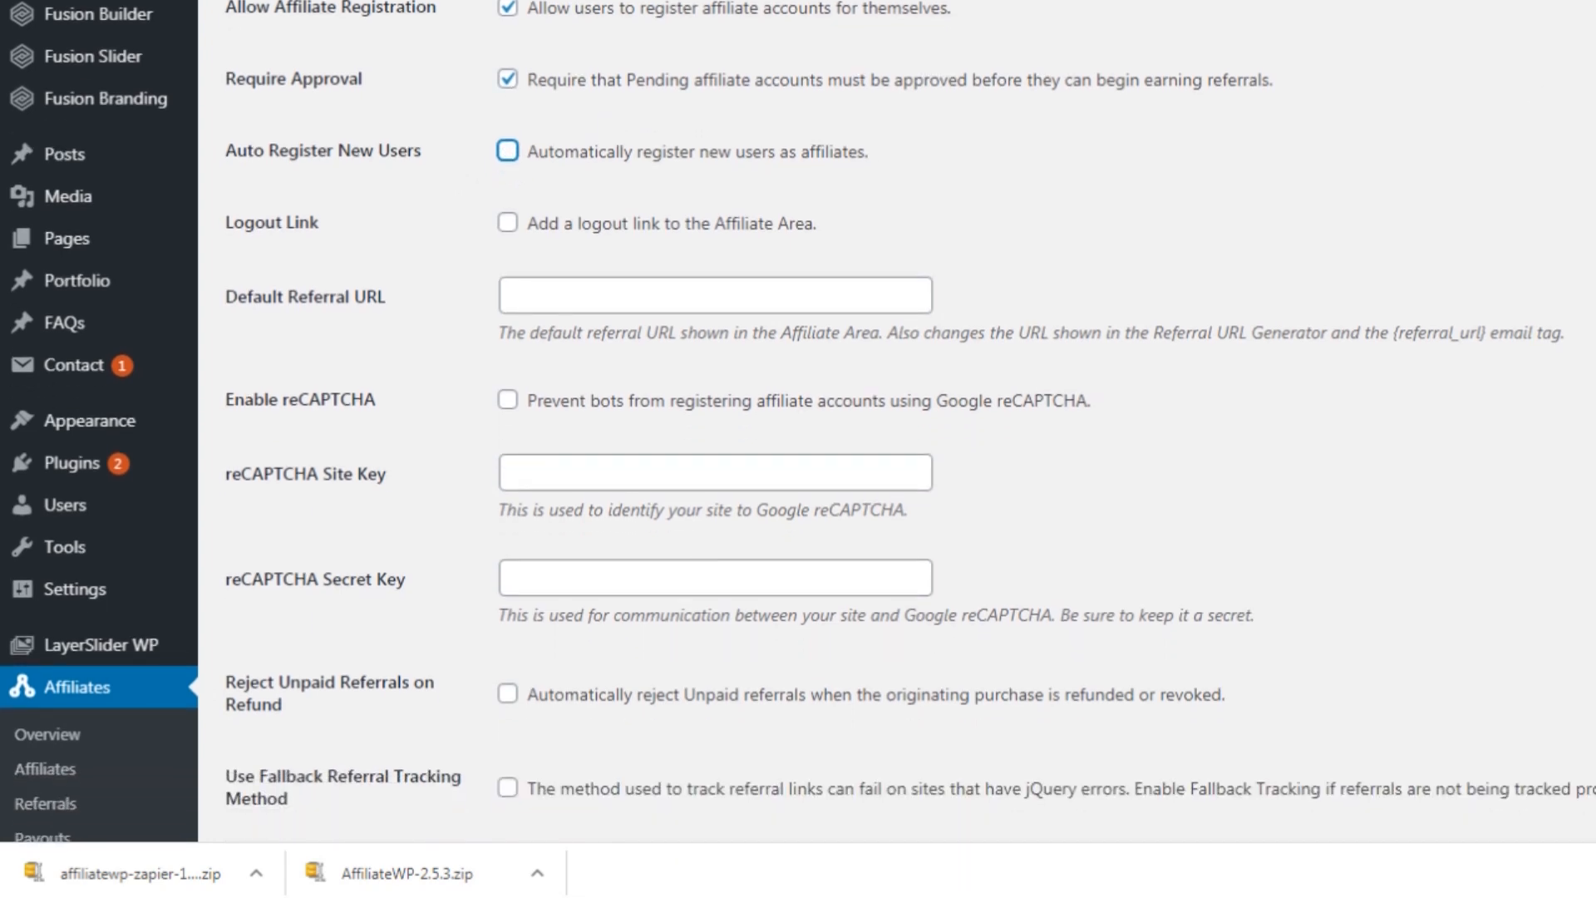
{"action": "scroll", "coordinate": [798, 421], "scroll_direction": "up", "scroll_amount": 1}
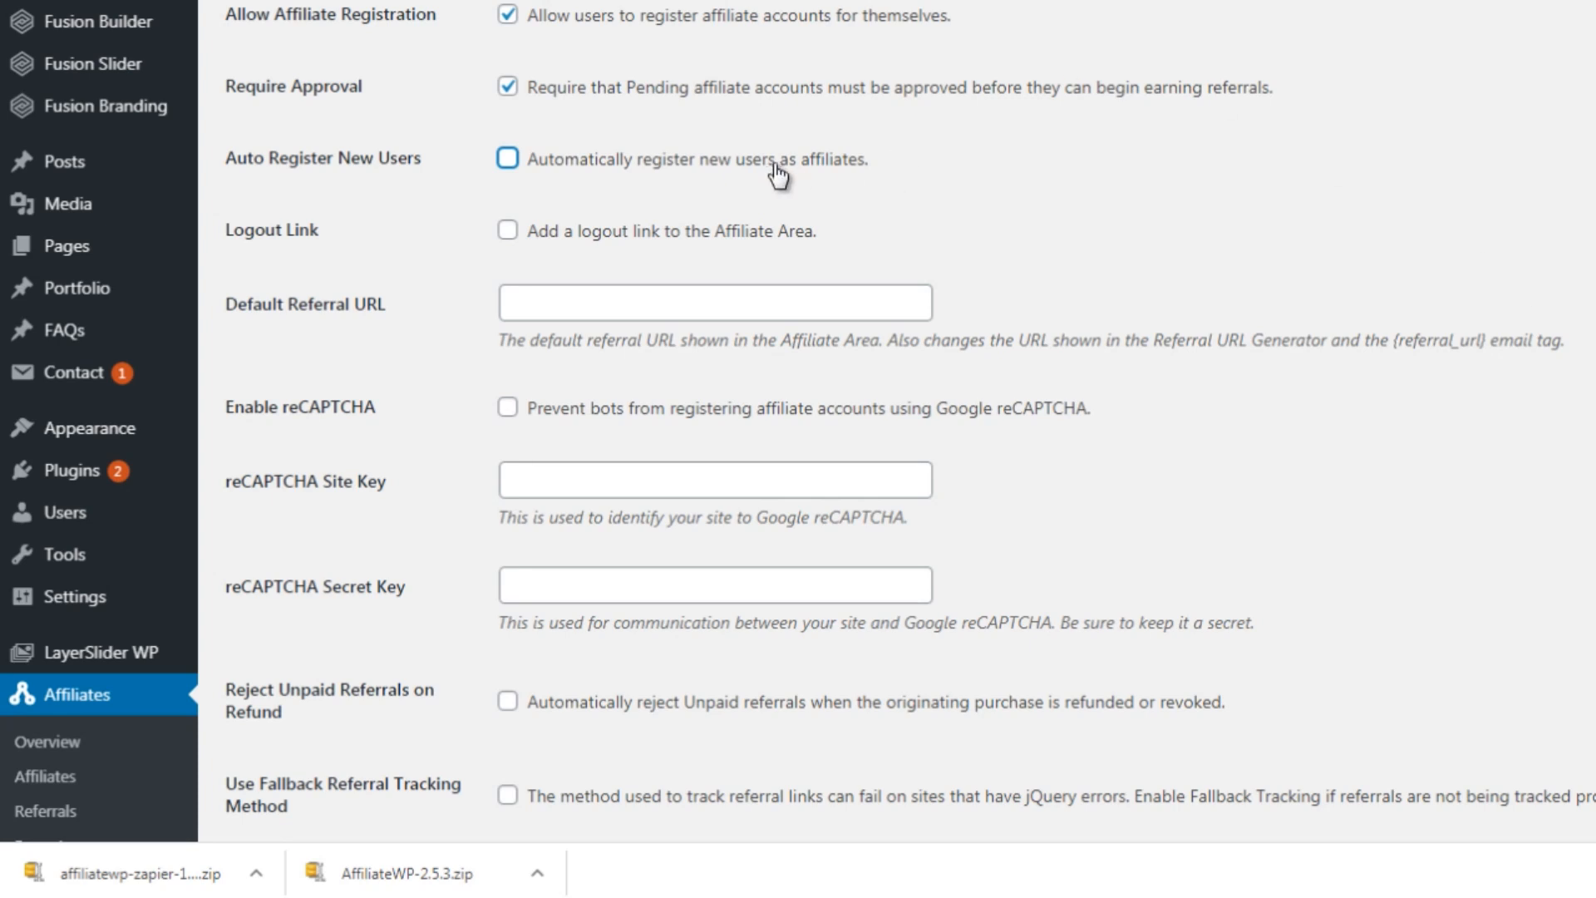
- Toggle the Affiliate Area logout link option, check the remaining Misc options, and save the changes
{"action": "left_click", "coordinate": [509, 232]}
{"action": "left_click", "coordinate": [537, 300]}
{"action": "left_click", "coordinate": [501, 236]}
{"action": "scroll", "coordinate": [921, 543], "scroll_direction": "down", "scroll_amount": 8}
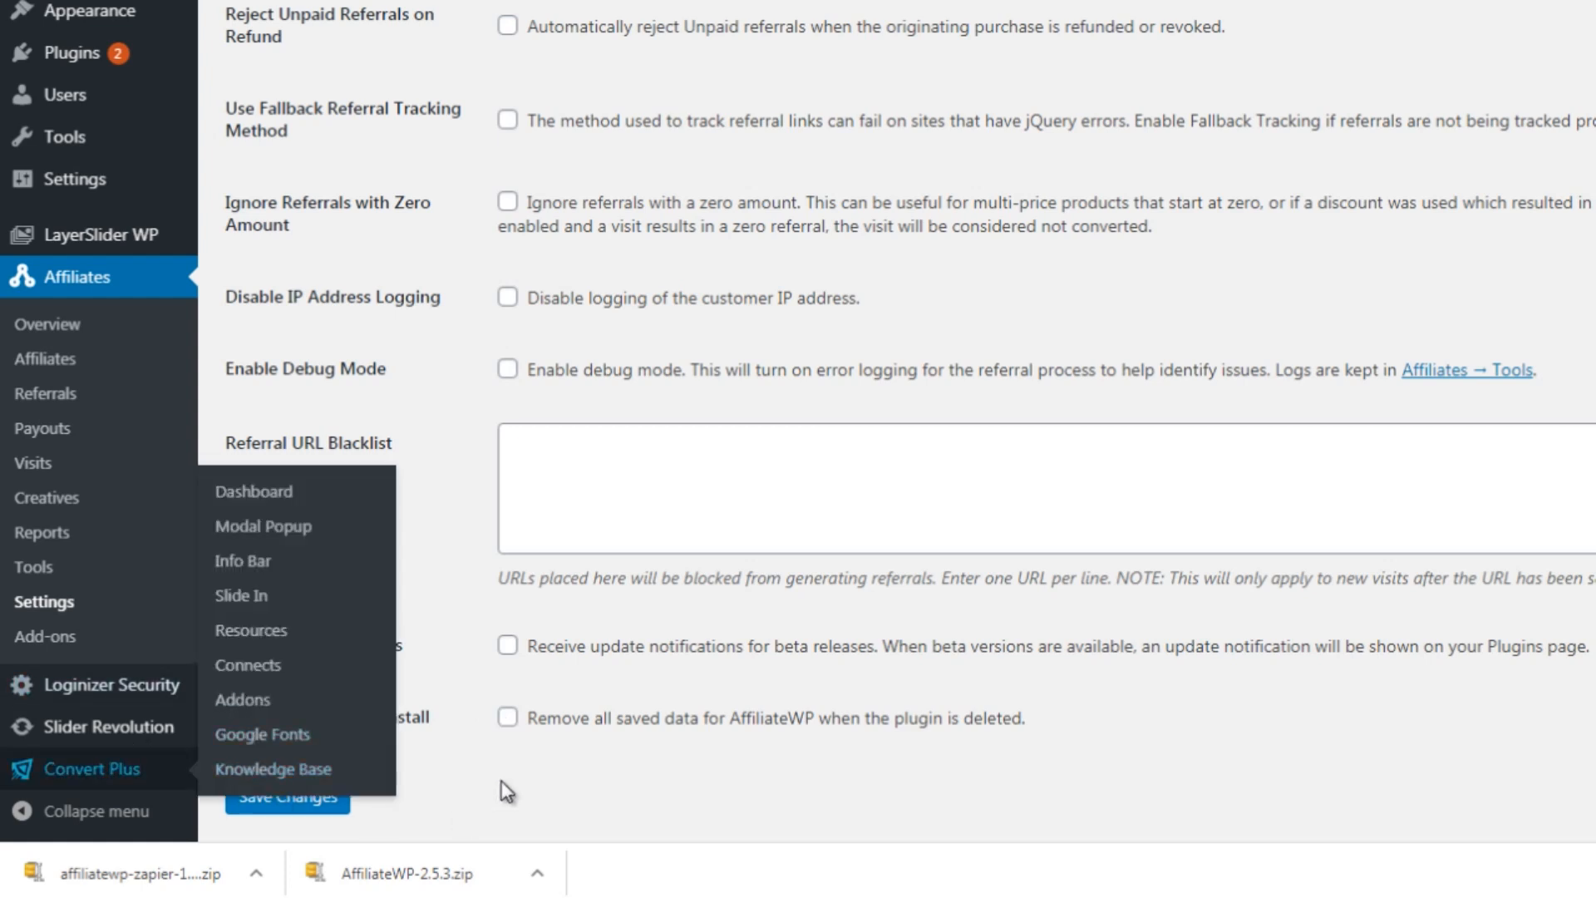
{"action": "left_click", "coordinate": [297, 796]}
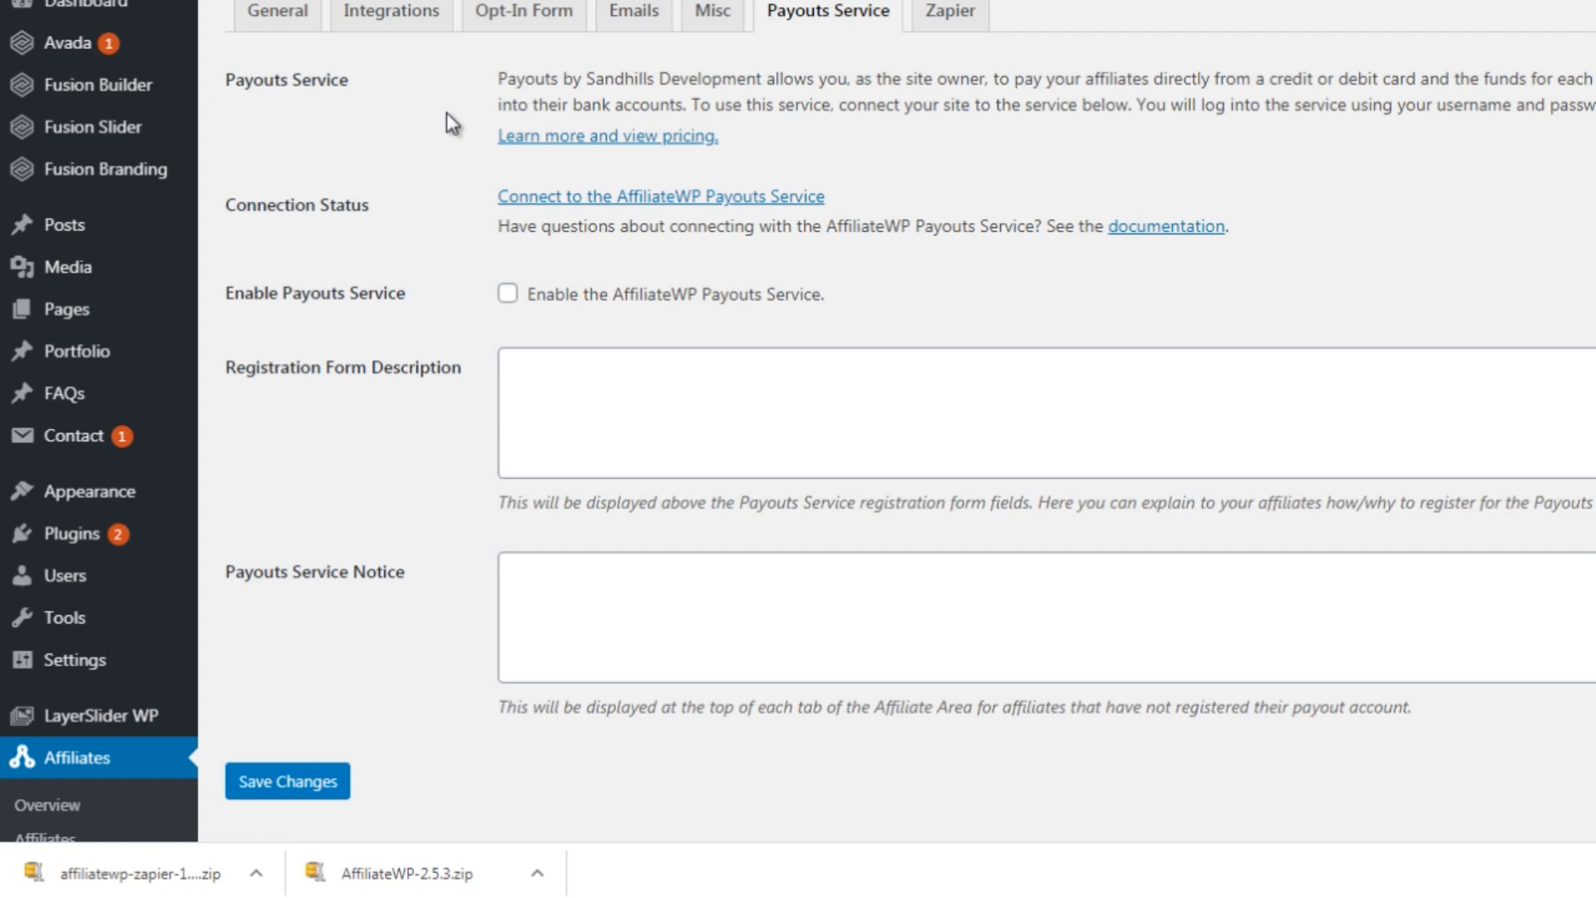
- Read the Payouts Service description and open its information and pricing link in a new browser tab
{"action": "left_click_drag", "start_coordinate": [573, 81], "coordinate": [804, 79]}
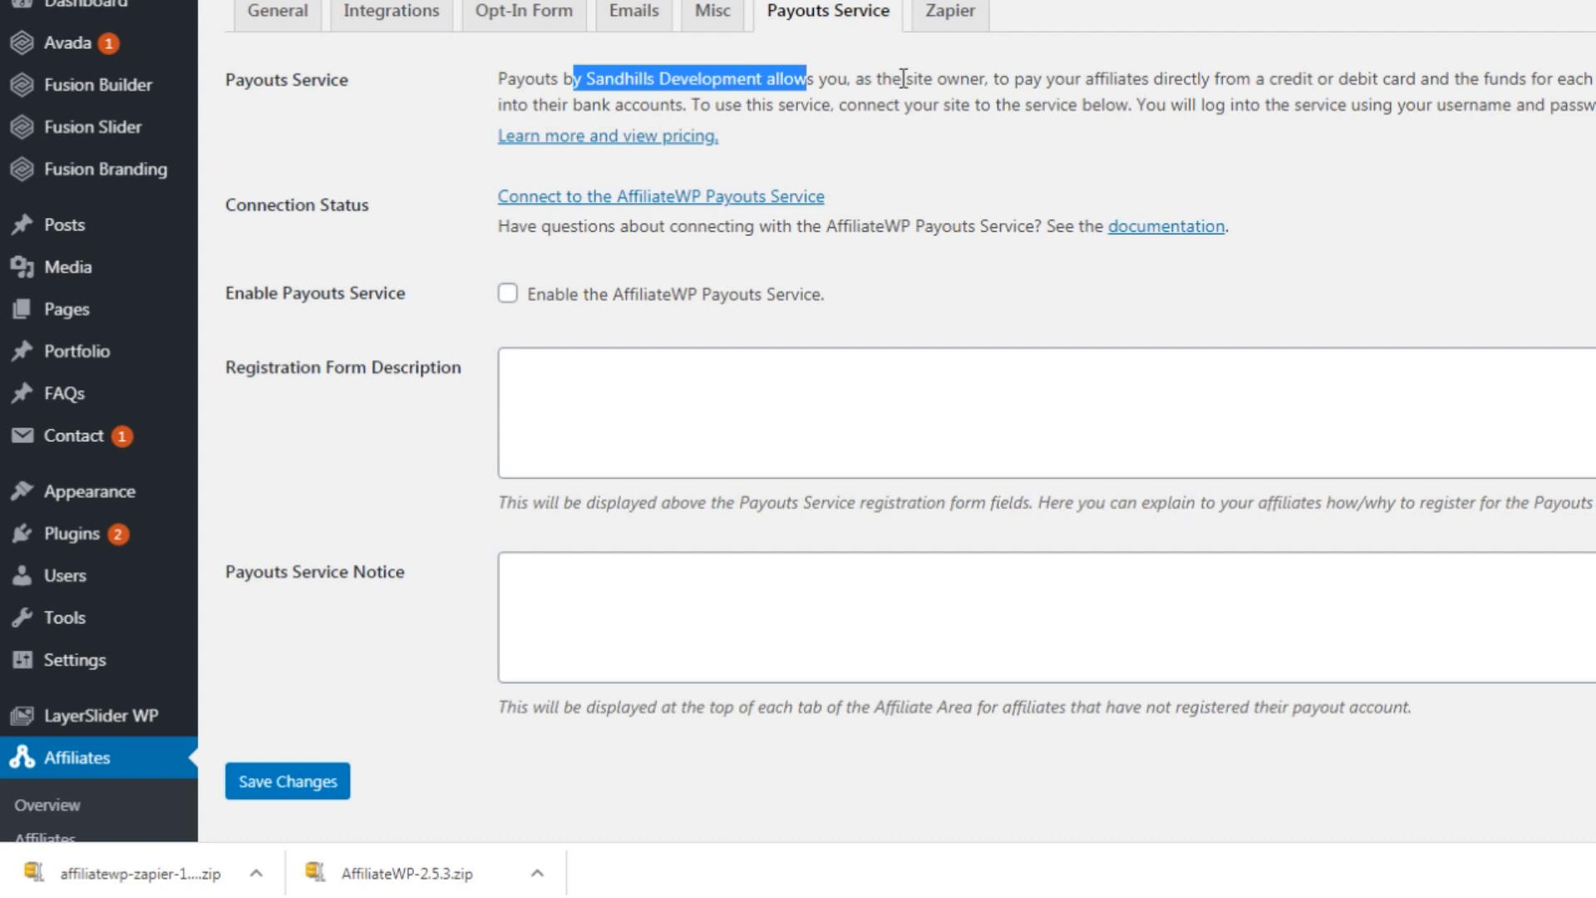
{"action": "left_click_drag", "start_coordinate": [881, 79], "coordinate": [1592, 77]}
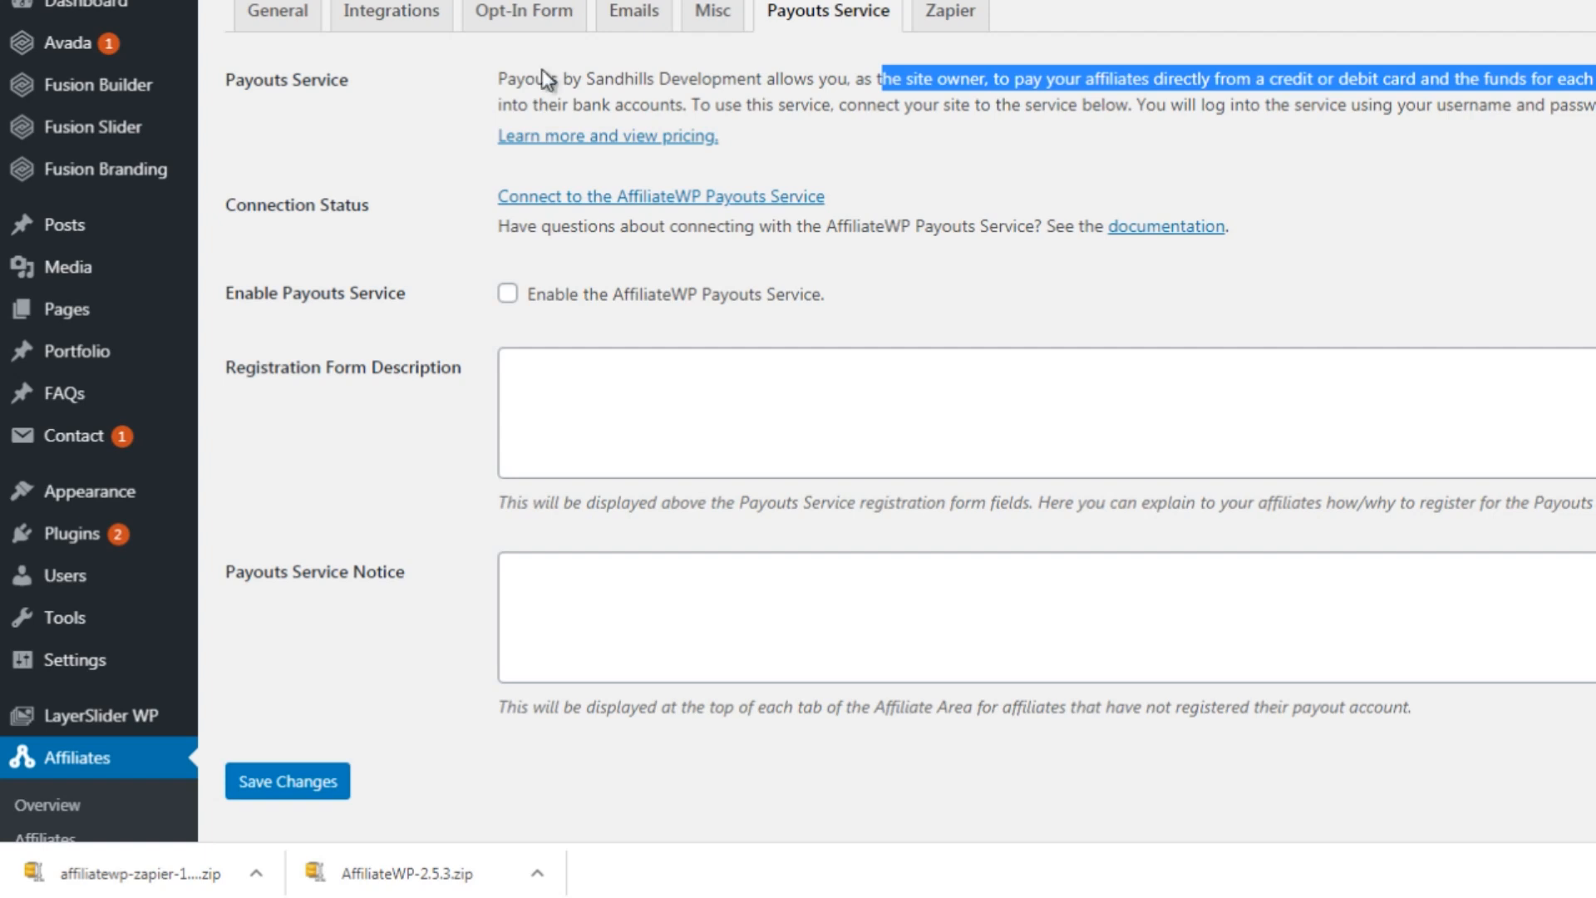
{"action": "left_click", "coordinate": [458, 117]}
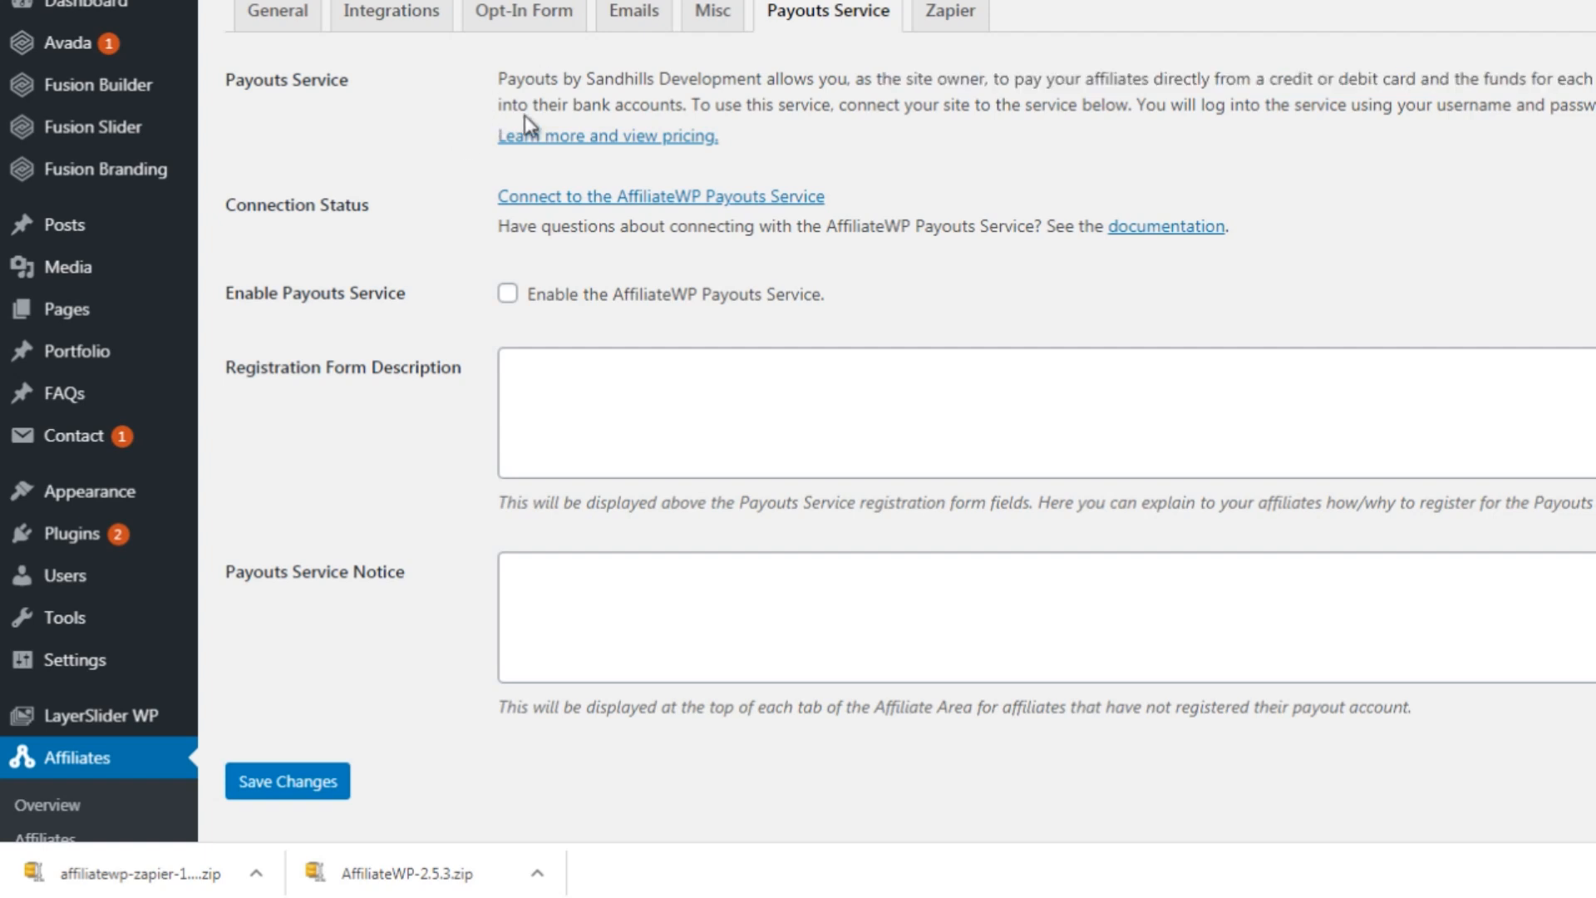
{"action": "right_click", "coordinate": [587, 133]}
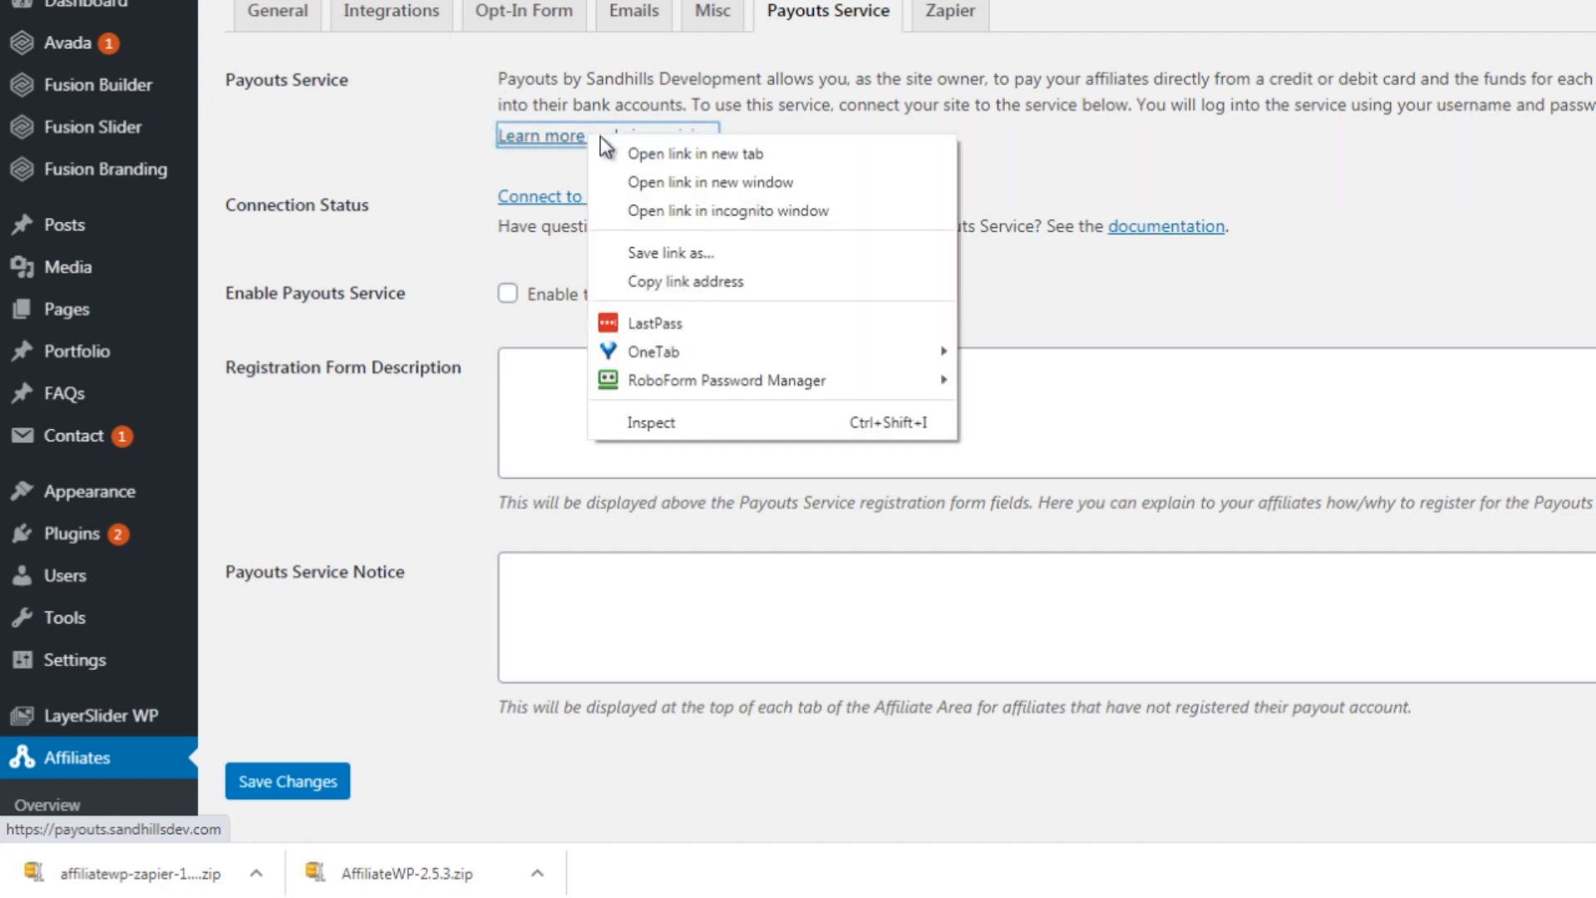
{"action": "left_click", "coordinate": [635, 151]}
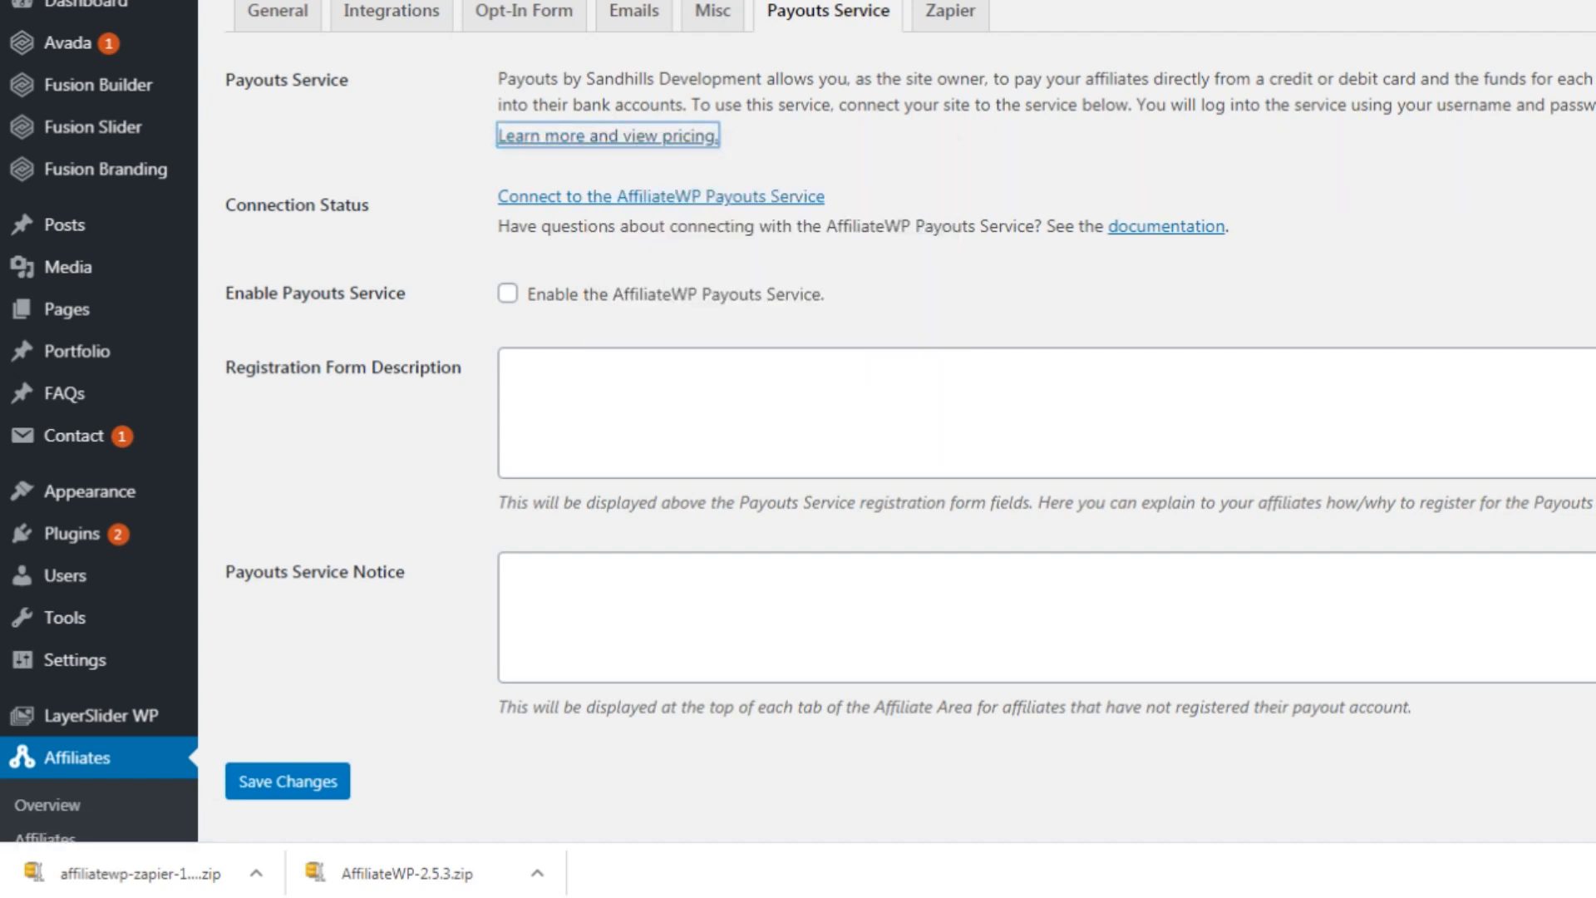
- Look through the Payouts Service for AffiliateWP page and open its detailed pricing page
{"action": "key", "text": "ctrl+Tab"}
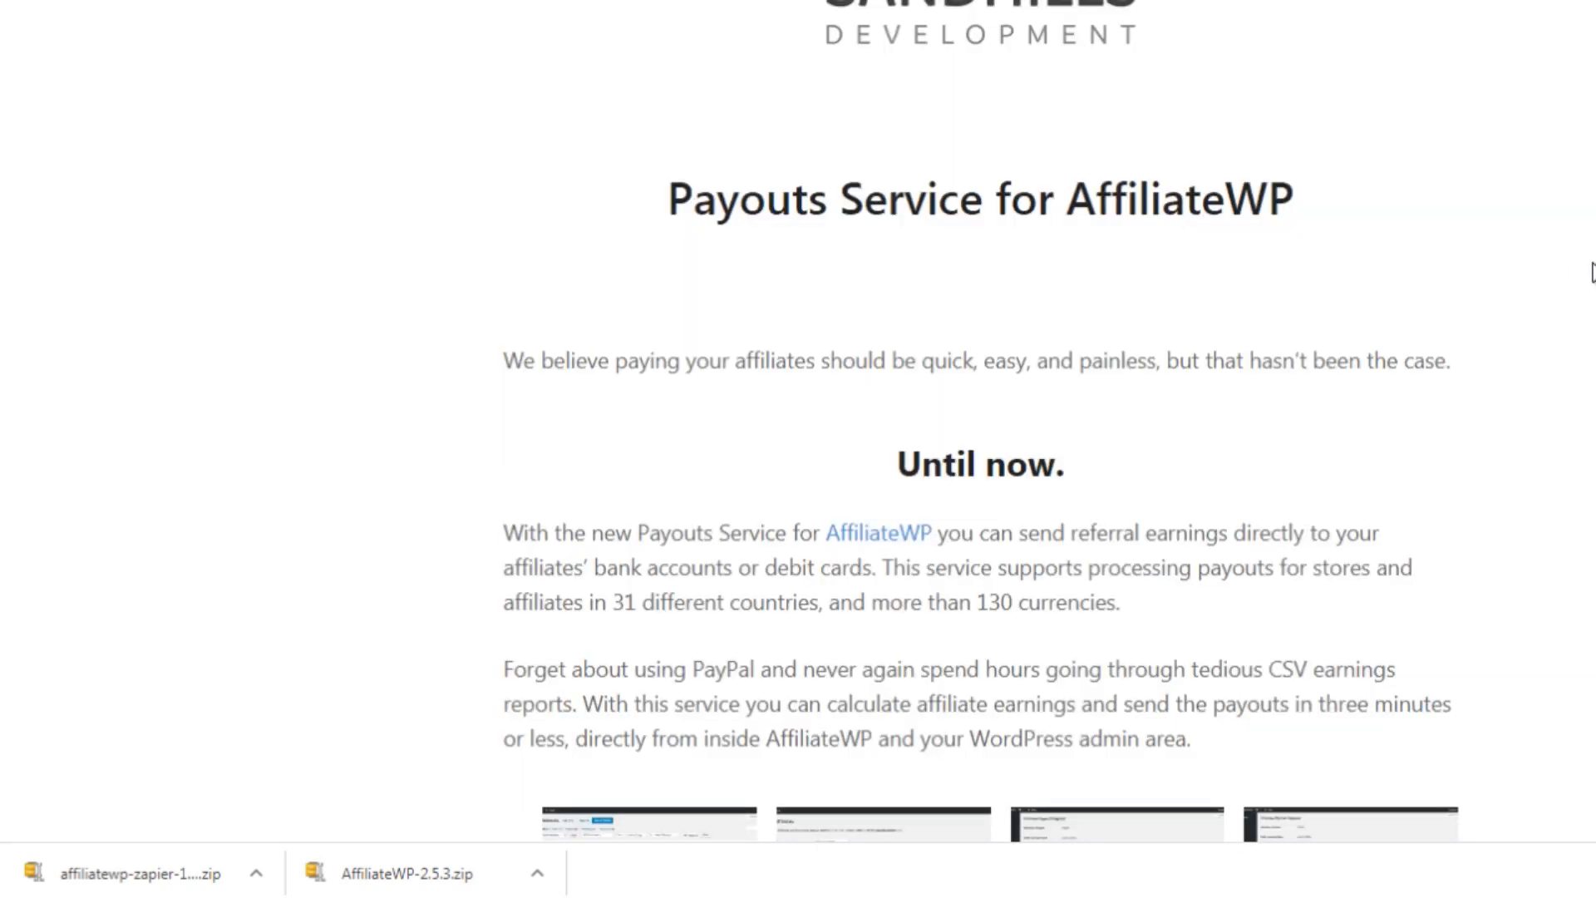
{"action": "scroll", "coordinate": [1589, 270], "scroll_direction": "down", "scroll_amount": 10}
{"action": "scroll", "coordinate": [981, 422], "scroll_direction": "down", "scroll_amount": 15}
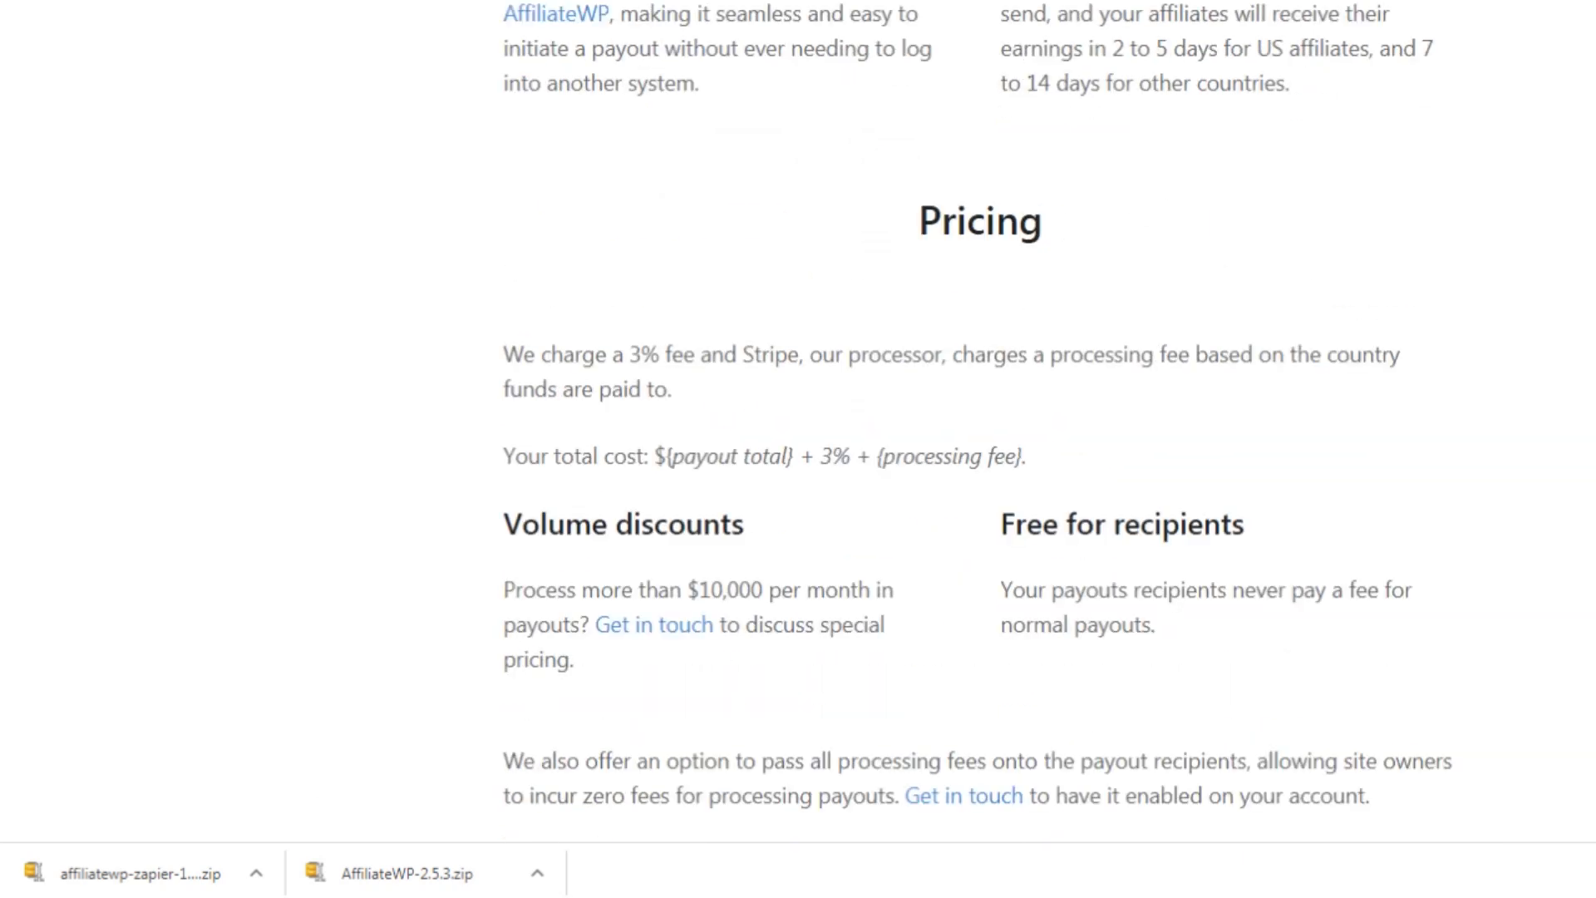
{"action": "scroll", "coordinate": [980, 449], "scroll_direction": "down", "scroll_amount": 5}
{"action": "scroll", "coordinate": [1335, 449], "scroll_direction": "up", "scroll_amount": 6}
{"action": "left_click", "coordinate": [986, 586]}
{"action": "scroll", "coordinate": [920, 431], "scroll_direction": "down", "scroll_amount": 2}
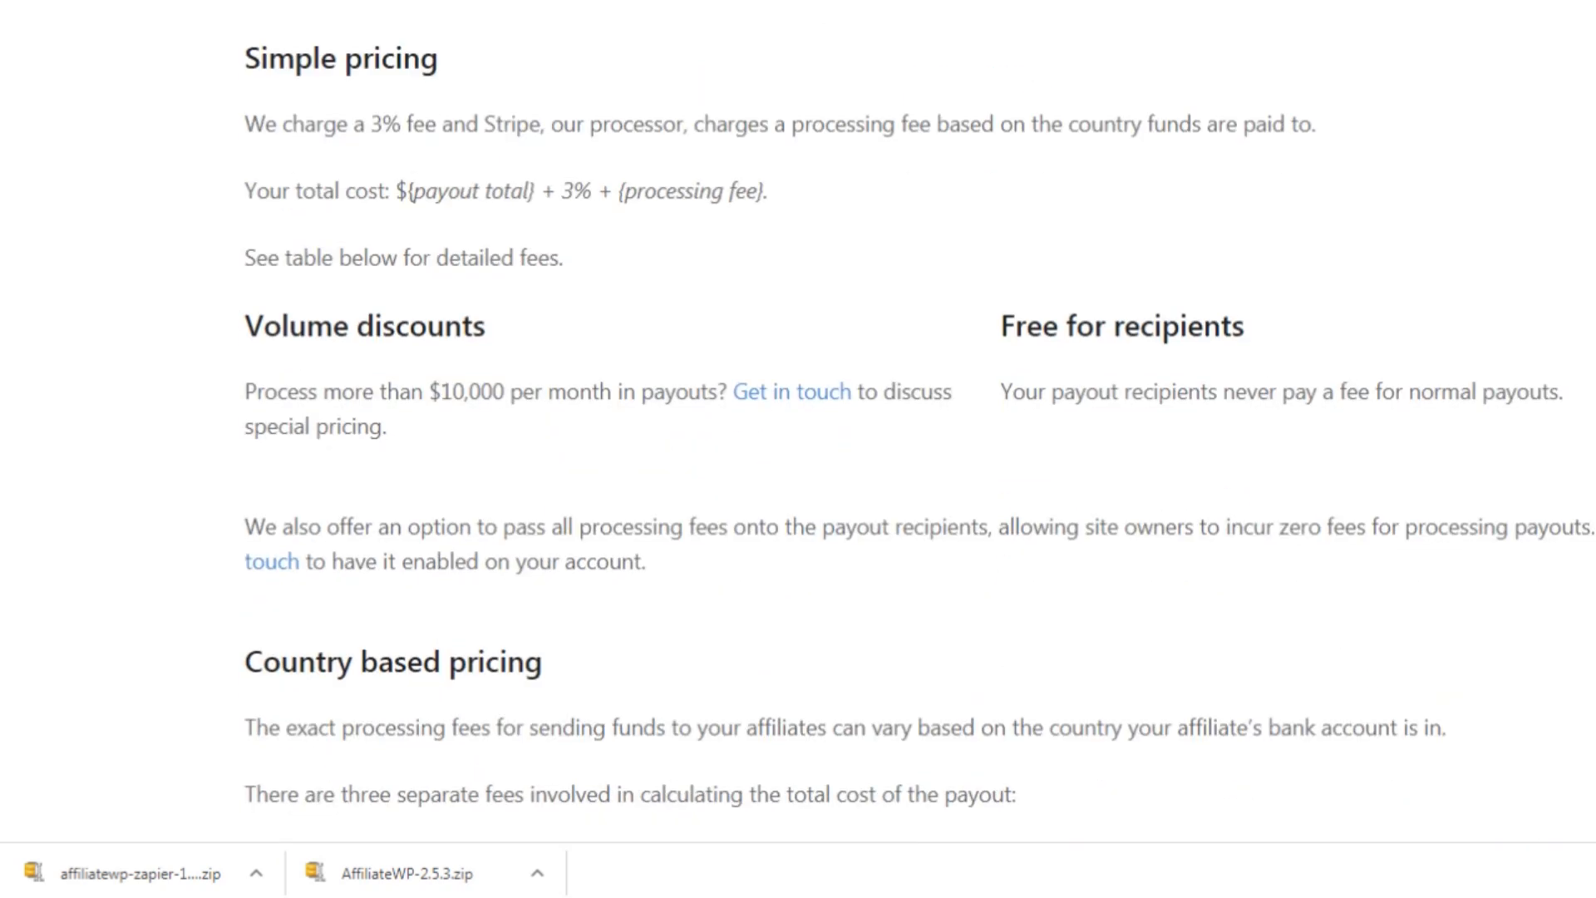
- Examine the payout service fee, volume discount terms and country-based fee table, and return to the Payouts Service settings
{"action": "left_click_drag", "start_coordinate": [370, 107], "coordinate": [489, 116]}
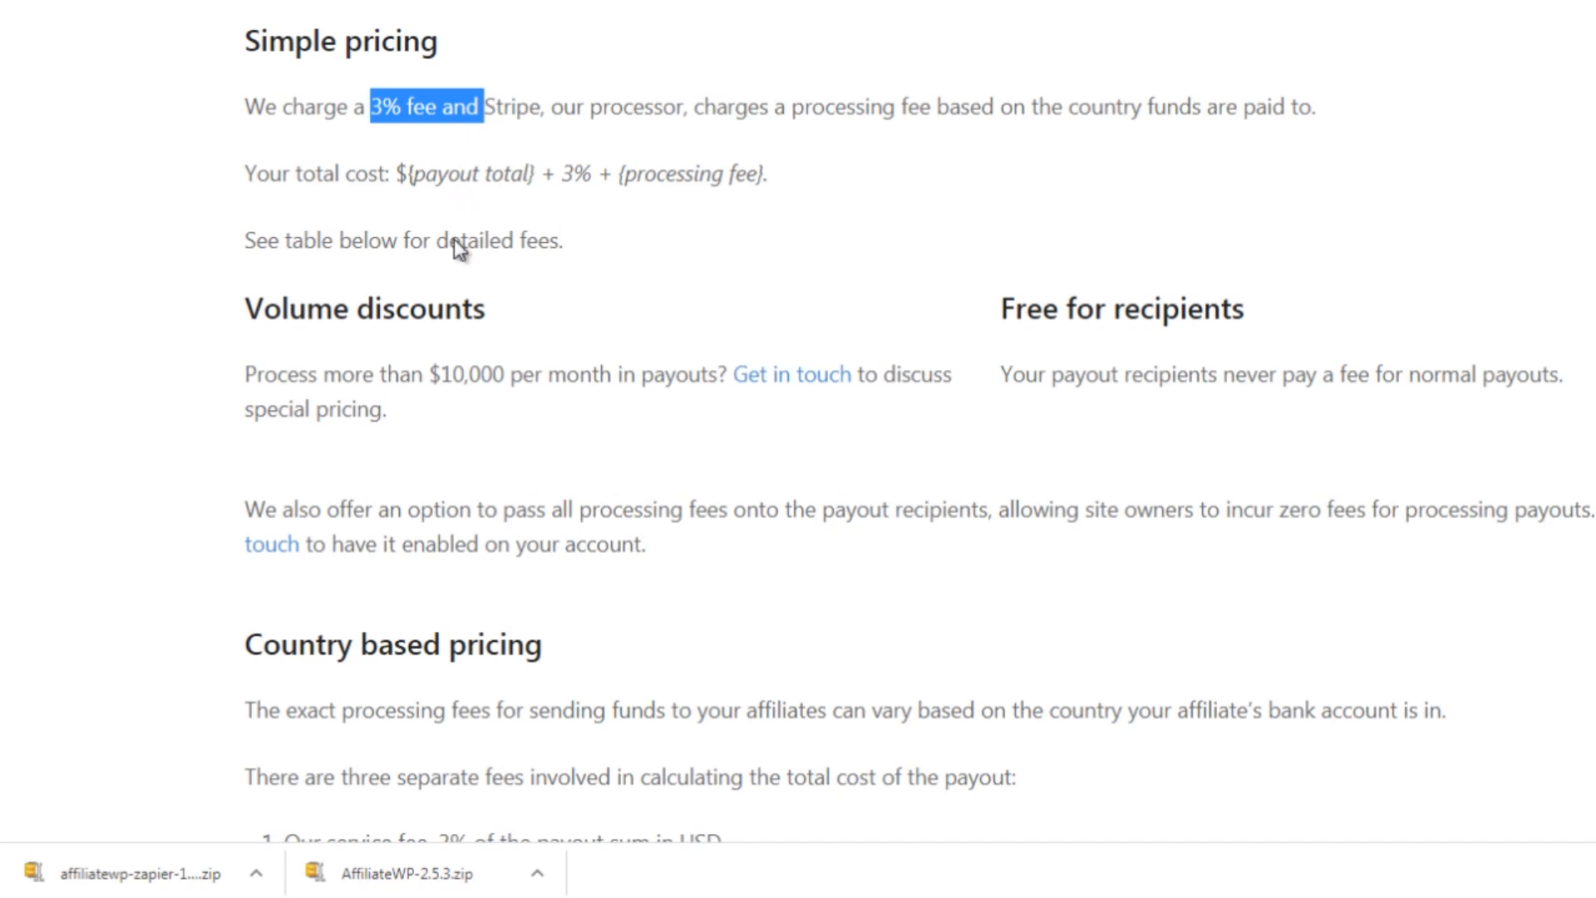
{"action": "left_click_drag", "start_coordinate": [335, 376], "coordinate": [614, 373]}
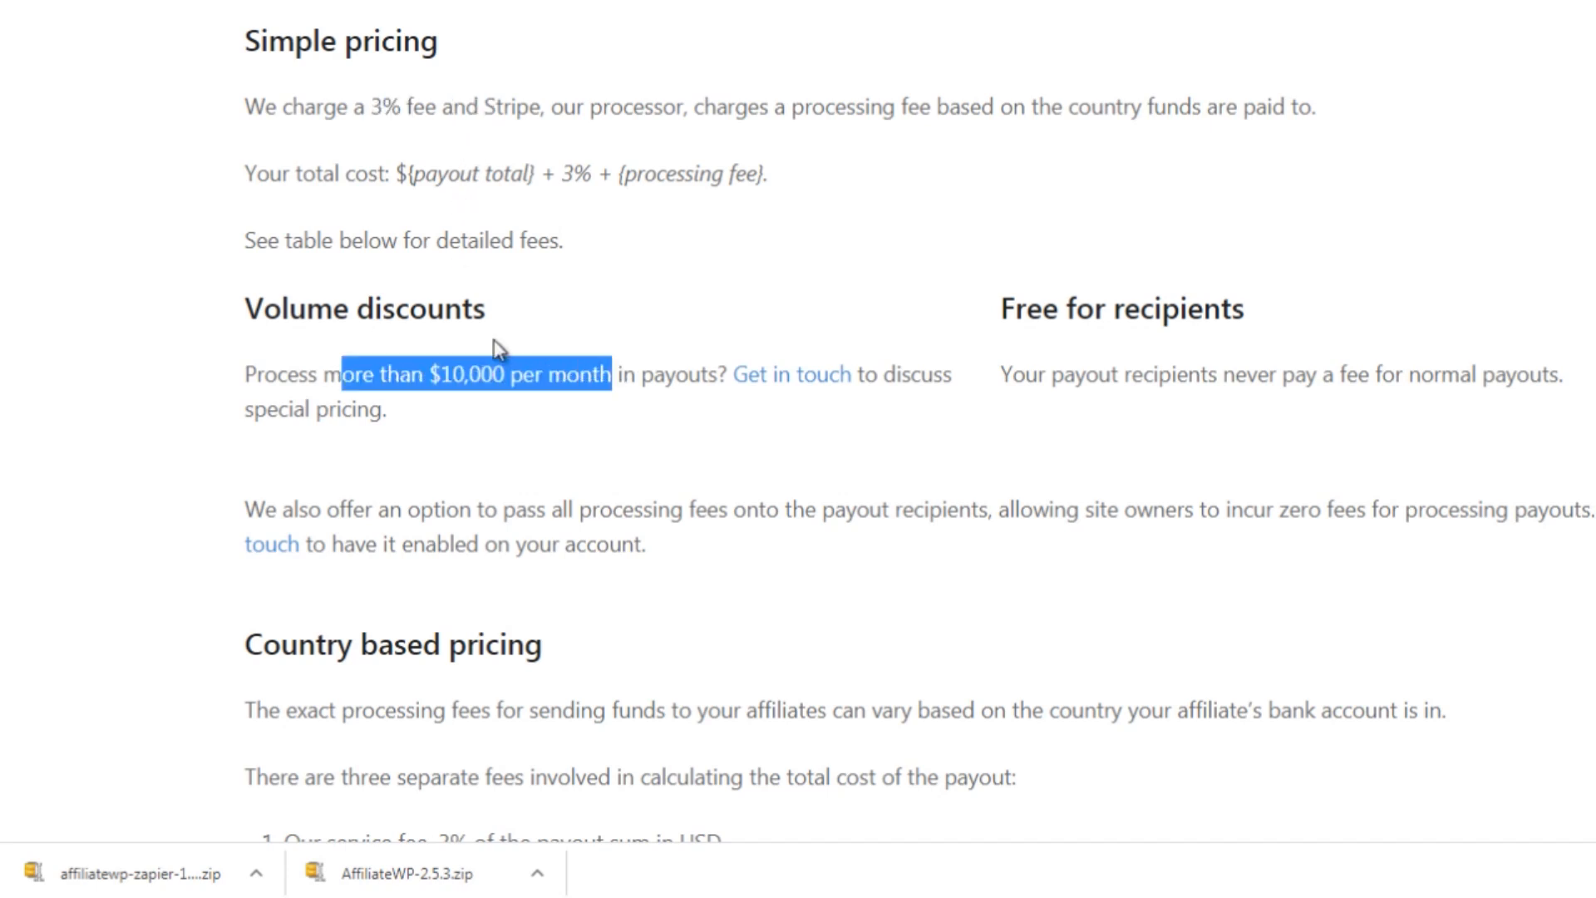
{"action": "scroll", "coordinate": [751, 400], "scroll_direction": "down", "scroll_amount": 8}
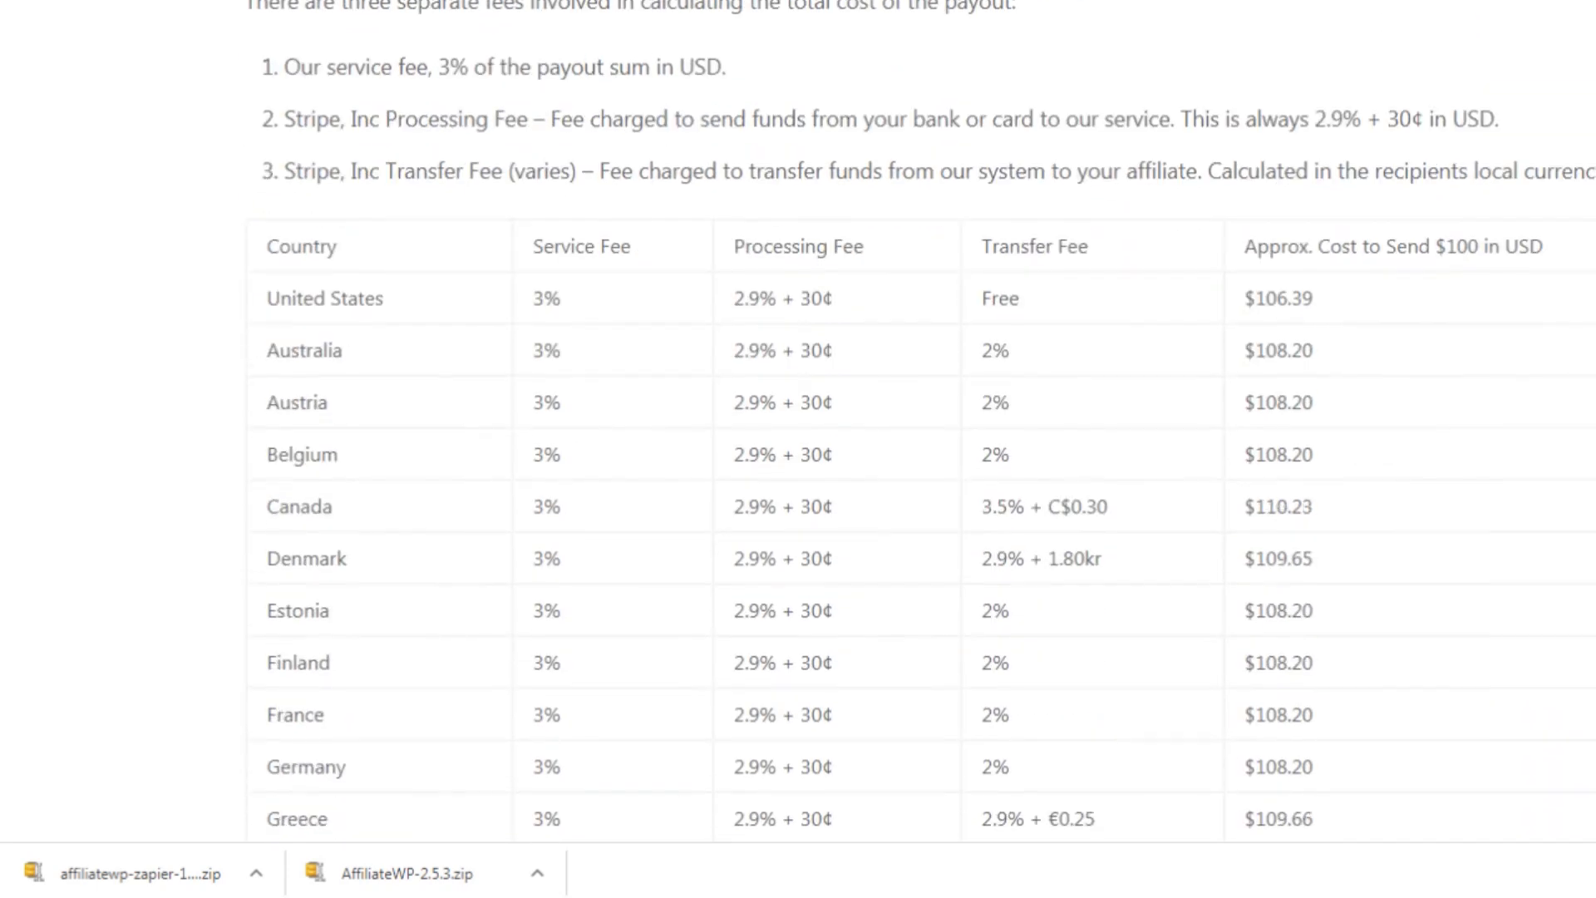
{"action": "scroll", "coordinate": [855, 260], "scroll_direction": "up", "scroll_amount": 12}
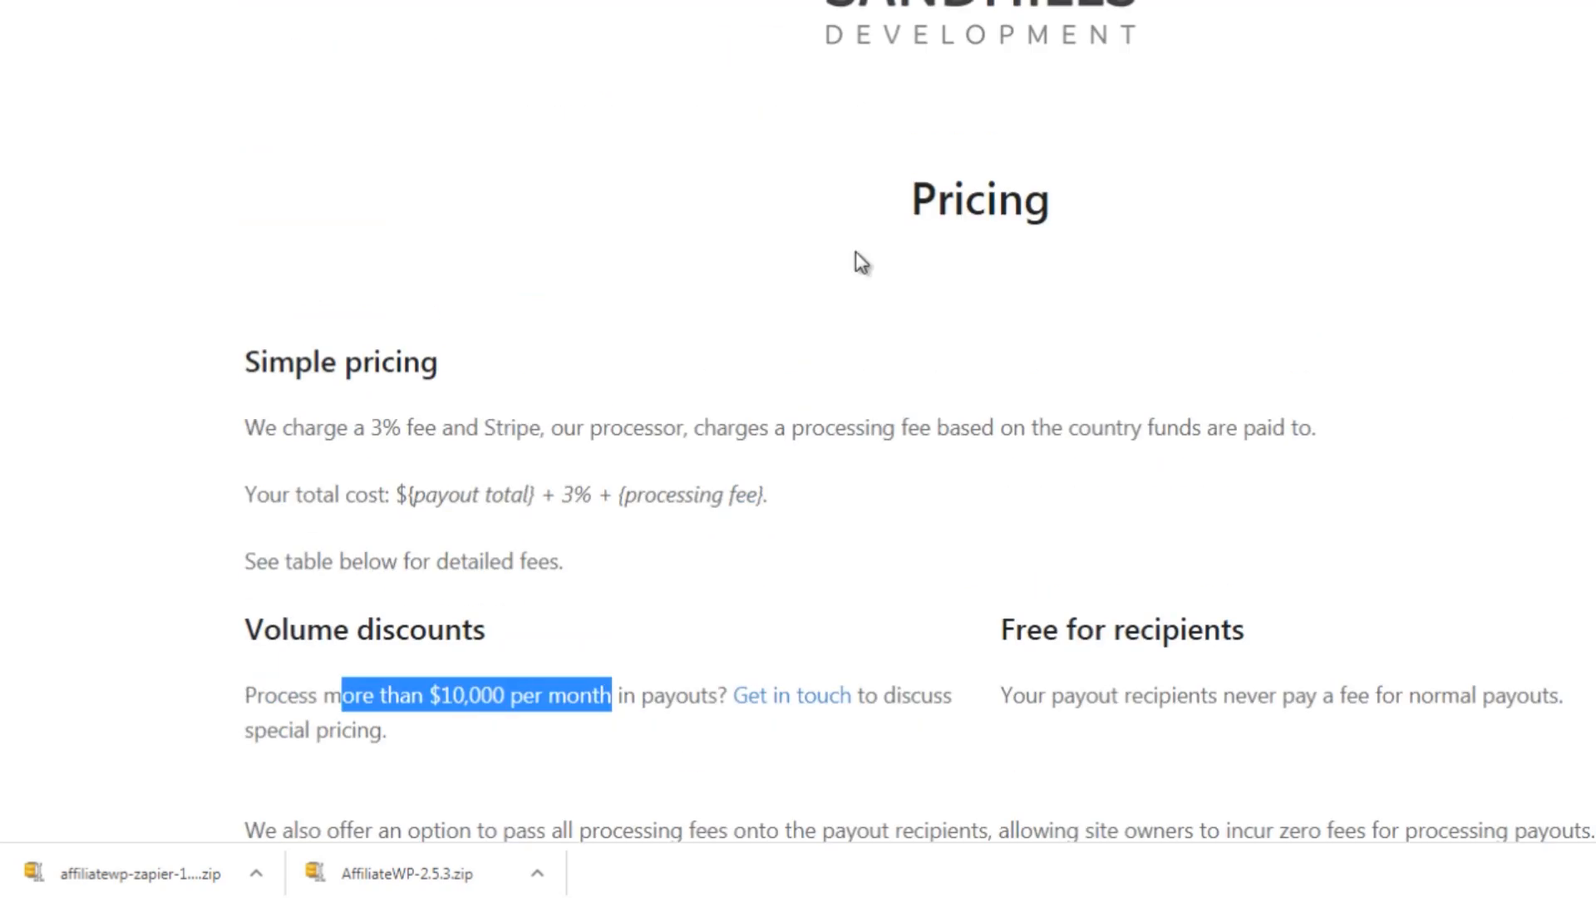
{"action": "left_click", "coordinate": [931, 209]}
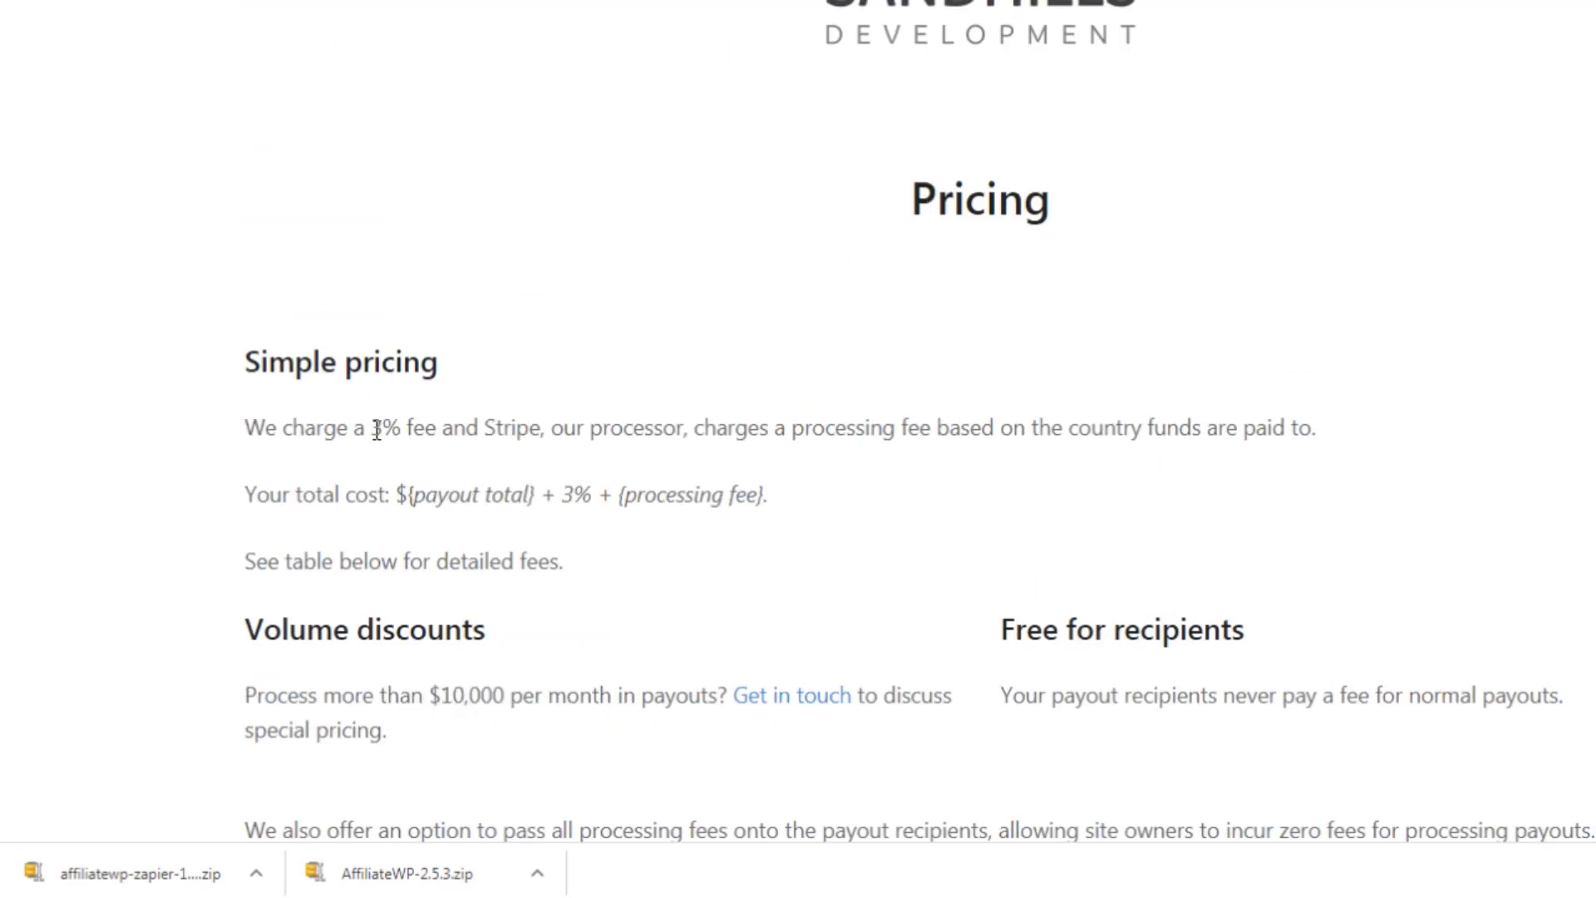
{"action": "left_click_drag", "start_coordinate": [375, 430], "coordinate": [448, 423]}
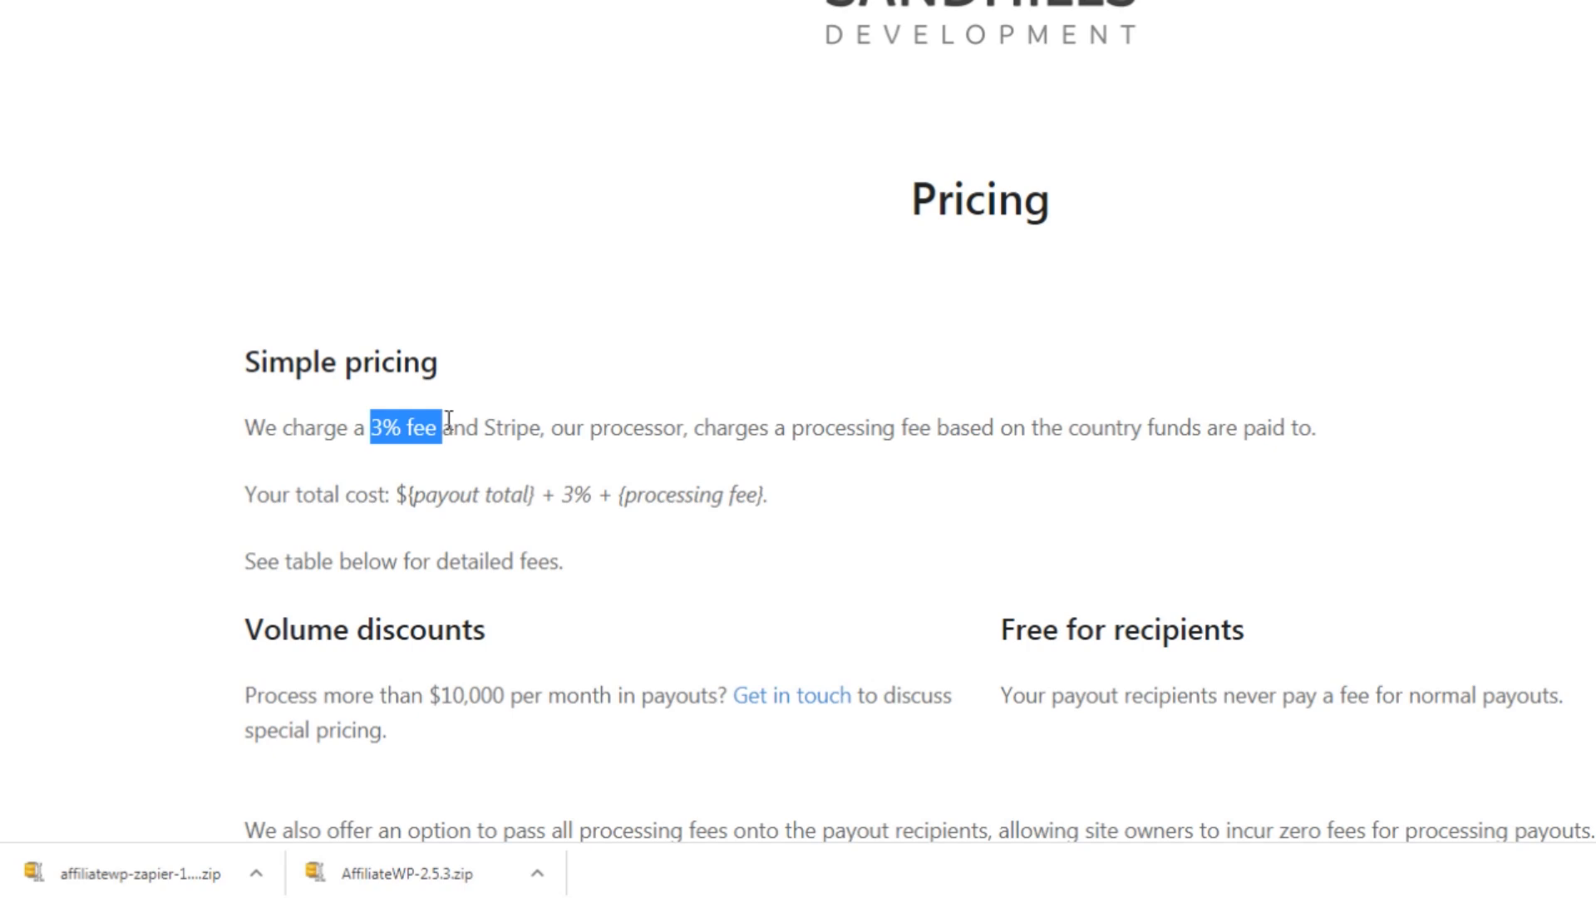
{"action": "left_click", "coordinate": [448, 421]}
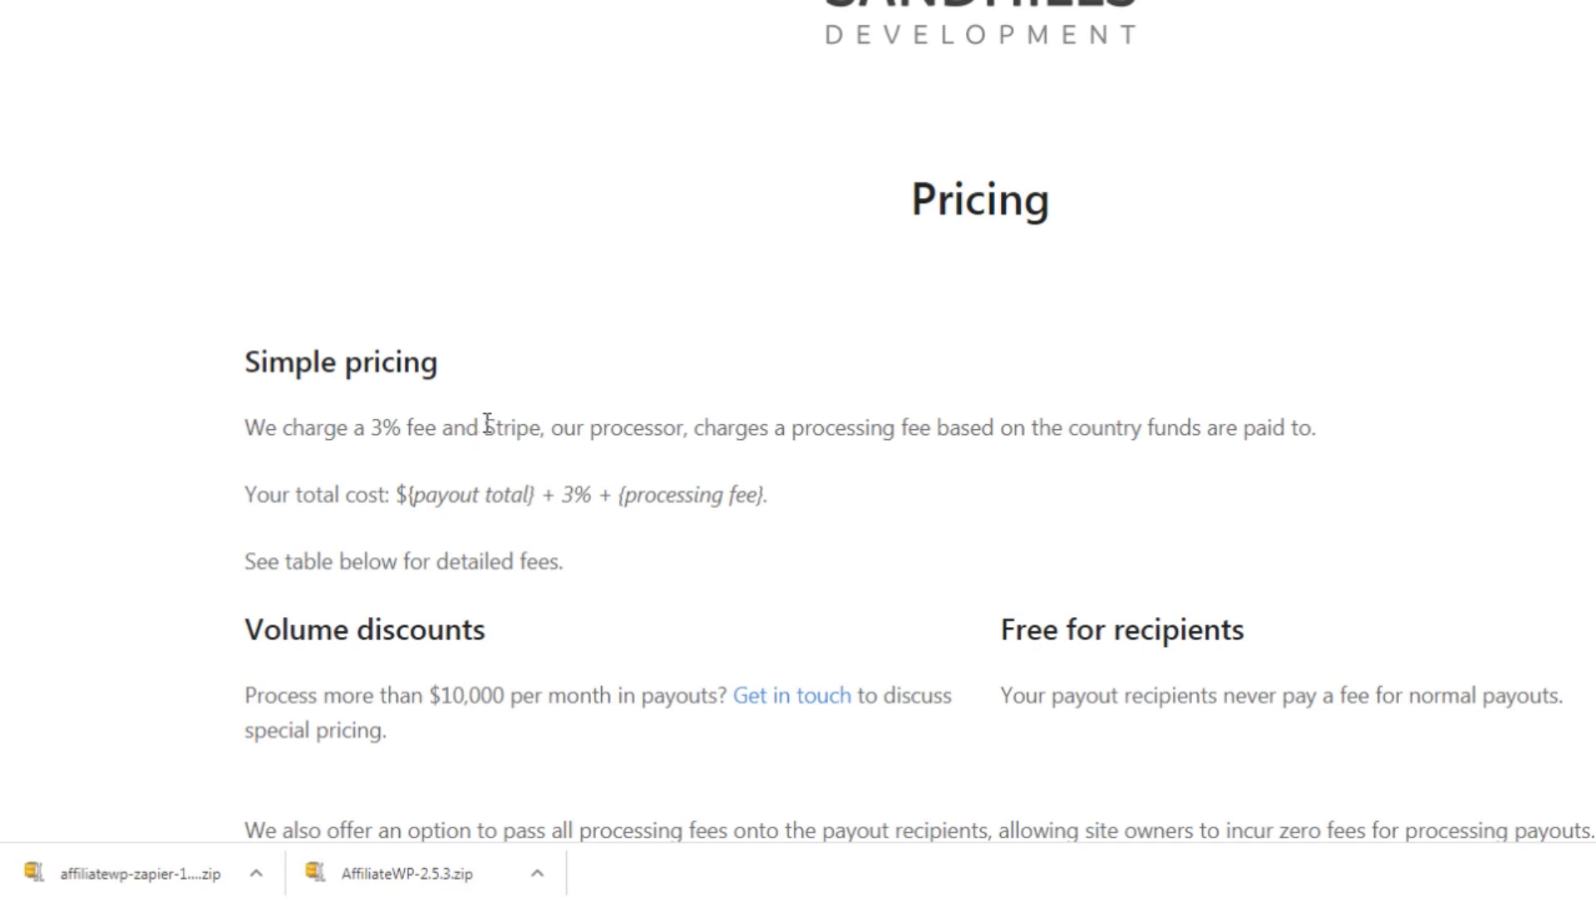
{"action": "left_click_drag", "start_coordinate": [370, 428], "coordinate": [383, 427]}
{"action": "key", "text": "ctrl+shift+Tab"}
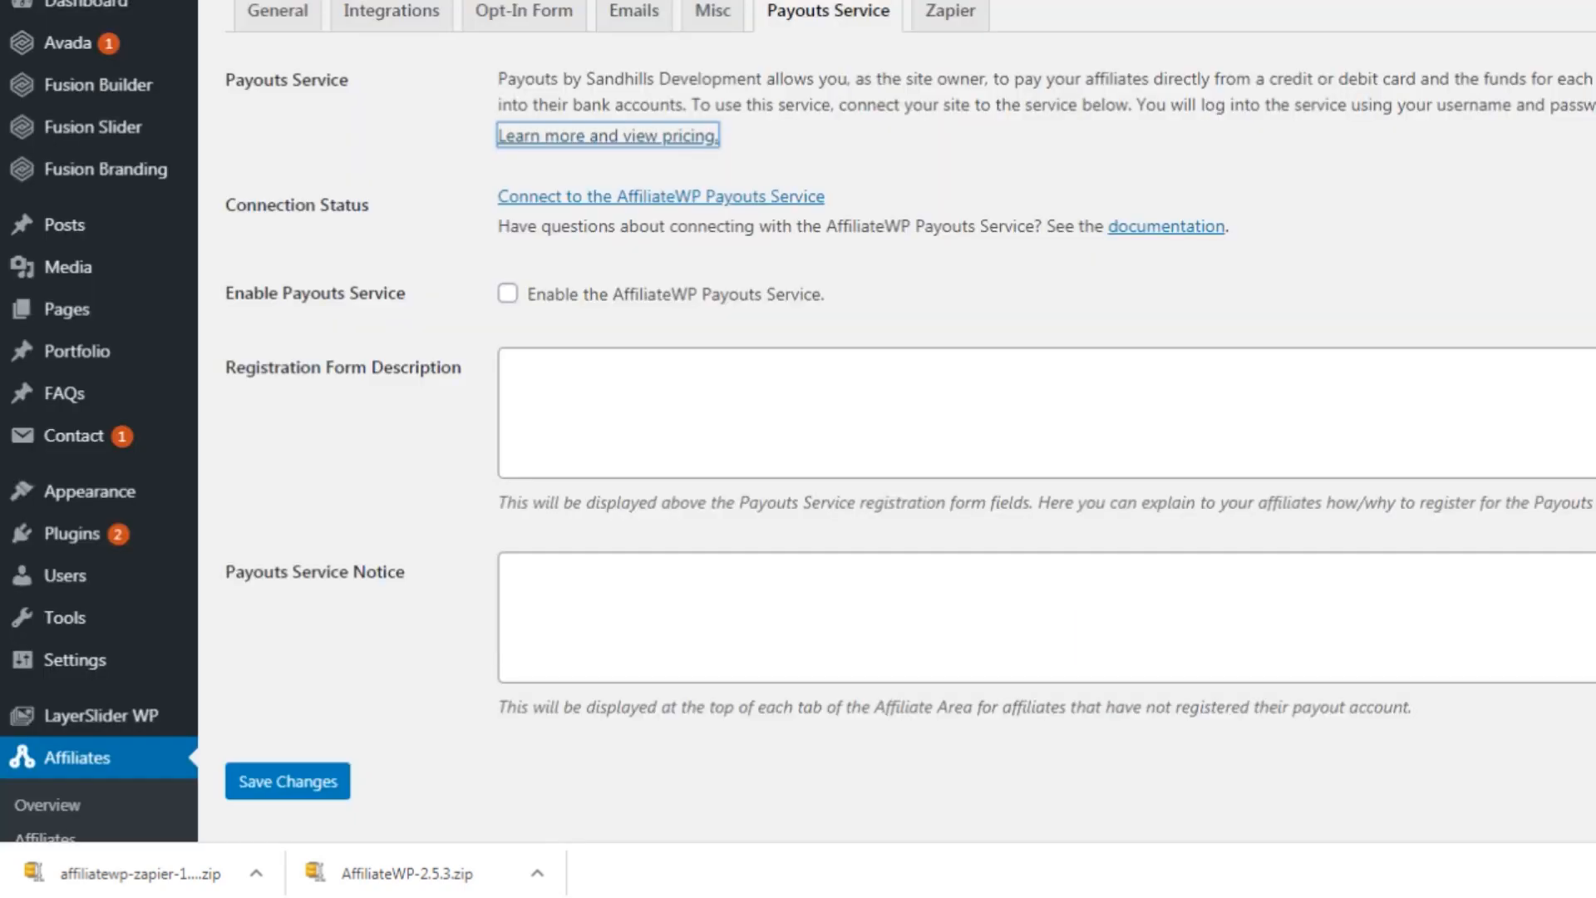
- View the AffiliateWP Payouts Service connection page in a new tab and return to the plugin settings
{"action": "left_click", "coordinate": [440, 221]}
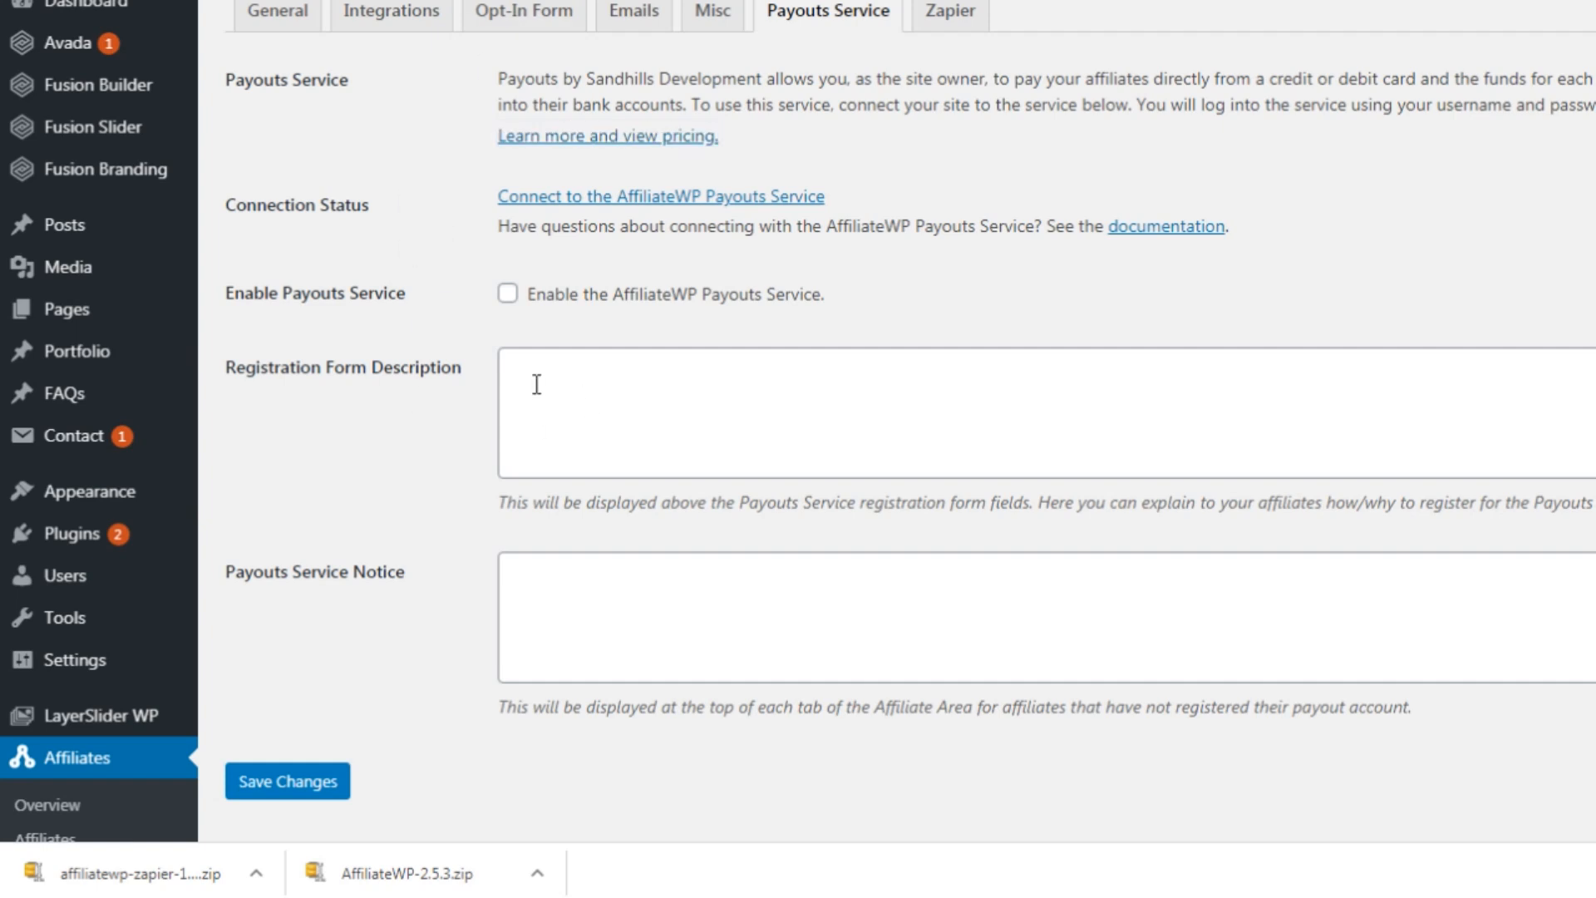
{"action": "right_click", "coordinate": [557, 201]}
{"action": "left_click", "coordinate": [592, 218]}
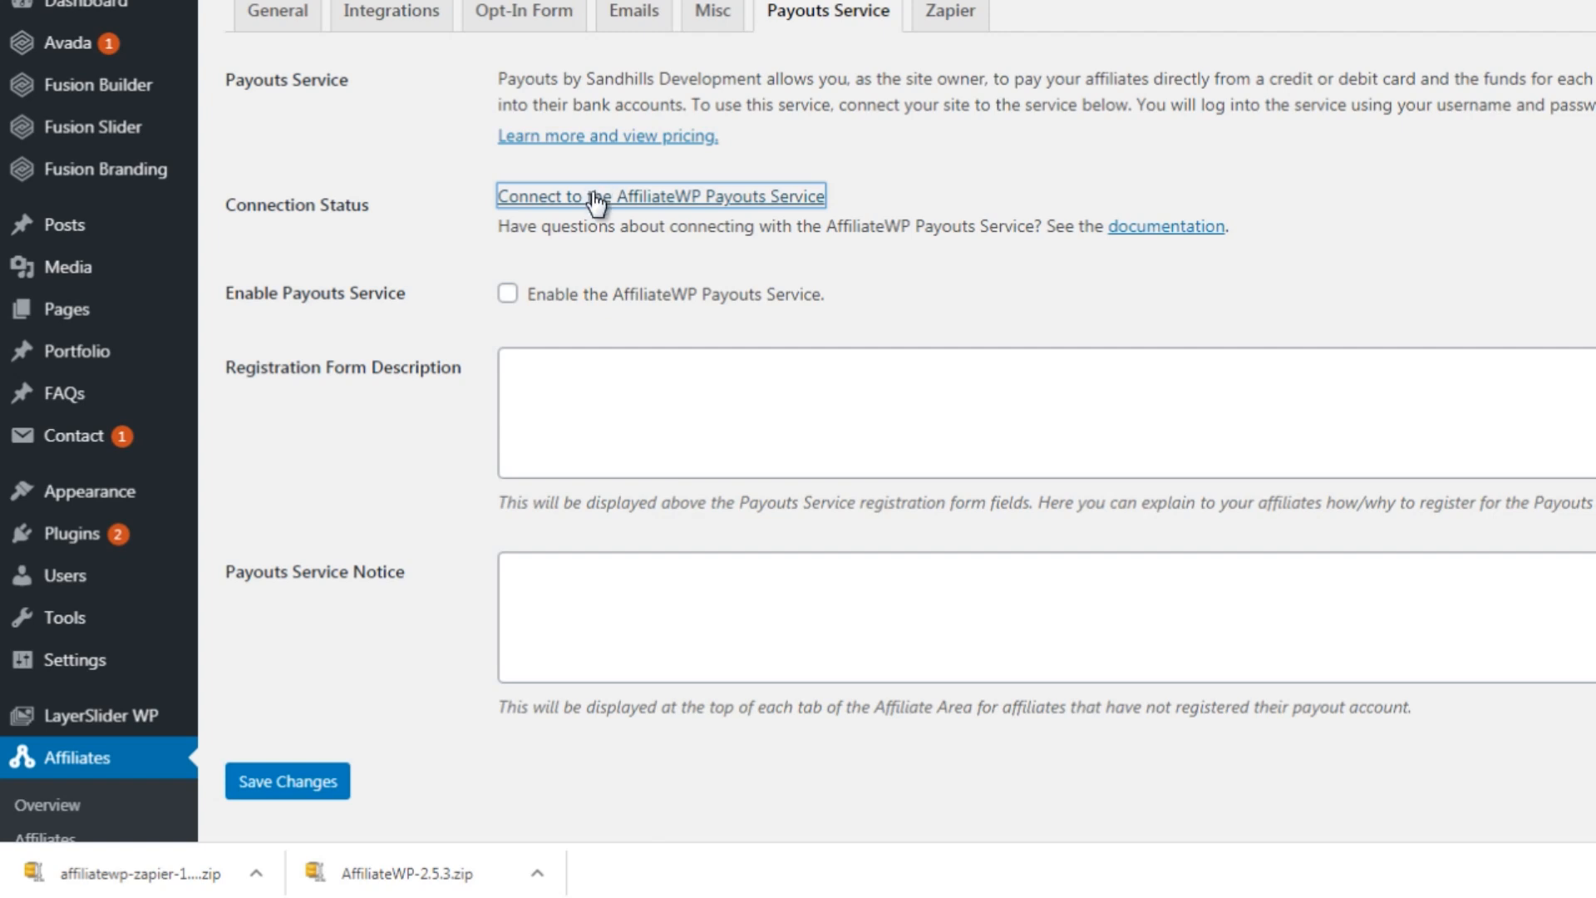
{"action": "key", "text": "ctrl+Tab"}
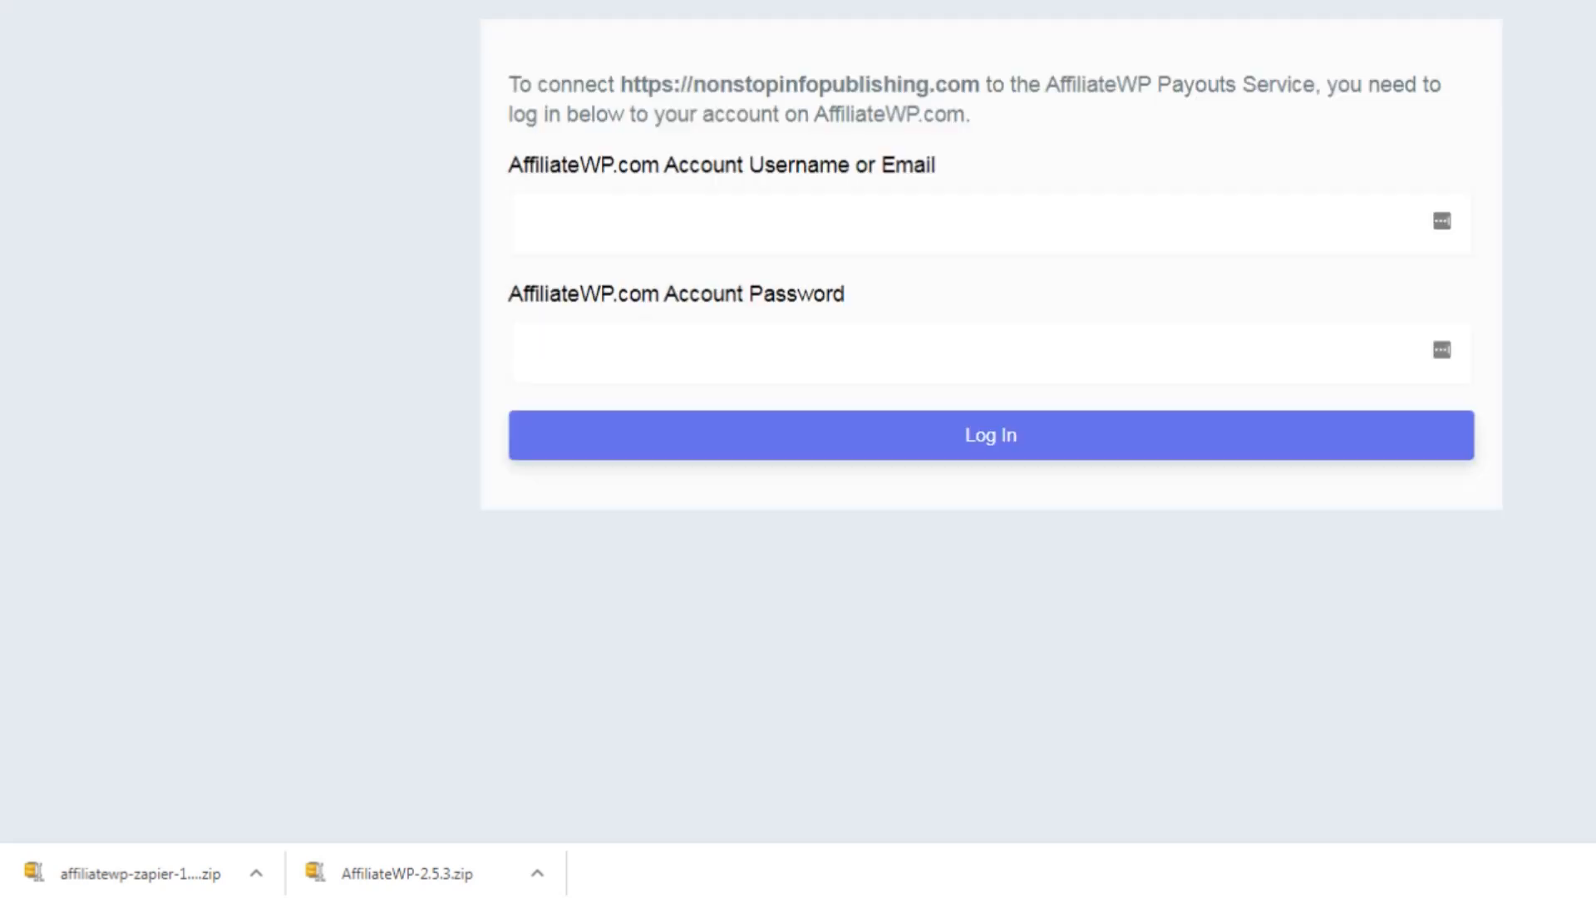
{"action": "key", "text": "ctrl+shift+Tab"}
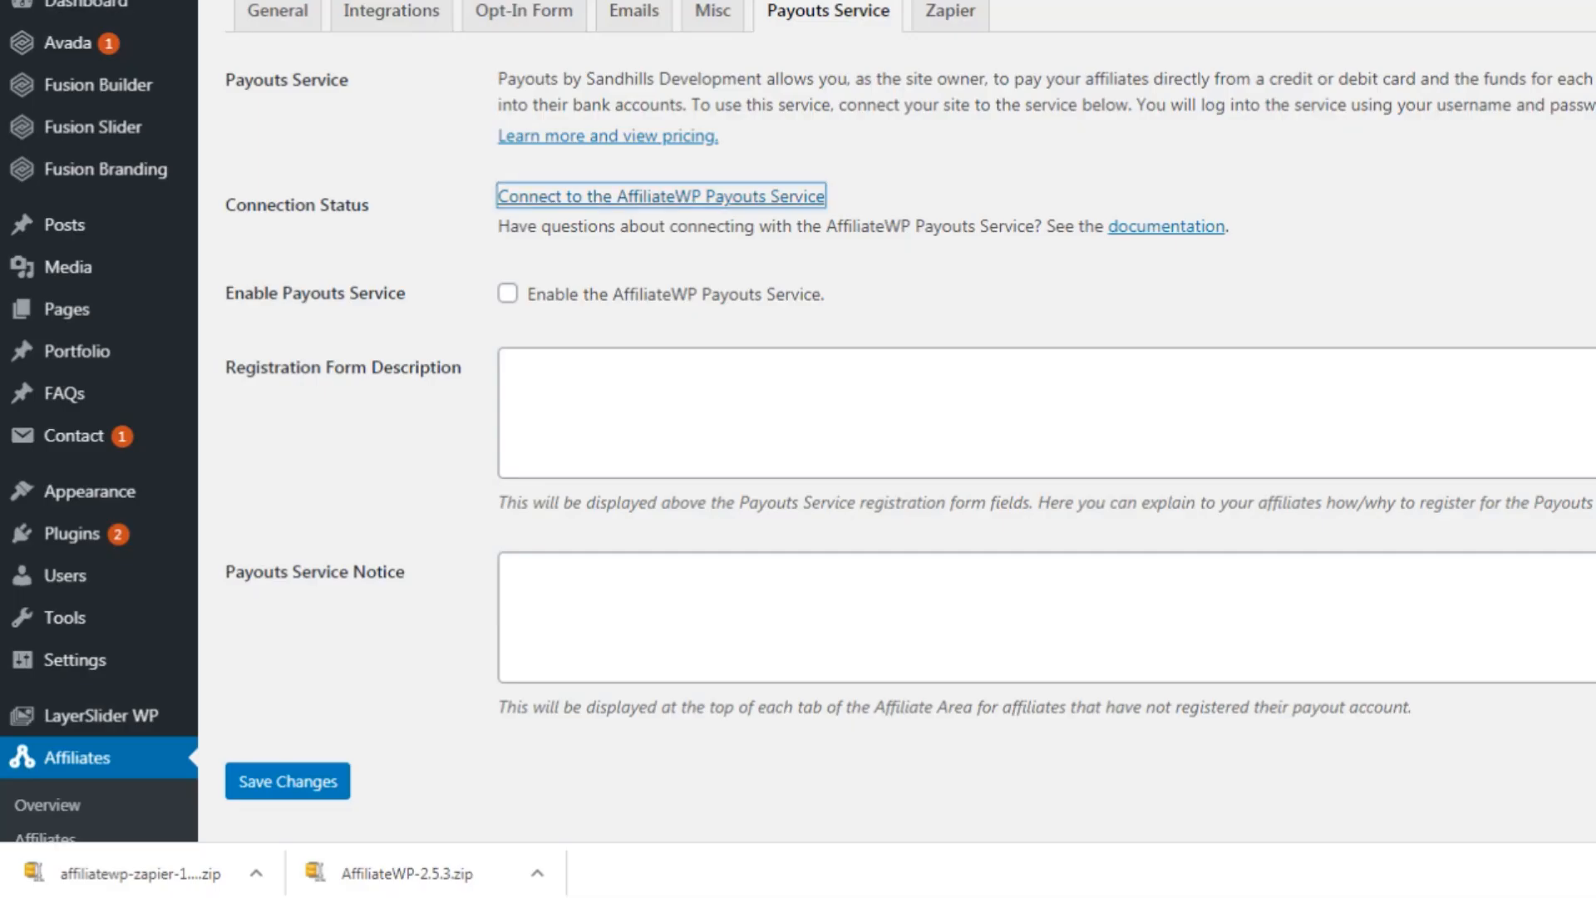
- Enable Zapier with the affiliate, referral, creative, visit and payout triggers, and save the Zapier settings
{"action": "left_click", "coordinate": [950, 11]}
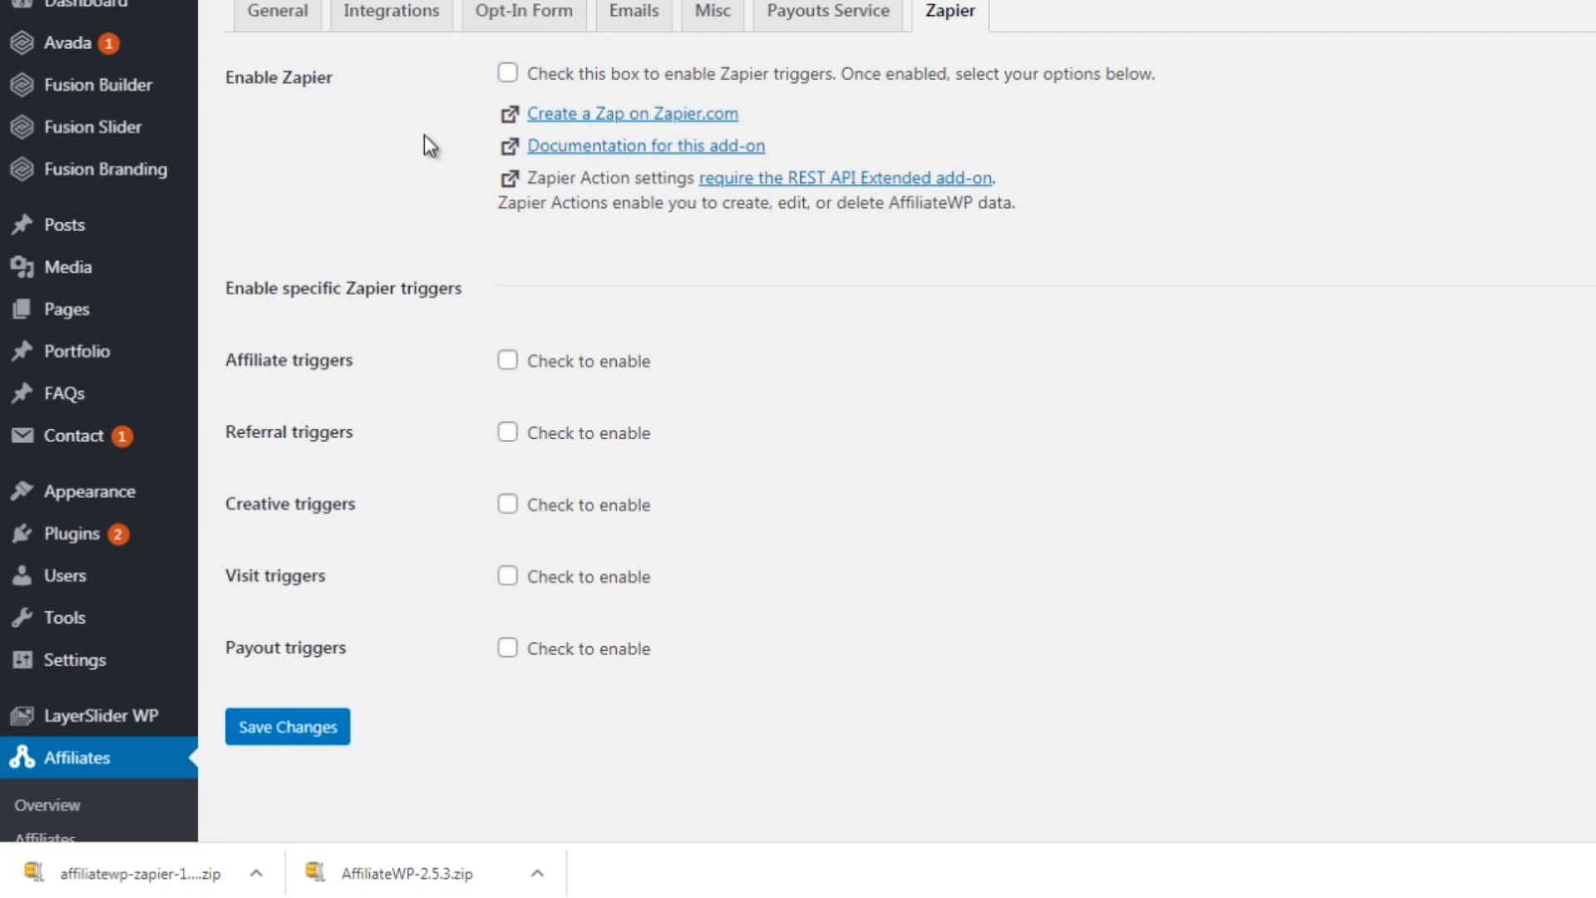
{"action": "left_click", "coordinate": [508, 75]}
{"action": "left_click", "coordinate": [508, 365]}
{"action": "left_click", "coordinate": [509, 436]}
{"action": "left_click", "coordinate": [507, 509]}
{"action": "left_click", "coordinate": [505, 596]}
{"action": "left_click", "coordinate": [507, 577]}
{"action": "left_click", "coordinate": [508, 649]}
{"action": "left_click", "coordinate": [291, 726]}
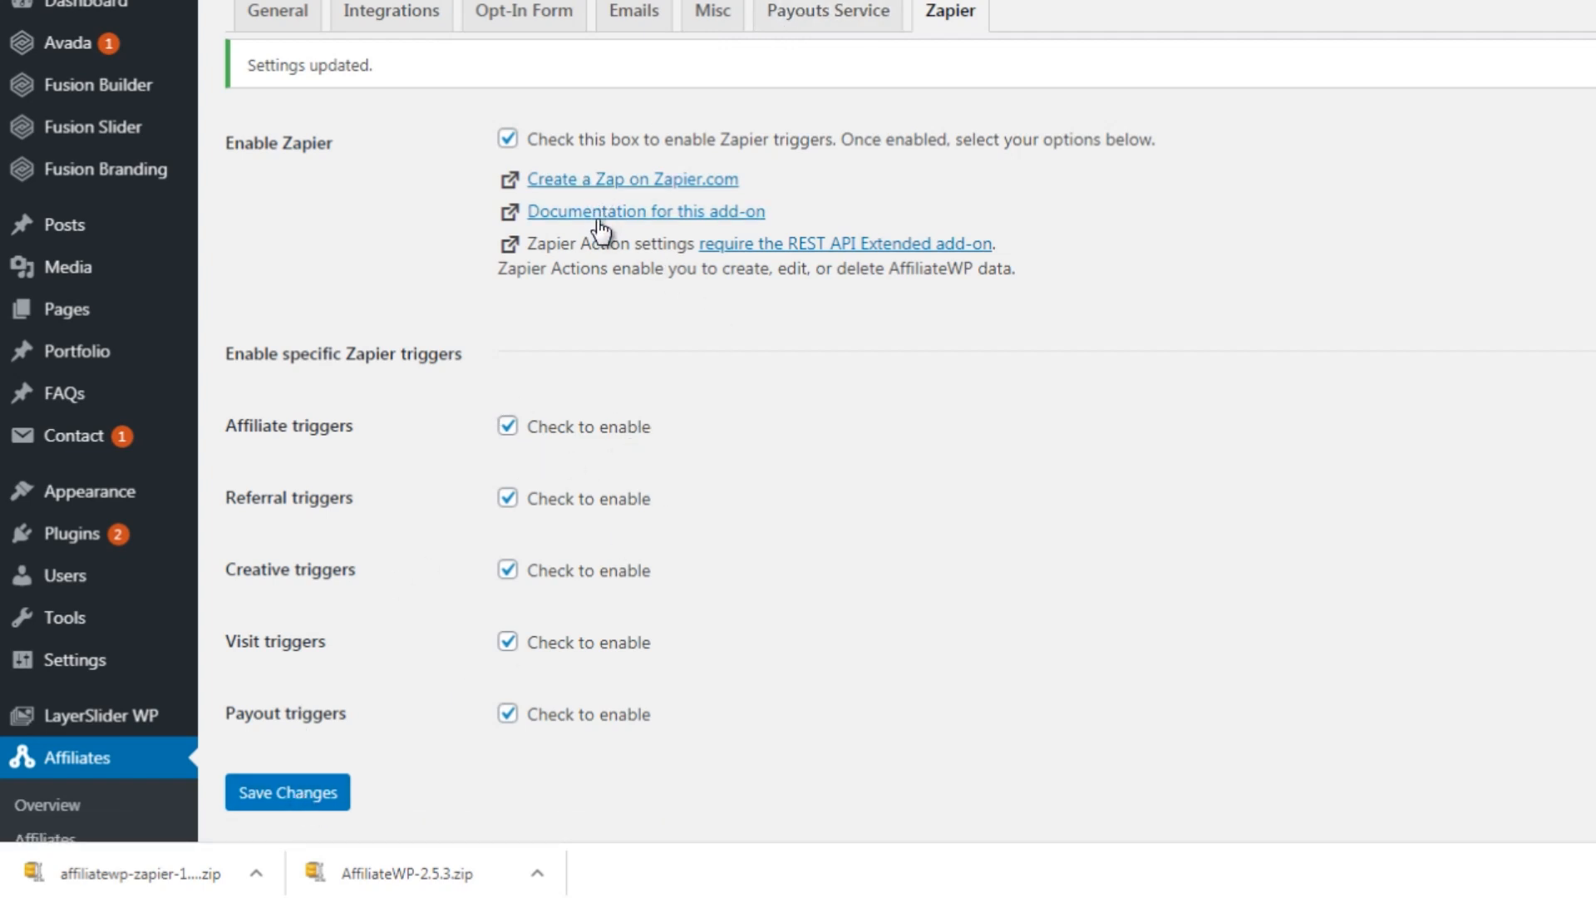
{"action": "left_click", "coordinate": [326, 792]}
- Switch to the Zapier website and search its app directory for "affiliatewp"
{"action": "key", "text": "ctrl+Tab"}
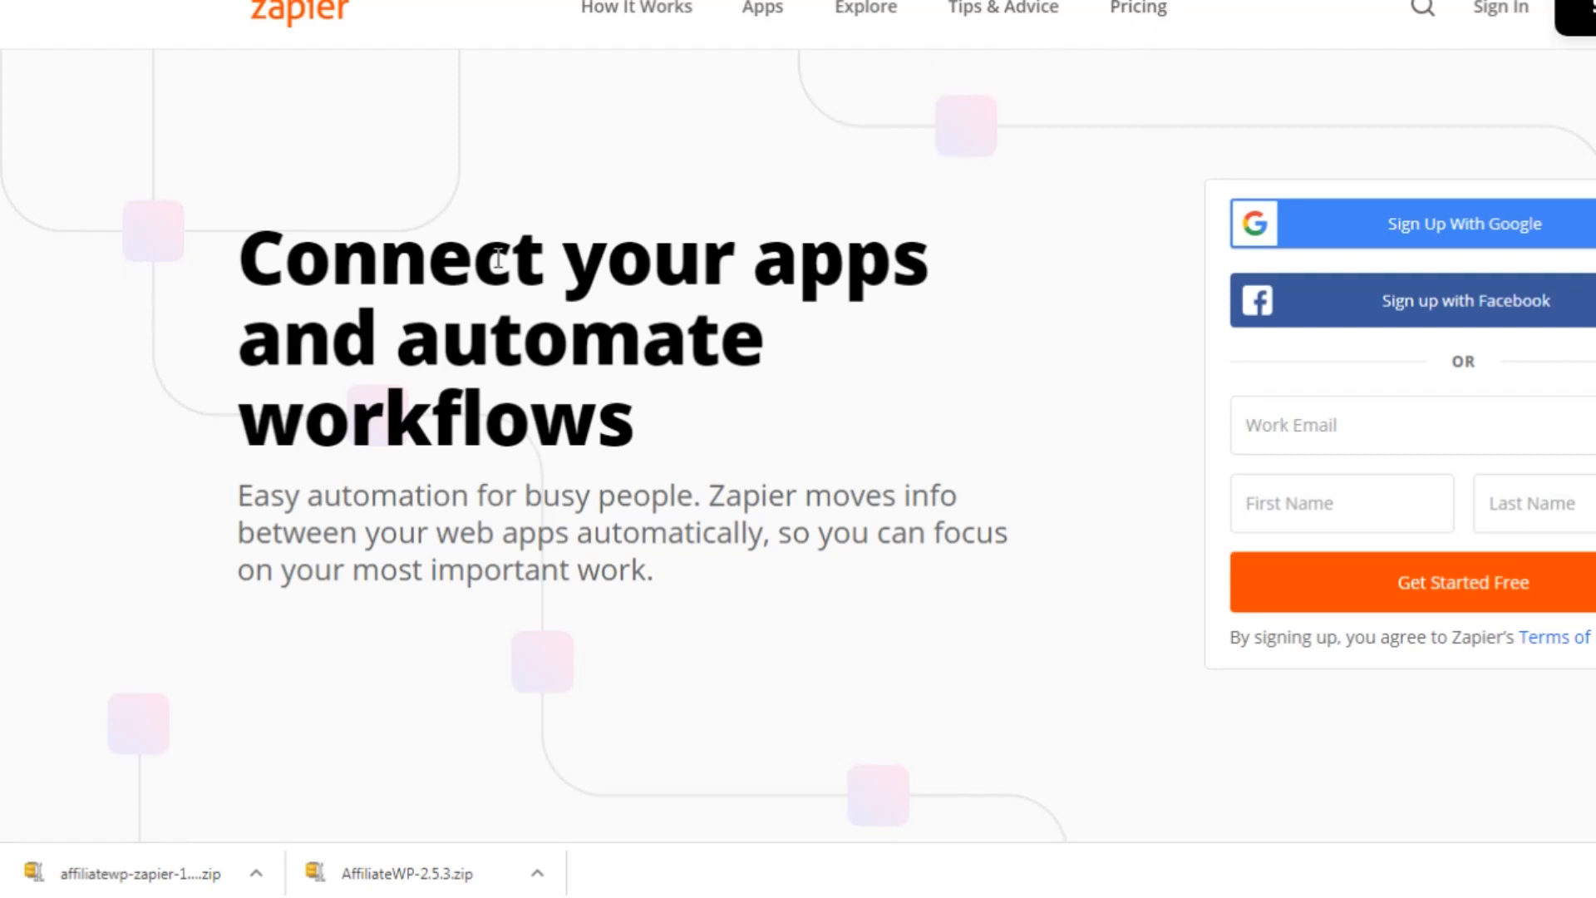
{"action": "left_click_drag", "start_coordinate": [331, 260], "coordinate": [690, 424]}
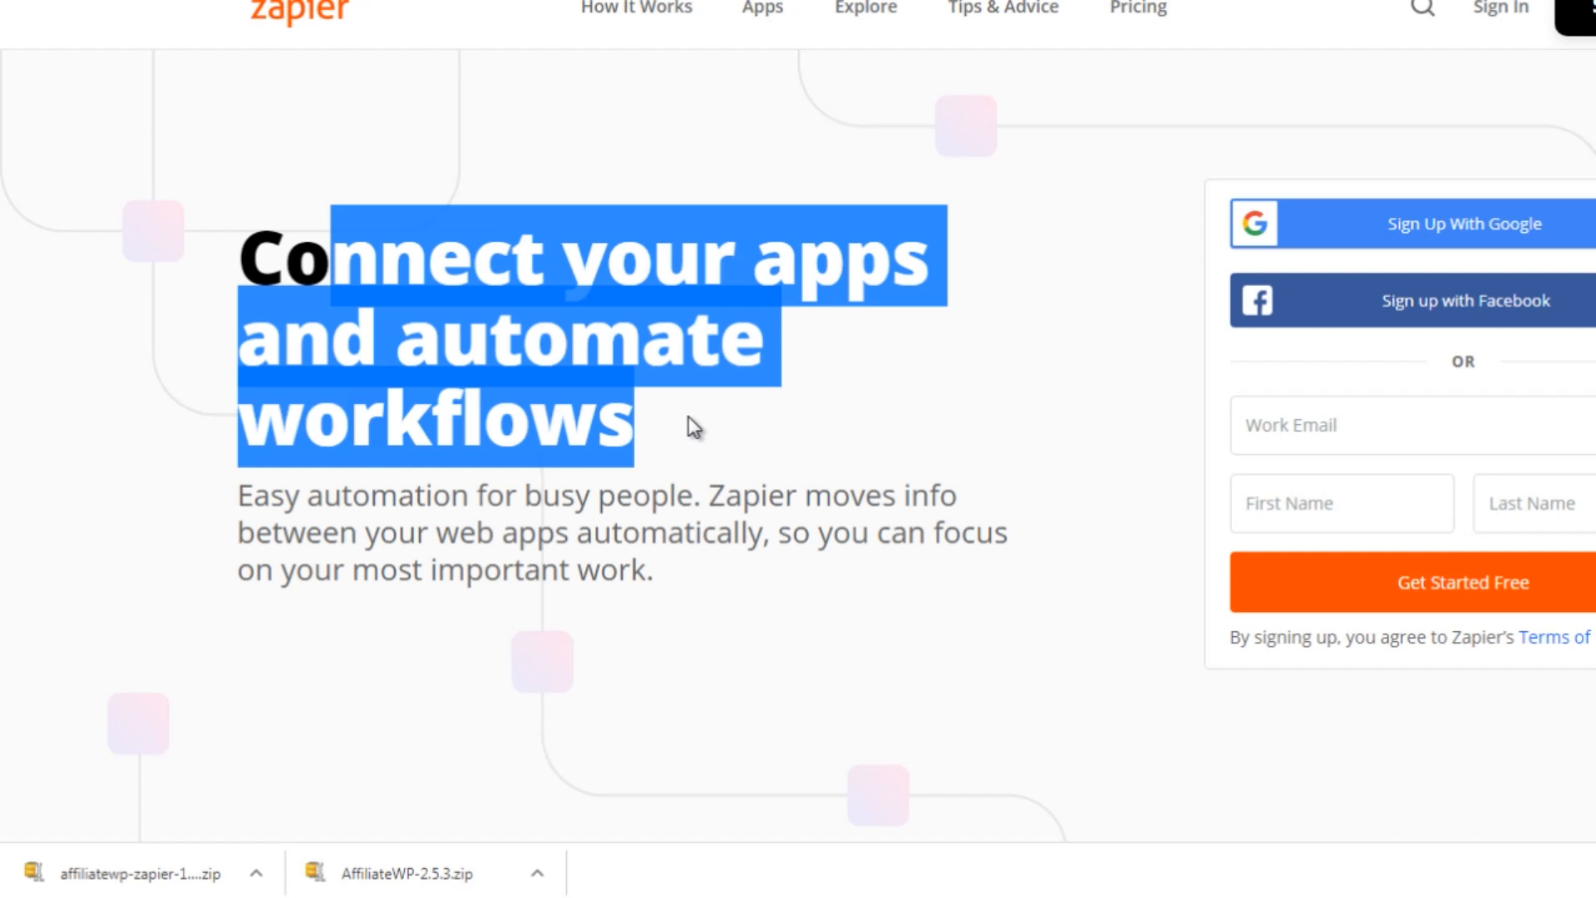
{"action": "mouse_move", "coordinate": [748, 15]}
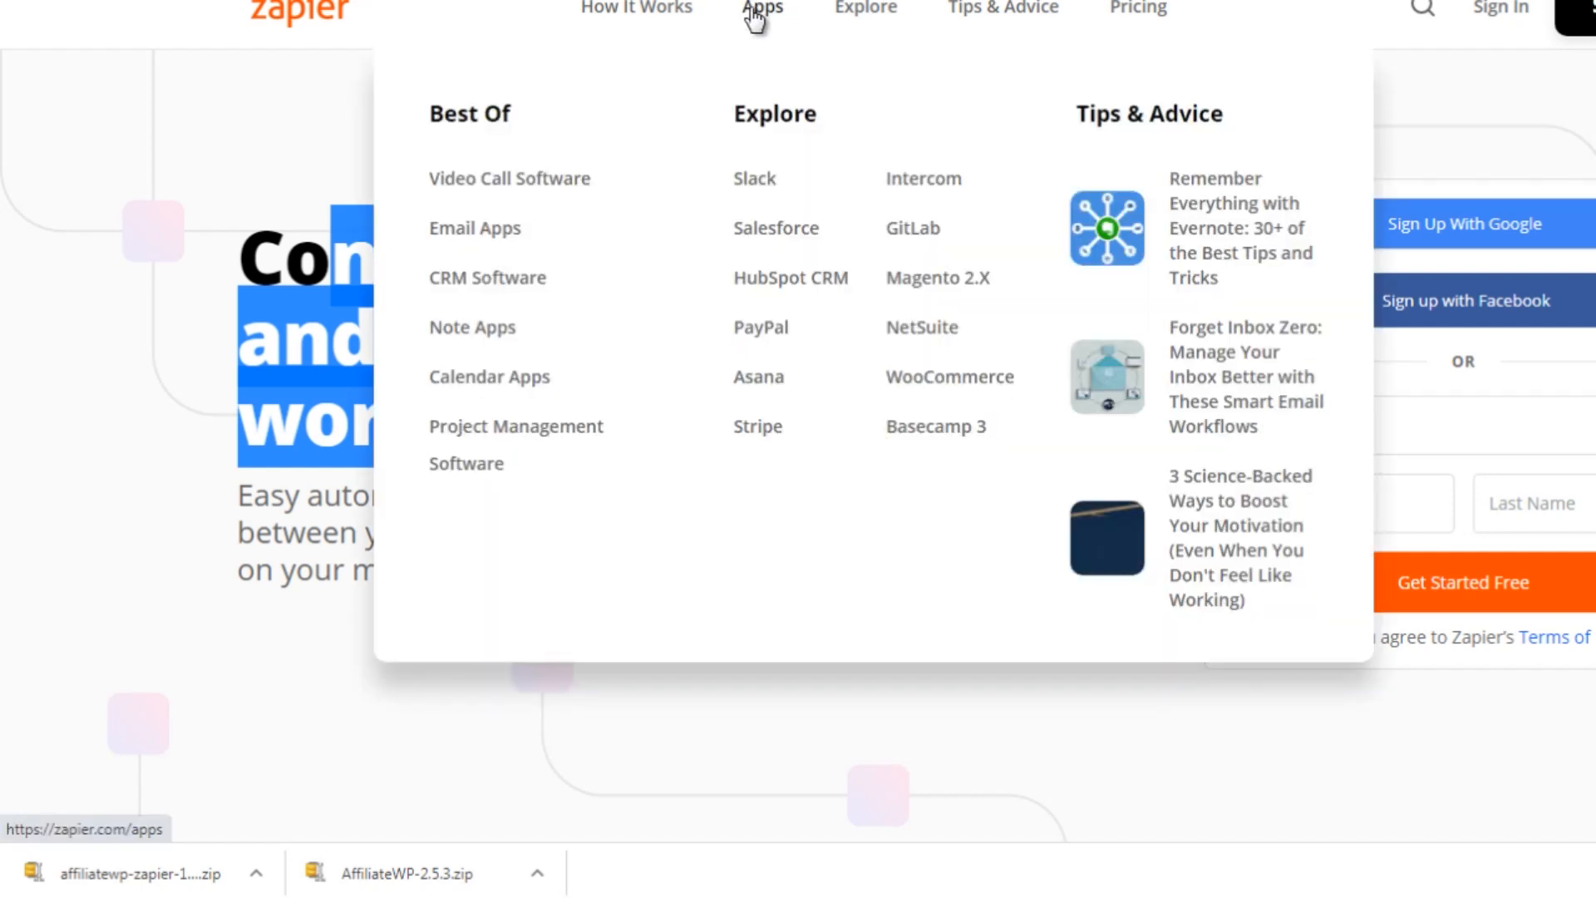
{"action": "left_click", "coordinate": [748, 15]}
{"action": "left_click", "coordinate": [826, 69]}
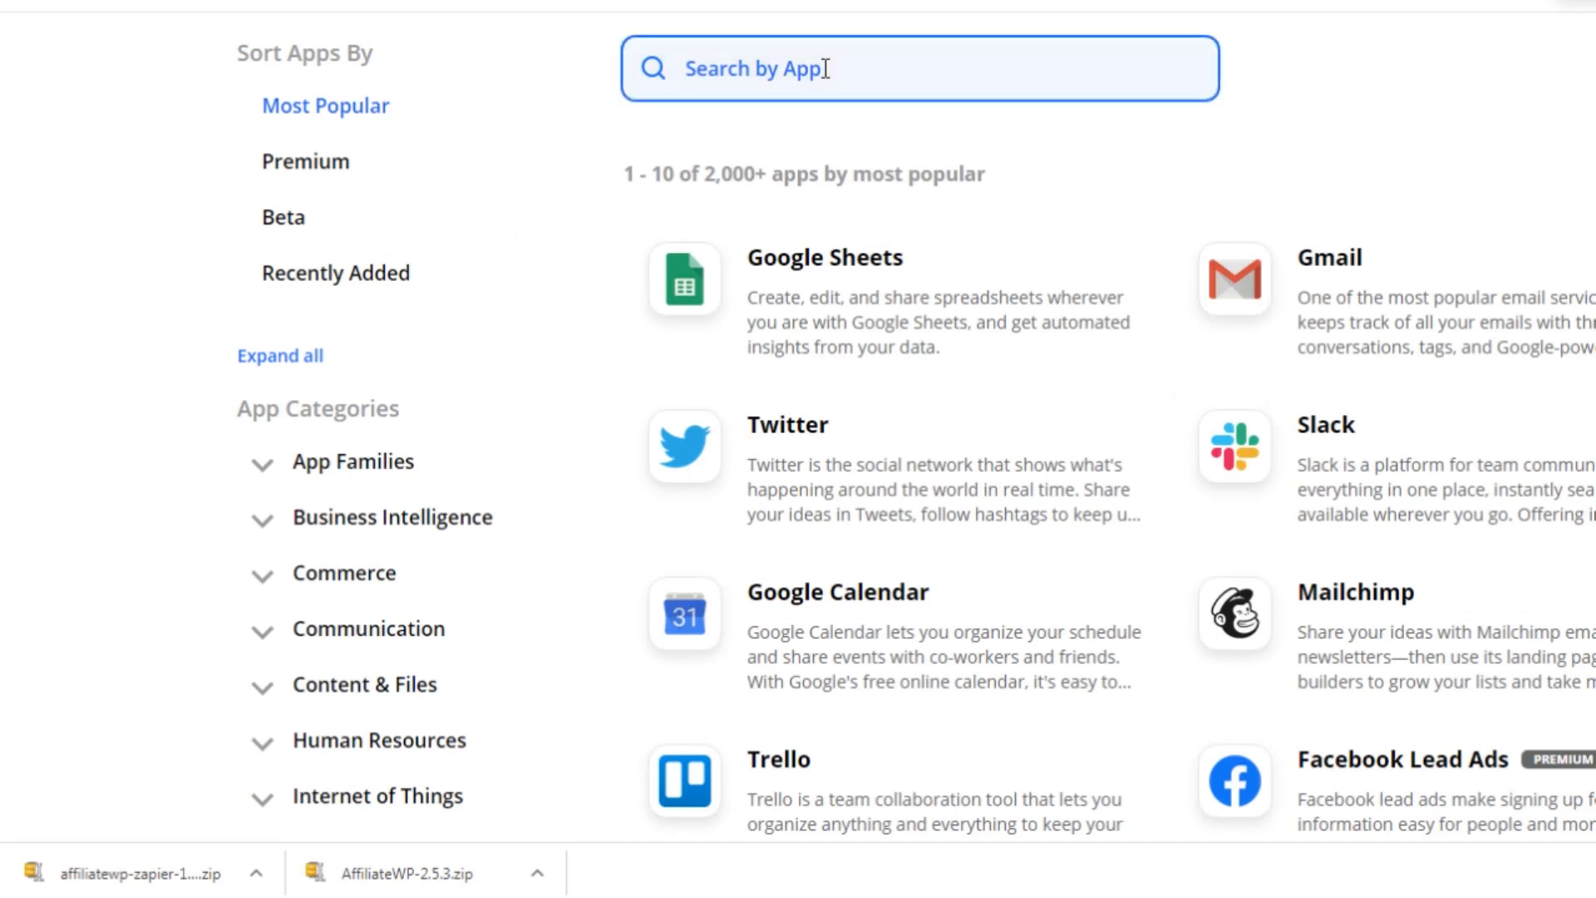
{"action": "type", "text": "affiliatewp"}
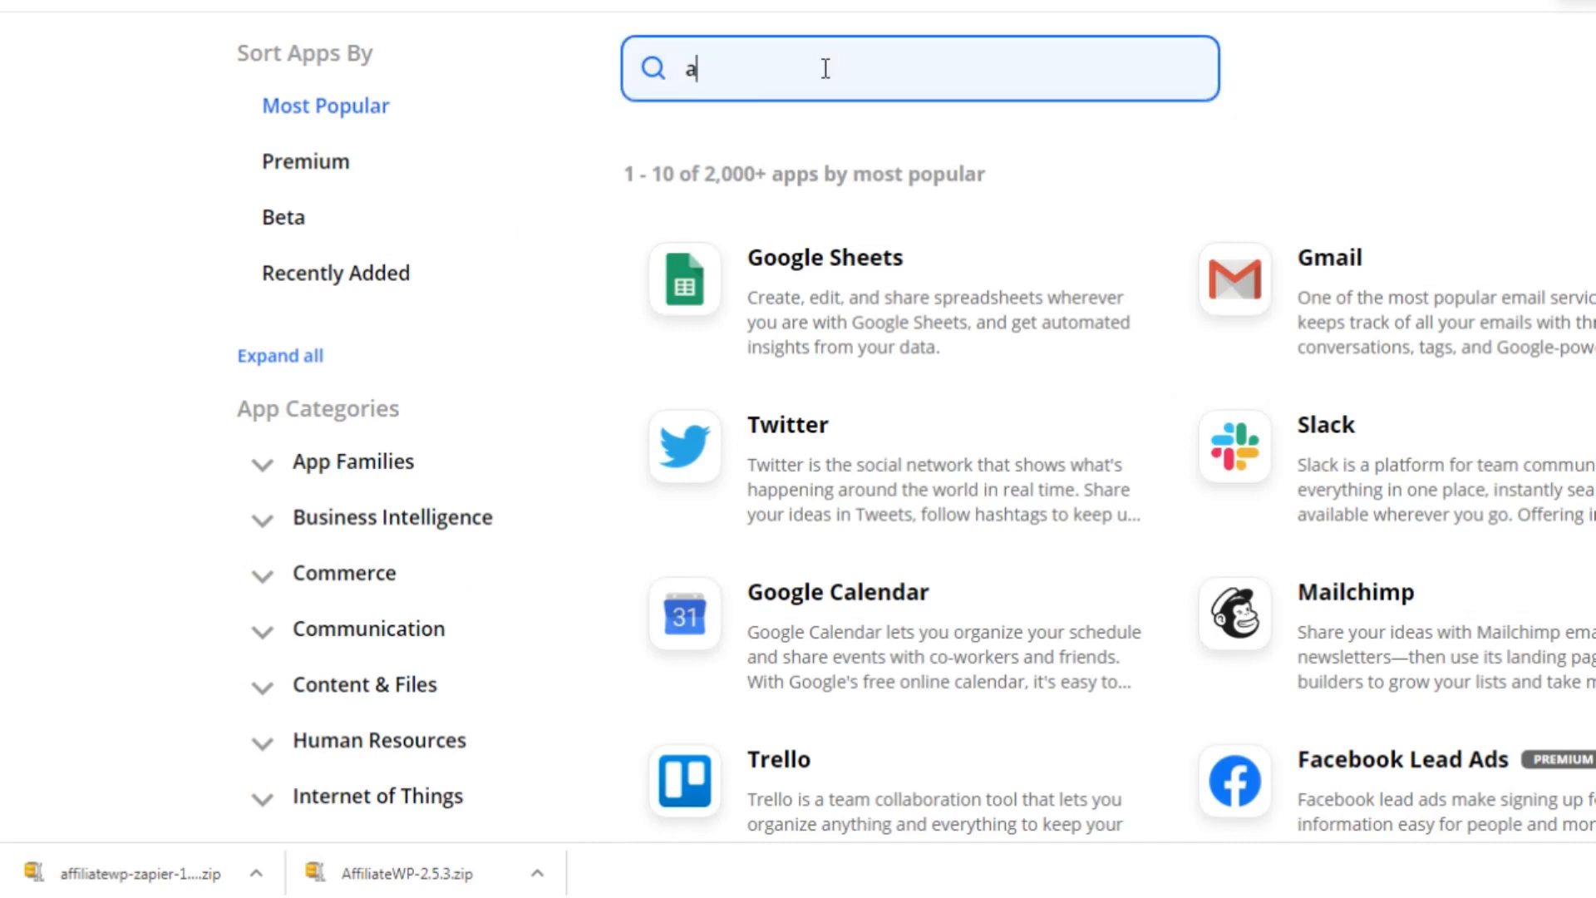
{"action": "key", "text": "ctrl+a"}
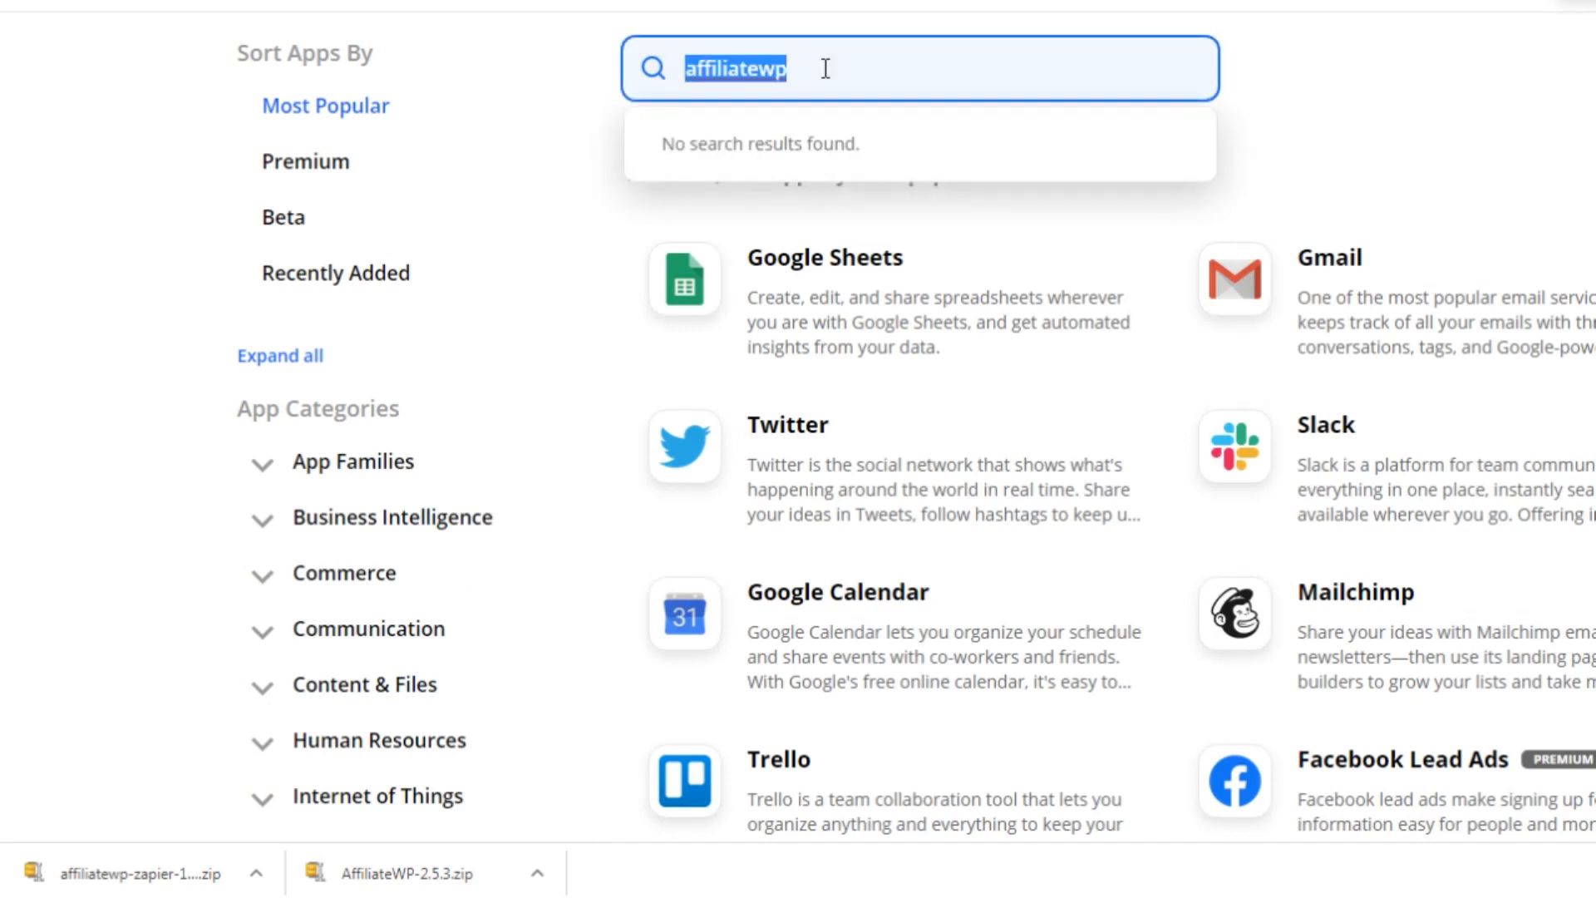
- Replace the app directory search with "wordpress" to find the matching WordPress apps
{"action": "key", "text": "BackSpace"}
{"action": "type", "text": "wordpress"}
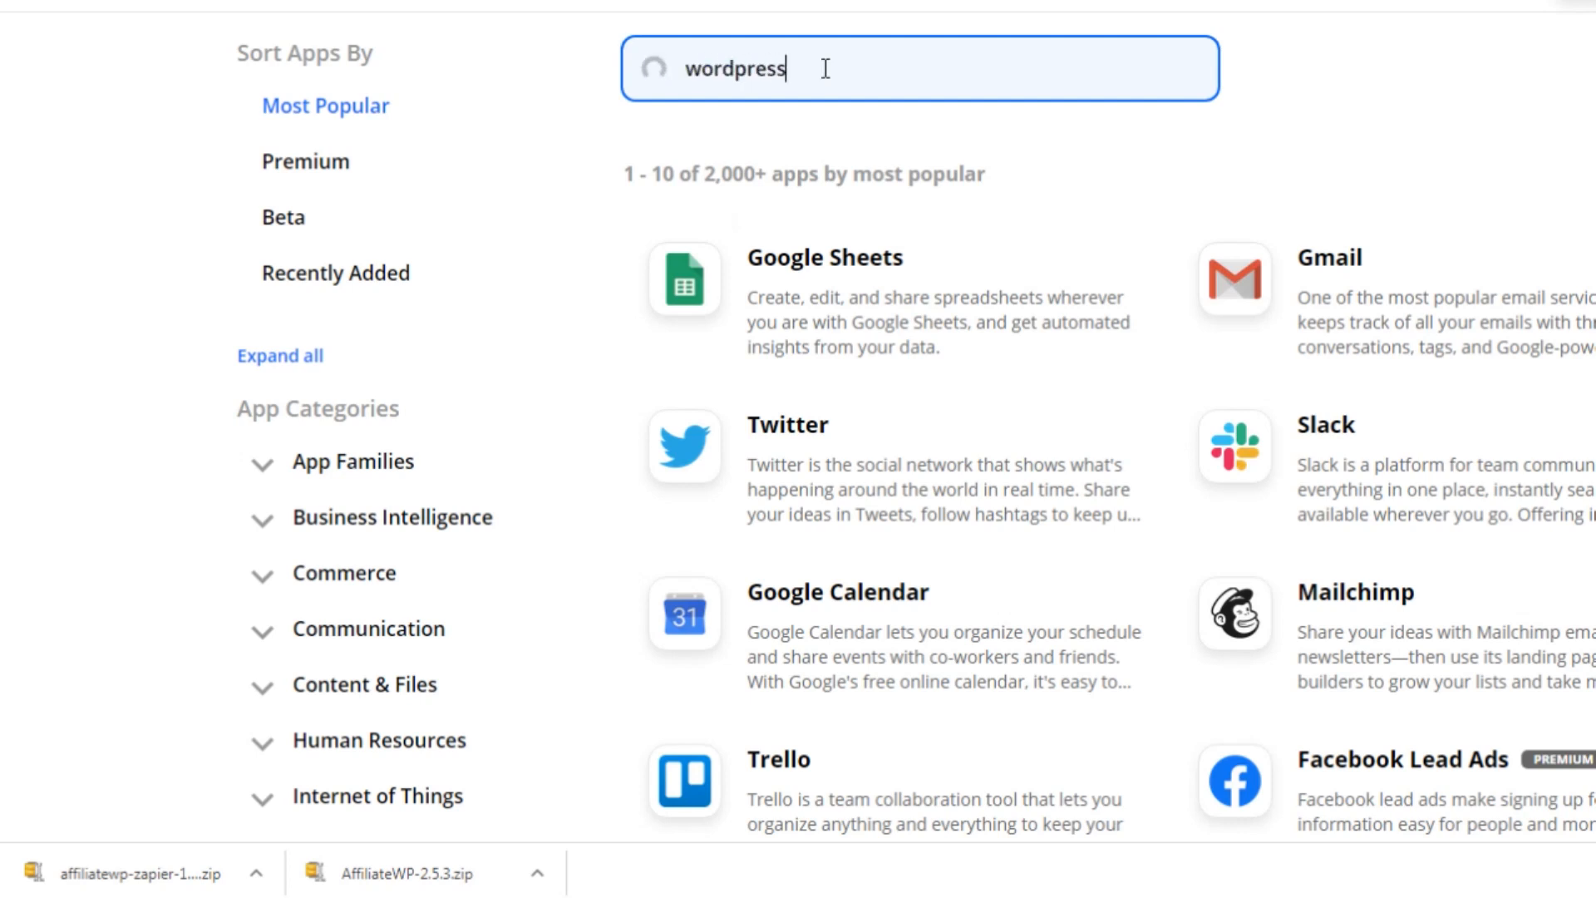
{"action": "key", "text": "ctrl+a"}
{"action": "key", "text": "BackSpace"}
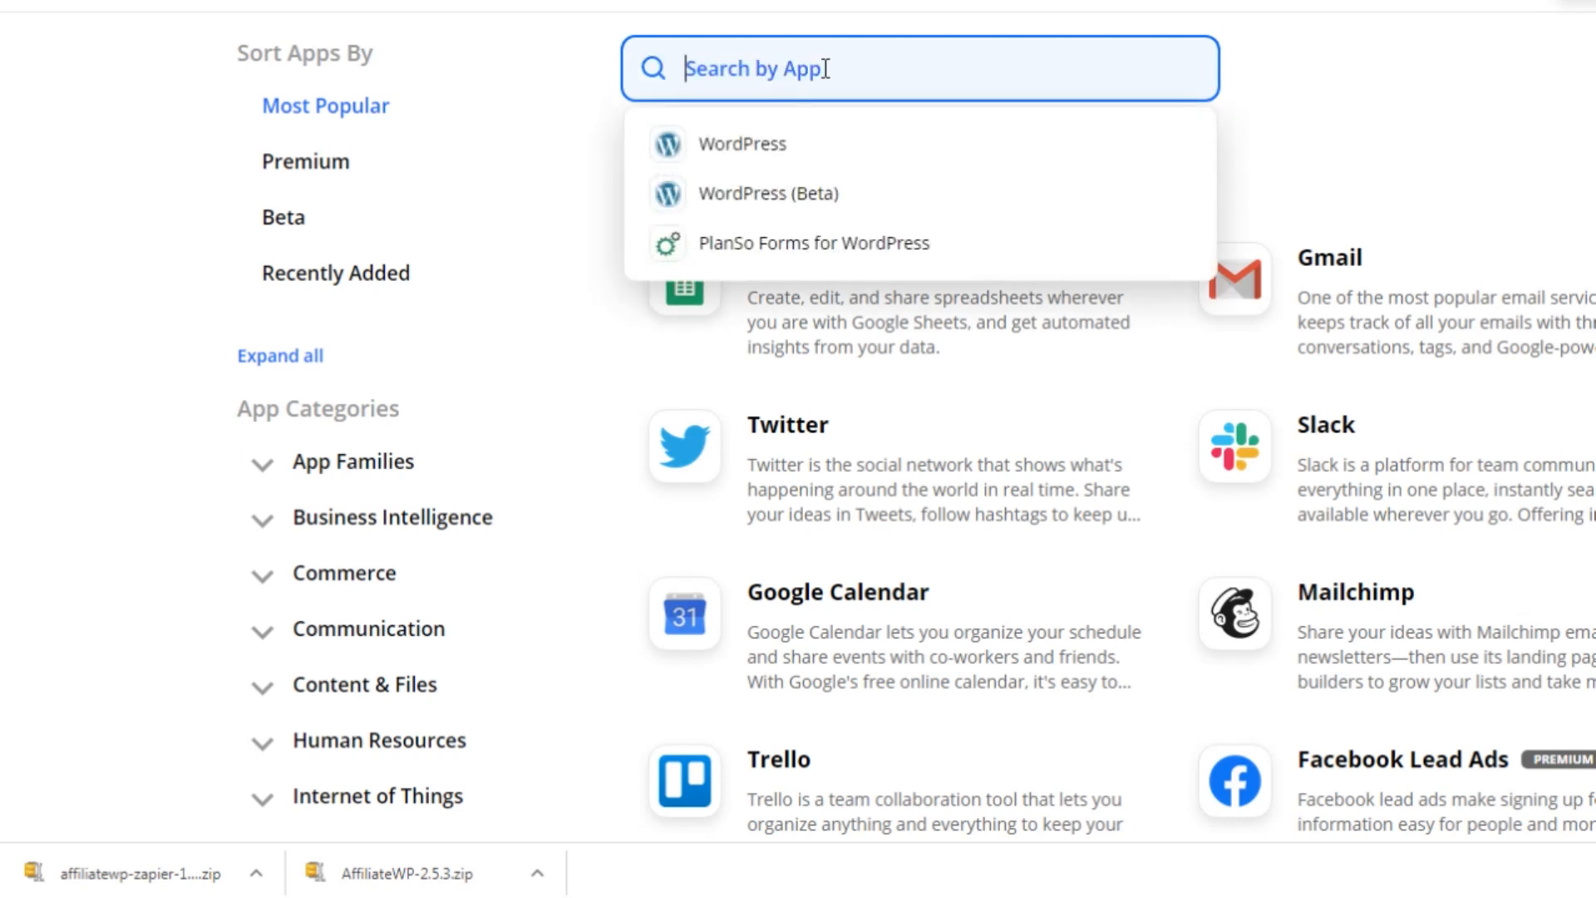
{"action": "type", "text": "wordpress"}
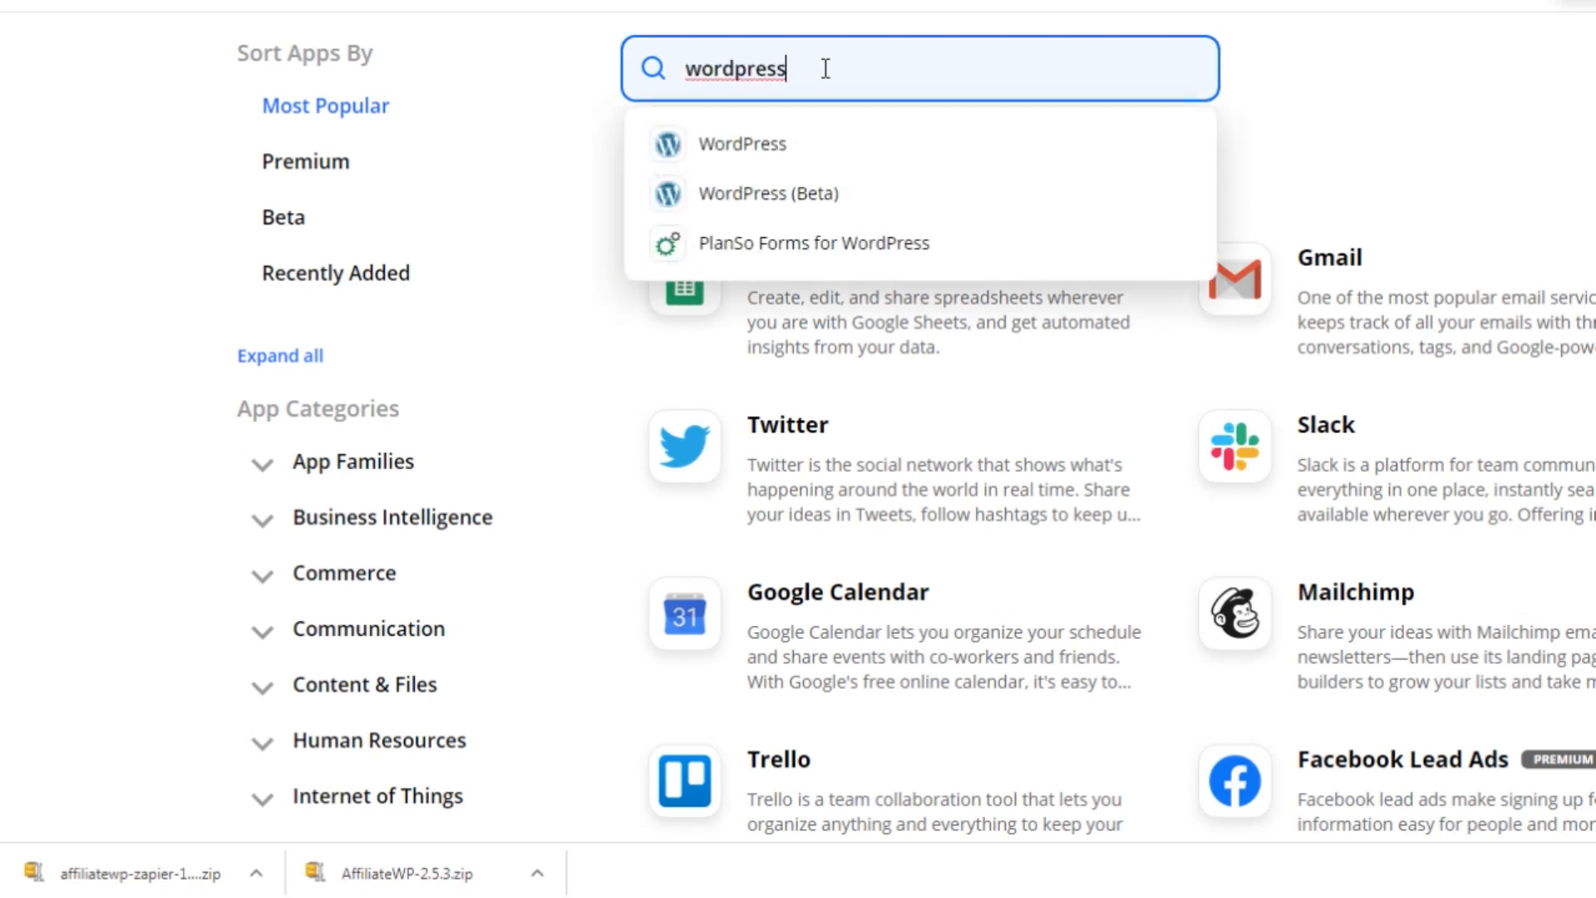
{"action": "key", "text": "ctrl+a"}
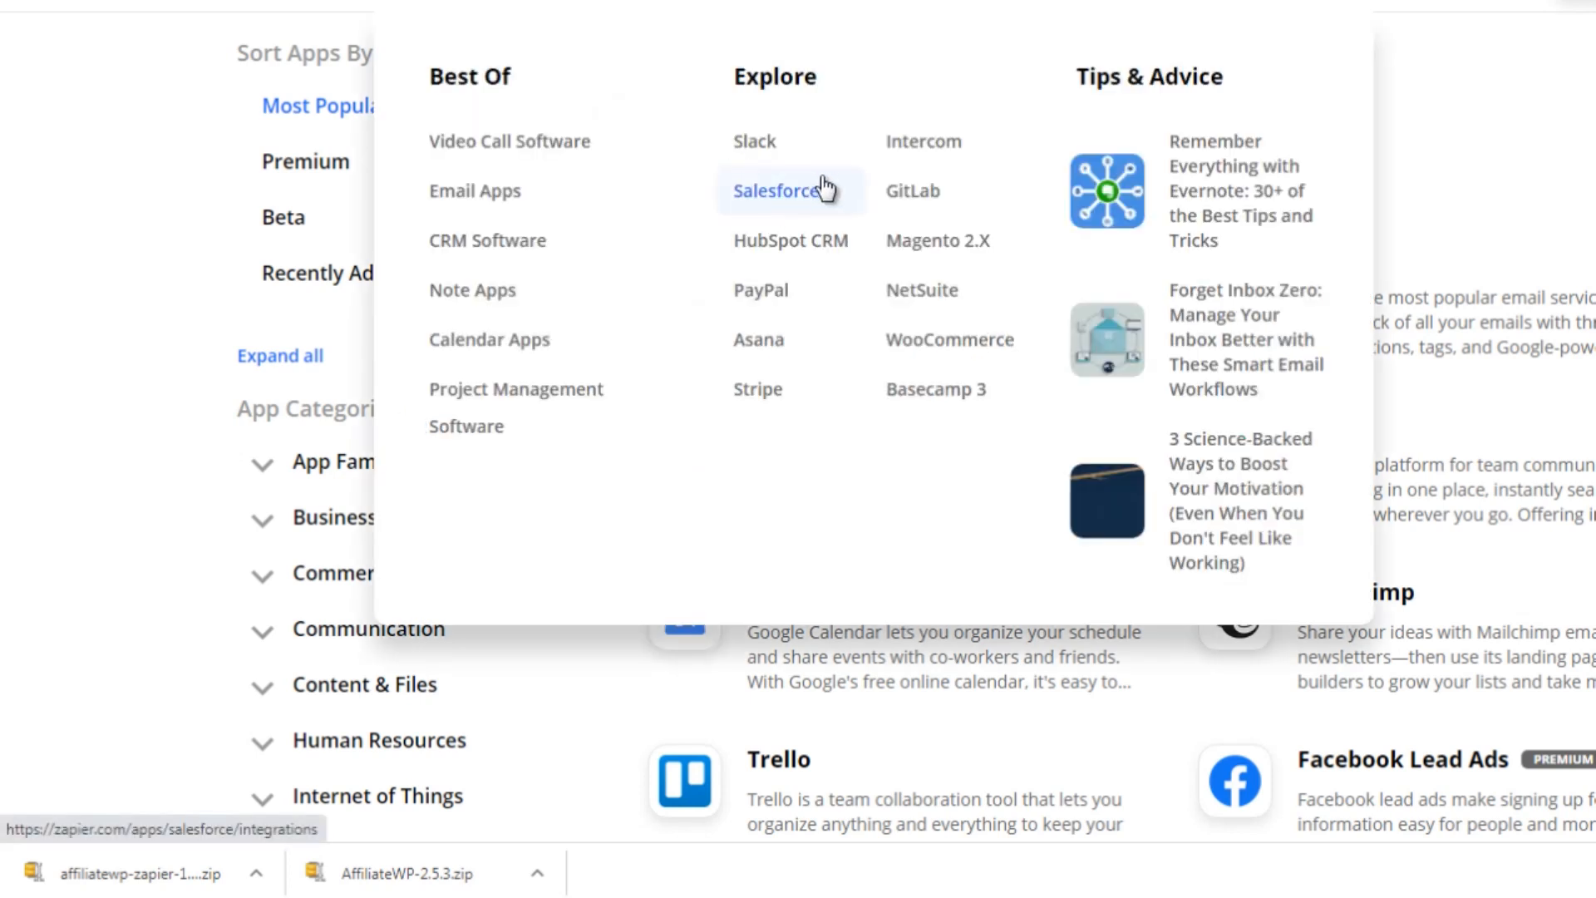
- View the WordPress integration page with its connectable apps, and return to the plugin's Zapier settings in WordPress
{"action": "left_click", "coordinate": [790, 147]}
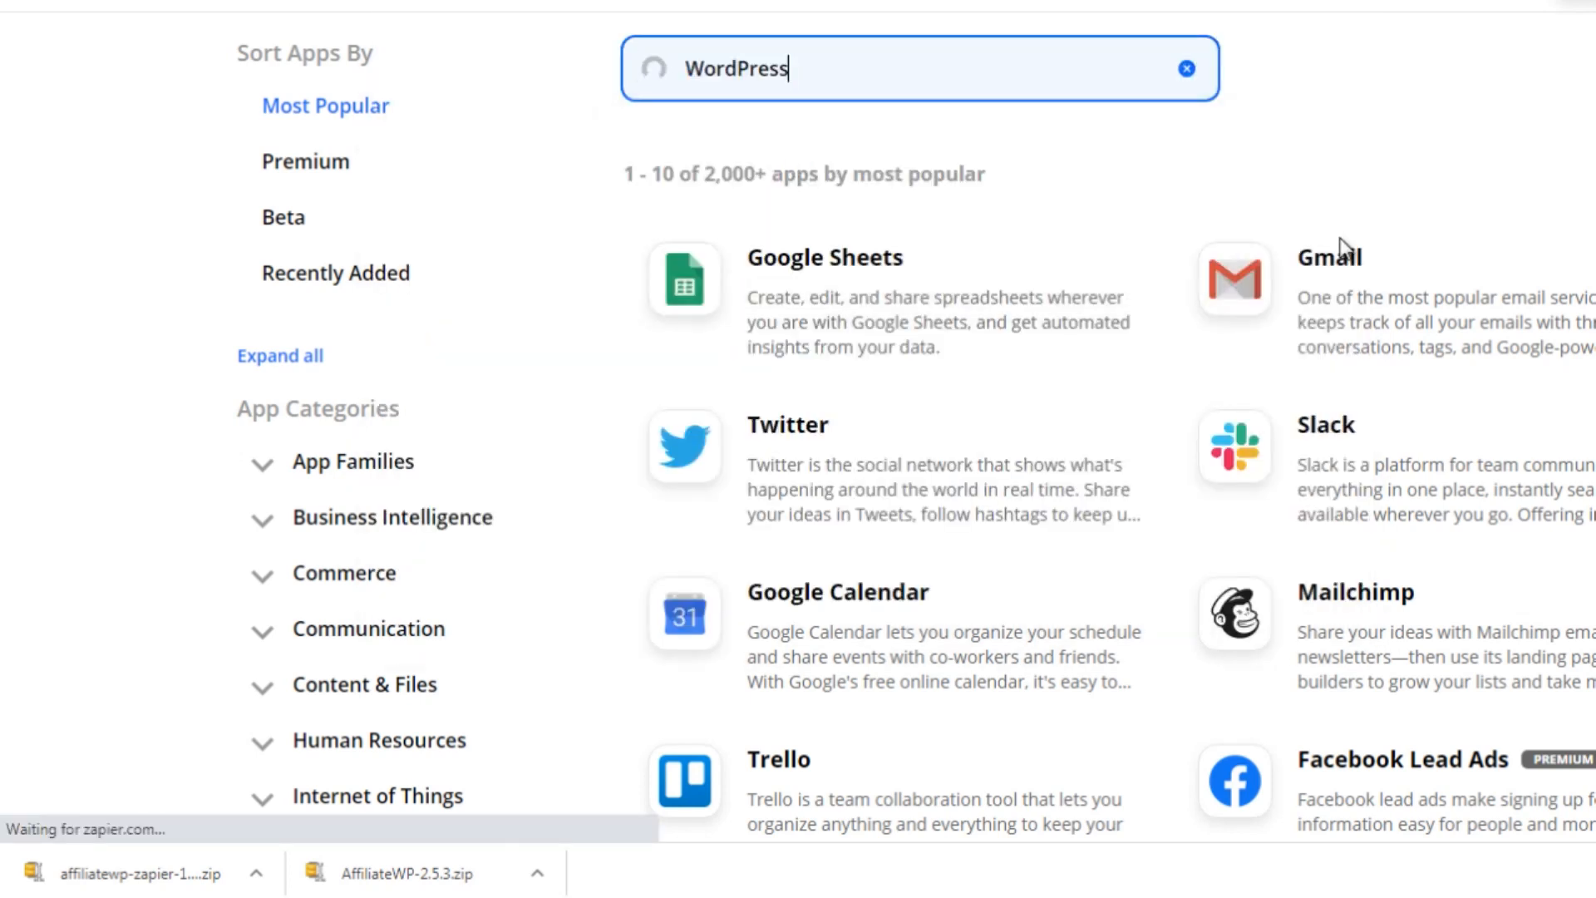
{"action": "scroll", "coordinate": [1110, 203], "scroll_direction": "down", "scroll_amount": 3}
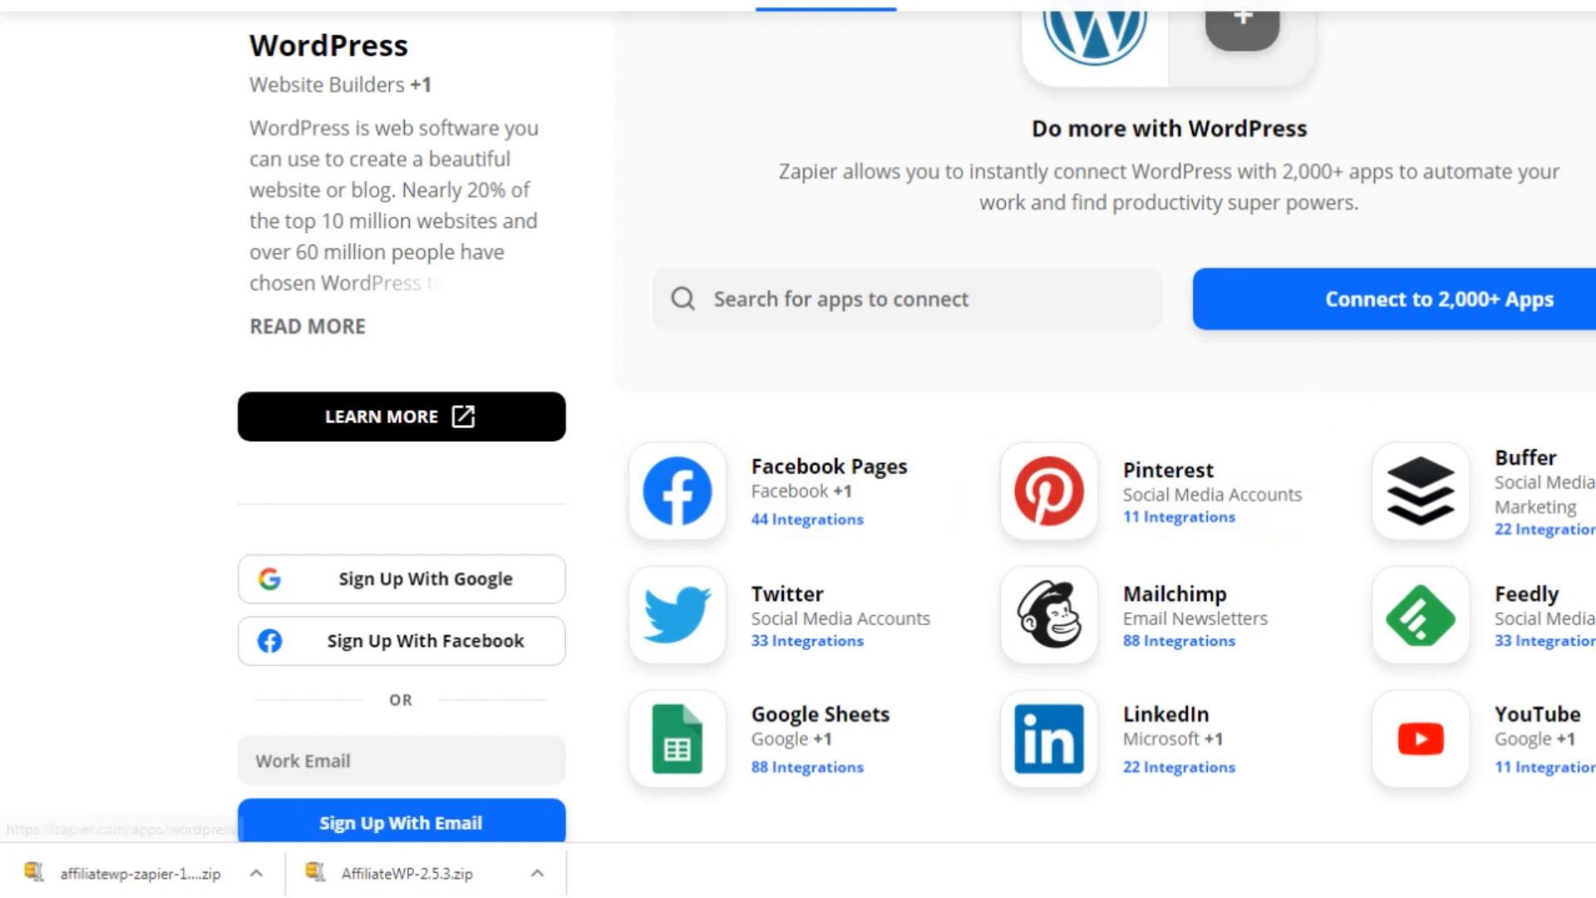
{"action": "key", "text": "ctrl+shift+Tab"}
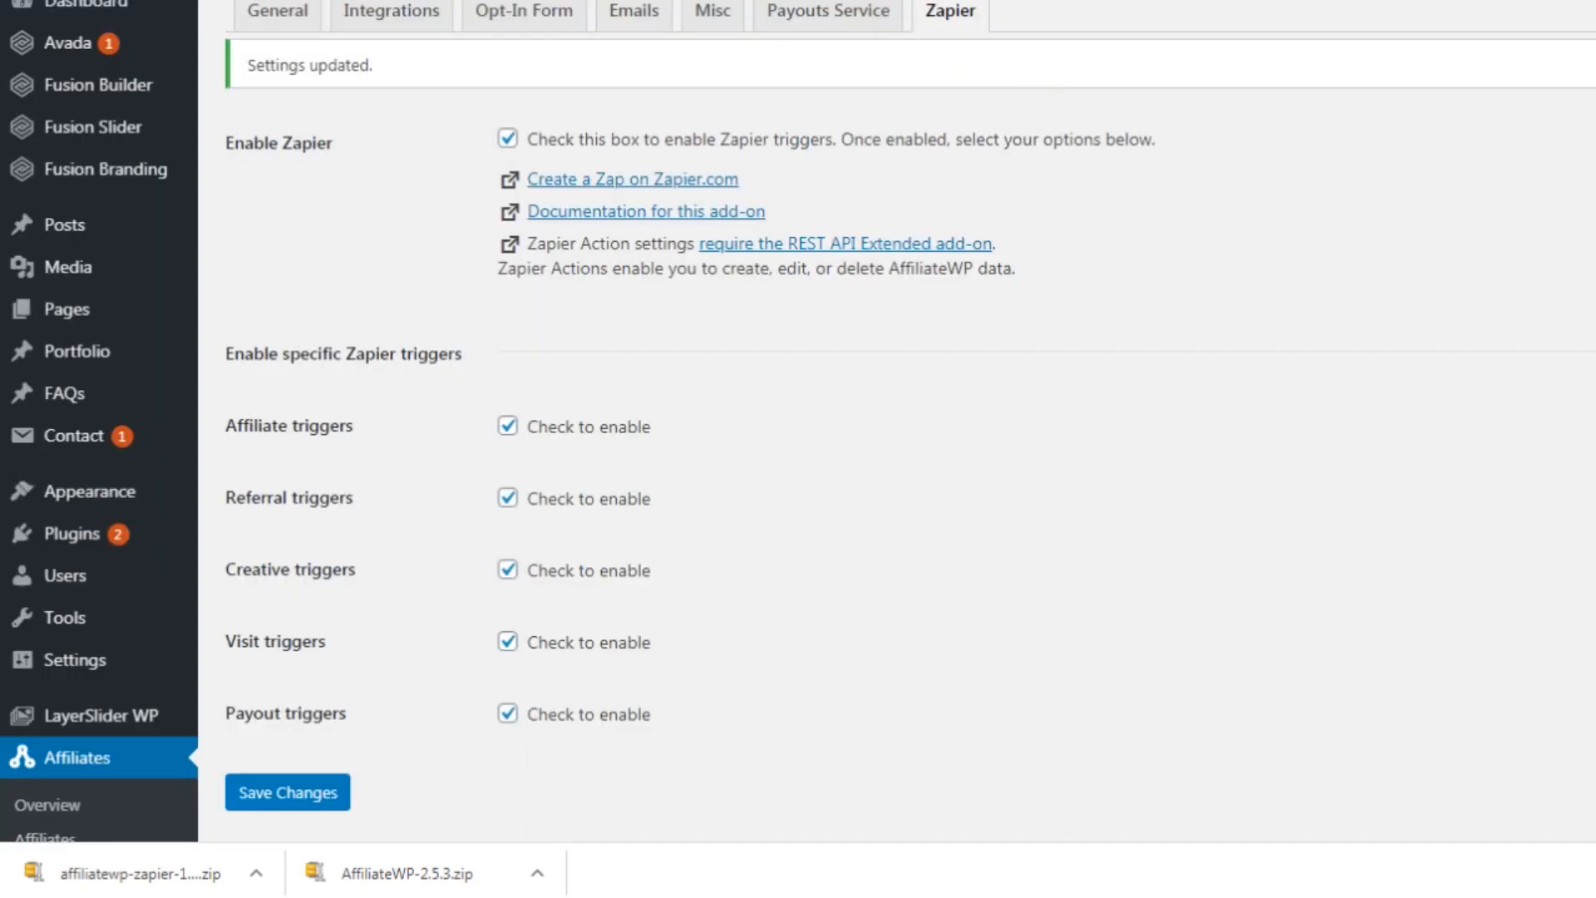